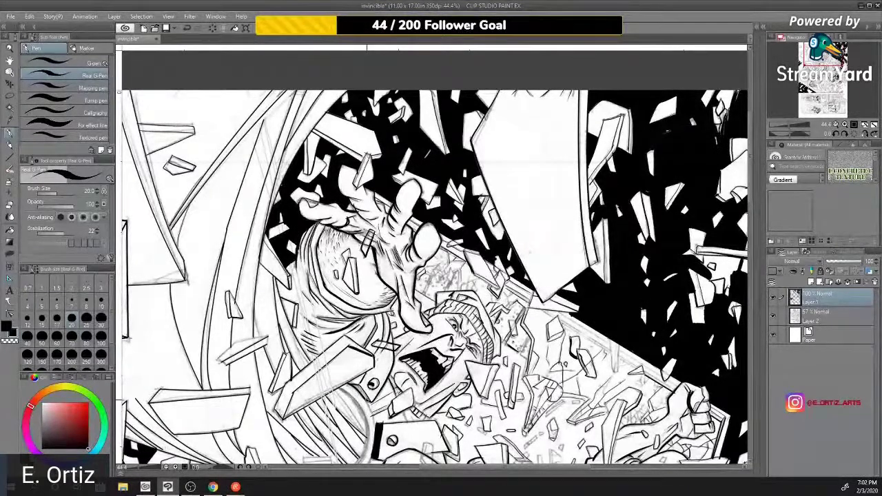
# Step: Ink a fold line on the clothing of the falling, screaming man, undoing and redrawing the stroke
pyautogui.moveTo(366, 400); pyautogui.dragTo(377, 427)
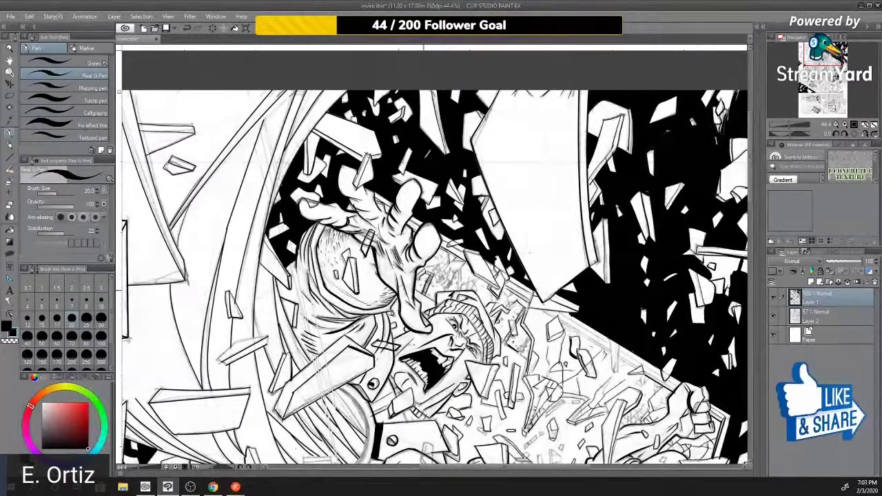
pyautogui.hotkey('ctrl', 'z')
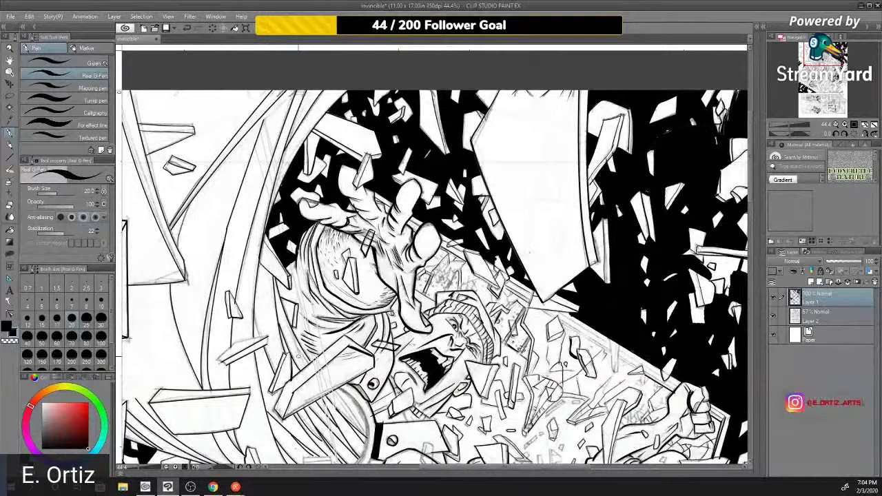
pyautogui.moveTo(335, 388); pyautogui.dragTo(367, 437)
pyautogui.hotkey('ctrl', 'z')
pyautogui.moveTo(334, 392); pyautogui.dragTo(362, 429)
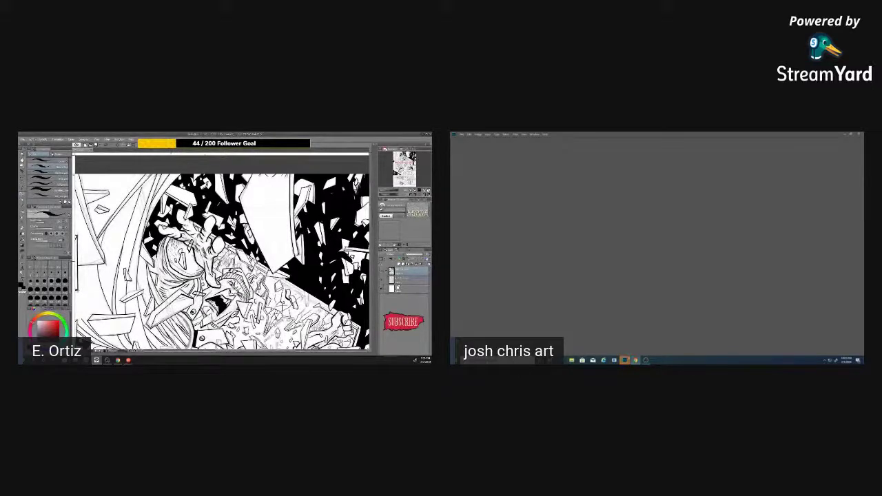
# Step: View the finished hero poster, fire rabbit and blue dragon artworks in Photoshop, closing each document after viewing it
pyautogui.moveTo(632, 360)
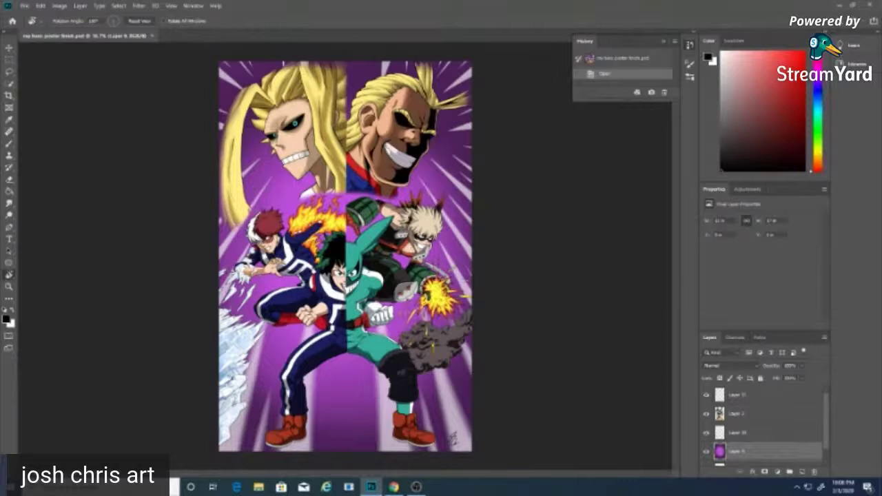
pyautogui.click(393, 486)
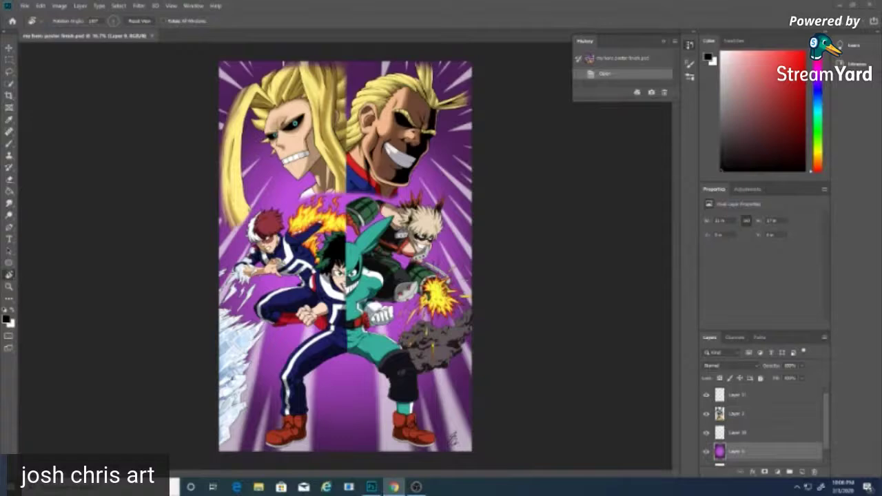
pyautogui.click(152, 35)
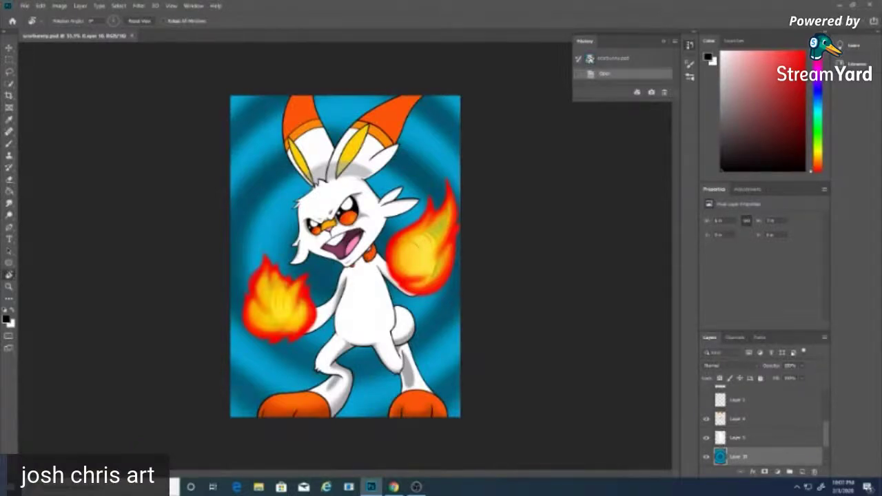
pyautogui.click(131, 35)
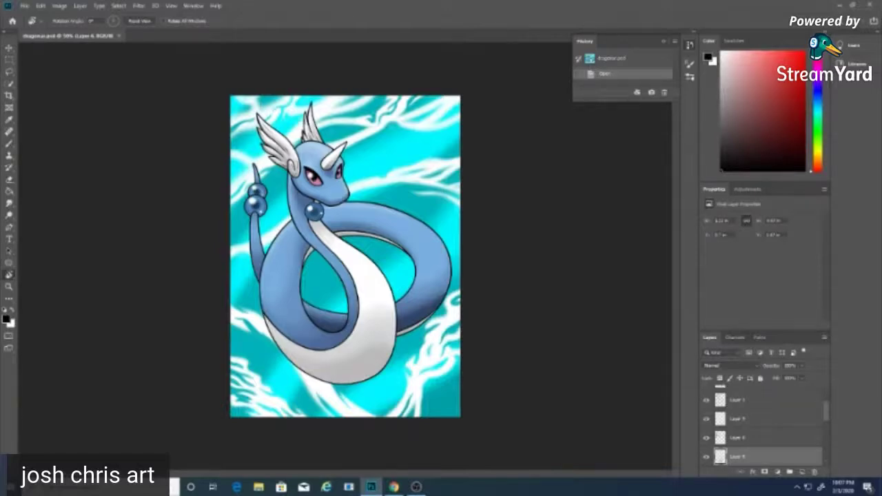
pyautogui.hotkey('ctrl', 'w')
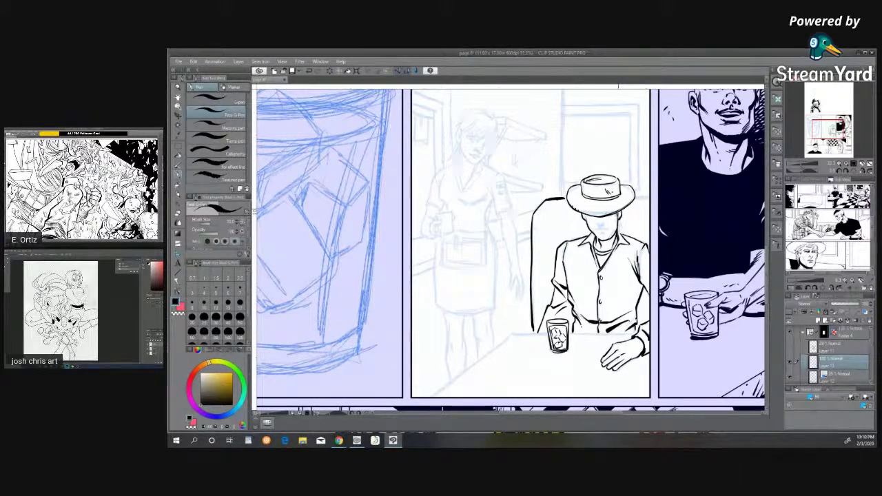
# Step: Ink the nose, mouth and chin of the seated man beneath his hat brim
pyautogui.moveTo(617, 222); pyautogui.dragTo(619, 231)
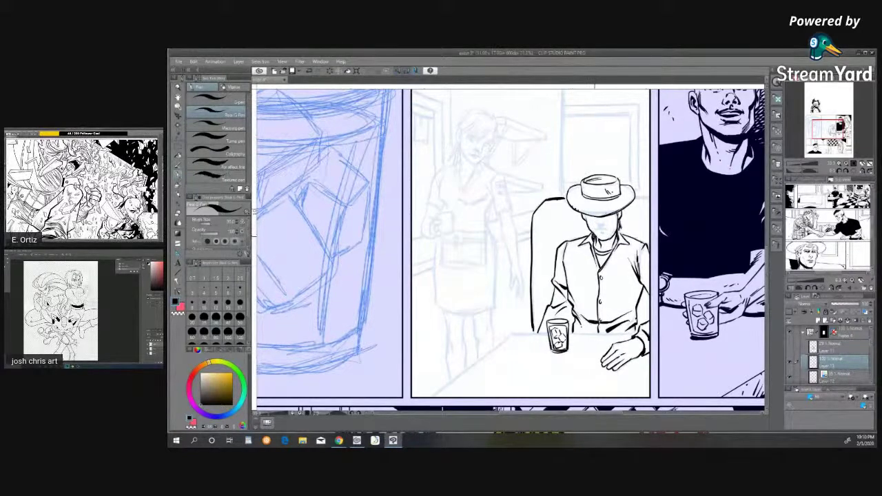
pyautogui.moveTo(613, 234)
pyautogui.mouseDown()
pyautogui.moveTo(609, 244)
pyautogui.moveTo(596, 238)
pyautogui.mouseUp()
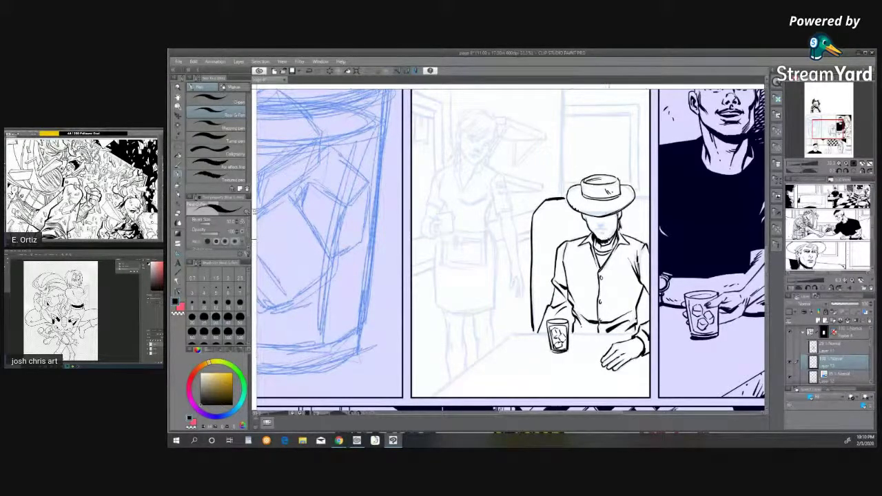
pyautogui.moveTo(610, 240); pyautogui.dragTo(601, 243)
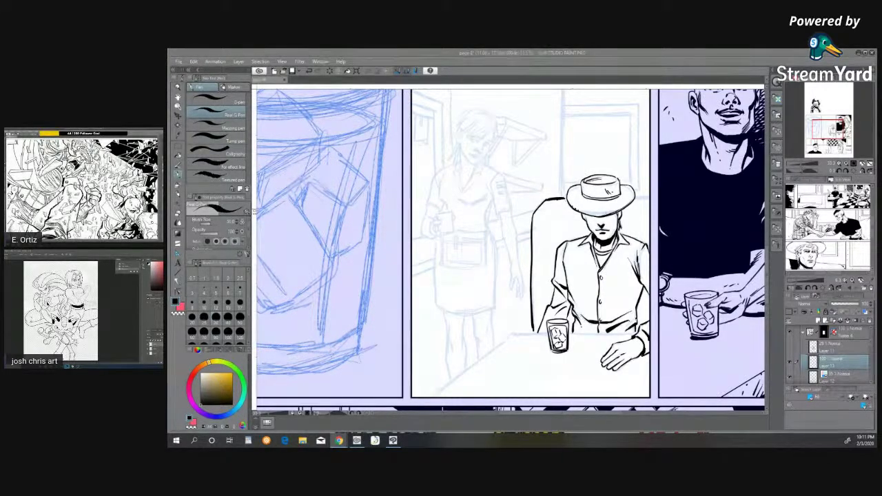
pyautogui.moveTo(491, 151); pyautogui.dragTo(492, 167)
pyautogui.moveTo(503, 145)
pyautogui.mouseDown()
pyautogui.moveTo(501, 165)
pyautogui.moveTo(505, 155)
pyautogui.moveTo(516, 161)
pyautogui.mouseUp()
pyautogui.moveTo(510, 163)
pyautogui.mouseDown()
pyautogui.moveTo(528, 159)
pyautogui.moveTo(532, 136)
pyautogui.moveTo(551, 135)
pyautogui.mouseUp()
pyautogui.click(547, 151)
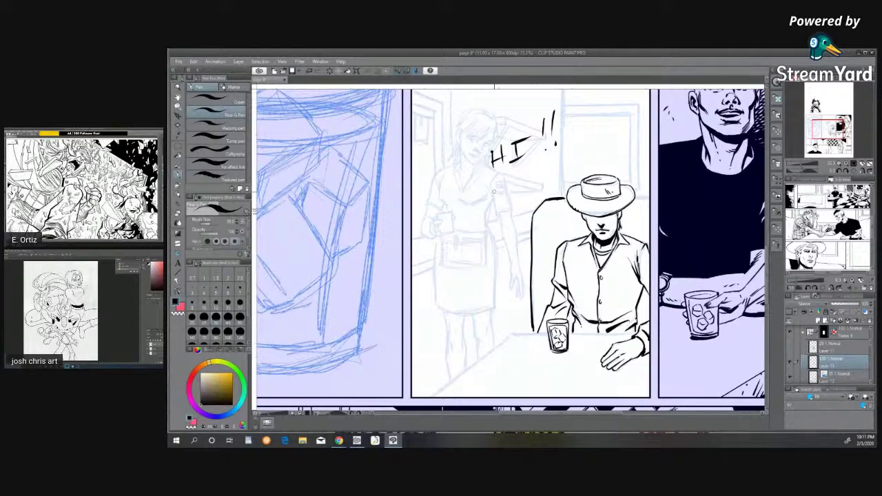
pyautogui.hotkey('ctrl', 'z')
pyautogui.hotkey('ctrl', 'z')
pyautogui.hotkey('ctrl', 'z')
pyautogui.hotkey('ctrl', 'z')
pyautogui.hotkey('ctrl', 'z')
pyautogui.hotkey('ctrl', 'z')
pyautogui.hotkey('ctrl', 'z')
pyautogui.hotkey('ctrl', 'z')
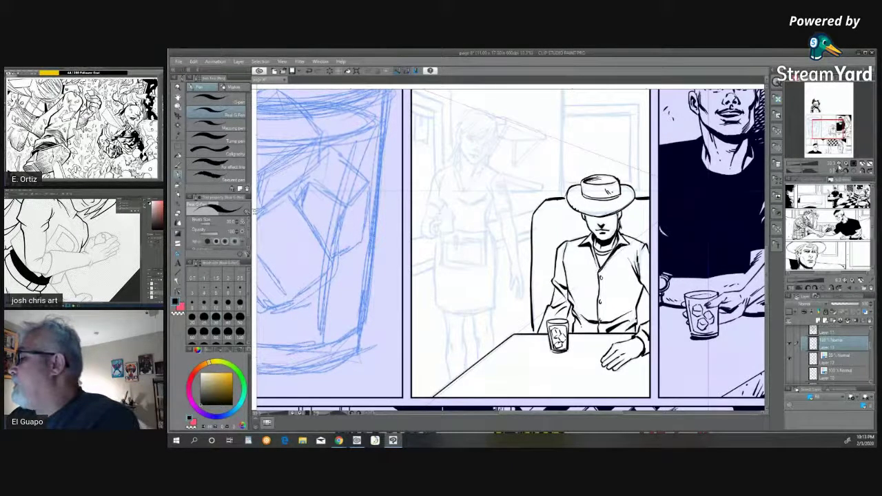
# Step: Ink the vertical wall corner, the diagonal ceiling edge and the horizontal wall moulding behind the seated man
pyautogui.moveTo(768, 271); pyautogui.dragTo(767, 256)
pyautogui.moveTo(552, 135); pyautogui.dragTo(550, 217)
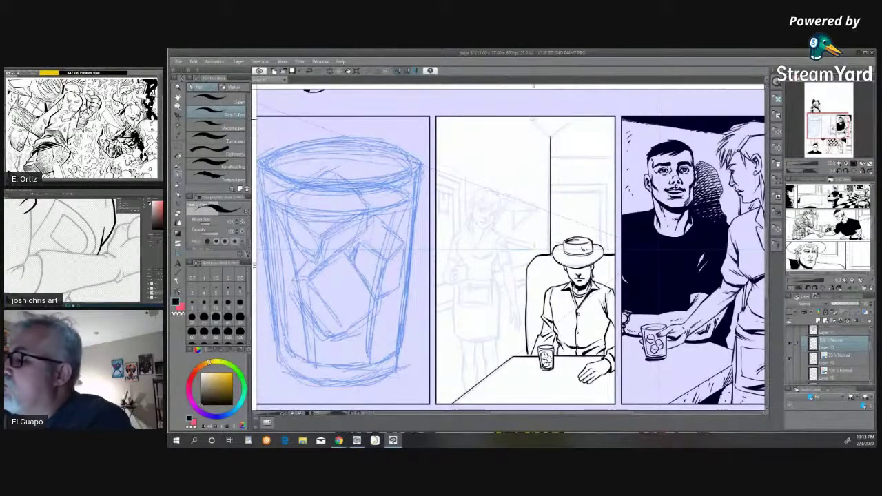
pyautogui.moveTo(528, 118); pyautogui.dragTo(550, 141)
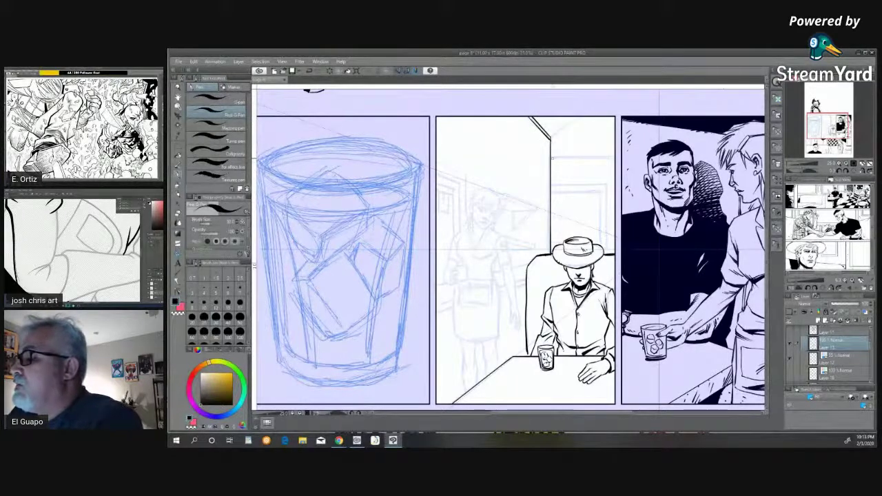
pyautogui.moveTo(550, 157); pyautogui.dragTo(615, 157)
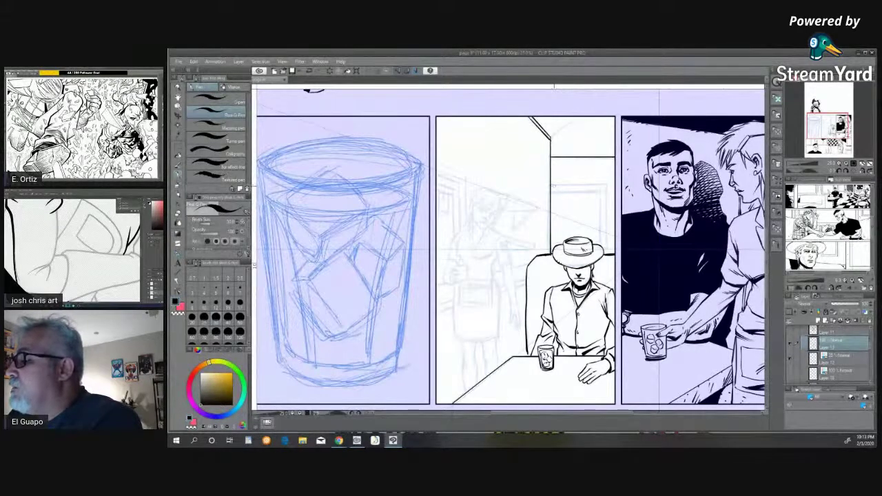
# Step: Ink the double horizontal and vertical frame lines of the window behind the seated man, undoing the stray diagonal strokes
pyautogui.moveTo(550, 185); pyautogui.dragTo(589, 209)
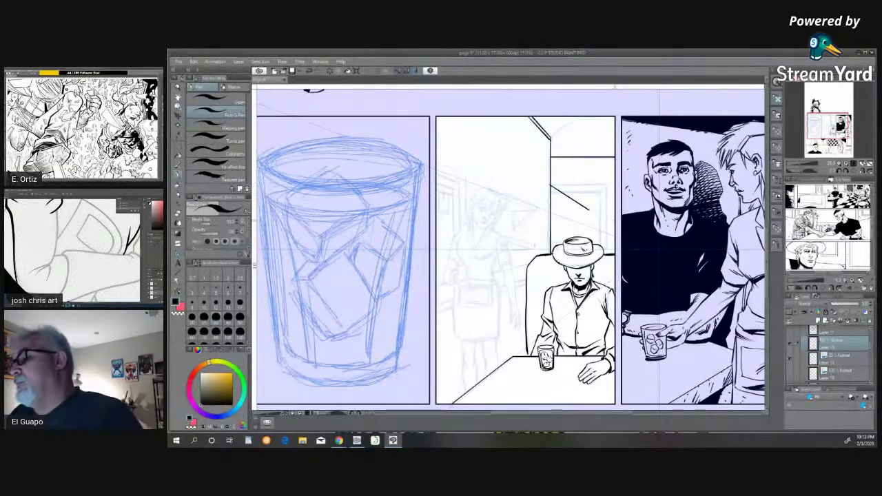
pyautogui.hotkey('ctrl', 'z')
pyautogui.moveTo(550, 185); pyautogui.dragTo(606, 185)
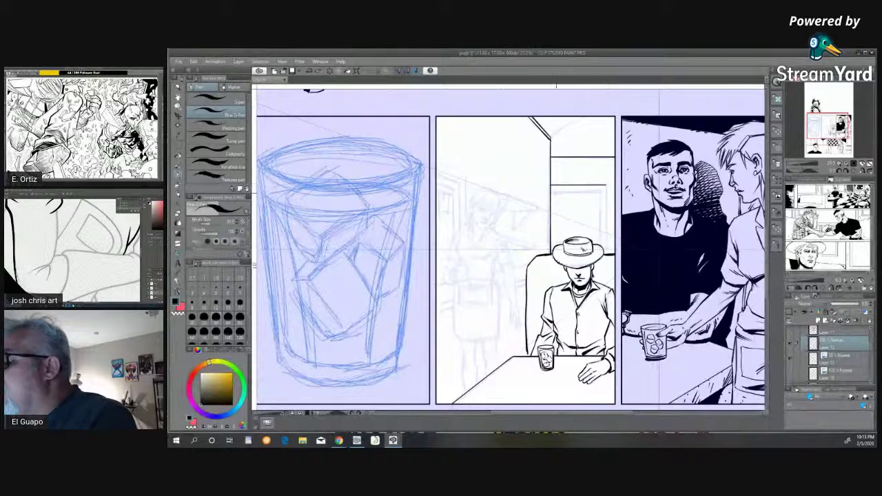
pyautogui.moveTo(551, 192); pyautogui.dragTo(596, 193)
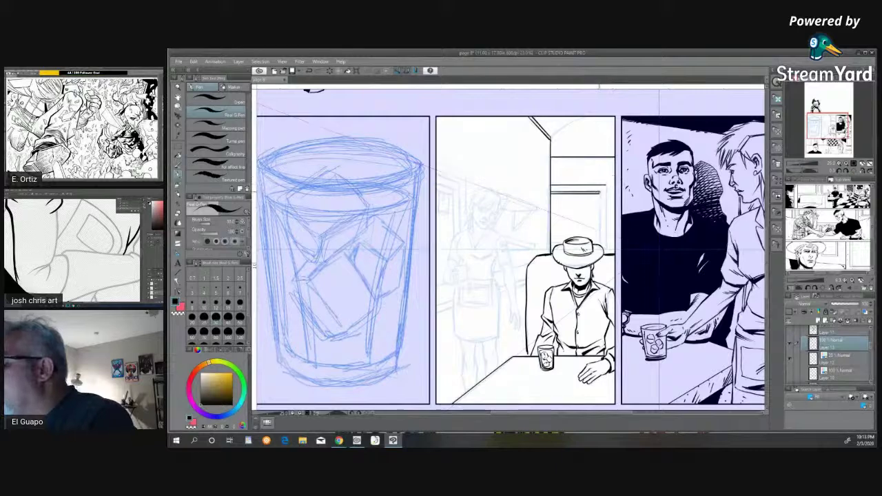
pyautogui.moveTo(597, 193)
pyautogui.mouseDown()
pyautogui.moveTo(604, 172)
pyautogui.moveTo(615, 211)
pyautogui.mouseUp()
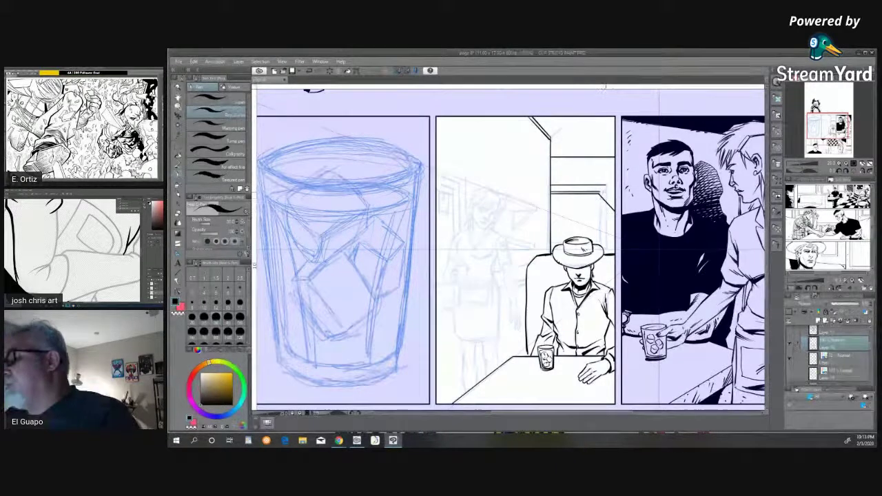
pyautogui.hotkey('ctrl', 'z')
pyautogui.moveTo(598, 193); pyautogui.dragTo(600, 244)
pyautogui.moveTo(600, 191); pyautogui.dragTo(601, 244)
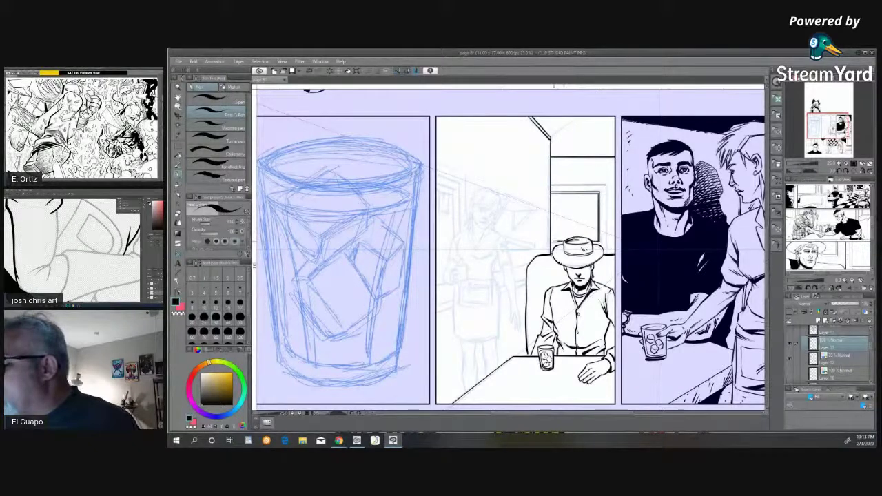
pyautogui.moveTo(606, 183); pyautogui.dragTo(606, 231)
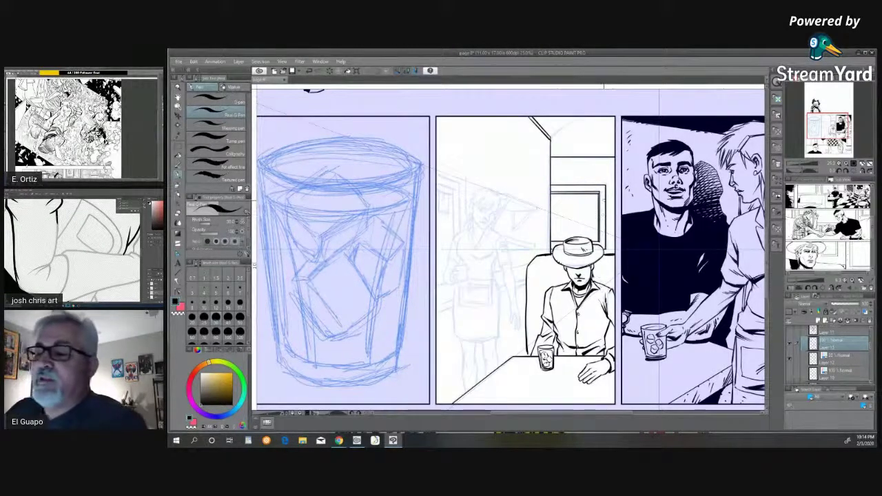
# Step: Isolate the inked wall-corner lines with a polyline selection, shift them away from the seated man, and deselect
pyautogui.click(178, 149)
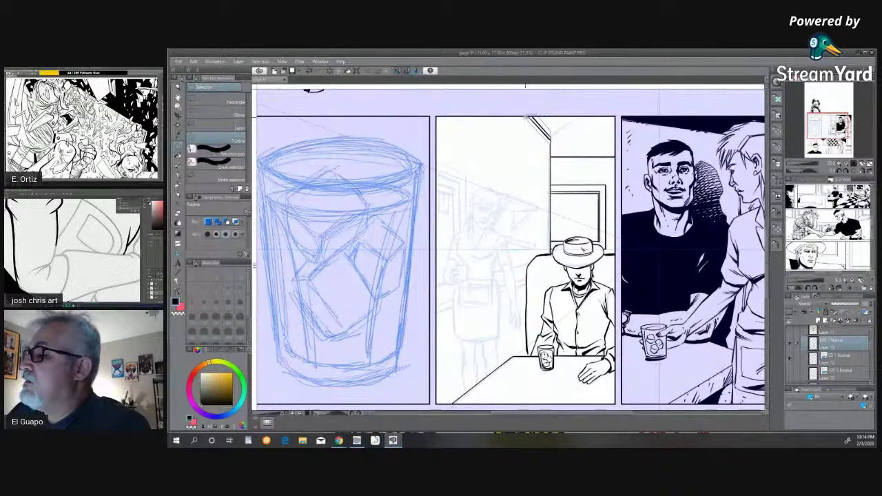
pyautogui.click(526, 117)
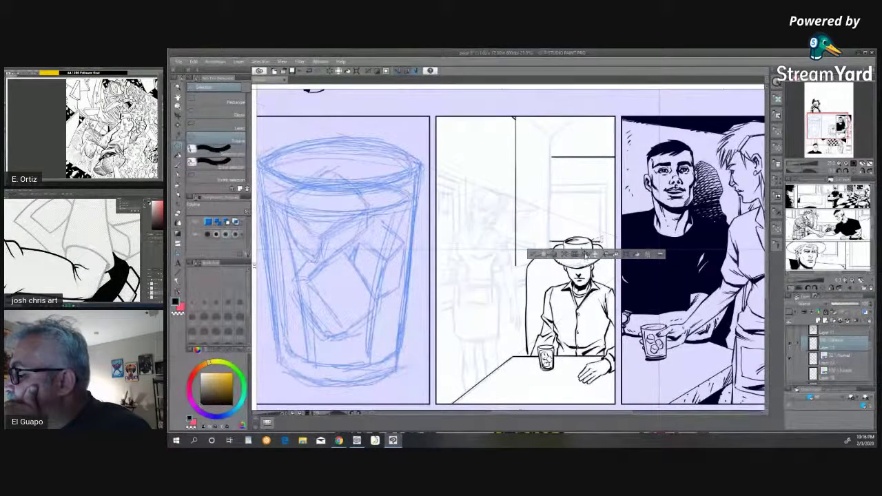
pyautogui.click(534, 254)
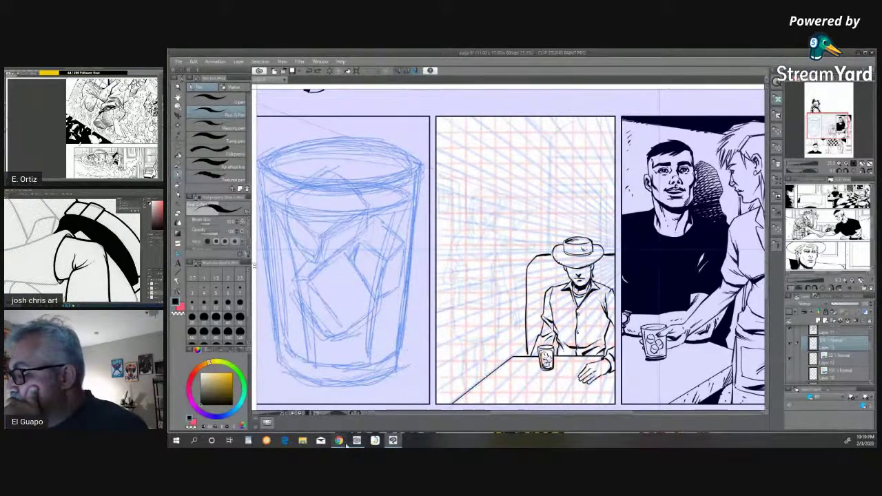
# Step: Hide the perspective grid over the middle panel and turn off the Perspective ruler 2 layer
pyautogui.moveTo(345, 442)
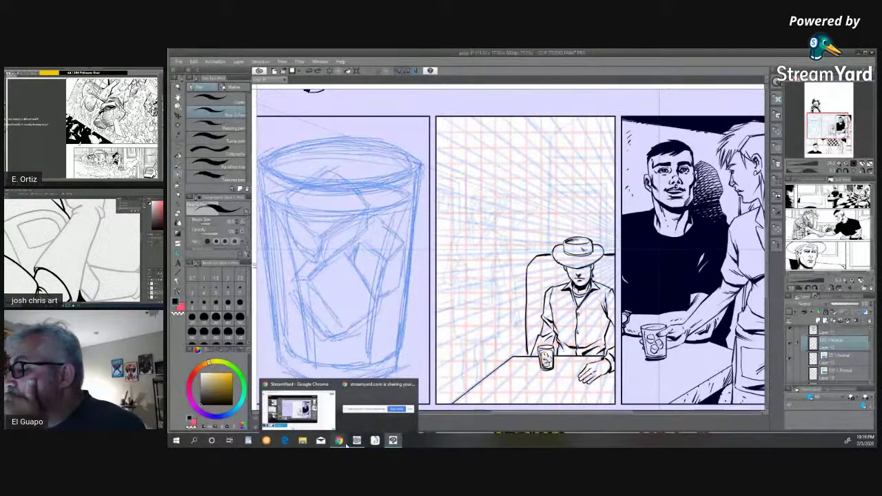
pyautogui.click(784, 333)
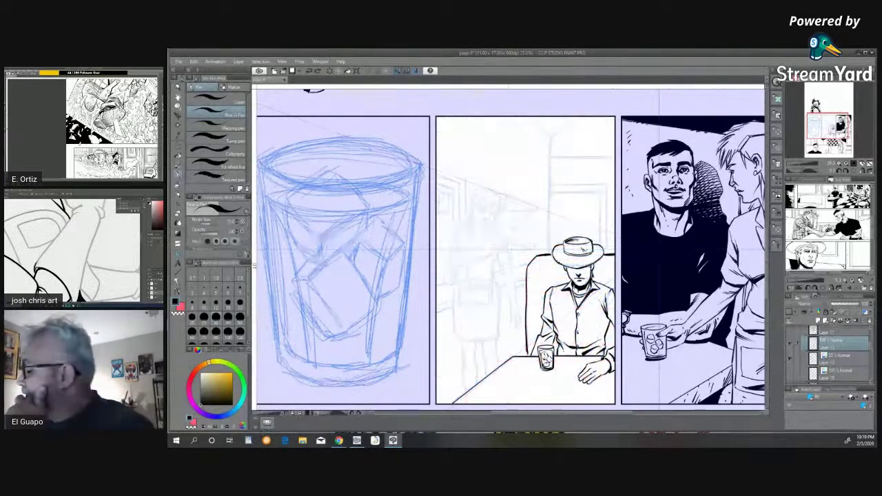
pyautogui.moveTo(870, 349); pyautogui.dragTo(869, 381)
pyautogui.click(791, 362)
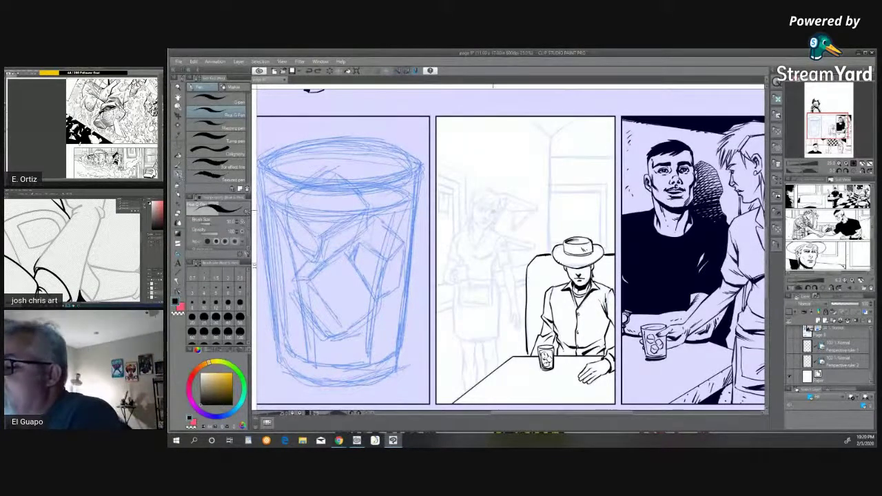
# Step: Ink the standing waitress's bangs, the hair over the crown, and the strands hanging beside her face and neck
pyautogui.click(846, 164)
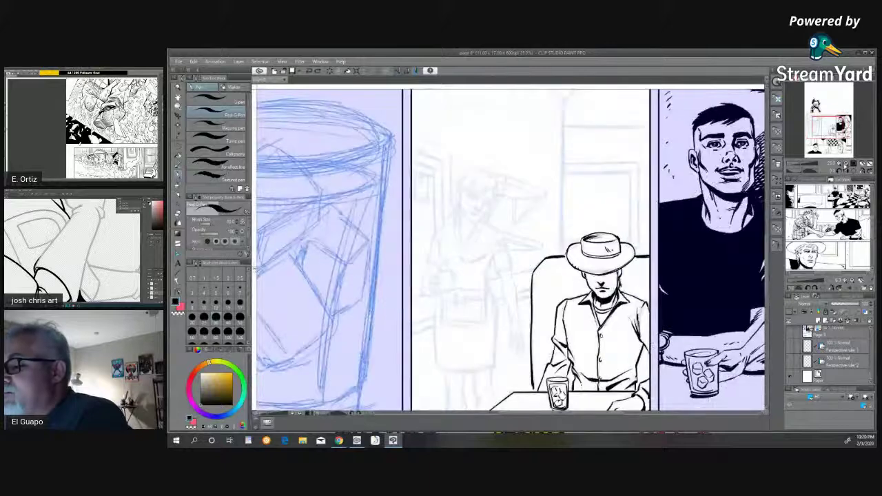
pyautogui.click(846, 163)
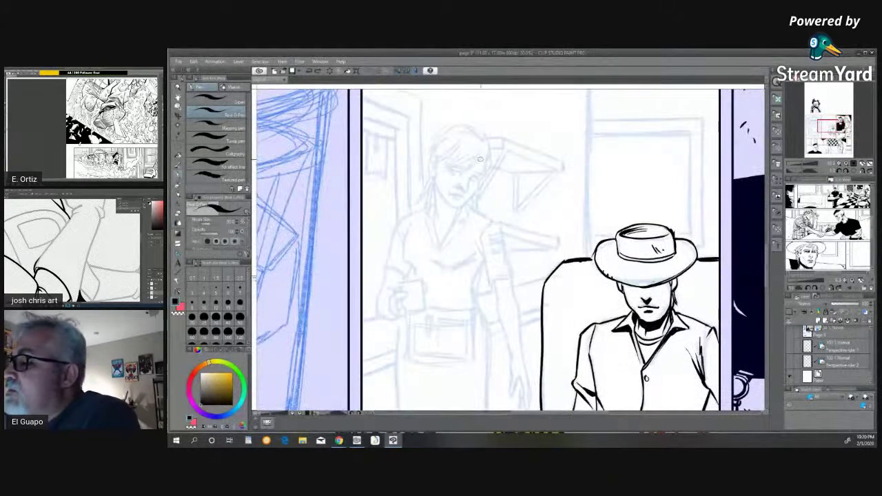
pyautogui.moveTo(483, 156)
pyautogui.mouseDown()
pyautogui.moveTo(466, 170)
pyautogui.moveTo(477, 156)
pyautogui.moveTo(445, 168)
pyautogui.mouseUp()
pyautogui.moveTo(478, 153); pyautogui.dragTo(447, 169)
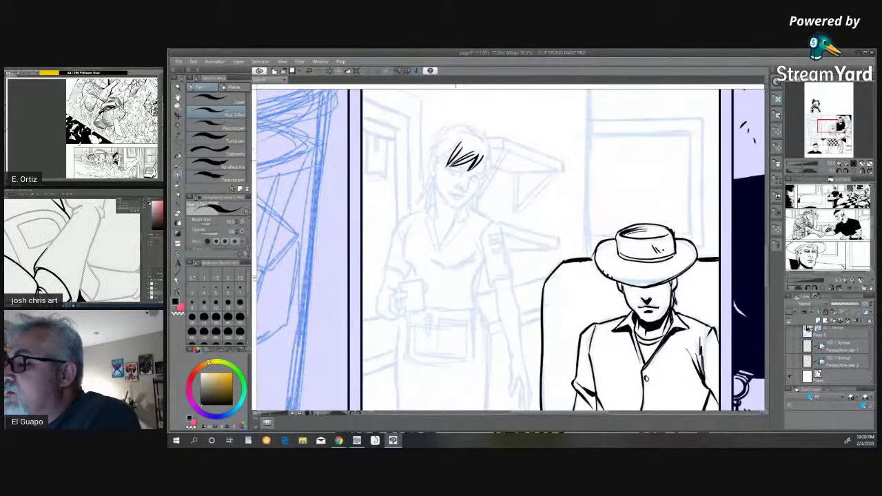
pyautogui.moveTo(483, 155); pyautogui.dragTo(482, 178)
pyautogui.moveTo(487, 157); pyautogui.dragTo(489, 173)
pyautogui.moveTo(460, 144); pyautogui.dragTo(433, 162)
pyautogui.moveTo(443, 130)
pyautogui.mouseDown()
pyautogui.moveTo(426, 146)
pyautogui.moveTo(430, 177)
pyautogui.moveTo(435, 165)
pyautogui.moveTo(416, 192)
pyautogui.moveTo(426, 196)
pyautogui.mouseUp()
pyautogui.moveTo(429, 195)
pyautogui.mouseDown()
pyautogui.moveTo(421, 204)
pyautogui.moveTo(436, 211)
pyautogui.mouseUp()
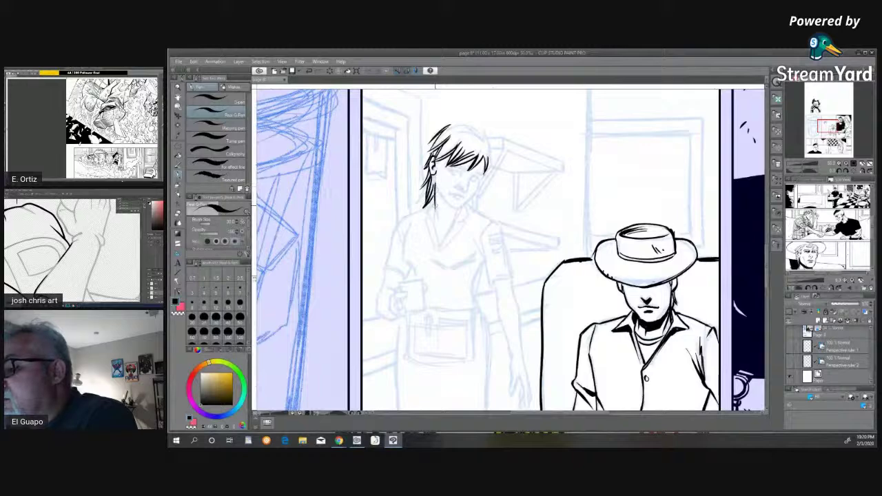
# Step: Ink the waitress's blouse with its V-neck collar, near shoulder and short sleeve, neck lines, and the chest and waist folds
pyautogui.moveTo(436, 199)
pyautogui.mouseDown()
pyautogui.moveTo(423, 214)
pyautogui.moveTo(436, 250)
pyautogui.mouseUp()
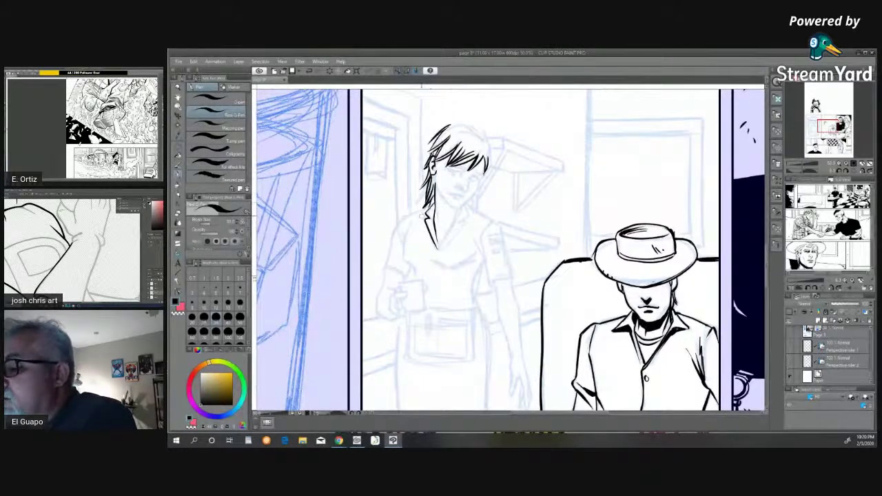
pyautogui.moveTo(429, 209)
pyautogui.mouseDown()
pyautogui.moveTo(395, 229)
pyautogui.moveTo(402, 241)
pyautogui.moveTo(383, 270)
pyautogui.moveTo(406, 278)
pyautogui.moveTo(405, 261)
pyautogui.moveTo(436, 268)
pyautogui.mouseUp()
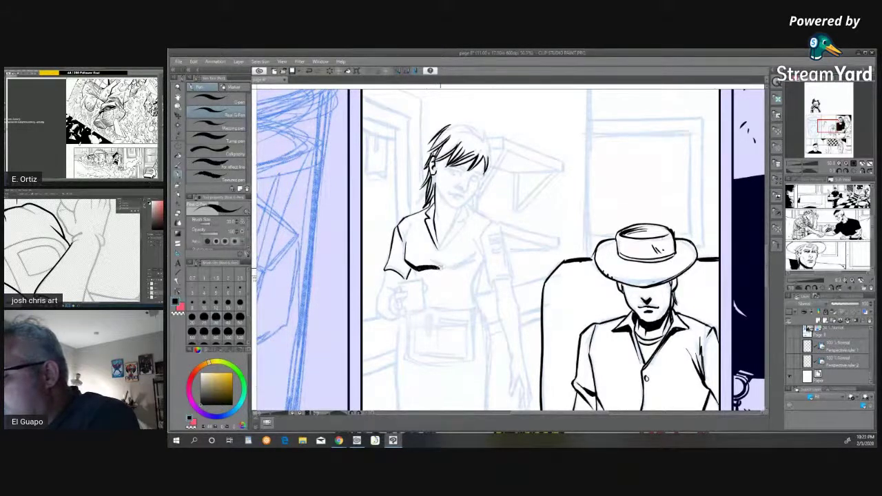
pyautogui.moveTo(418, 269); pyautogui.dragTo(481, 256)
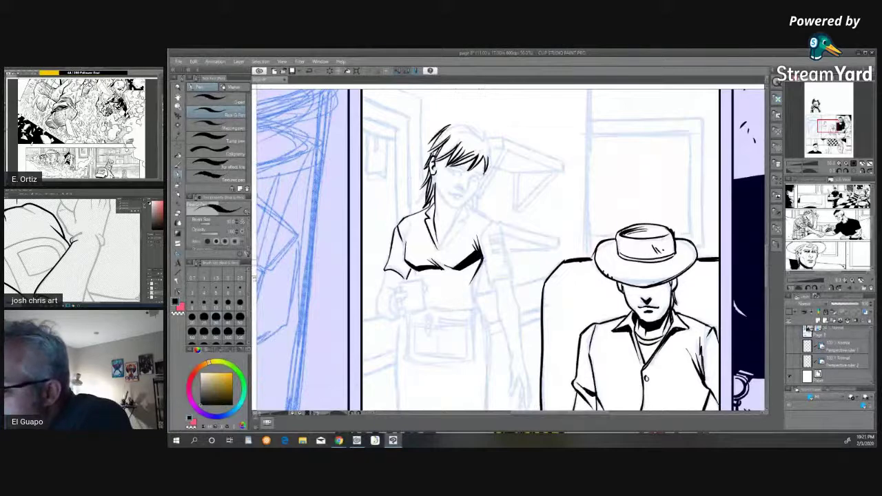
pyautogui.moveTo(473, 288)
pyautogui.mouseDown()
pyautogui.moveTo(446, 300)
pyautogui.moveTo(475, 303)
pyautogui.mouseUp()
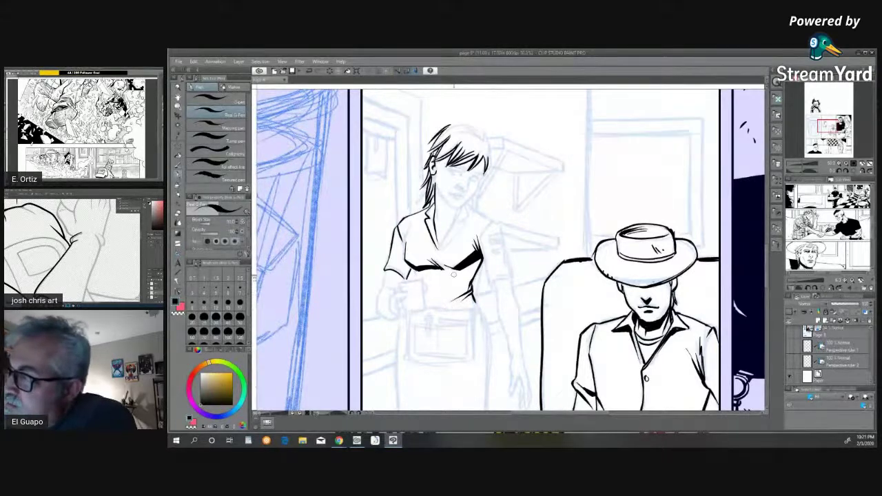
pyautogui.moveTo(436, 197); pyautogui.dragTo(441, 225)
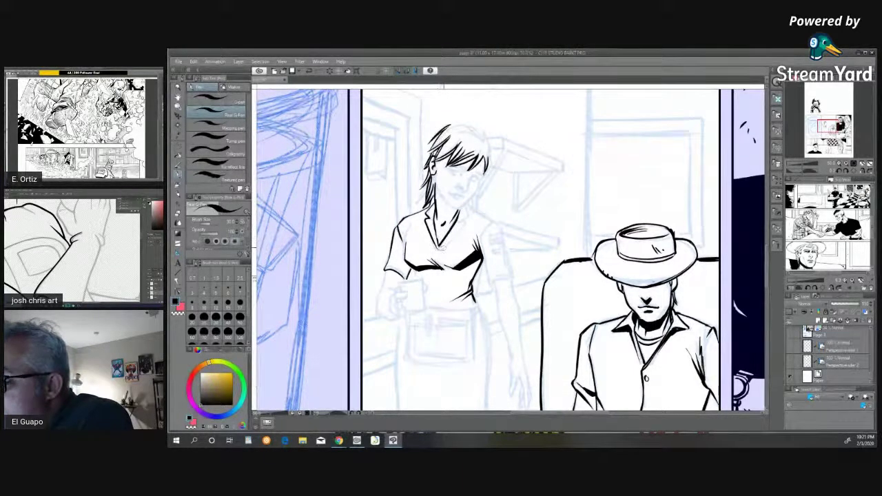
pyautogui.moveTo(446, 243); pyautogui.dragTo(467, 218)
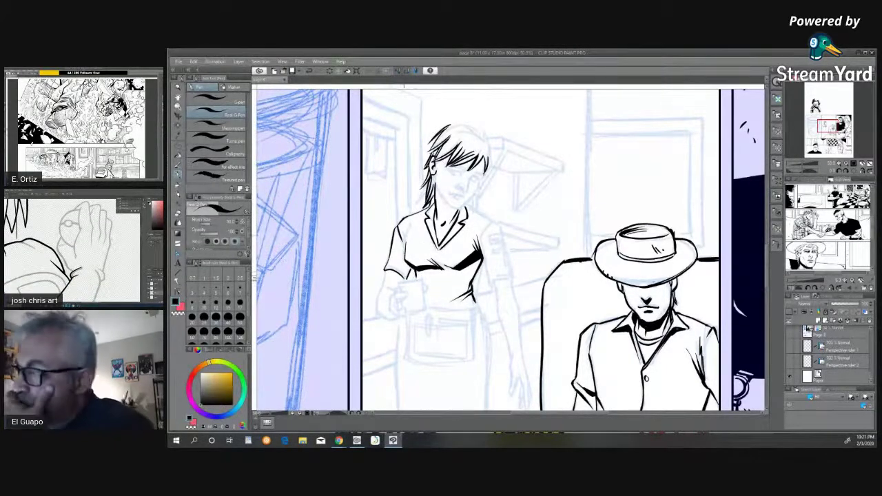
# Step: Ink the waitress's bent forearm, her curled fingers, and the mug she holds
pyautogui.moveTo(386, 278)
pyautogui.mouseDown()
pyautogui.moveTo(376, 309)
pyautogui.moveTo(399, 318)
pyautogui.mouseUp()
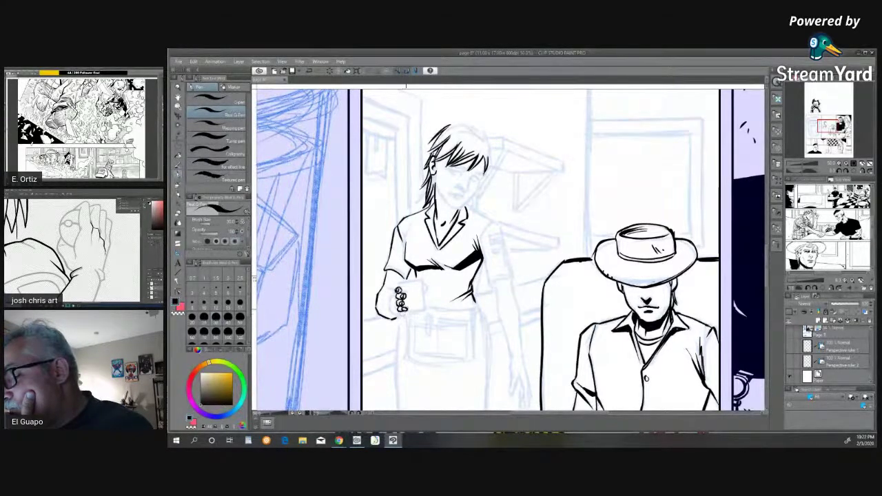
pyautogui.moveTo(423, 283); pyautogui.dragTo(427, 309)
pyautogui.moveTo(399, 281); pyautogui.dragTo(413, 278)
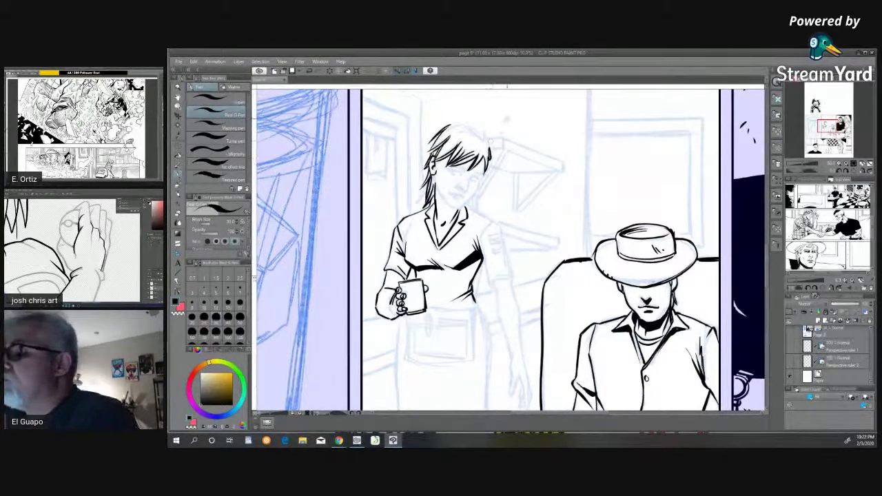
# Step: Ink the top and far side of the waitress's hair, and her facial features, jaw and neck shadow
pyautogui.moveTo(472, 122)
pyautogui.mouseDown()
pyautogui.moveTo(488, 141)
pyautogui.moveTo(472, 128)
pyautogui.moveTo(454, 131)
pyautogui.mouseUp()
pyautogui.moveTo(457, 122); pyautogui.dragTo(441, 127)
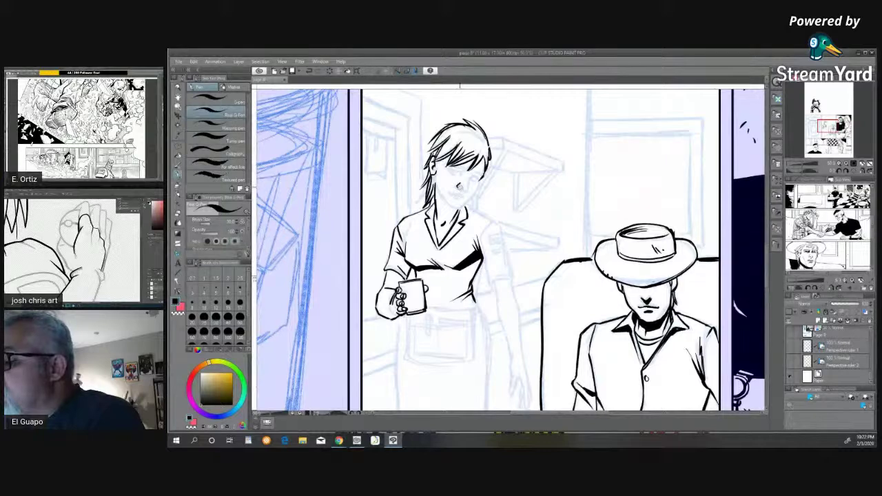
pyautogui.moveTo(473, 175); pyautogui.dragTo(462, 190)
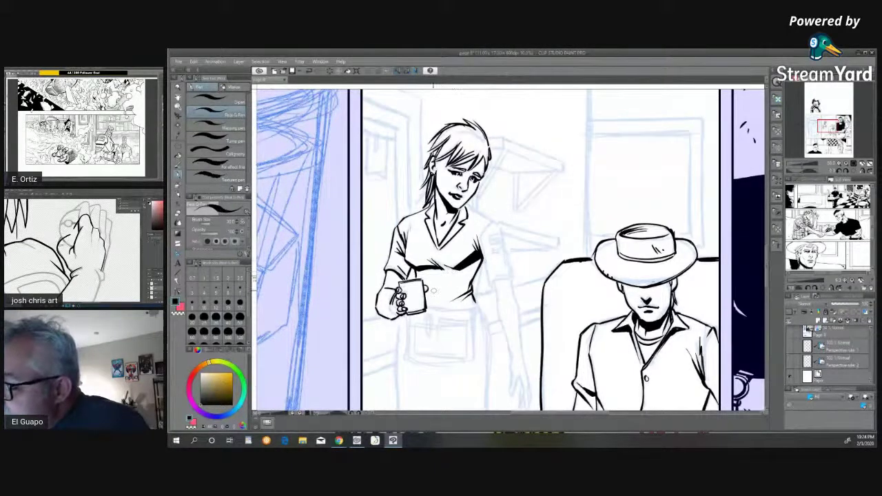
# Step: Ink the blouse's waist folds, the waitress's other shoulder and sleeve, and an outlined number 5 on that sleeve
pyautogui.moveTo(433, 291)
pyautogui.mouseDown()
pyautogui.moveTo(467, 288)
pyautogui.moveTo(429, 300)
pyautogui.mouseUp()
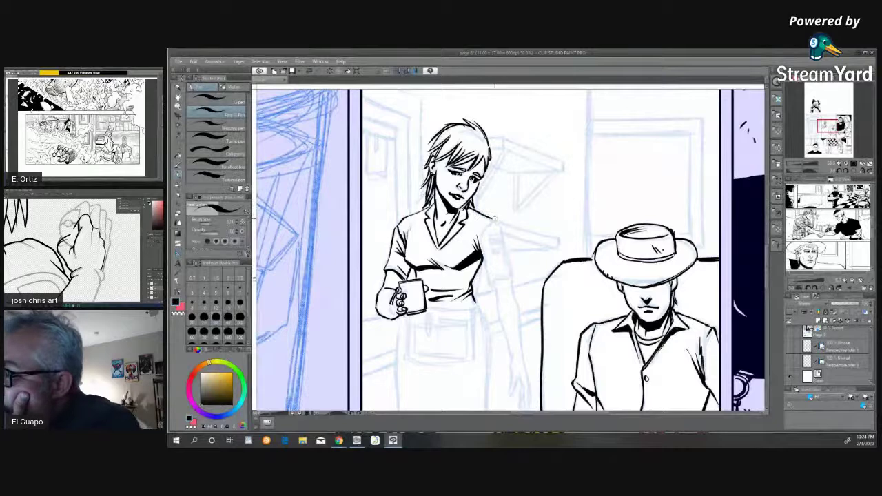
pyautogui.moveTo(494, 220); pyautogui.dragTo(479, 241)
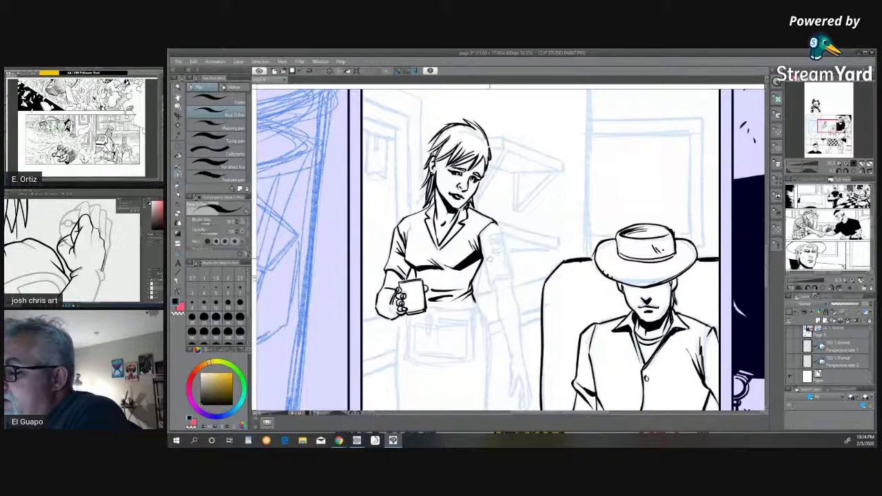
pyautogui.moveTo(483, 254)
pyautogui.mouseDown()
pyautogui.moveTo(488, 285)
pyautogui.moveTo(509, 282)
pyautogui.moveTo(496, 288)
pyautogui.mouseUp()
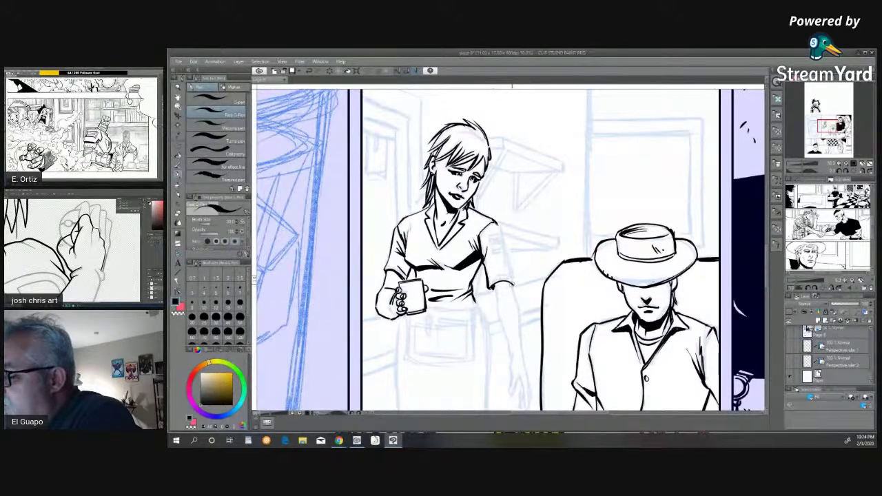
pyautogui.moveTo(496, 222); pyautogui.dragTo(513, 283)
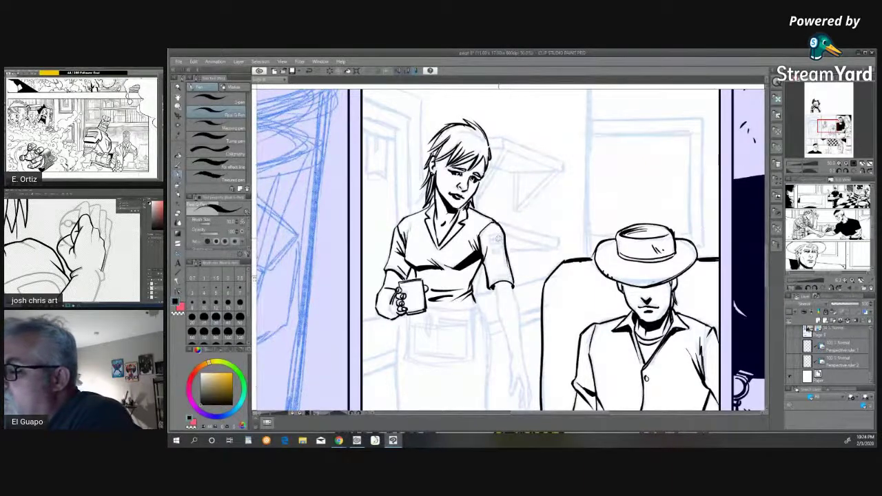
pyautogui.moveTo(497, 234)
pyautogui.mouseDown()
pyautogui.moveTo(490, 234)
pyautogui.moveTo(503, 248)
pyautogui.moveTo(498, 255)
pyautogui.moveTo(496, 241)
pyautogui.moveTo(506, 239)
pyautogui.mouseUp()
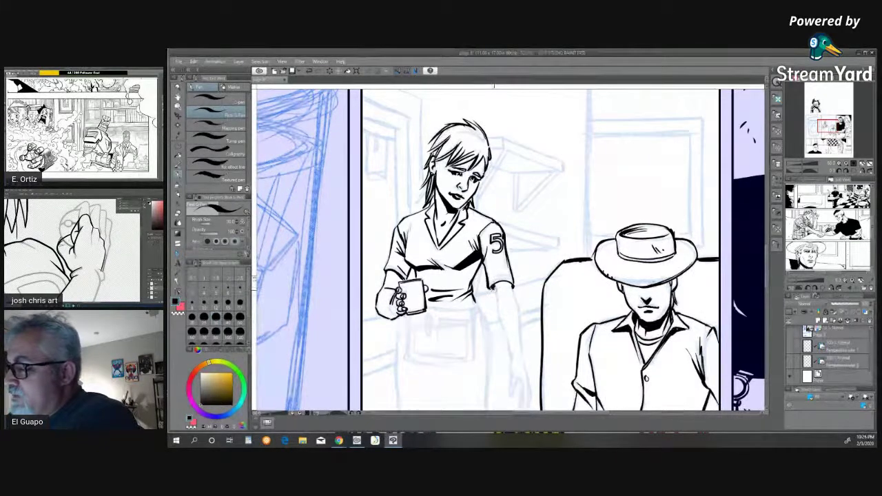
# Step: Ink the waitress's hanging arm from the sleeve cuff to the wrist, and the relaxed hand with its fingers
pyautogui.moveTo(494, 288)
pyautogui.mouseDown()
pyautogui.moveTo(511, 359)
pyautogui.moveTo(516, 296)
pyautogui.moveTo(525, 363)
pyautogui.mouseUp()
pyautogui.moveTo(503, 292); pyautogui.dragTo(507, 307)
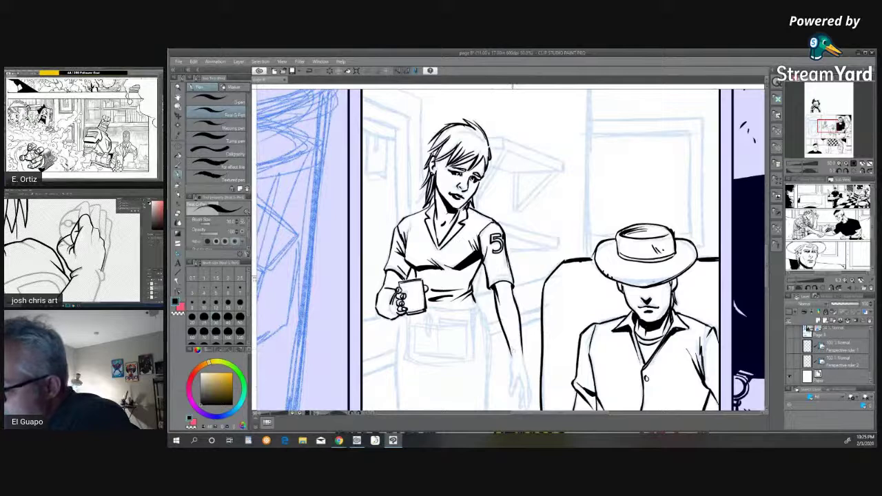
pyautogui.moveTo(513, 342); pyautogui.dragTo(510, 377)
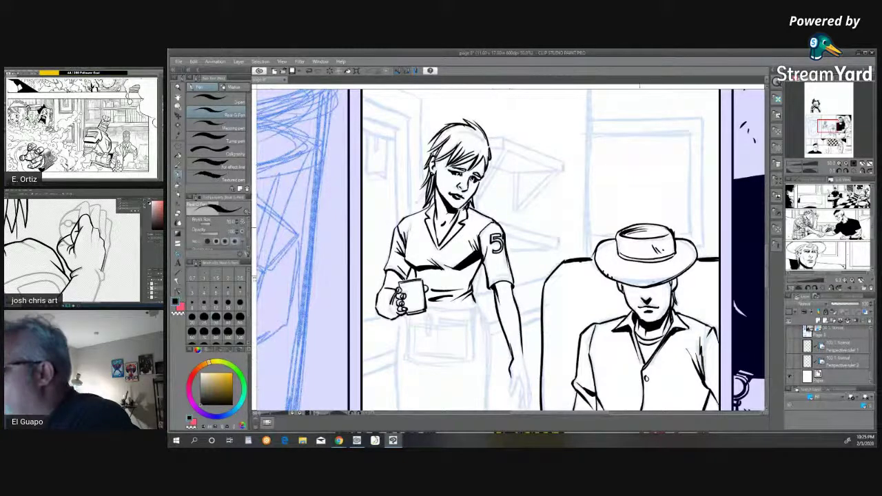
pyautogui.moveTo(765, 251); pyautogui.dragTo(765, 260)
pyautogui.scroll(-2, 766, 260)
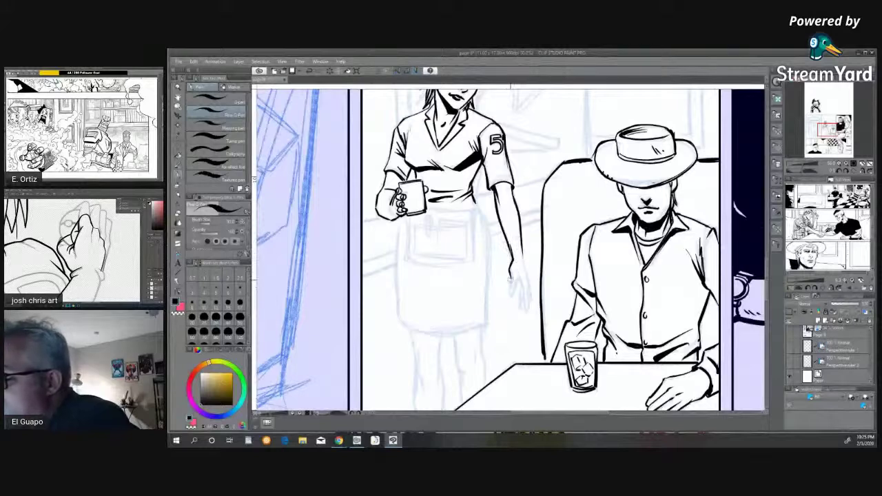
pyautogui.moveTo(511, 276)
pyautogui.mouseDown()
pyautogui.moveTo(509, 289)
pyautogui.moveTo(519, 279)
pyautogui.moveTo(526, 308)
pyautogui.mouseUp()
pyautogui.moveTo(524, 268)
pyautogui.mouseDown()
pyautogui.moveTo(529, 306)
pyautogui.moveTo(522, 314)
pyautogui.moveTo(517, 307)
pyautogui.mouseUp()
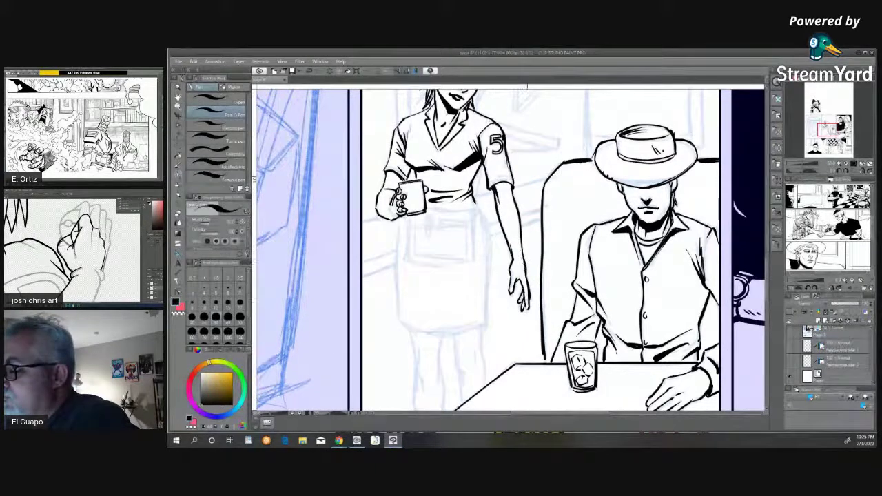
# Step: Ink the waitress's waistband, skirt outline and hem, and the apron pouch with its pen, pocket details and folds
pyautogui.moveTo(426, 211)
pyautogui.mouseDown()
pyautogui.moveTo(472, 208)
pyautogui.moveTo(472, 262)
pyautogui.mouseUp()
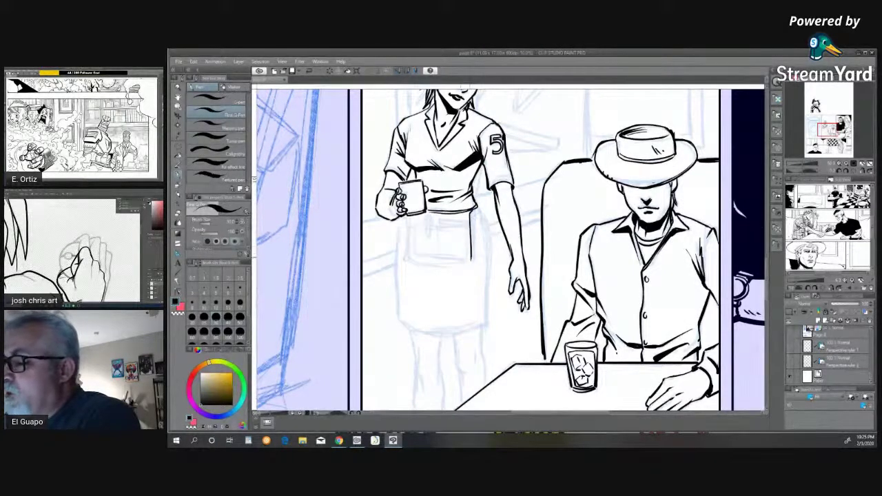
pyautogui.moveTo(407, 220); pyautogui.dragTo(406, 258)
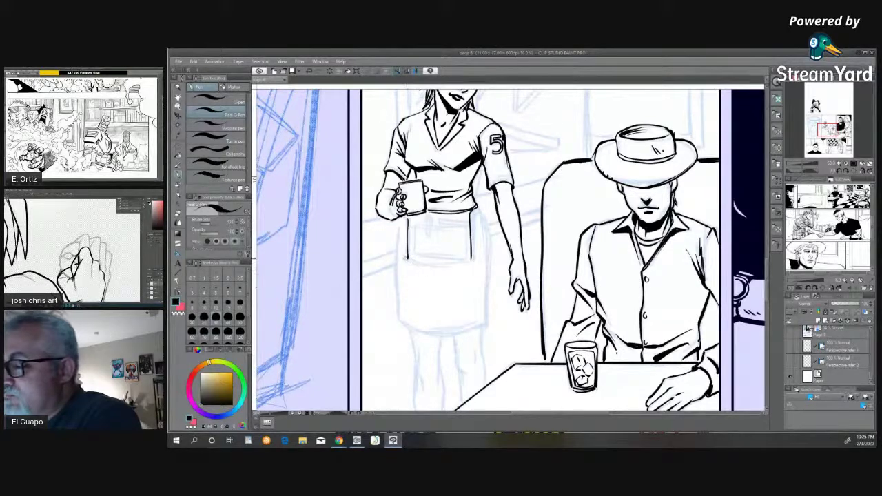
pyautogui.moveTo(406, 258); pyautogui.dragTo(473, 262)
pyautogui.moveTo(471, 213)
pyautogui.mouseDown()
pyautogui.moveTo(478, 209)
pyautogui.moveTo(488, 238)
pyautogui.moveTo(485, 316)
pyautogui.mouseUp()
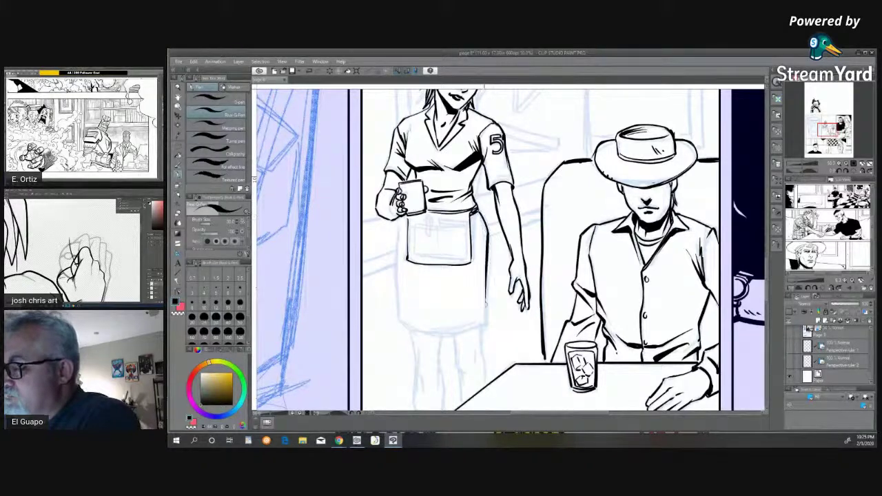
pyautogui.moveTo(398, 216)
pyautogui.mouseDown()
pyautogui.moveTo(400, 317)
pyautogui.moveTo(414, 325)
pyautogui.moveTo(402, 323)
pyautogui.moveTo(450, 332)
pyautogui.moveTo(487, 310)
pyautogui.mouseUp()
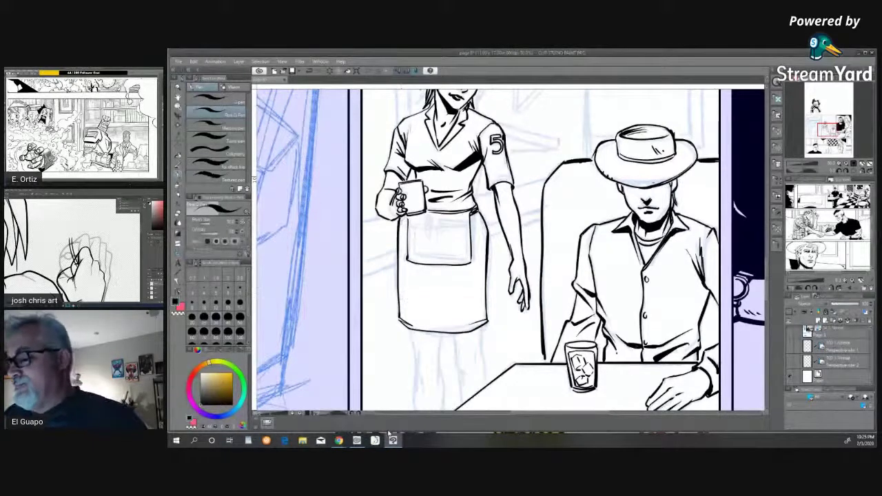
pyautogui.moveTo(427, 220)
pyautogui.mouseDown()
pyautogui.moveTo(429, 238)
pyautogui.moveTo(416, 247)
pyautogui.mouseUp()
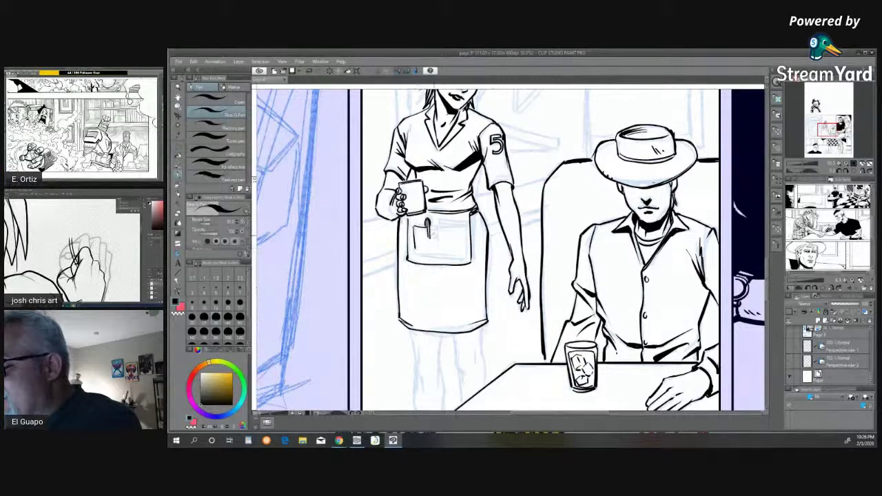
pyautogui.moveTo(440, 221)
pyautogui.mouseDown()
pyautogui.moveTo(439, 228)
pyautogui.moveTo(463, 221)
pyautogui.moveTo(465, 254)
pyautogui.moveTo(432, 259)
pyautogui.moveTo(455, 237)
pyautogui.moveTo(413, 255)
pyautogui.moveTo(453, 255)
pyautogui.mouseUp()
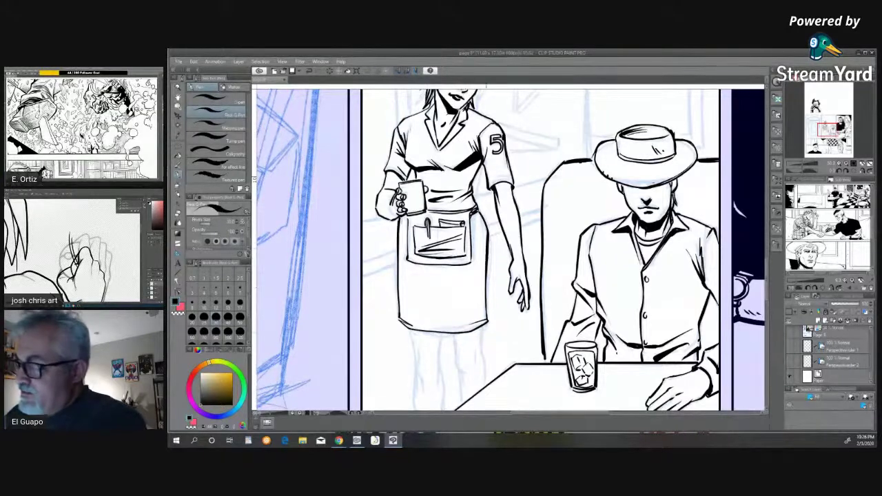
# Step: Ink the waitress's legs down to the table edge, and add the shadow under the hem and fold strokes on the skirt
pyautogui.moveTo(454, 332); pyautogui.dragTo(466, 407)
pyautogui.moveTo(480, 327); pyautogui.dragTo(484, 385)
pyautogui.moveTo(476, 353); pyautogui.dragTo(472, 384)
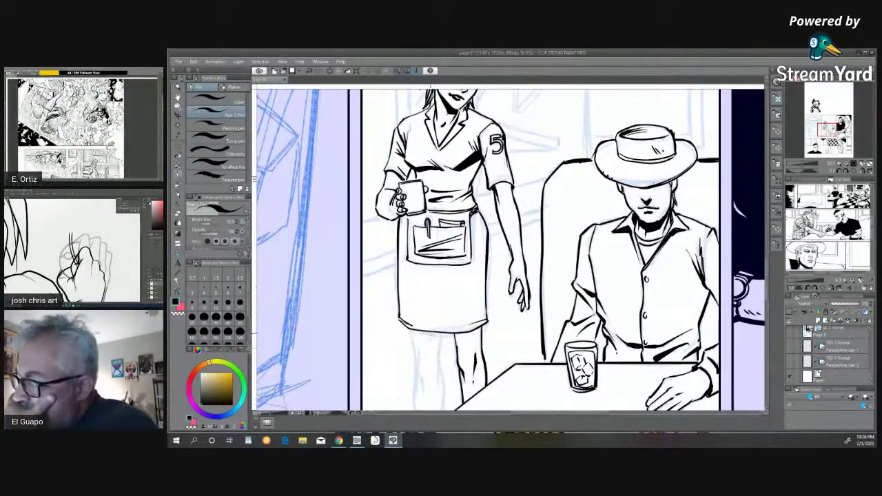
pyautogui.moveTo(412, 333); pyautogui.dragTo(420, 396)
pyautogui.moveTo(443, 329); pyautogui.dragTo(444, 409)
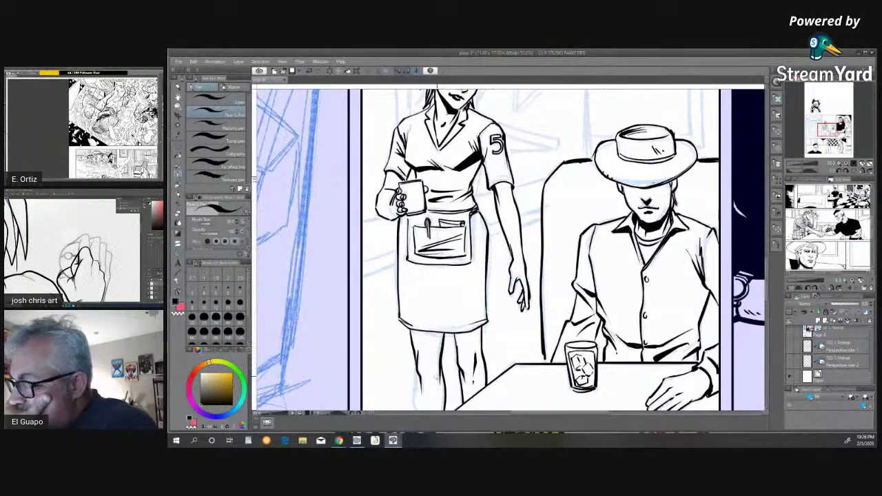
pyautogui.scroll(-3, 510, 250)
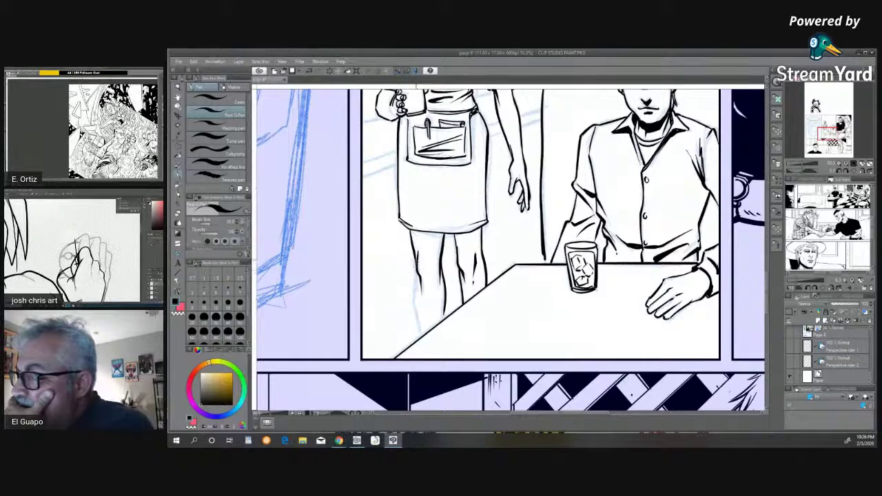
pyautogui.moveTo(416, 274); pyautogui.dragTo(422, 339)
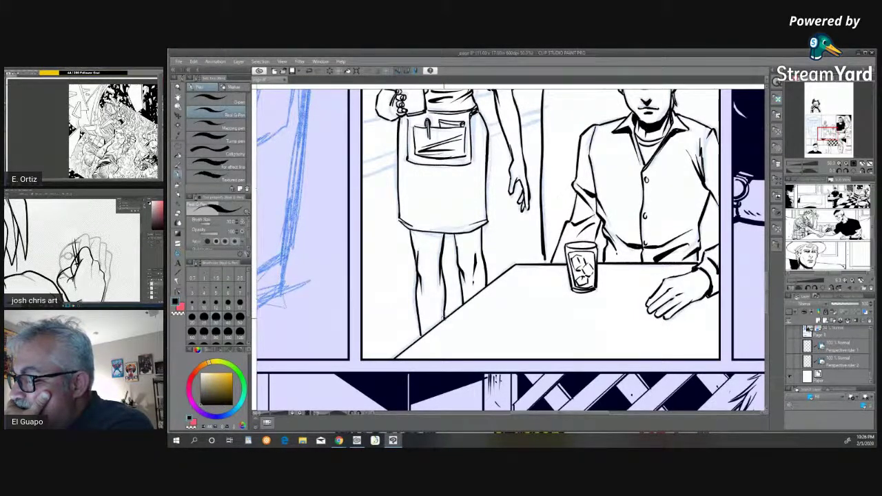
pyautogui.moveTo(411, 231)
pyautogui.mouseDown()
pyautogui.moveTo(439, 236)
pyautogui.moveTo(416, 232)
pyautogui.mouseUp()
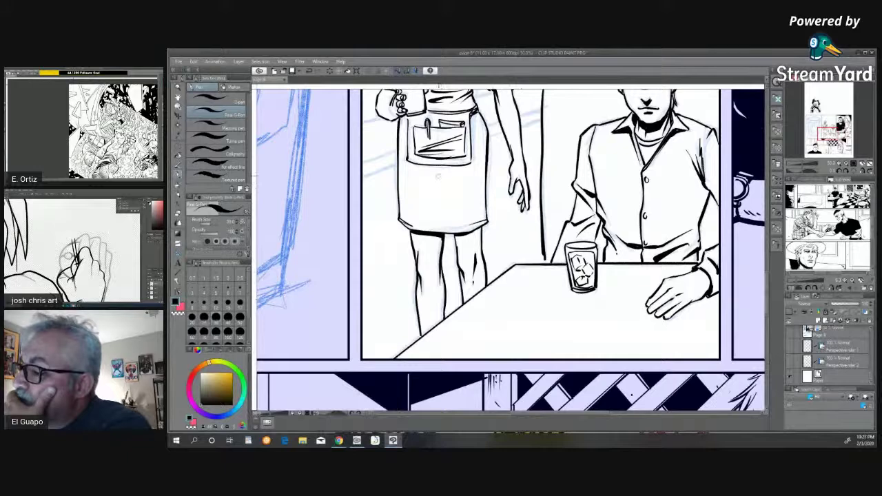
pyautogui.moveTo(447, 168); pyautogui.dragTo(434, 206)
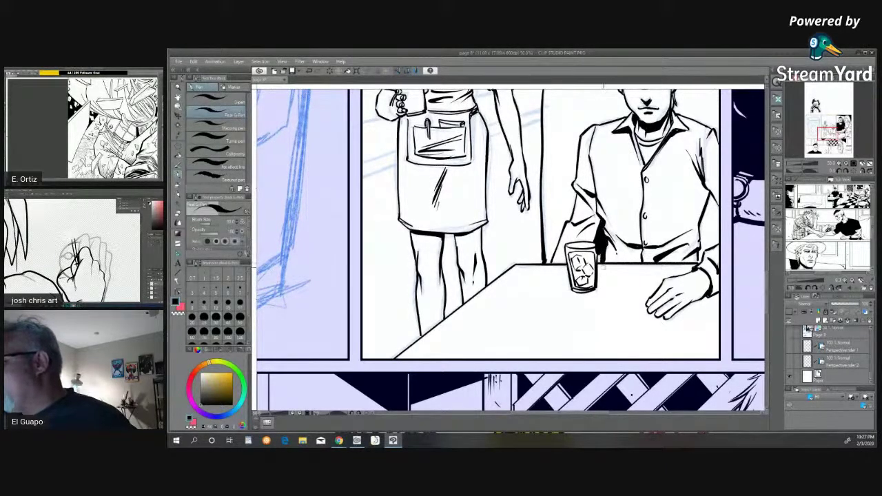
# Step: Fill solid black shadows beside the seated man's torso and across his eyes under the hat brim
pyautogui.moveTo(702, 235)
pyautogui.mouseDown()
pyautogui.moveTo(712, 198)
pyautogui.moveTo(704, 215)
pyautogui.moveTo(712, 200)
pyautogui.moveTo(718, 215)
pyautogui.moveTo(715, 204)
pyautogui.moveTo(704, 213)
pyautogui.moveTo(696, 264)
pyautogui.mouseUp()
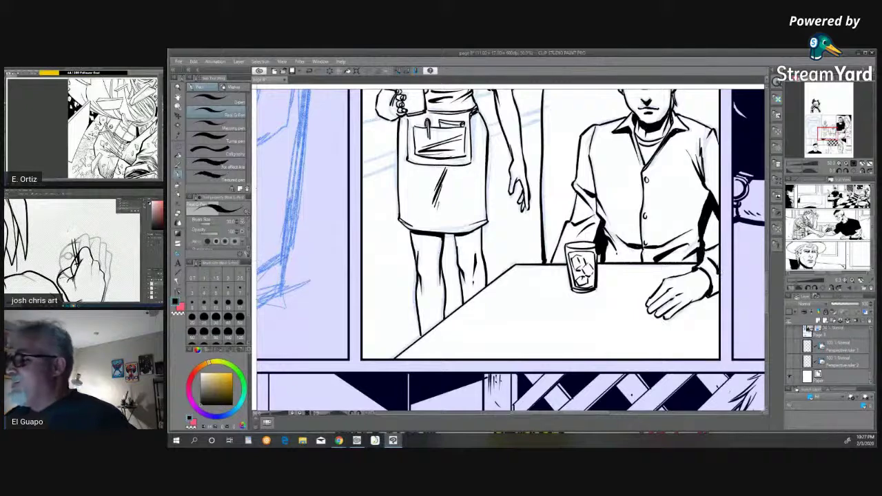
pyautogui.scroll(5, 766, 287)
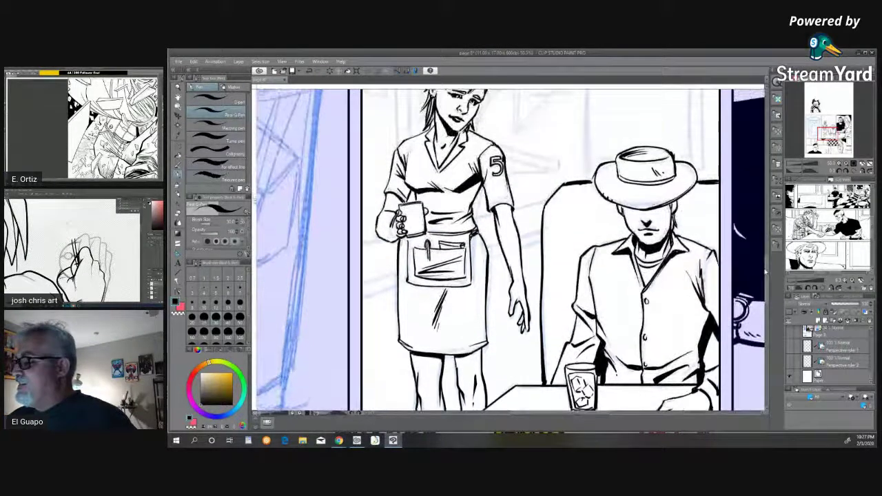
pyautogui.moveTo(620, 204); pyautogui.dragTo(671, 207)
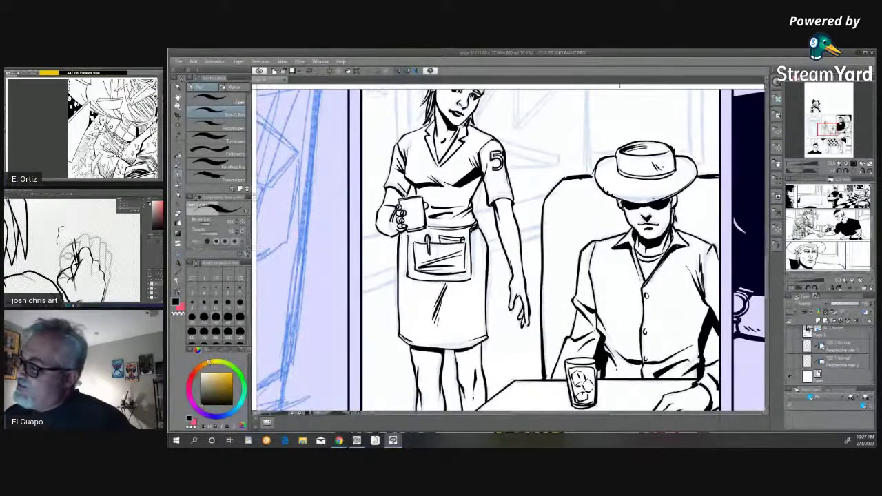
pyautogui.moveTo(616, 198)
pyautogui.mouseDown()
pyautogui.moveTo(623, 208)
pyautogui.moveTo(675, 203)
pyautogui.mouseUp()
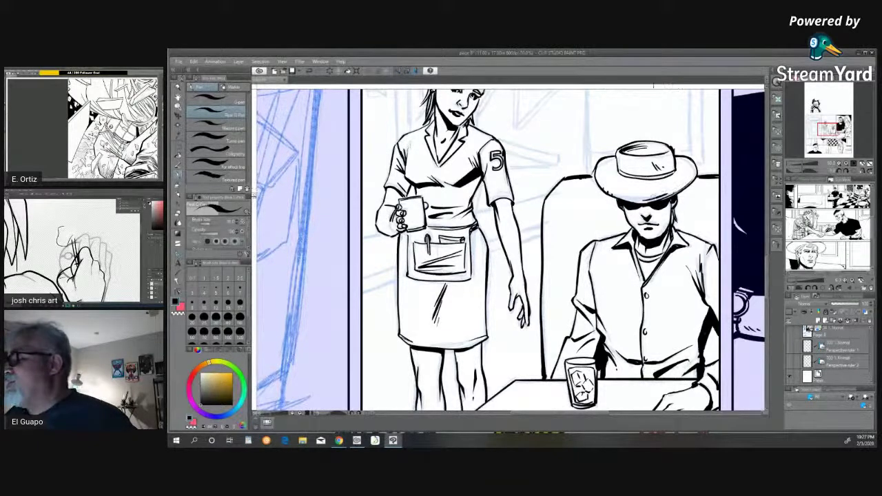
# Step: Enlarge the plaid-shirt figure in the reference image and ink the upper horizontal stripes across the seated man's shirt and sleeves
pyautogui.moveTo(634, 197); pyautogui.dragTo(627, 203)
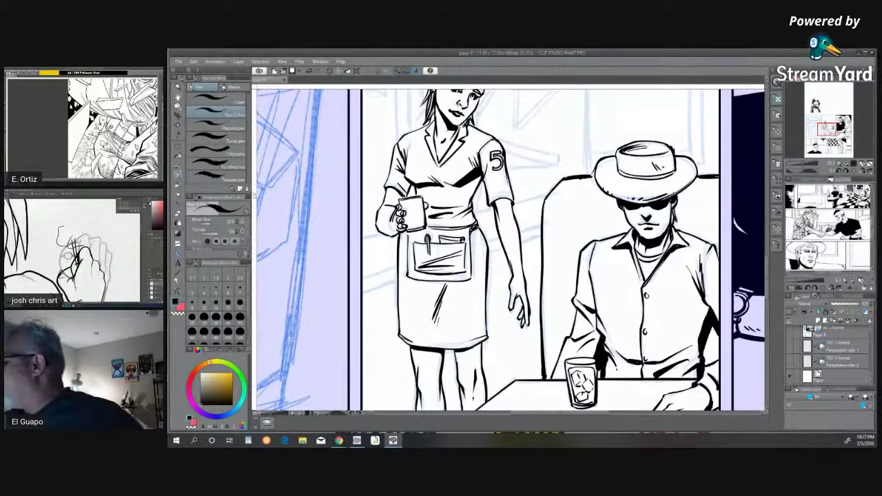
pyautogui.click(852, 281)
pyautogui.click(852, 281)
pyautogui.moveTo(789, 214); pyautogui.dragTo(824, 232)
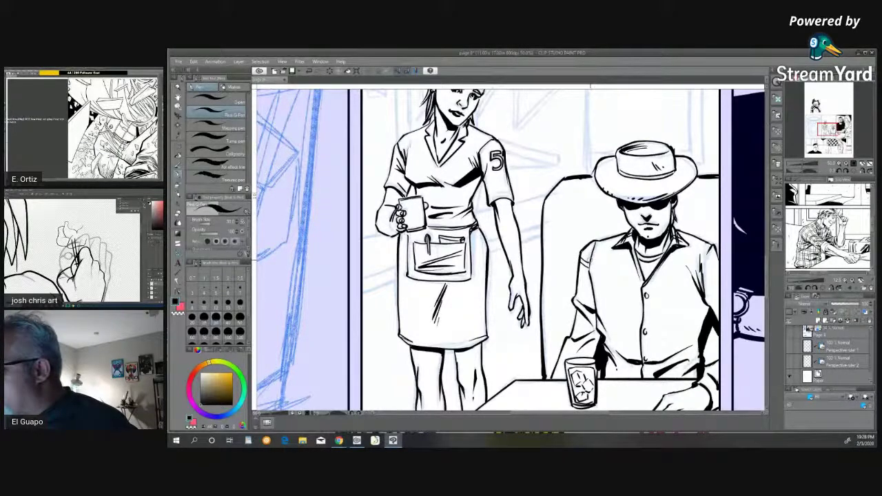
pyautogui.moveTo(618, 264)
pyautogui.mouseDown()
pyautogui.moveTo(632, 265)
pyautogui.moveTo(600, 267)
pyautogui.moveTo(718, 264)
pyautogui.mouseUp()
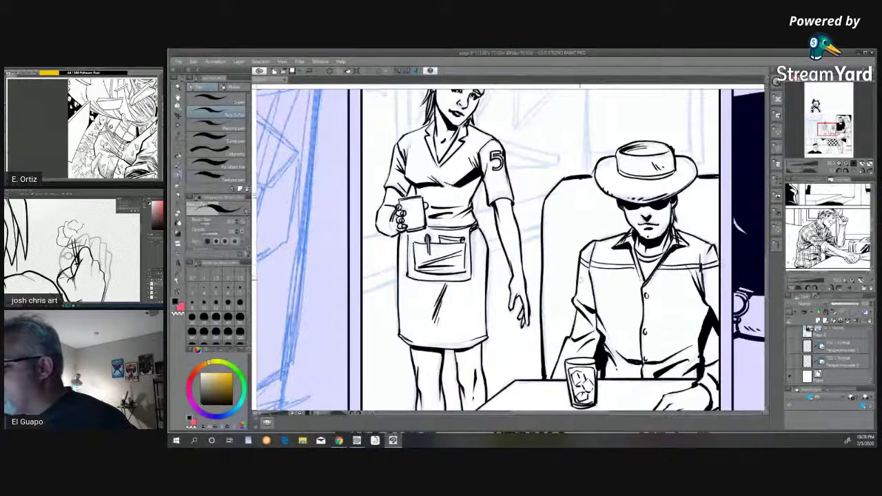
pyautogui.moveTo(577, 279)
pyautogui.mouseDown()
pyautogui.moveTo(589, 289)
pyautogui.moveTo(643, 292)
pyautogui.moveTo(611, 293)
pyautogui.moveTo(632, 296)
pyautogui.moveTo(703, 291)
pyautogui.mouseUp()
pyautogui.moveTo(646, 295); pyautogui.dragTo(719, 291)
pyautogui.hotkey('ctrl', 'z')
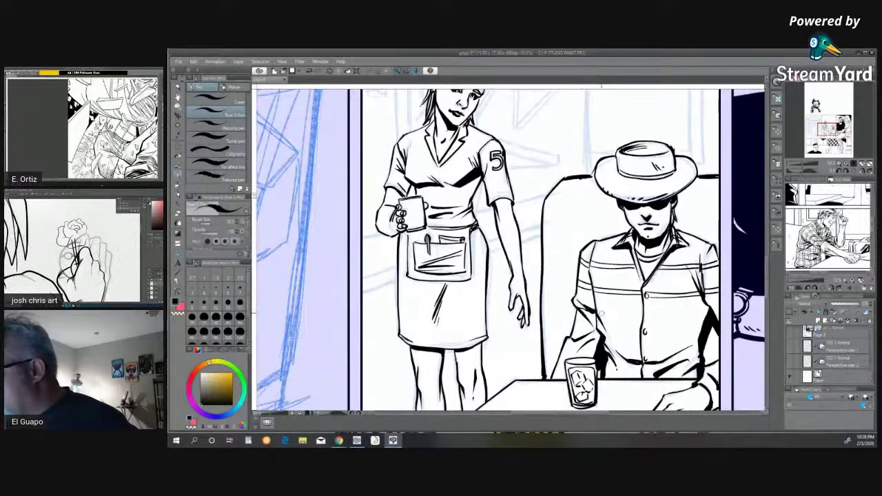
# Step: Ink the remaining horizontal plaid stripes across the seated man's shirt front and sleeve, down to the table edge
pyautogui.moveTo(593, 311); pyautogui.dragTo(708, 315)
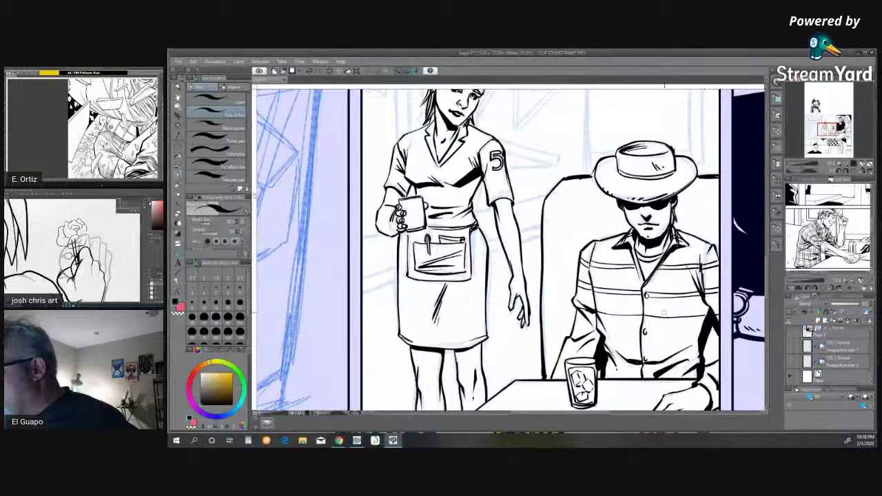
pyautogui.moveTo(577, 313); pyautogui.dragTo(716, 317)
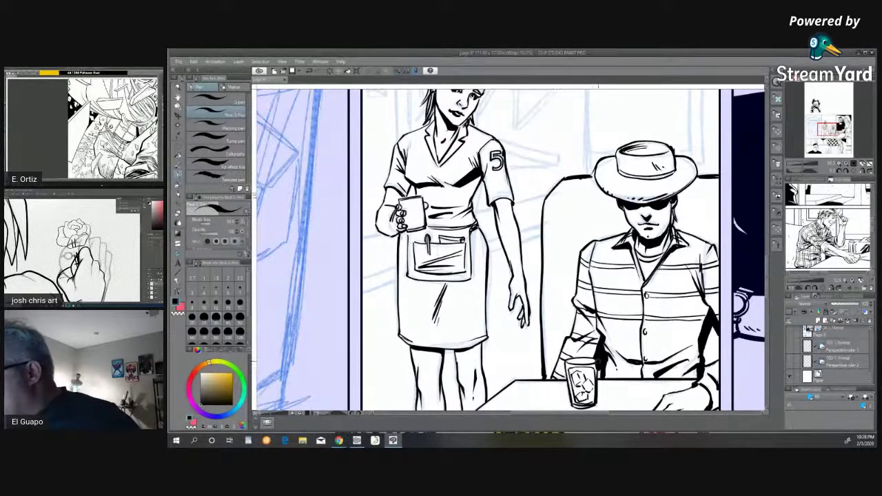
pyautogui.moveTo(601, 343); pyautogui.dragTo(697, 346)
pyautogui.moveTo(605, 348); pyautogui.dragTo(698, 350)
pyautogui.moveTo(609, 368); pyautogui.dragTo(702, 372)
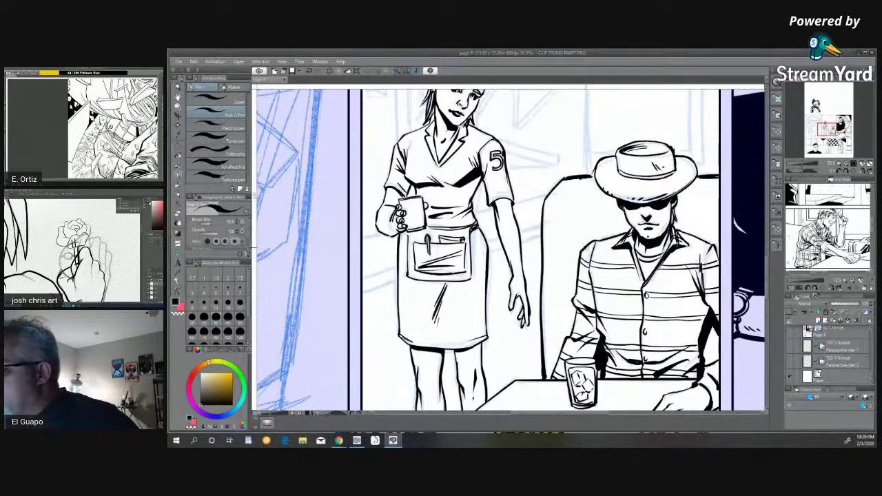
# Step: Ink lengthwise plaid lines down the seated man's sleeve beside the glass, from the shoulder to the table
pyautogui.moveTo(588, 246); pyautogui.dragTo(554, 377)
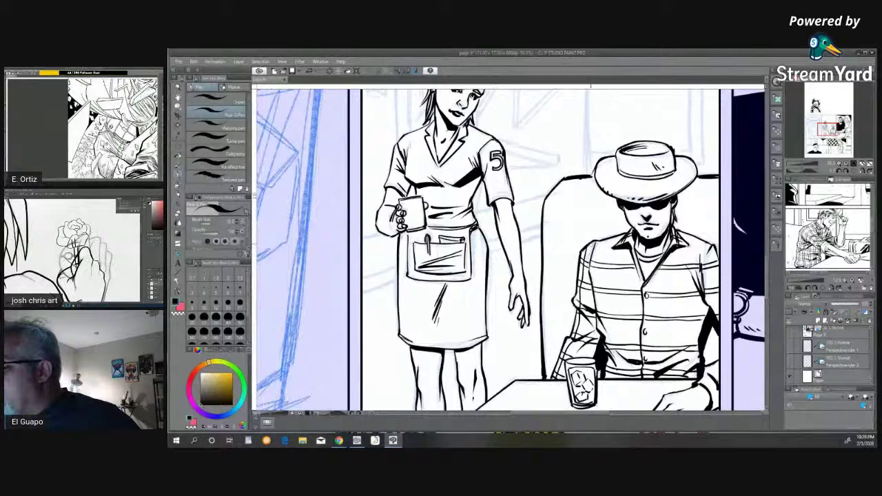
pyautogui.moveTo(591, 239)
pyautogui.mouseDown()
pyautogui.moveTo(577, 345)
pyautogui.moveTo(556, 378)
pyautogui.mouseUp()
pyautogui.moveTo(592, 296); pyautogui.dragTo(578, 355)
pyautogui.moveTo(594, 310); pyautogui.dragTo(583, 358)
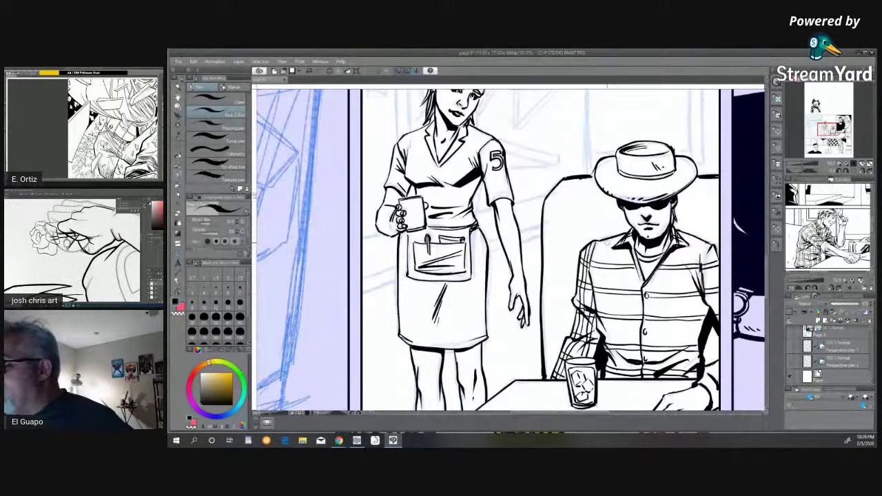
# Step: Ink paired vertical plaid lines down the shirt front between the glass-side sleeve and the button placket
pyautogui.moveTo(601, 241); pyautogui.dragTo(602, 335)
pyautogui.moveTo(607, 237); pyautogui.dragTo(613, 380)
pyautogui.moveTo(617, 233); pyautogui.dragTo(624, 374)
pyautogui.moveTo(632, 253); pyautogui.dragTo(632, 380)
pyautogui.moveTo(638, 271); pyautogui.dragTo(637, 376)
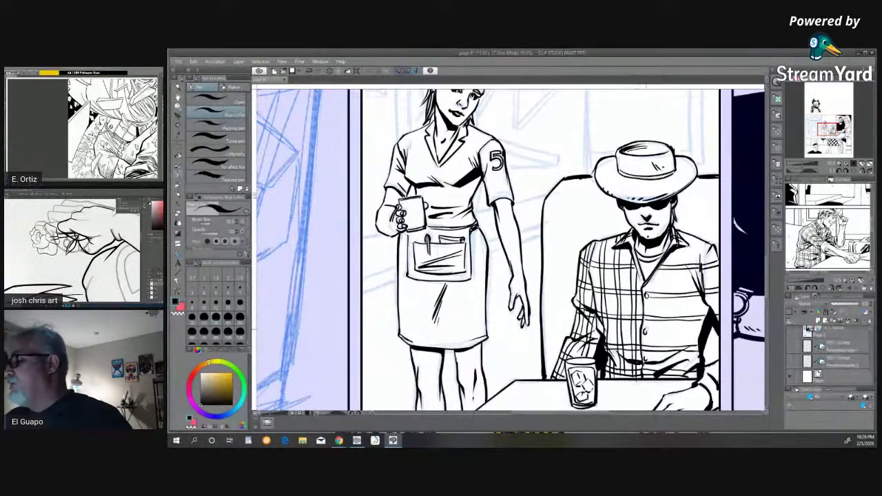
# Step: Complete the plaid with vertical lines from the button placket to the far side of the shirt and along the far sleeve
pyautogui.moveTo(653, 273)
pyautogui.mouseDown()
pyautogui.moveTo(646, 296)
pyautogui.moveTo(655, 361)
pyautogui.mouseUp()
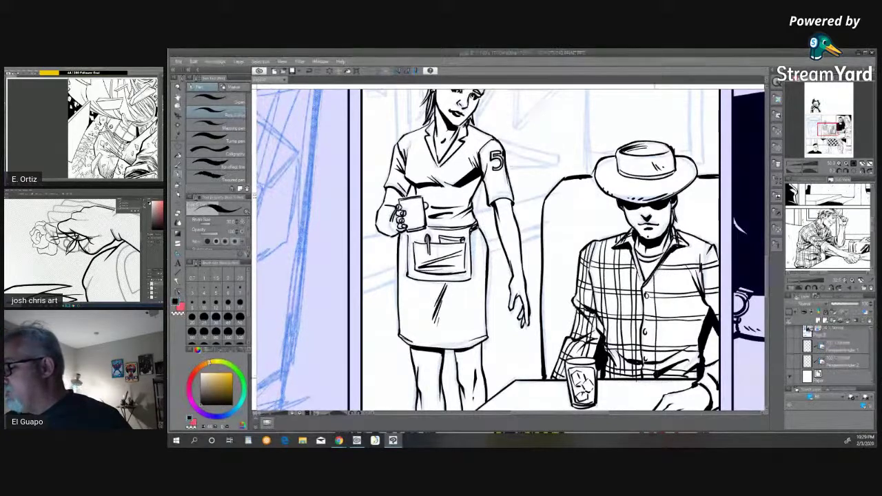
pyautogui.moveTo(658, 274); pyautogui.dragTo(657, 336)
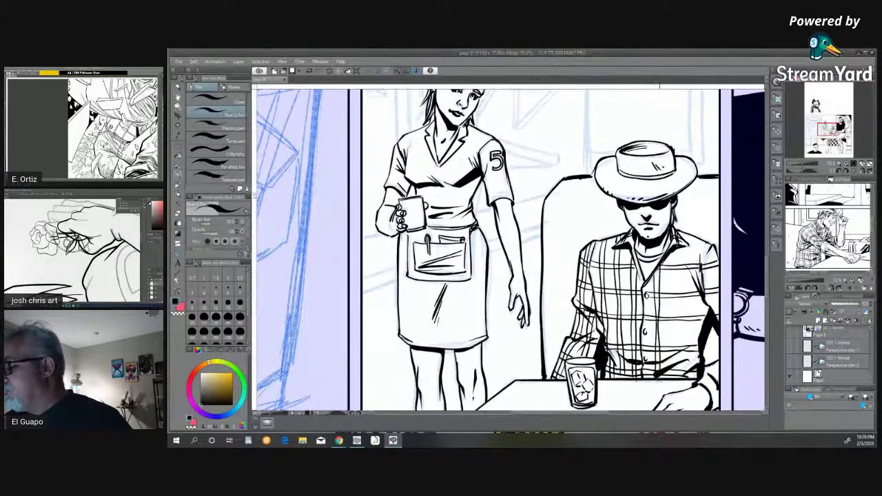
pyautogui.moveTo(668, 257); pyautogui.dragTo(672, 379)
pyautogui.moveTo(674, 246); pyautogui.dragTo(676, 368)
pyautogui.moveTo(689, 236); pyautogui.dragTo(688, 364)
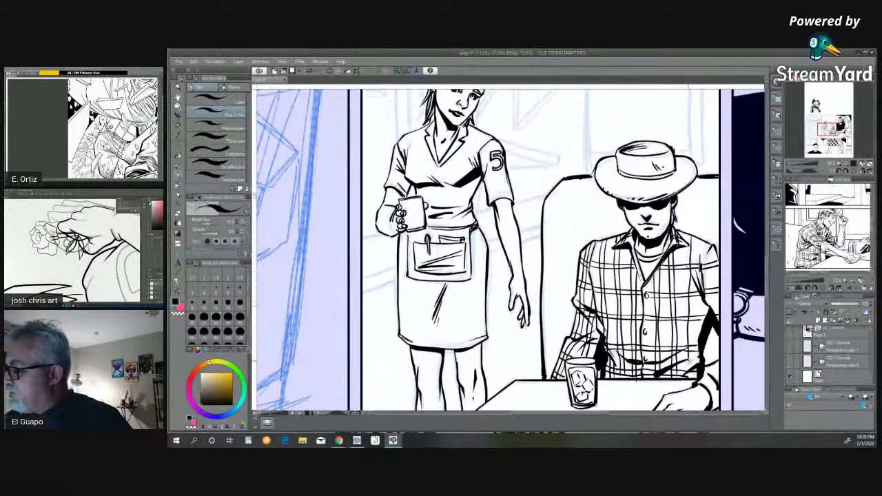
pyautogui.moveTo(694, 237); pyautogui.dragTo(691, 373)
pyautogui.moveTo(710, 238); pyautogui.dragTo(713, 253)
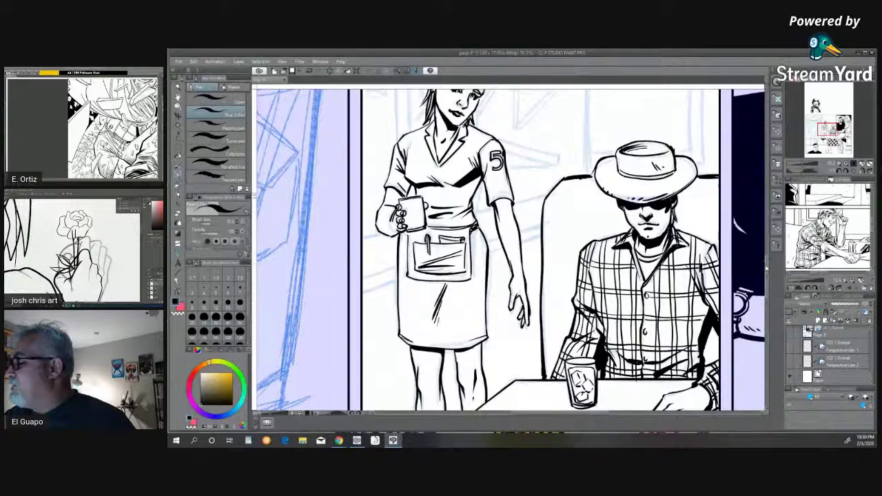
# Step: Show the perspective ruler and the perspective grid layer over the diner panel, with the panel's ink layer active
pyautogui.scroll(3, 510, 248)
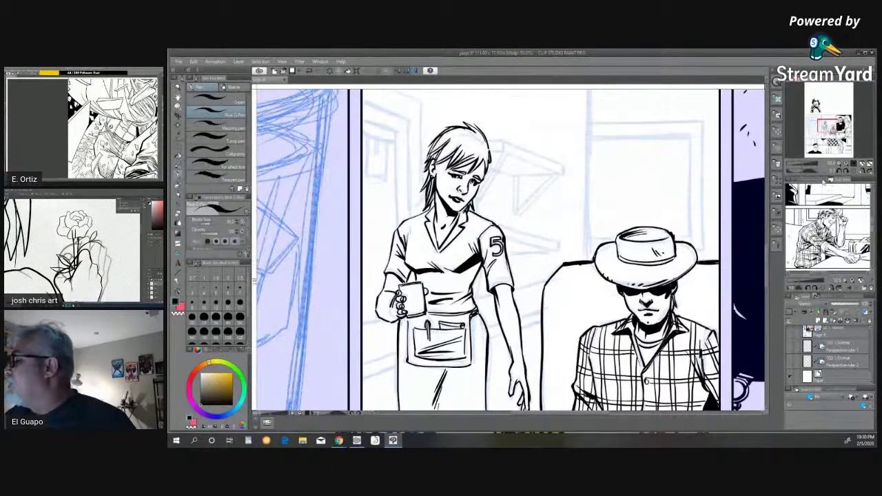
pyautogui.click(839, 164)
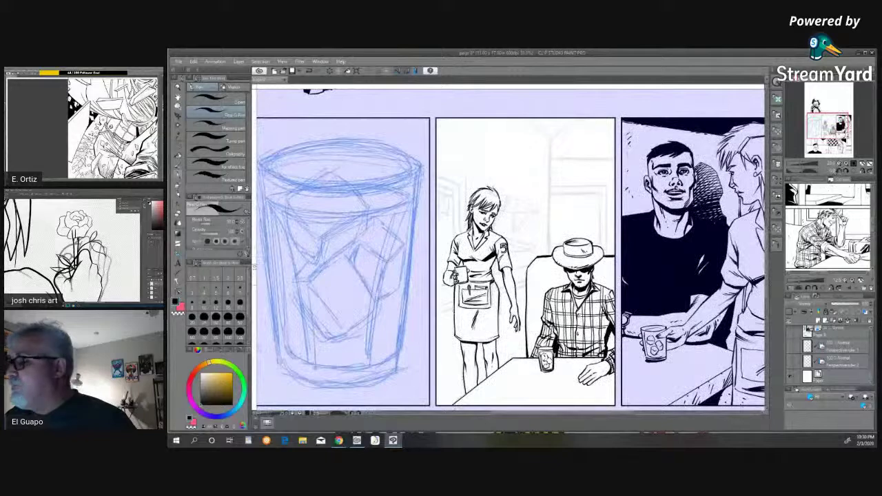
pyautogui.click(843, 167)
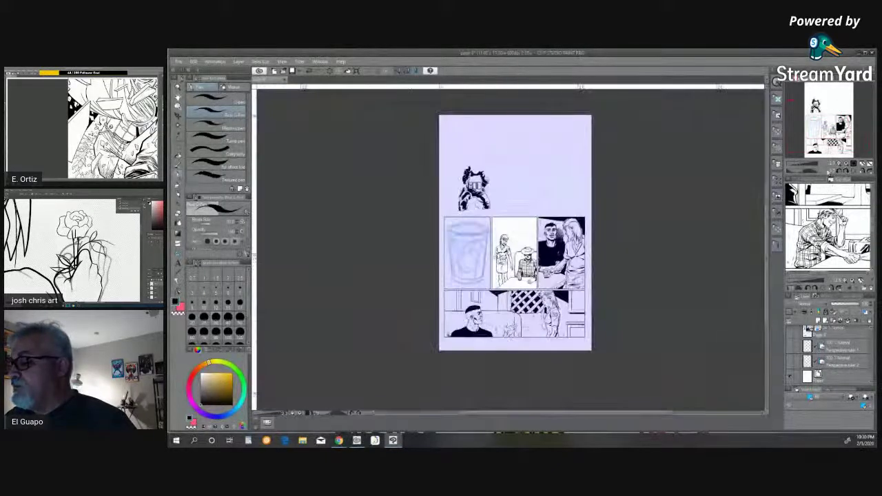
pyautogui.moveTo(766, 212); pyautogui.dragTo(767, 224)
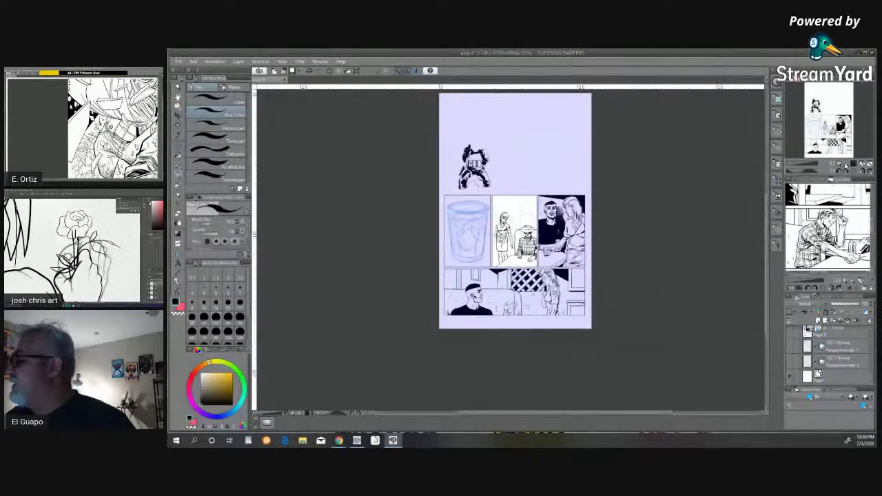
pyautogui.click(845, 165)
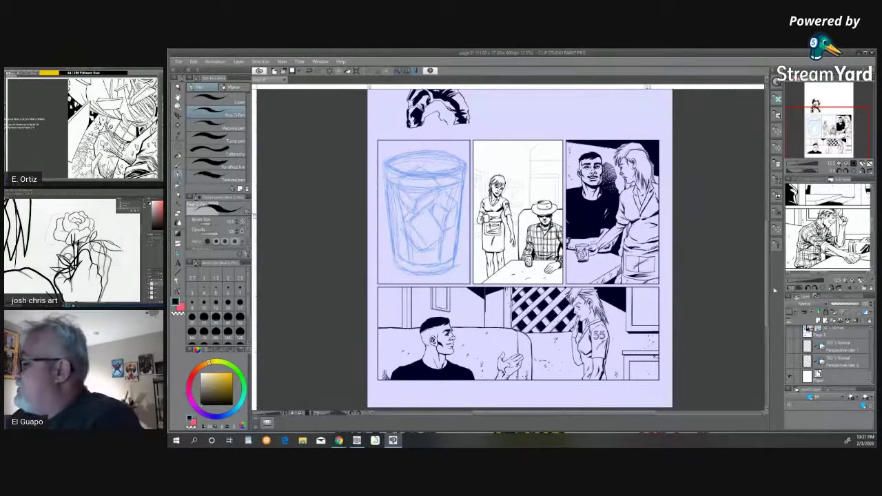
pyautogui.scroll(-2, 764, 315)
pyautogui.scroll(2, 764, 315)
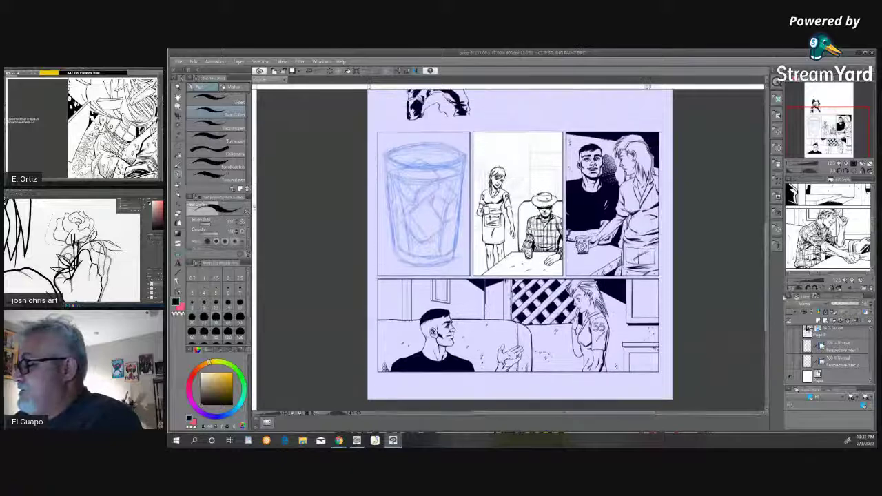
pyautogui.moveTo(870, 378); pyautogui.dragTo(871, 373)
pyautogui.click(791, 369)
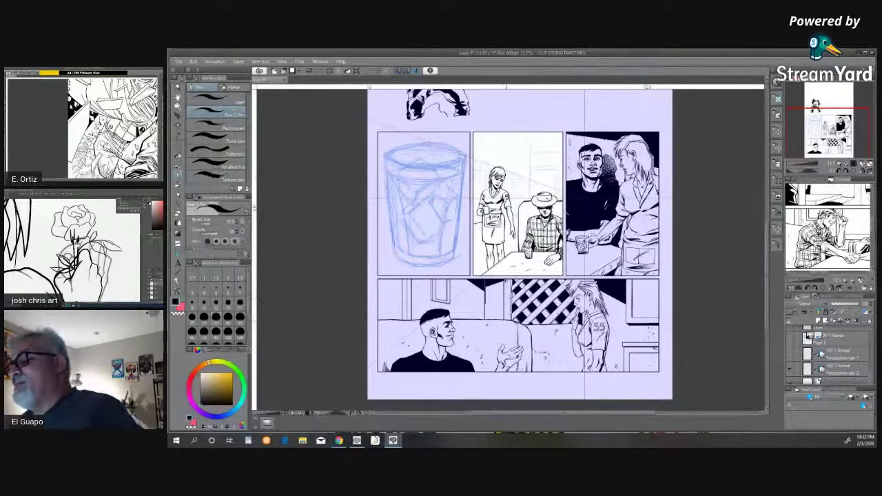
pyautogui.moveTo(869, 369); pyautogui.dragTo(877, 343)
pyautogui.scroll(2, 876, 344)
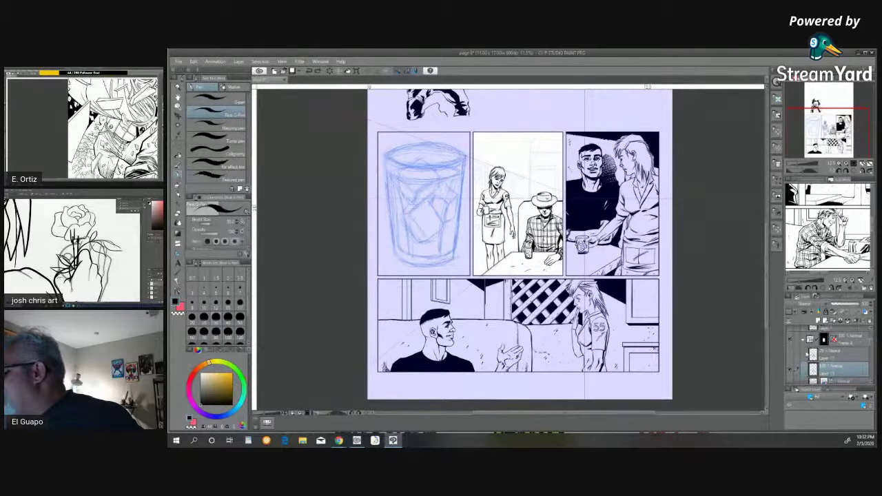
pyautogui.click(790, 357)
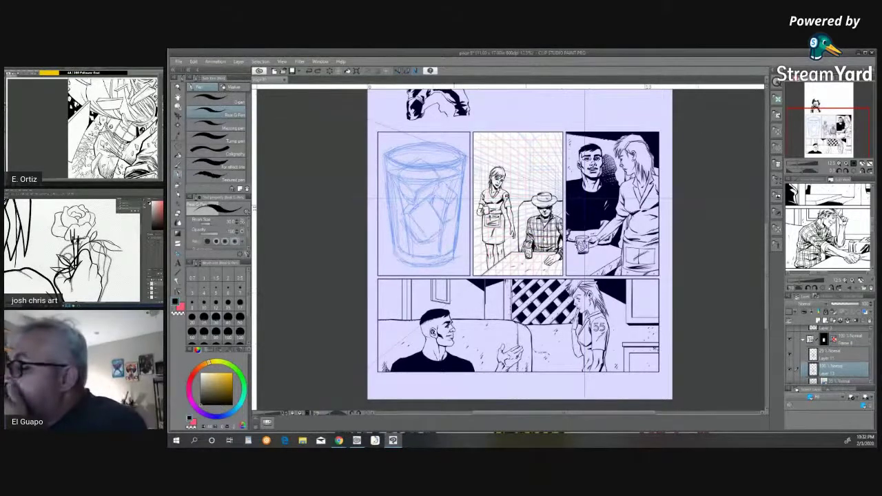
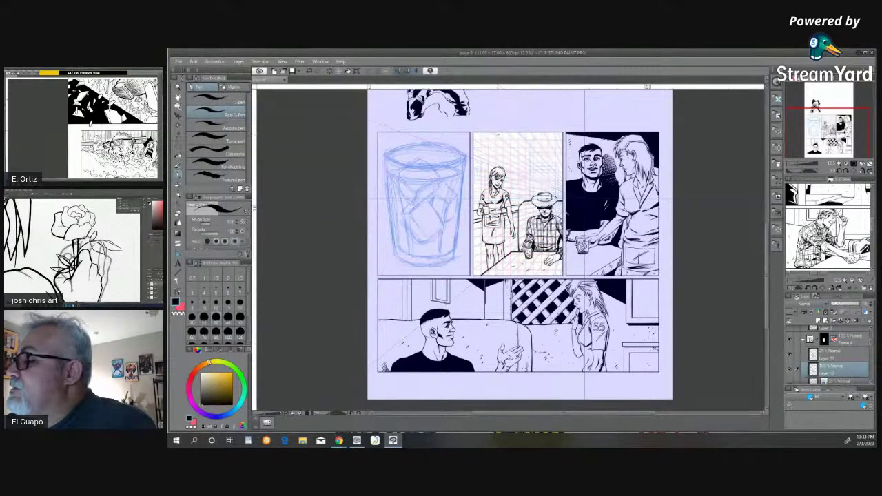
pyautogui.moveTo(497, 133); pyautogui.dragTo(497, 167)
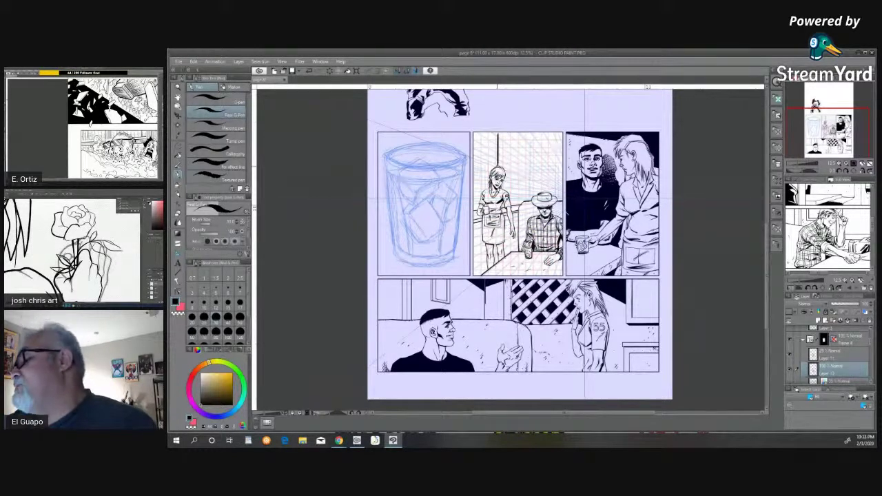
pyautogui.hotkey('ctrl', 'z')
pyautogui.hotkey('ctrl', 'z')
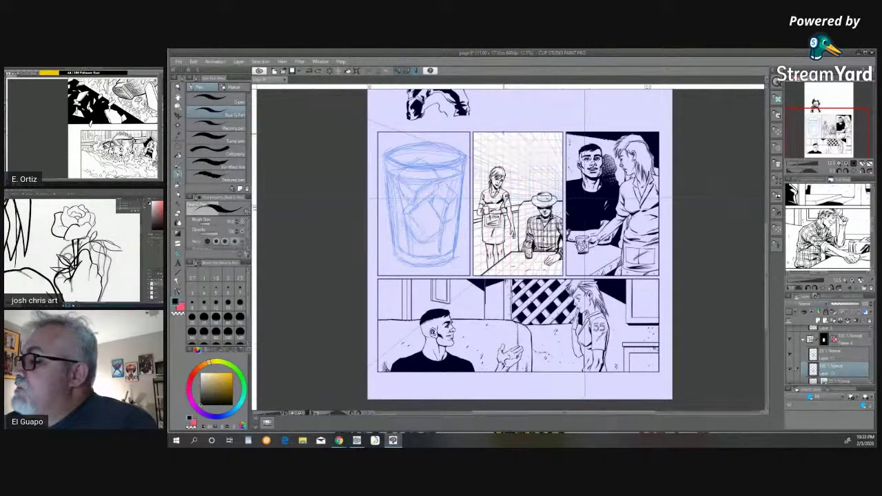
# Step: Ink the diner background behind the figures along the perspective grid: the vertical wall corner, the shelves and the window frame
pyautogui.moveTo(504, 132); pyautogui.dragTo(504, 163)
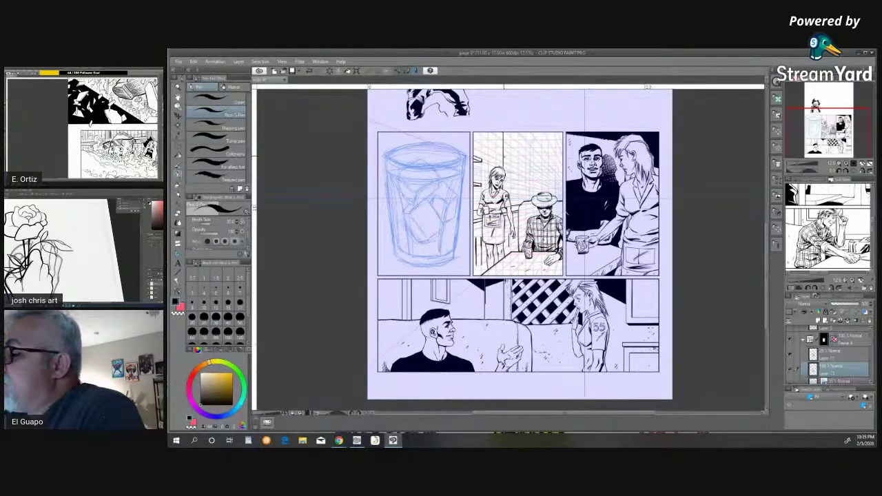
pyautogui.moveTo(503, 156); pyautogui.dragTo(535, 156)
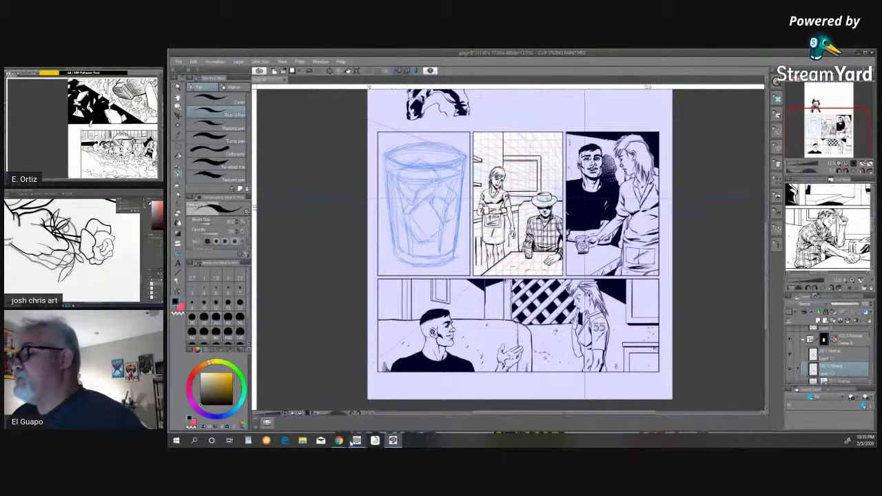
pyautogui.moveTo(359, 438)
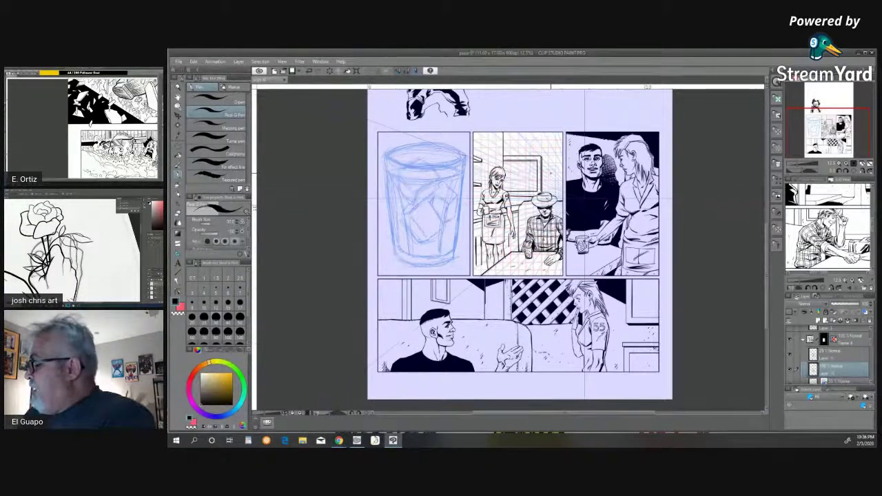
# Step: Hide the perspective grid layer over the diner panel and the Perspective ruler 2 layer near the end of the layer stack
pyautogui.click(791, 354)
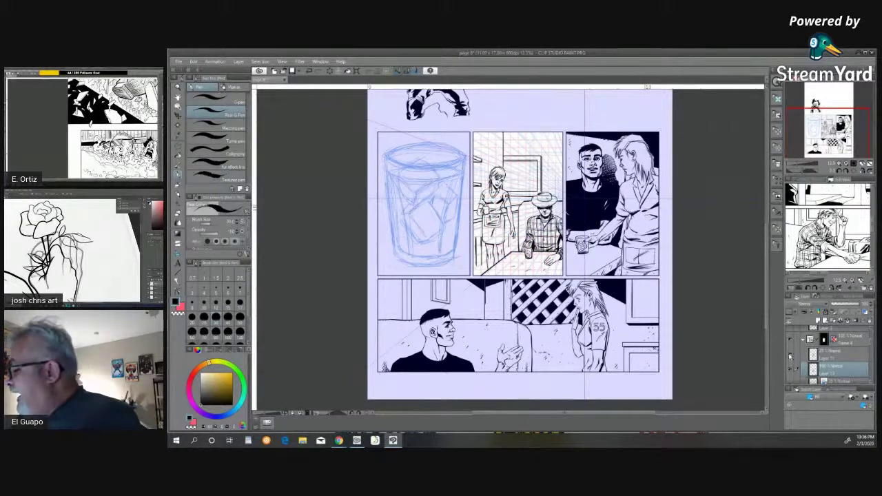
pyautogui.moveTo(870, 341); pyautogui.dragTo(871, 348)
pyautogui.scroll(-3, 872, 348)
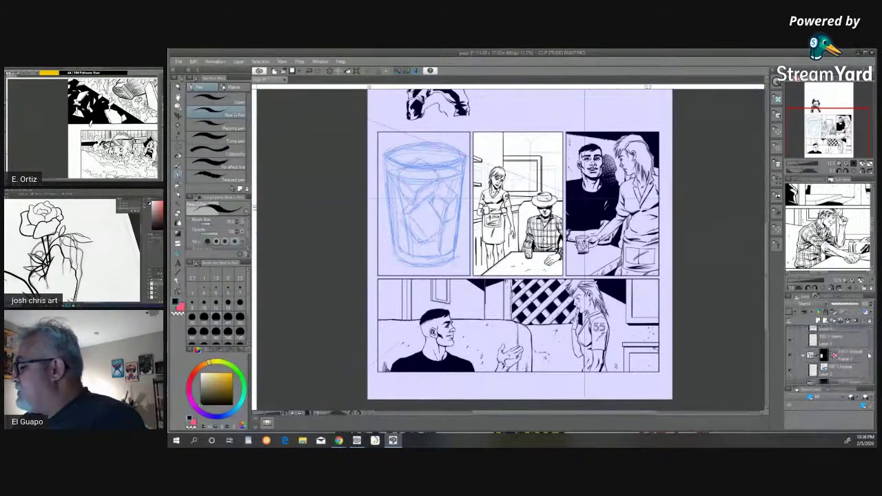
pyautogui.moveTo(868, 356); pyautogui.dragTo(869, 349)
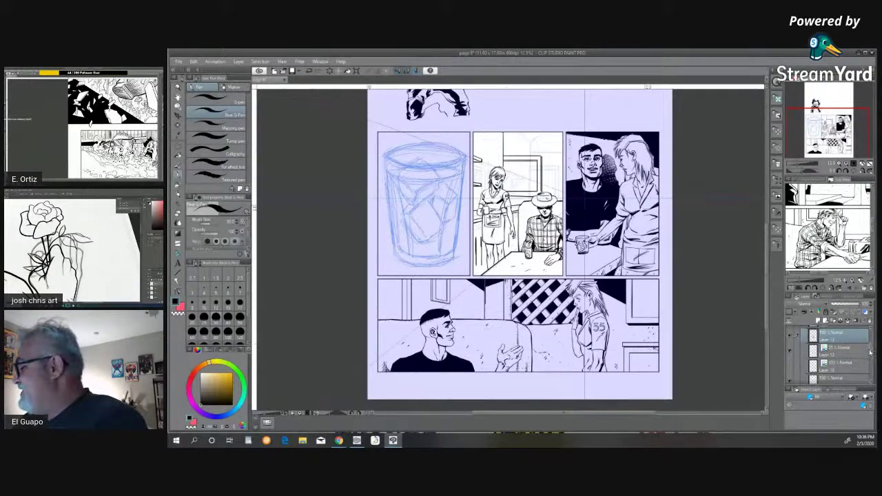
pyautogui.scroll(2, 870, 349)
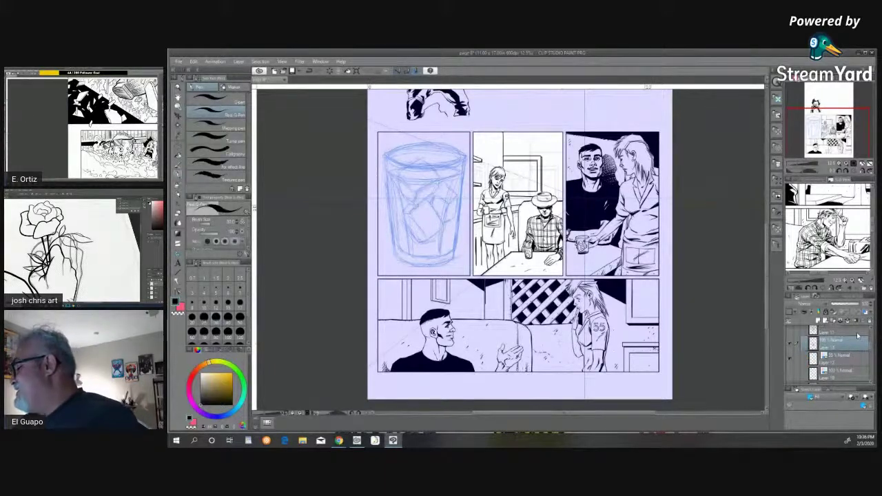
pyautogui.scroll(-5, 872, 348)
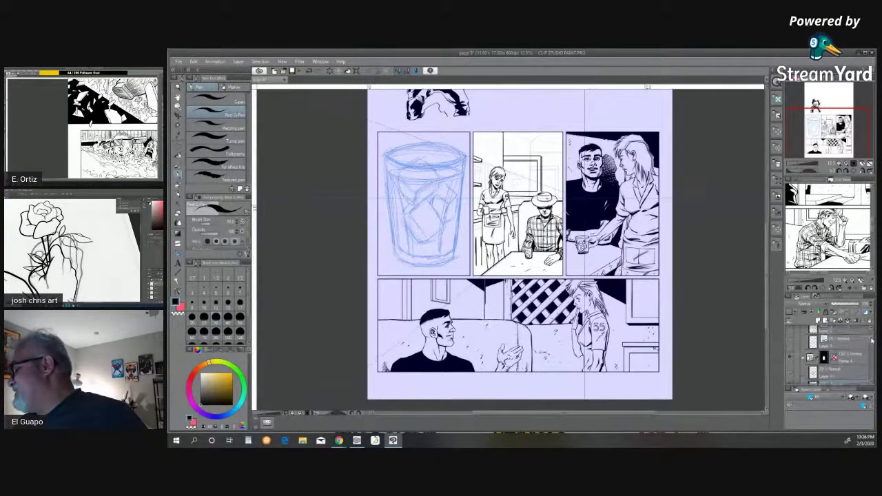
pyautogui.scroll(1, 871, 348)
pyautogui.scroll(3, 866, 358)
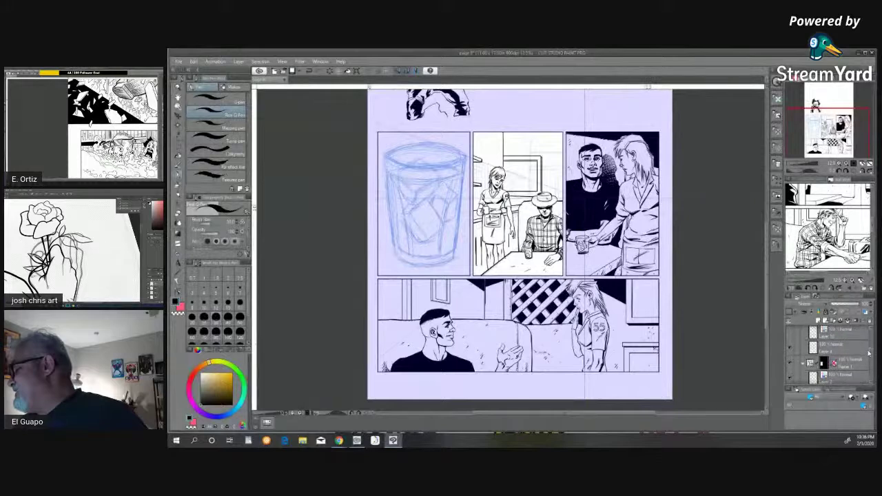
pyautogui.scroll(5, 867, 355)
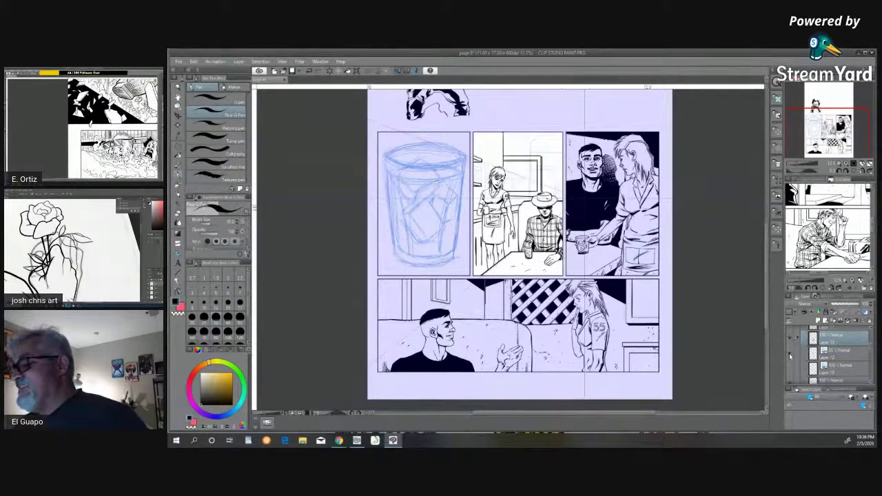
pyautogui.scroll(-5, 868, 359)
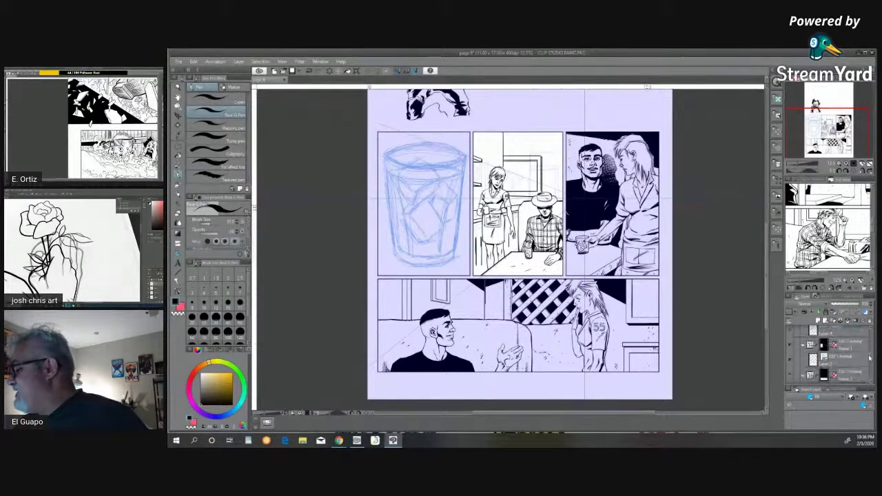
pyautogui.moveTo(868, 372); pyautogui.dragTo(869, 386)
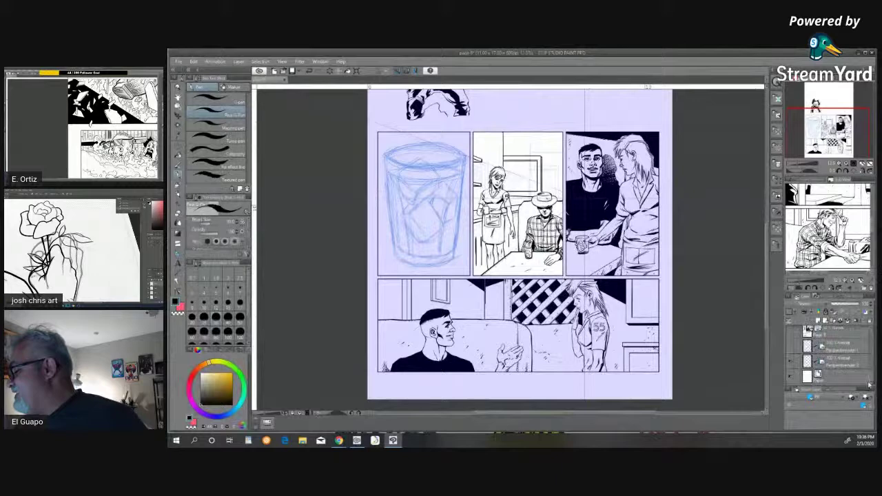
pyautogui.click(790, 363)
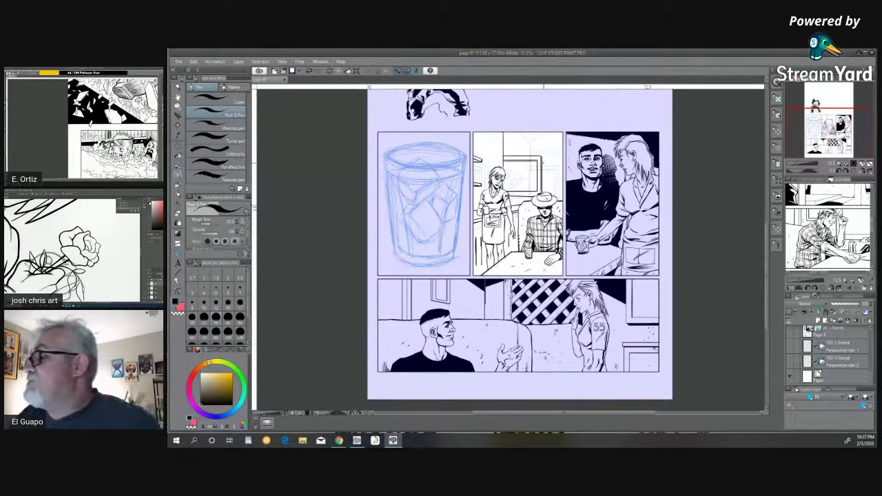
pyautogui.scroll(1, 767, 235)
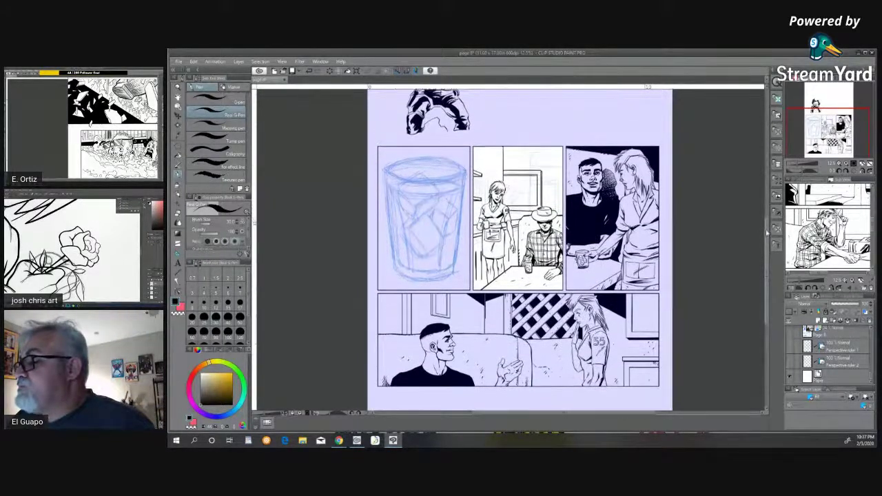
pyautogui.scroll(-1, 767, 235)
pyautogui.scroll(-2, 767, 235)
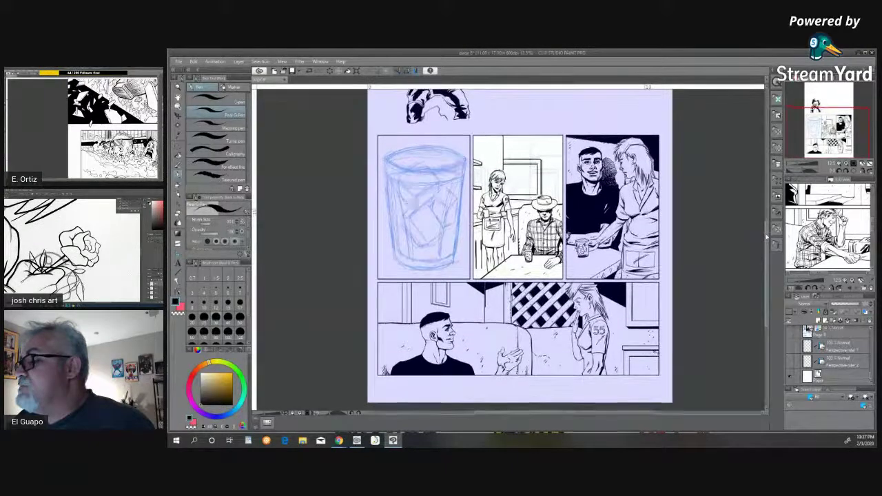
pyautogui.moveTo(766, 238); pyautogui.dragTo(766, 239)
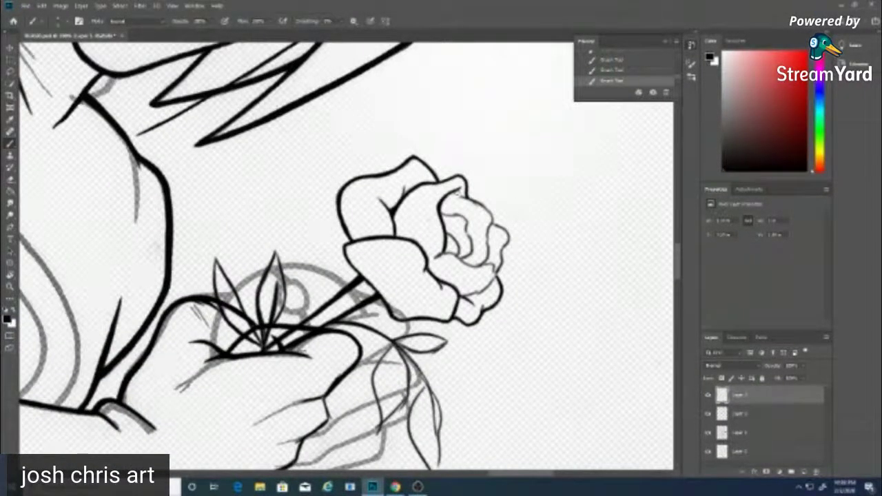
# Step: Switch to the rose drawing in Photoshop, erase stray marks at the inner left petal and ink that petal's edge over the thin sketch line
pyautogui.press('r')
pyautogui.moveTo(124, 344)
pyautogui.mouseDown()
pyautogui.moveTo(176, 374)
pyautogui.moveTo(344, 418)
pyautogui.mouseUp()
pyautogui.press('e')
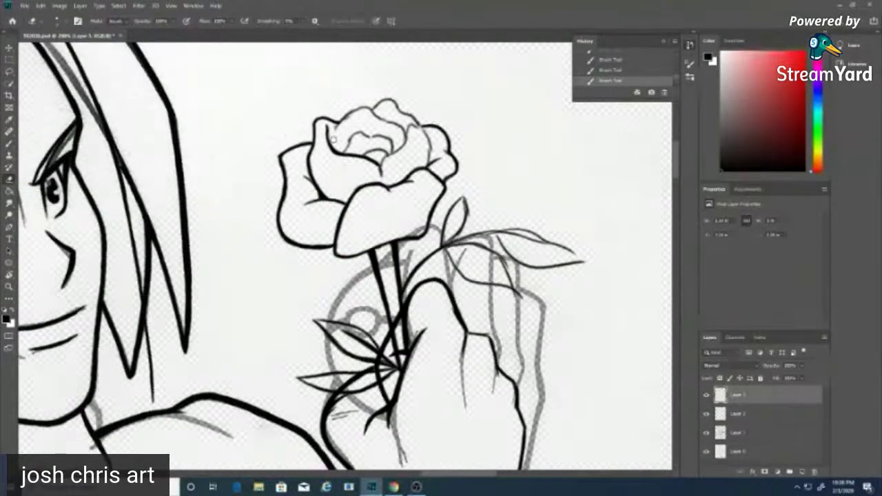
pyautogui.moveTo(339, 147); pyautogui.dragTo(340, 143)
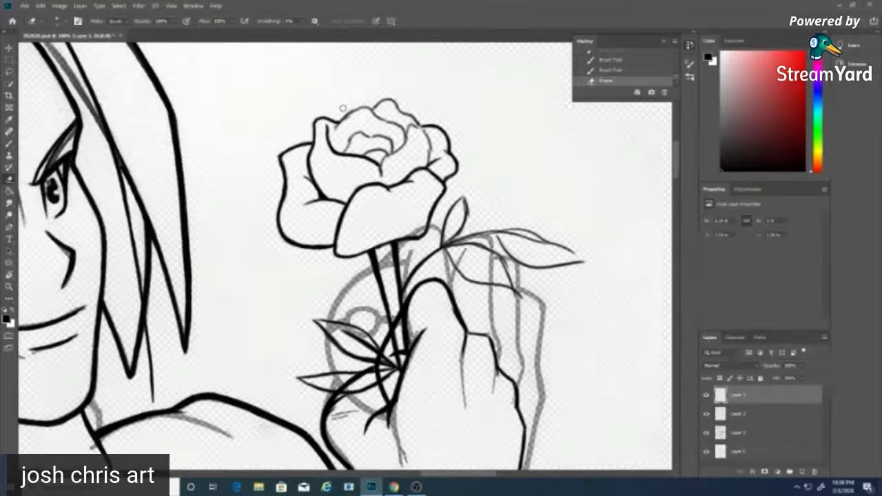
pyautogui.press('b')
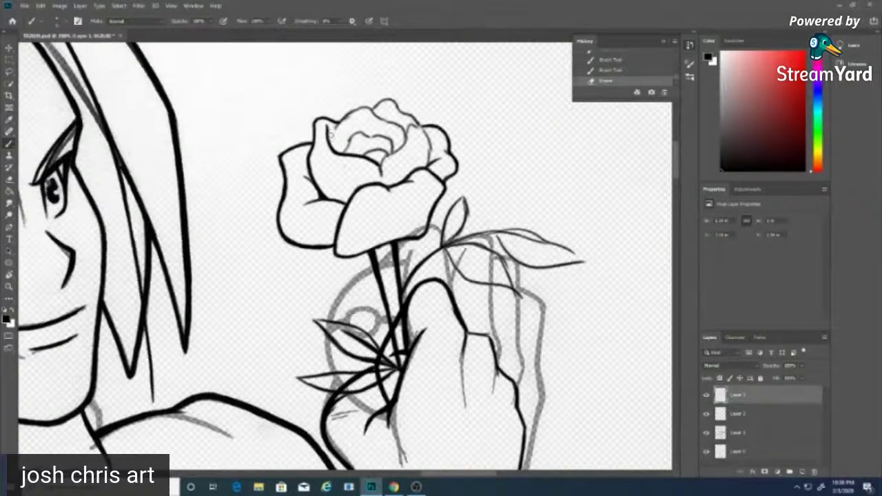
pyautogui.moveTo(331, 134)
pyautogui.mouseDown()
pyautogui.moveTo(334, 148)
pyautogui.moveTo(332, 141)
pyautogui.mouseUp()
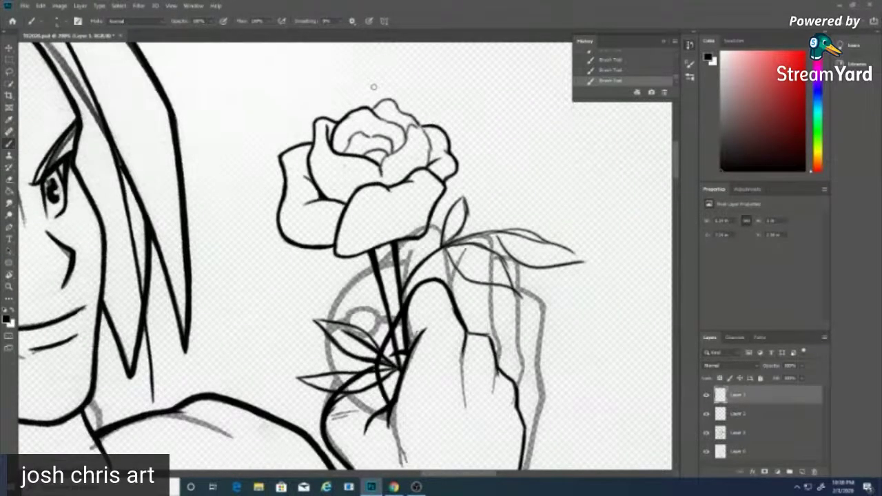
# Step: Clean up the central petal's upper outline and ink the rose's inner right petals and the rear petal at its crown with bold lines
pyautogui.press('e')
pyautogui.moveTo(342, 127); pyautogui.dragTo(348, 122)
pyautogui.press('b')
pyautogui.moveTo(433, 474); pyautogui.dragTo(452, 473)
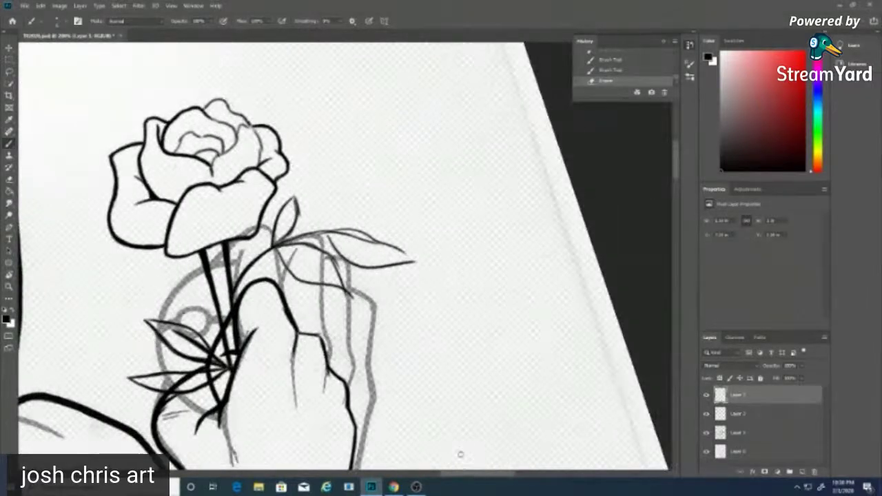
pyautogui.moveTo(204, 110); pyautogui.dragTo(238, 131)
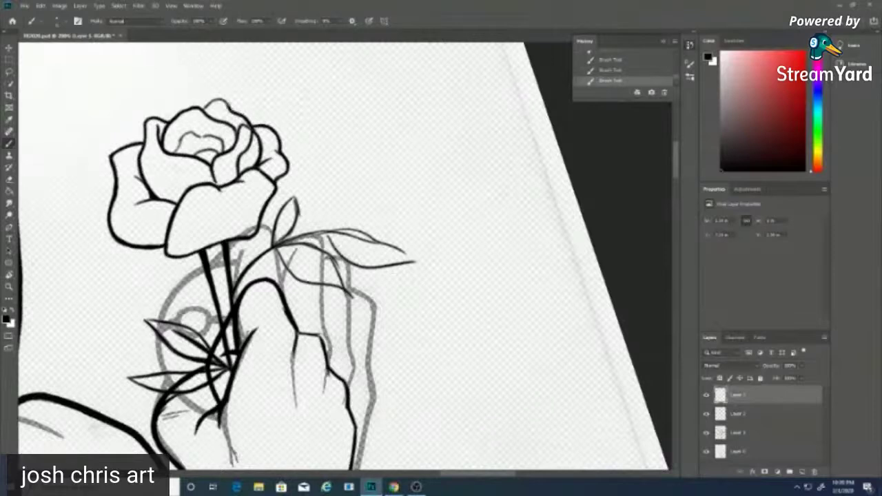
pyautogui.moveTo(228, 109)
pyautogui.mouseDown()
pyautogui.moveTo(212, 100)
pyautogui.moveTo(204, 108)
pyautogui.mouseUp()
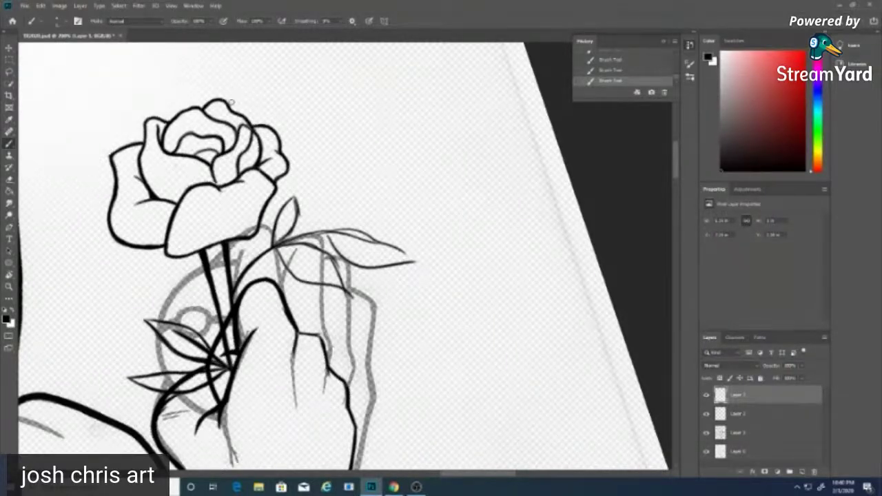
# Step: Erase the faint sketch marks in the rose's heart and ink the small curled petals at its center
pyautogui.press('e')
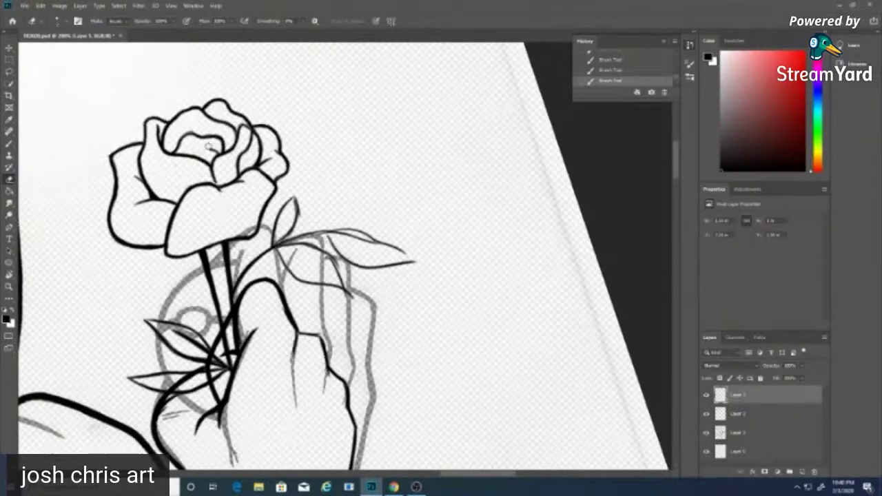
pyautogui.moveTo(216, 149); pyautogui.dragTo(220, 135)
pyautogui.press('b')
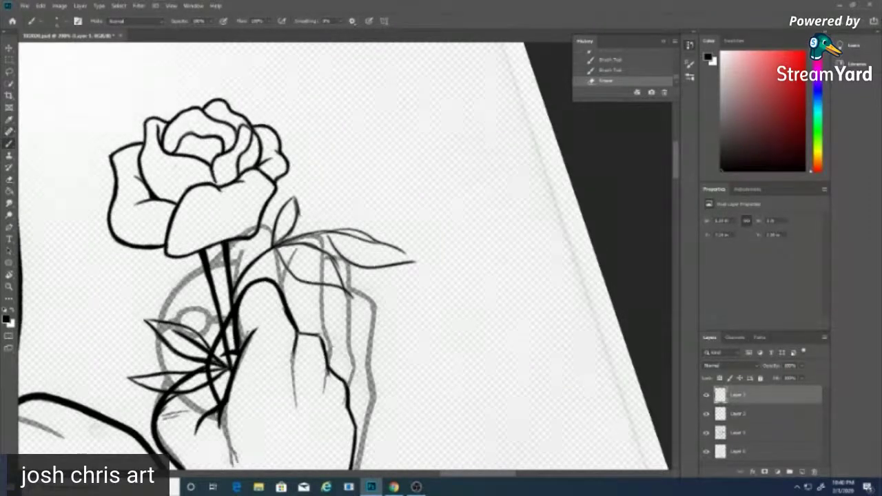
pyautogui.moveTo(188, 147)
pyautogui.mouseDown()
pyautogui.moveTo(174, 155)
pyautogui.moveTo(221, 140)
pyautogui.mouseUp()
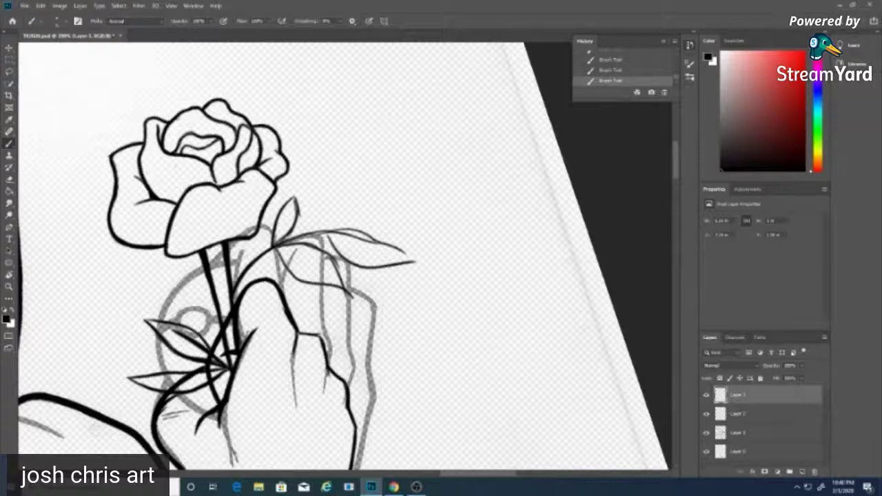
pyautogui.press('e')
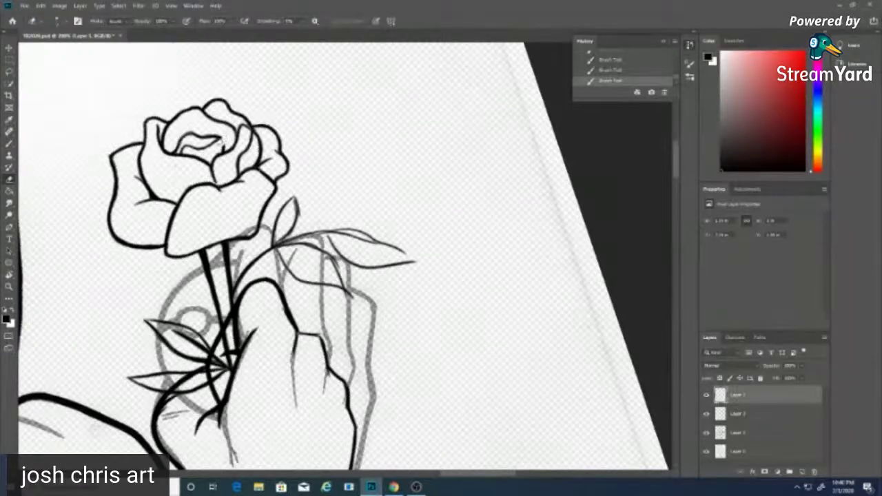
pyautogui.moveTo(222, 146); pyautogui.dragTo(225, 148)
pyautogui.press('b')
pyautogui.moveTo(220, 138); pyautogui.dragTo(231, 135)
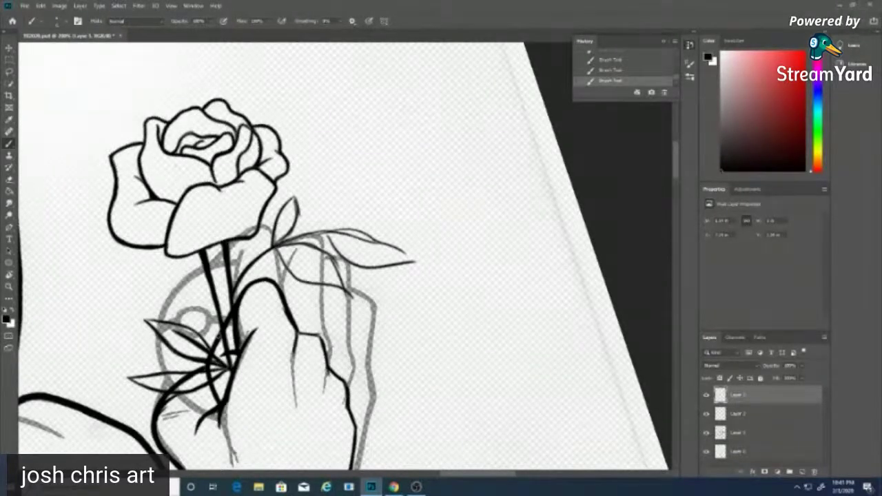
# Step: Clean up the front petal's lower edge above the stem and redraw it with a short fold line and a rounded corner
pyautogui.press('e')
pyautogui.moveTo(211, 249); pyautogui.dragTo(209, 251)
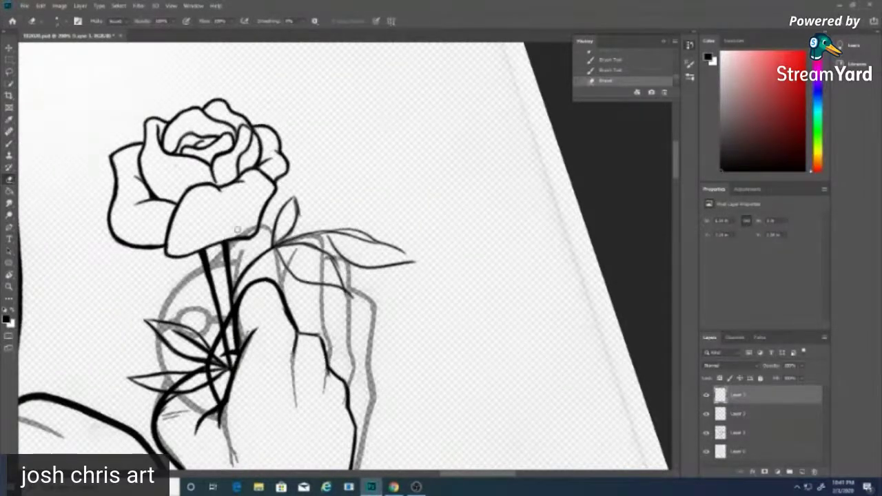
pyautogui.press('b')
pyautogui.moveTo(175, 256); pyautogui.dragTo(235, 228)
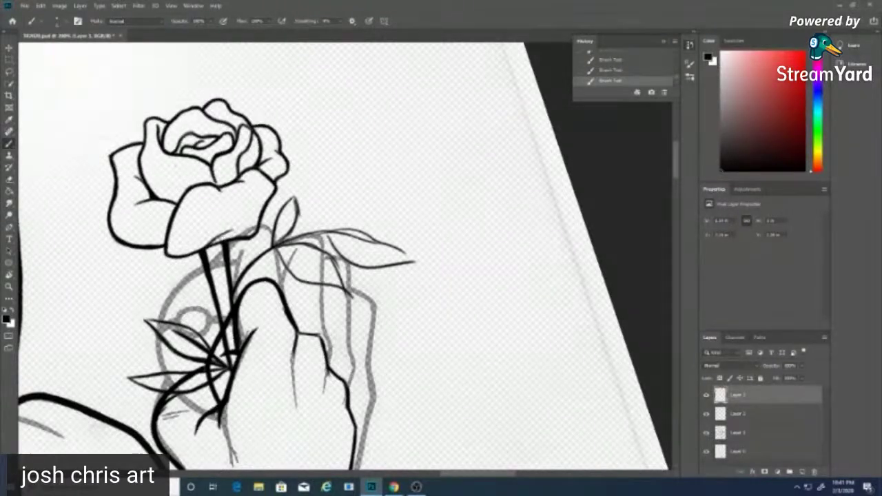
pyautogui.click(9, 179)
pyautogui.moveTo(228, 238)
pyautogui.mouseDown()
pyautogui.moveTo(211, 248)
pyautogui.moveTo(254, 236)
pyautogui.moveTo(237, 245)
pyautogui.moveTo(246, 253)
pyautogui.moveTo(219, 241)
pyautogui.moveTo(246, 245)
pyautogui.mouseUp()
pyautogui.press('b')
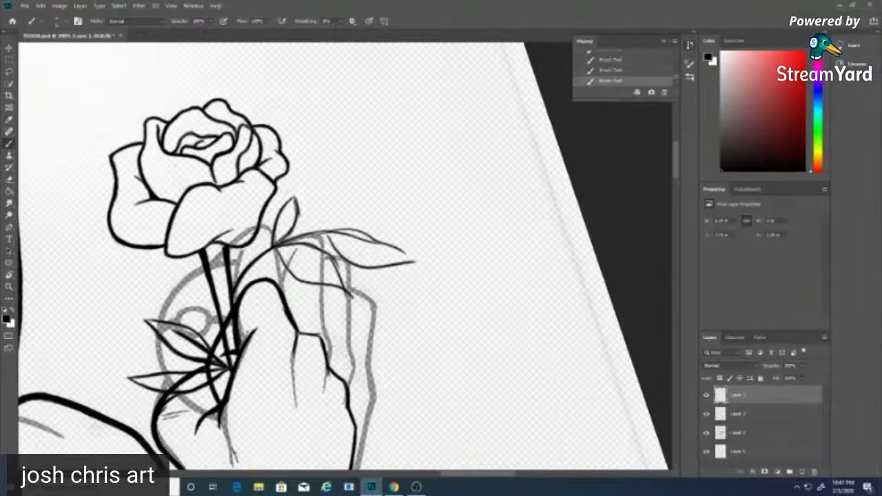
# Step: Thin the outer left petal's outline by erasing along the inner side of its line
pyautogui.press('e')
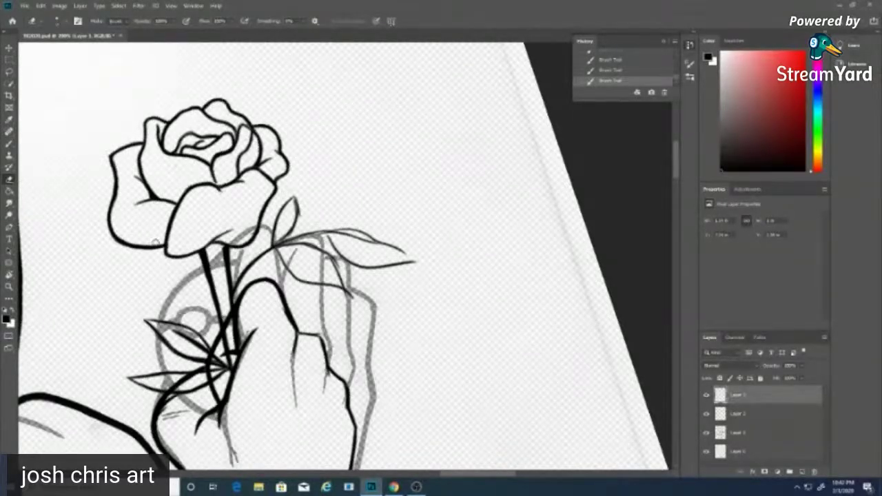
pyautogui.moveTo(155, 242); pyautogui.dragTo(141, 240)
pyautogui.moveTo(118, 167); pyautogui.dragTo(115, 213)
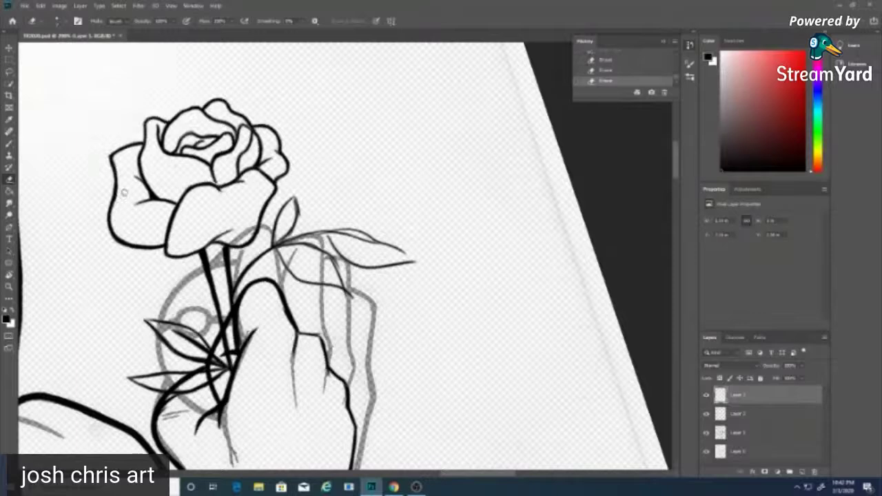
pyautogui.press('b')
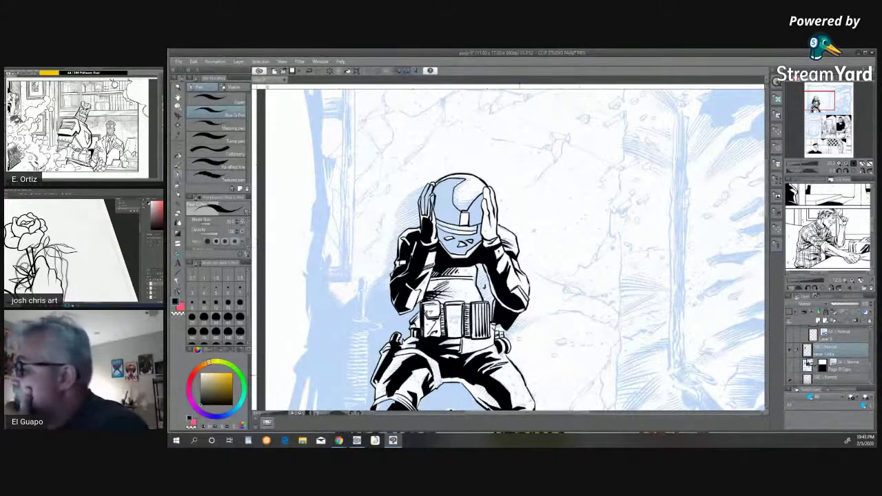
# Step: Switch to the comic page in Clip Studio Paint and shade the helmeted figure's right-hand thigh in black with the For effect line pen
pyautogui.moveTo(768, 214); pyautogui.dragTo(765, 226)
pyautogui.scroll(-2, 763, 224)
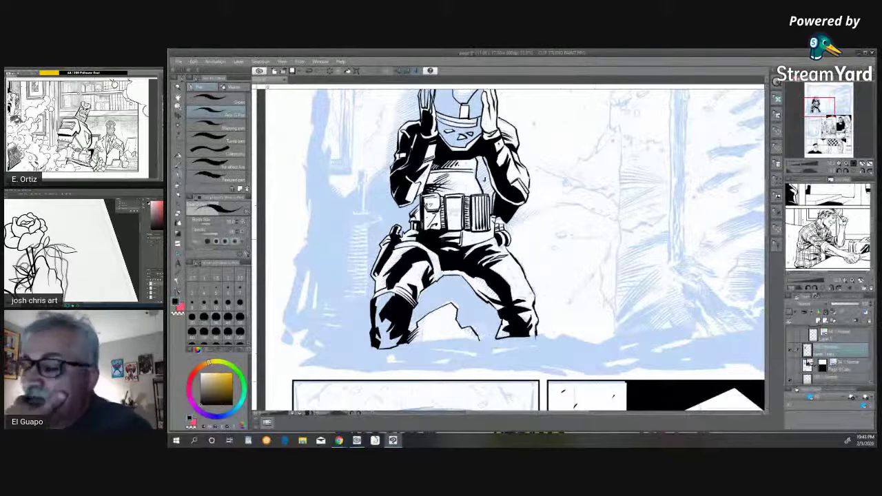
pyautogui.click(216, 177)
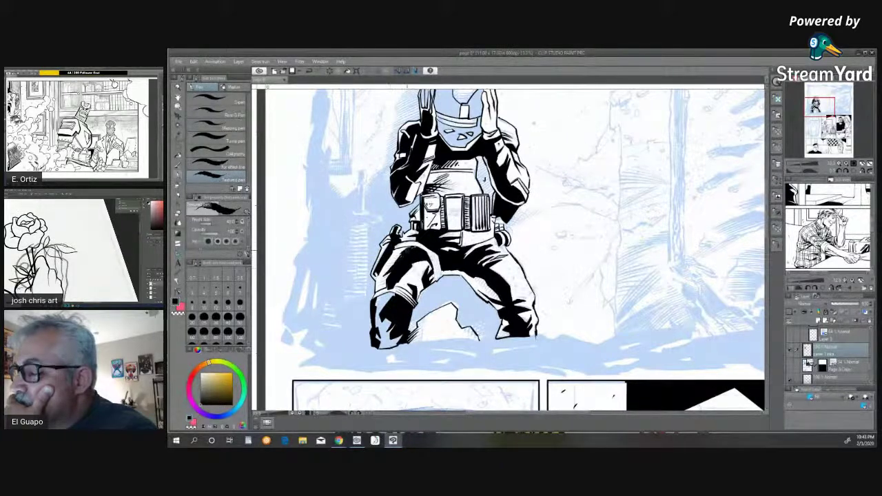
pyautogui.click(237, 166)
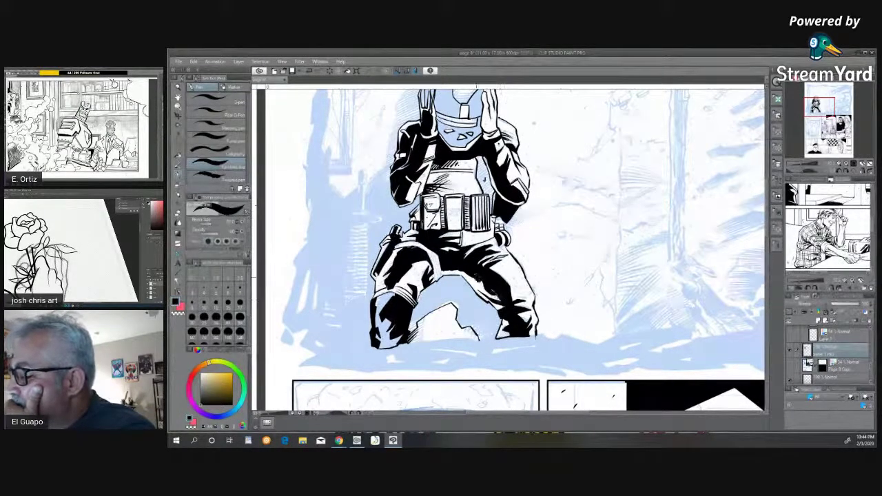
pyautogui.moveTo(488, 269)
pyautogui.mouseDown()
pyautogui.moveTo(509, 282)
pyautogui.moveTo(514, 301)
pyautogui.mouseUp()
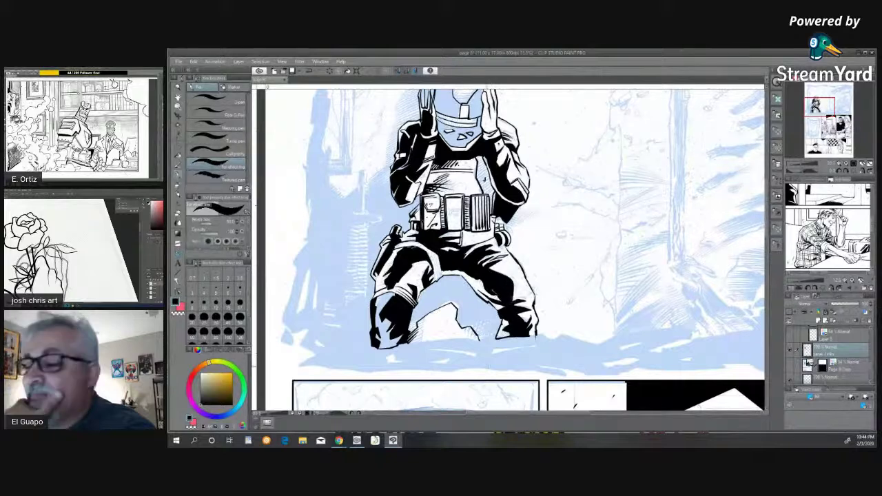
# Step: Shade the helmeted figure's left-hand knee and lower leg in black with the Textured pen
pyautogui.click(234, 179)
pyautogui.moveTo(416, 265); pyautogui.dragTo(402, 279)
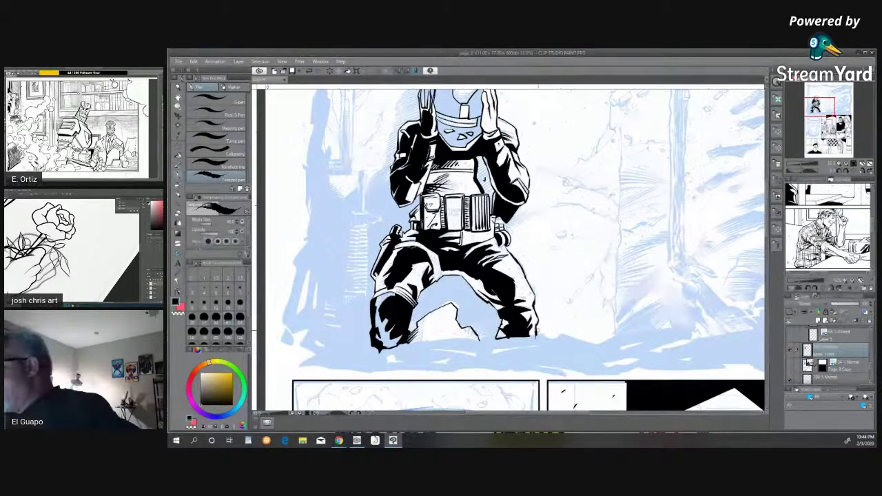
# Step: Ink the shadow edge beside the figure's left-hand elbow and the thin upright shape next to it with the Real G-Pen
pyautogui.moveTo(766, 233); pyautogui.dragTo(766, 210)
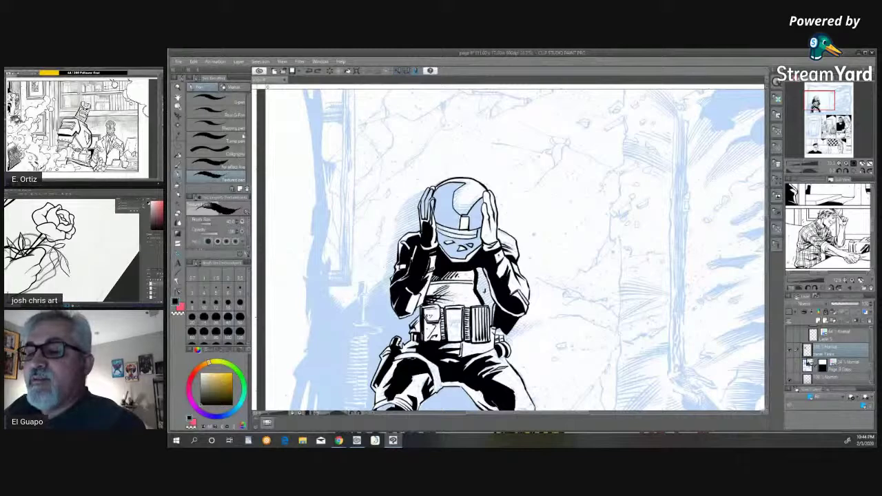
pyautogui.click(219, 115)
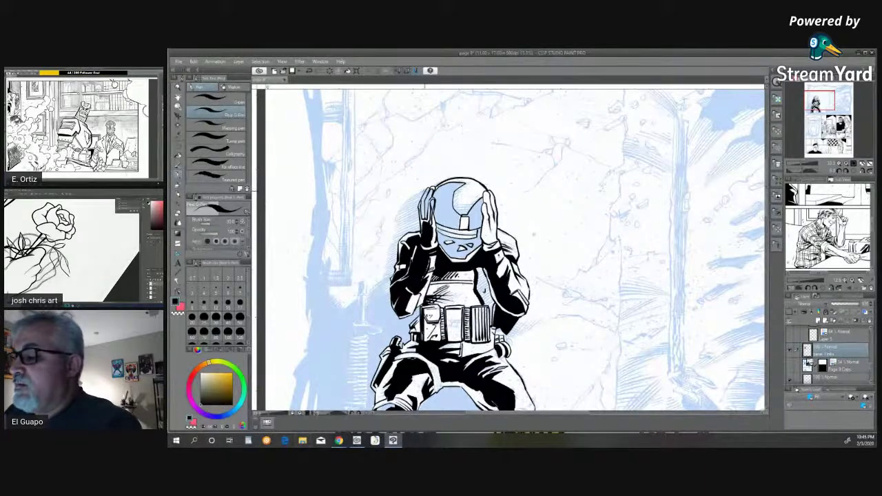
pyautogui.moveTo(425, 190)
pyautogui.mouseDown()
pyautogui.moveTo(398, 210)
pyautogui.moveTo(387, 276)
pyautogui.moveTo(367, 292)
pyautogui.mouseUp()
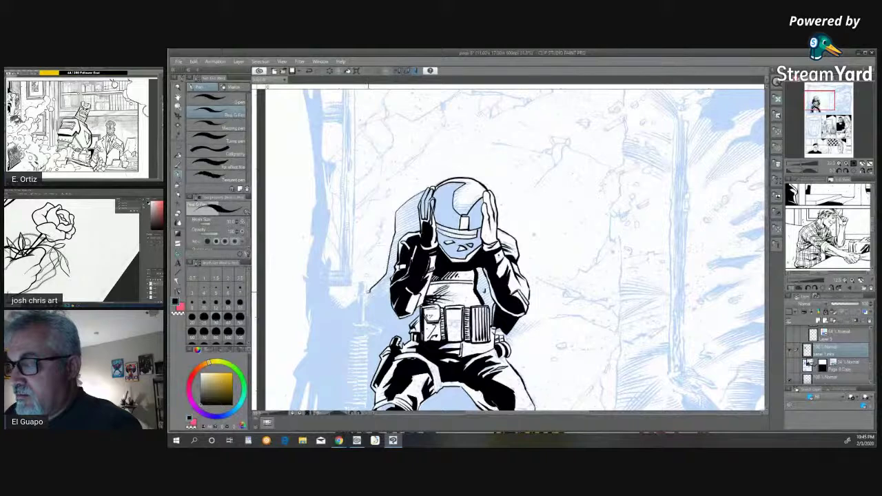
pyautogui.moveTo(368, 284); pyautogui.dragTo(365, 315)
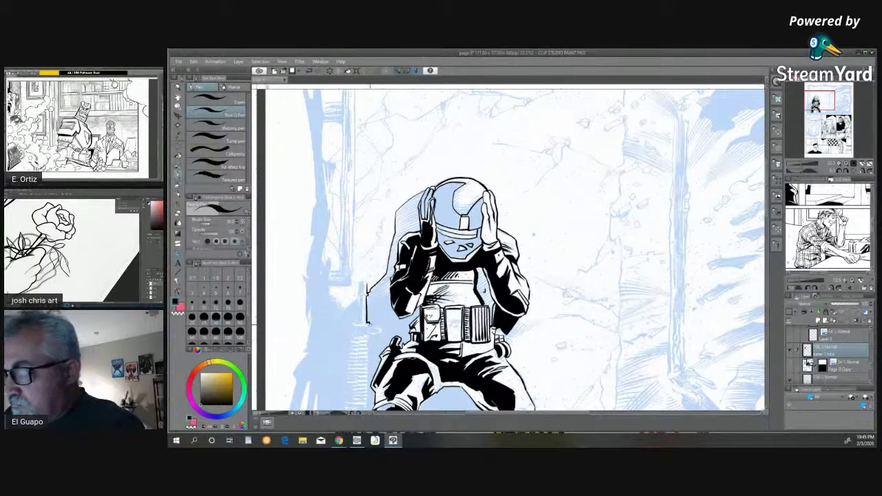
pyautogui.moveTo(383, 328); pyautogui.dragTo(372, 335)
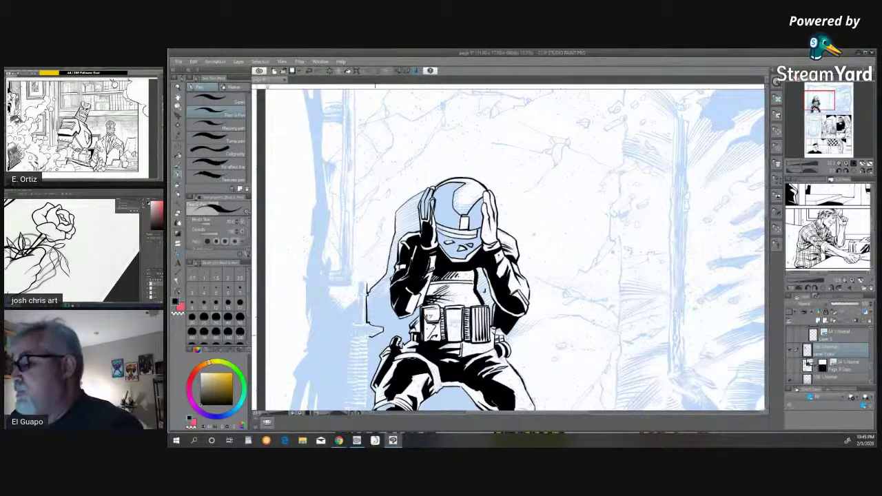
# Step: Ink the upright ribbed object beside the figure's leg with stacked short black strokes, side edges and the small bracket-like parts below
pyautogui.scroll(-3, 509, 248)
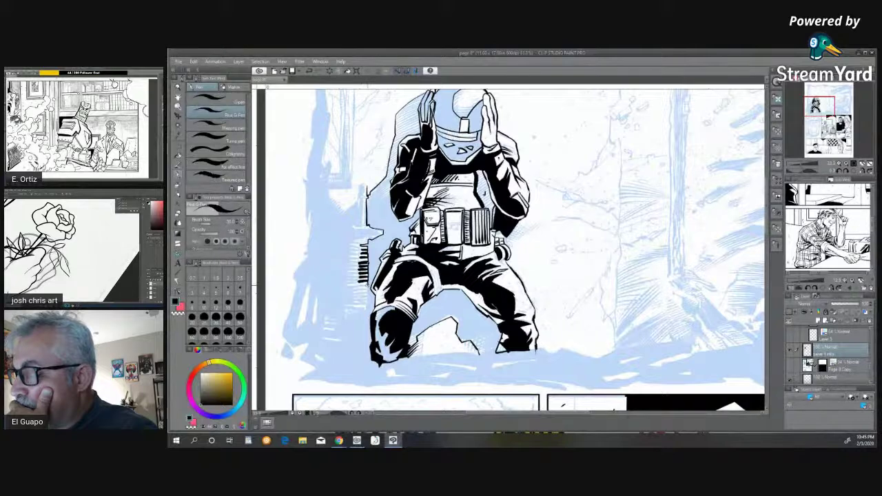
pyautogui.moveTo(358, 288); pyautogui.dragTo(367, 289)
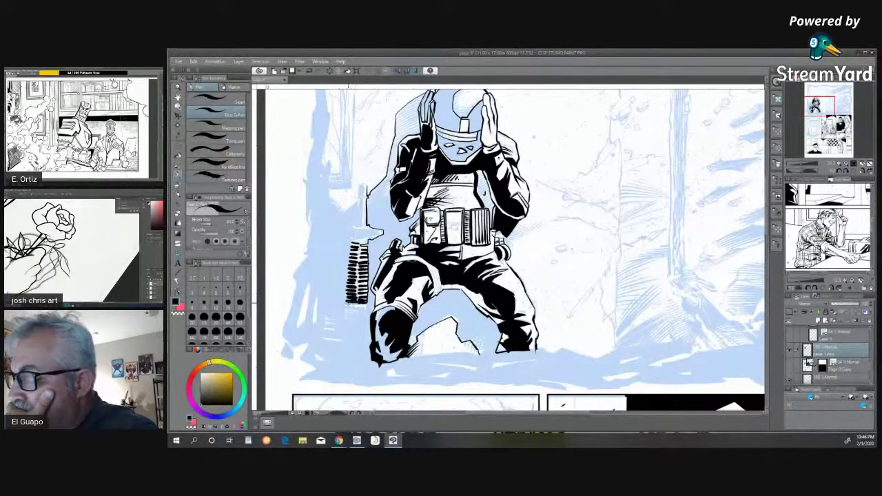
pyautogui.moveTo(351, 248); pyautogui.dragTo(346, 304)
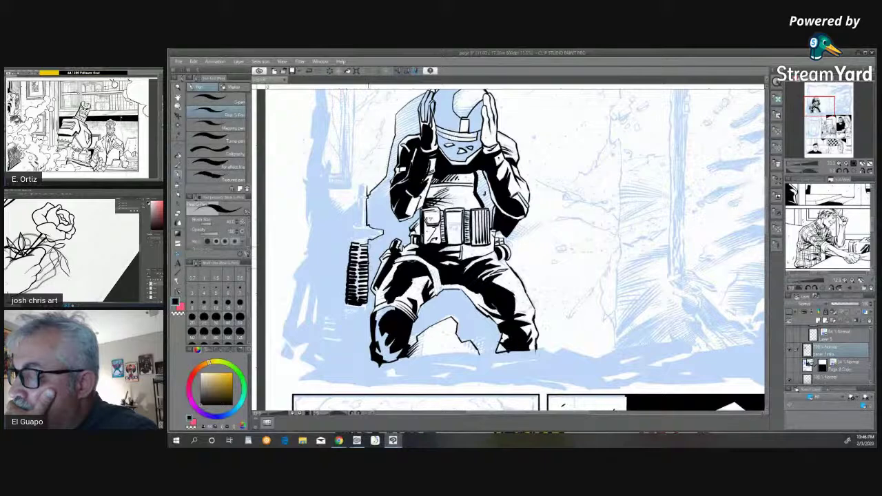
pyautogui.moveTo(363, 304)
pyautogui.mouseDown()
pyautogui.moveTo(345, 306)
pyautogui.moveTo(353, 314)
pyautogui.mouseUp()
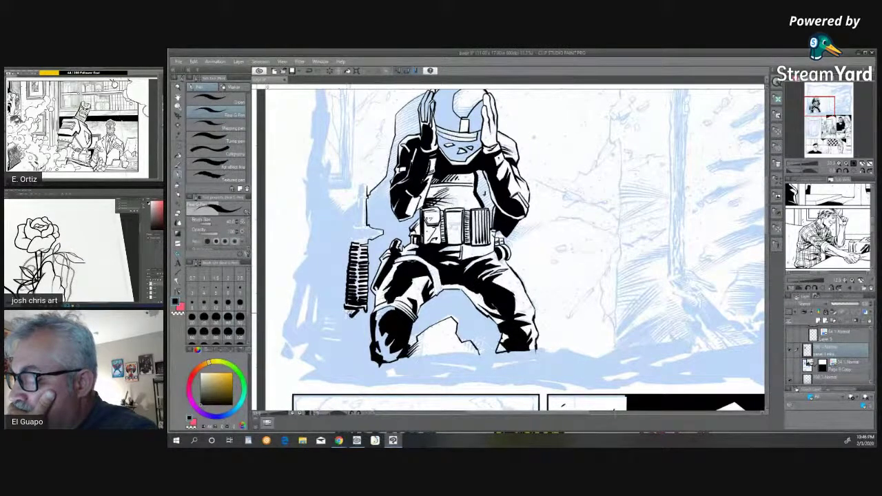
pyautogui.moveTo(348, 310)
pyautogui.mouseDown()
pyautogui.moveTo(344, 321)
pyautogui.moveTo(325, 315)
pyautogui.moveTo(329, 324)
pyautogui.mouseUp()
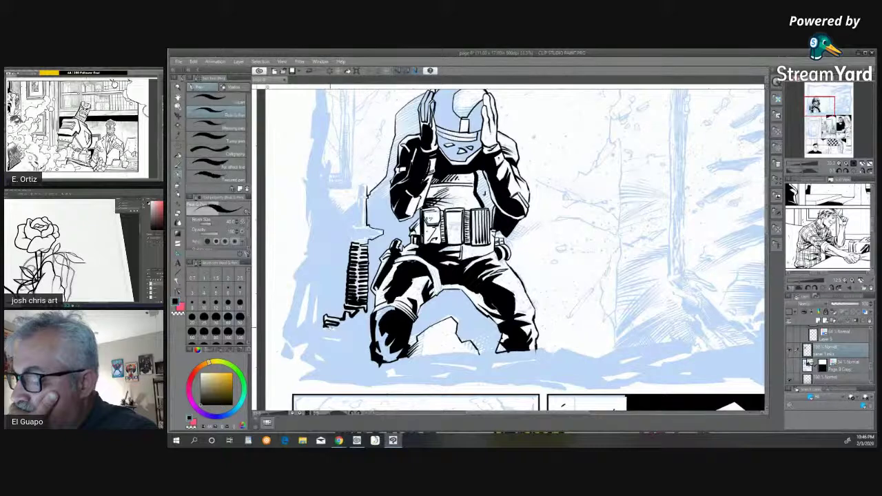
pyautogui.moveTo(326, 327)
pyautogui.mouseDown()
pyautogui.moveTo(341, 340)
pyautogui.moveTo(322, 339)
pyautogui.moveTo(323, 327)
pyautogui.mouseUp()
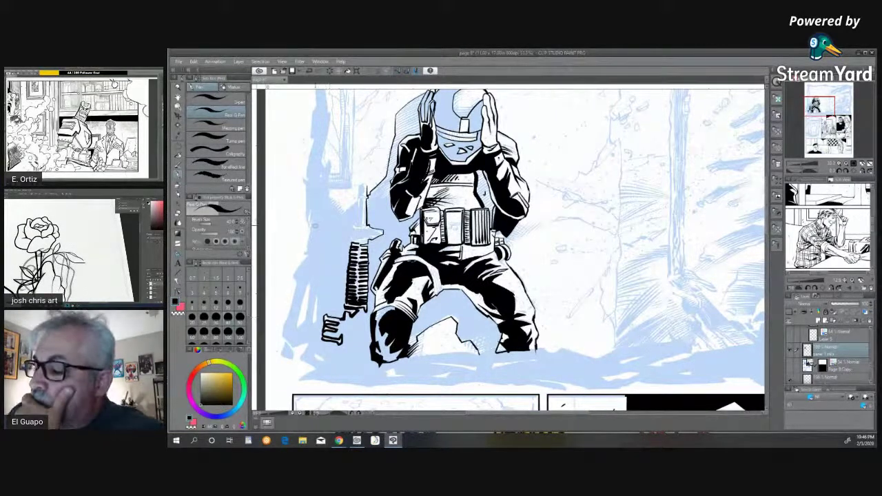
# Step: Outline the jagged left edge of the panel's blue shadow border and the pointed slivers on the ground beneath the figure
pyautogui.moveTo(307, 244)
pyautogui.mouseDown()
pyautogui.moveTo(289, 275)
pyautogui.moveTo(280, 330)
pyautogui.moveTo(307, 344)
pyautogui.moveTo(297, 381)
pyautogui.moveTo(346, 384)
pyautogui.moveTo(313, 352)
pyautogui.moveTo(327, 360)
pyautogui.moveTo(280, 354)
pyautogui.moveTo(284, 337)
pyautogui.mouseUp()
pyautogui.moveTo(314, 275)
pyautogui.mouseDown()
pyautogui.moveTo(290, 330)
pyautogui.moveTo(314, 274)
pyautogui.moveTo(311, 328)
pyautogui.moveTo(317, 292)
pyautogui.mouseUp()
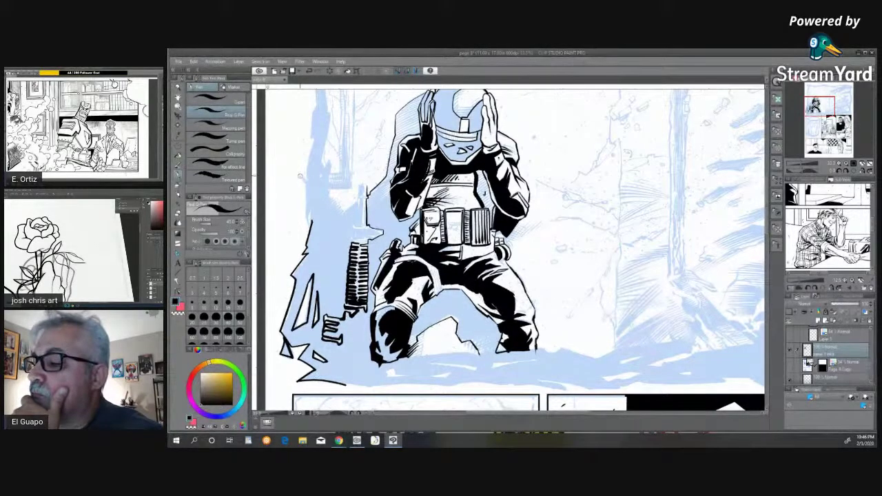
pyautogui.moveTo(301, 179); pyautogui.dragTo(312, 233)
pyautogui.moveTo(314, 198); pyautogui.dragTo(309, 220)
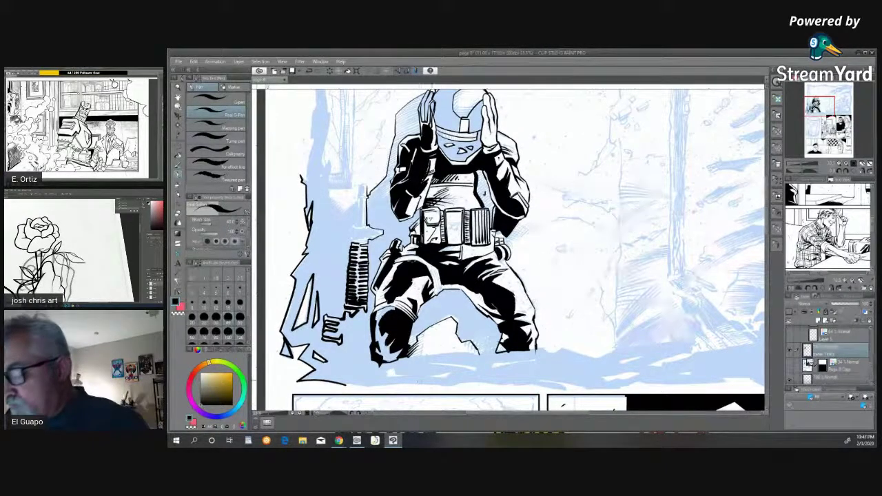
pyautogui.moveTo(380, 372)
pyautogui.mouseDown()
pyautogui.moveTo(459, 372)
pyautogui.moveTo(420, 377)
pyautogui.moveTo(451, 363)
pyautogui.moveTo(480, 367)
pyautogui.moveTo(447, 370)
pyautogui.moveTo(456, 354)
pyautogui.moveTo(481, 353)
pyautogui.mouseUp()
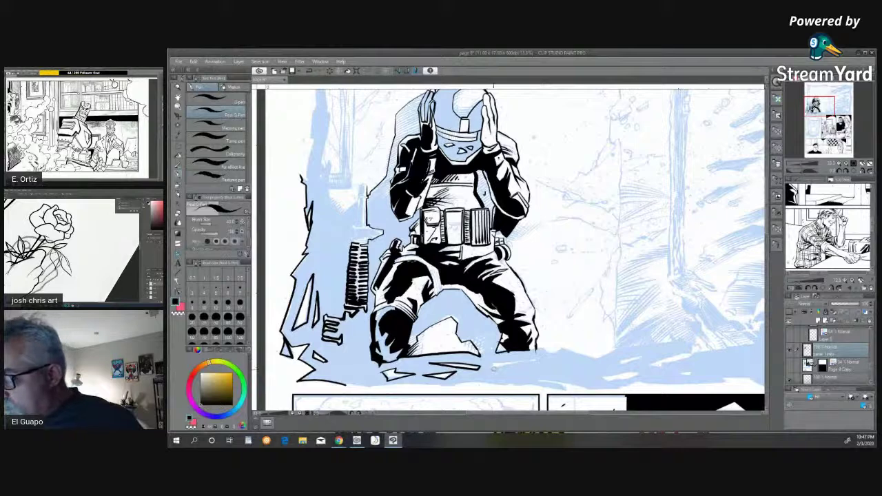
pyautogui.moveTo(490, 366)
pyautogui.mouseDown()
pyautogui.moveTo(541, 357)
pyautogui.moveTo(487, 371)
pyautogui.mouseUp()
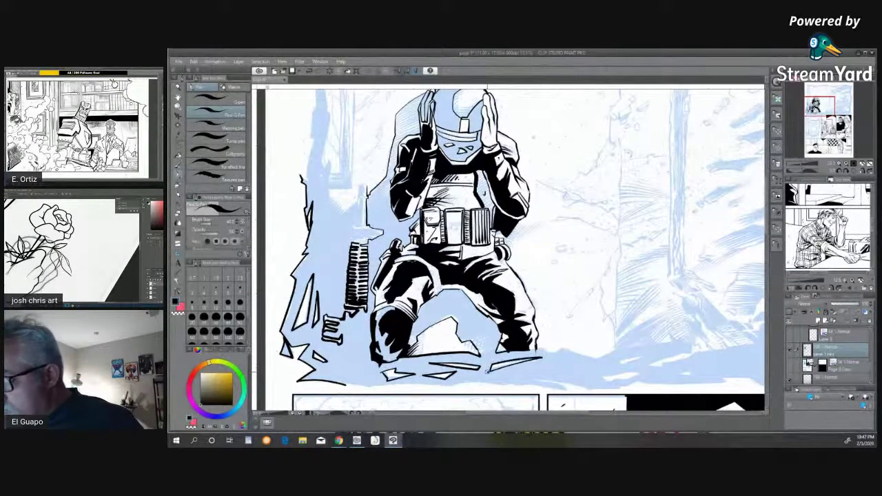
# Step: Ink the jagged bottom edge of the ground border above the lower row of panels, working from the figure toward the right
pyautogui.moveTo(765, 213); pyautogui.dragTo(766, 232)
pyautogui.moveTo(343, 310); pyautogui.dragTo(654, 307)
pyautogui.moveTo(564, 415); pyautogui.dragTo(663, 415)
pyautogui.moveTo(383, 308)
pyautogui.mouseDown()
pyautogui.moveTo(478, 303)
pyautogui.moveTo(500, 312)
pyautogui.moveTo(532, 307)
pyautogui.moveTo(526, 303)
pyautogui.moveTo(662, 303)
pyautogui.moveTo(649, 299)
pyautogui.moveTo(656, 296)
pyautogui.moveTo(709, 310)
pyautogui.moveTo(752, 306)
pyautogui.mouseUp()
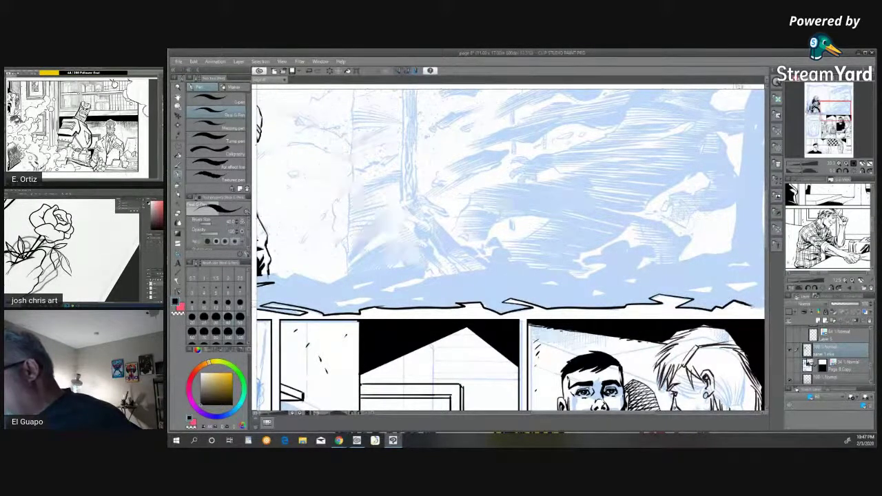
# Step: Ink the panel's ragged lower-right corner, both sides of the vertical shadow border above it, and the small gaps inside the corner
pyautogui.moveTo(596, 414); pyautogui.dragTo(650, 415)
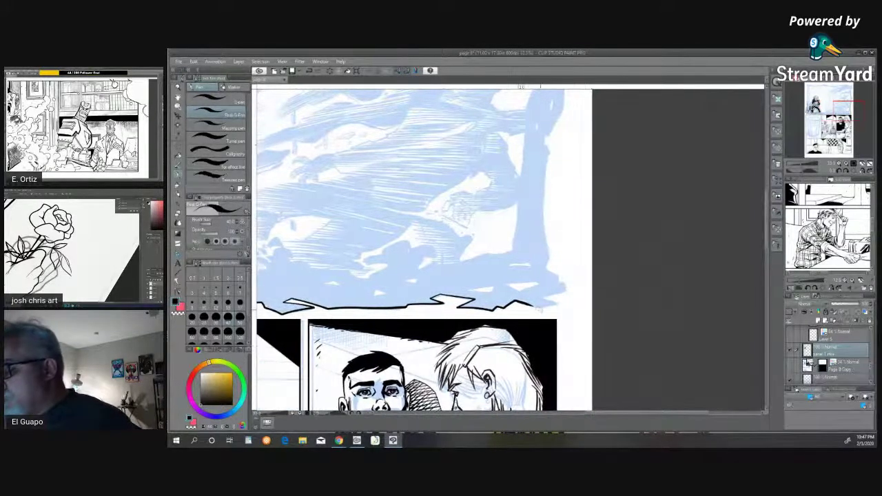
pyautogui.moveTo(529, 306)
pyautogui.mouseDown()
pyautogui.moveTo(563, 303)
pyautogui.moveTo(543, 295)
pyautogui.moveTo(558, 277)
pyautogui.mouseUp()
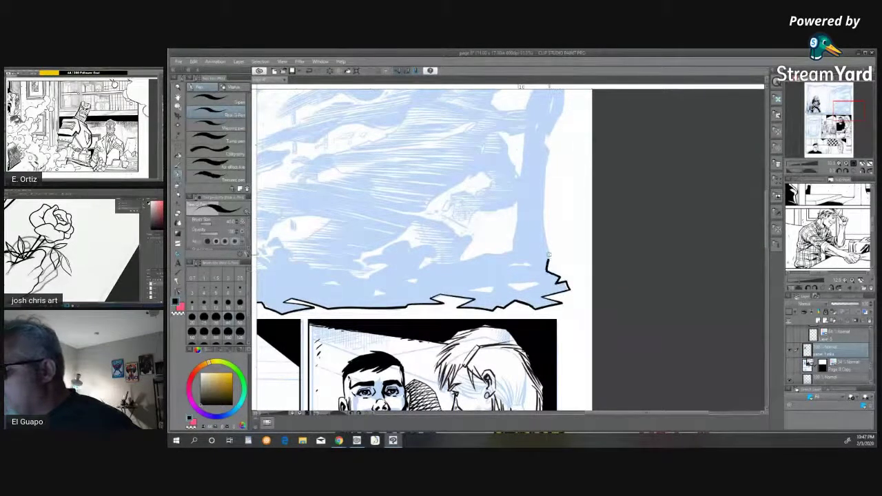
pyautogui.moveTo(547, 233)
pyautogui.mouseDown()
pyautogui.moveTo(549, 150)
pyautogui.moveTo(523, 148)
pyautogui.moveTo(513, 245)
pyautogui.mouseUp()
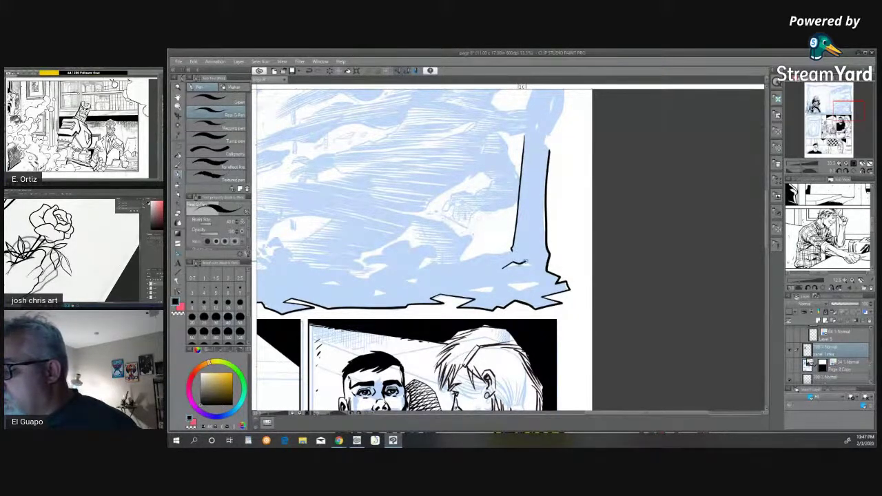
pyautogui.moveTo(531, 270)
pyautogui.mouseDown()
pyautogui.moveTo(499, 270)
pyautogui.moveTo(541, 286)
pyautogui.moveTo(501, 285)
pyautogui.mouseUp()
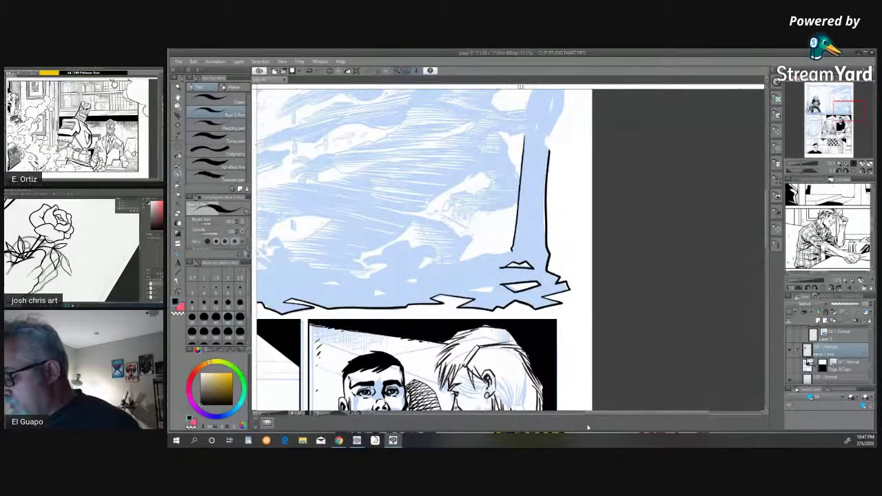
# Step: Ink the upper contour of the ground border from the right corner leftward, including the rubble bumps, spikes and a sliver near the debris
pyautogui.moveTo(598, 414); pyautogui.dragTo(571, 413)
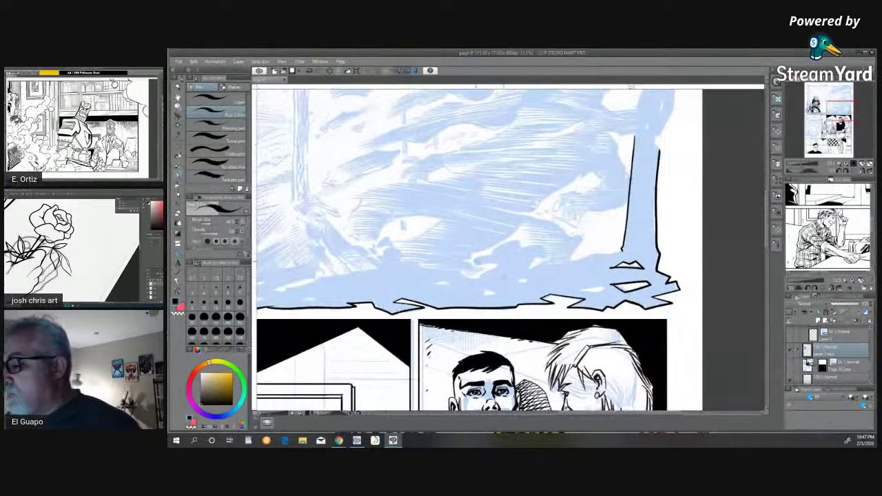
pyautogui.moveTo(472, 257)
pyautogui.mouseDown()
pyautogui.moveTo(520, 238)
pyautogui.moveTo(548, 248)
pyautogui.moveTo(525, 271)
pyautogui.moveTo(540, 260)
pyautogui.moveTo(625, 249)
pyautogui.mouseUp()
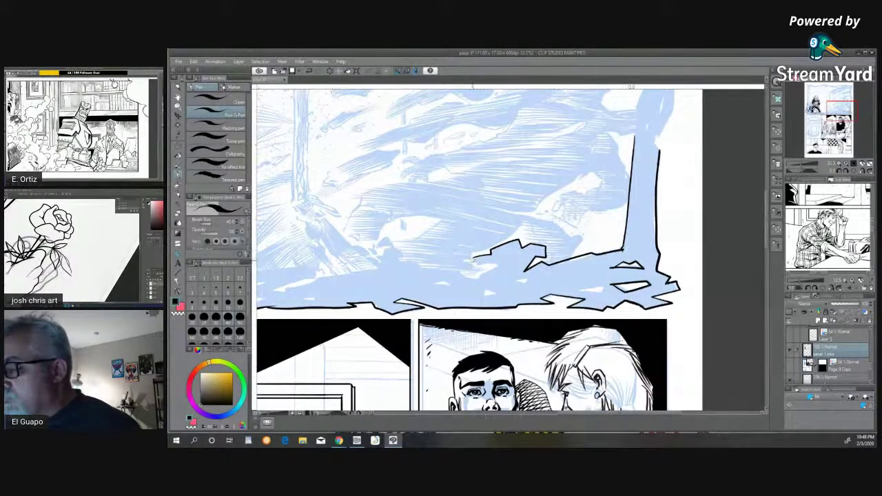
pyautogui.moveTo(473, 260)
pyautogui.mouseDown()
pyautogui.moveTo(500, 264)
pyautogui.moveTo(467, 277)
pyautogui.moveTo(419, 268)
pyautogui.mouseUp()
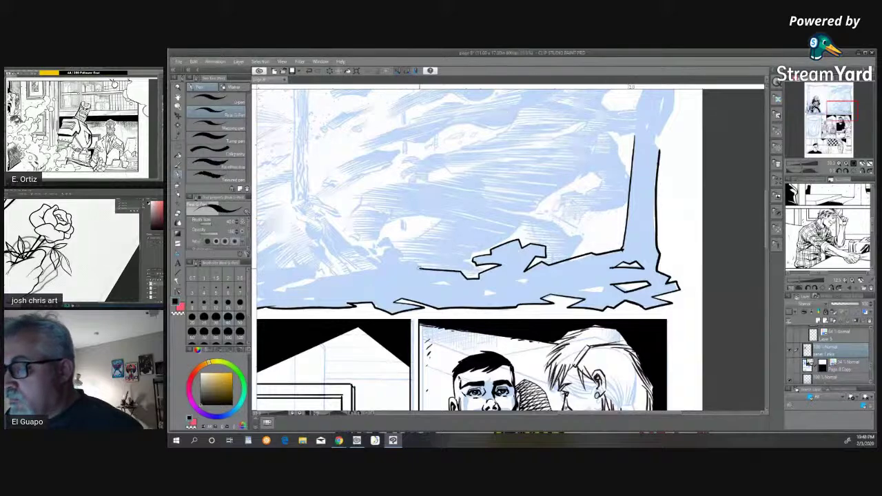
pyautogui.moveTo(401, 262)
pyautogui.mouseDown()
pyautogui.moveTo(391, 236)
pyautogui.moveTo(378, 243)
pyautogui.moveTo(388, 258)
pyautogui.moveTo(361, 261)
pyautogui.mouseUp()
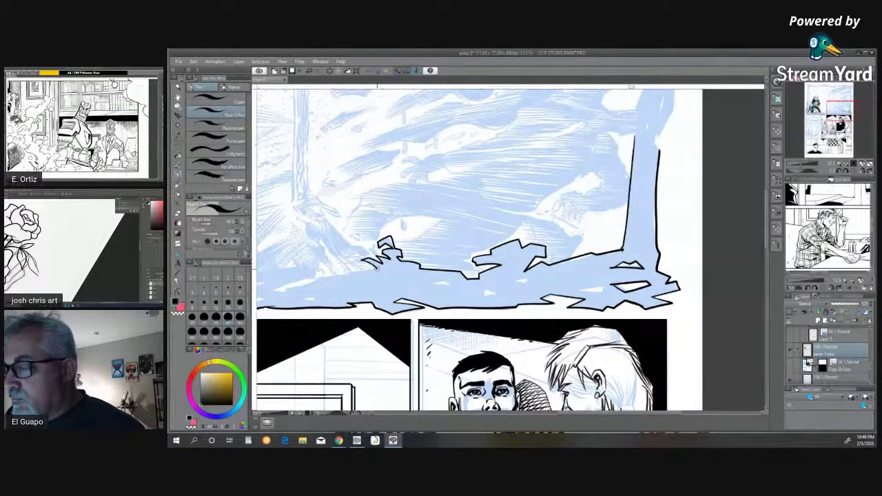
pyautogui.moveTo(570, 414); pyautogui.dragTo(555, 415)
pyautogui.moveTo(444, 268)
pyautogui.mouseDown()
pyautogui.moveTo(350, 289)
pyautogui.moveTo(383, 268)
pyautogui.moveTo(356, 257)
pyautogui.moveTo(282, 284)
pyautogui.moveTo(342, 277)
pyautogui.moveTo(309, 295)
pyautogui.mouseUp()
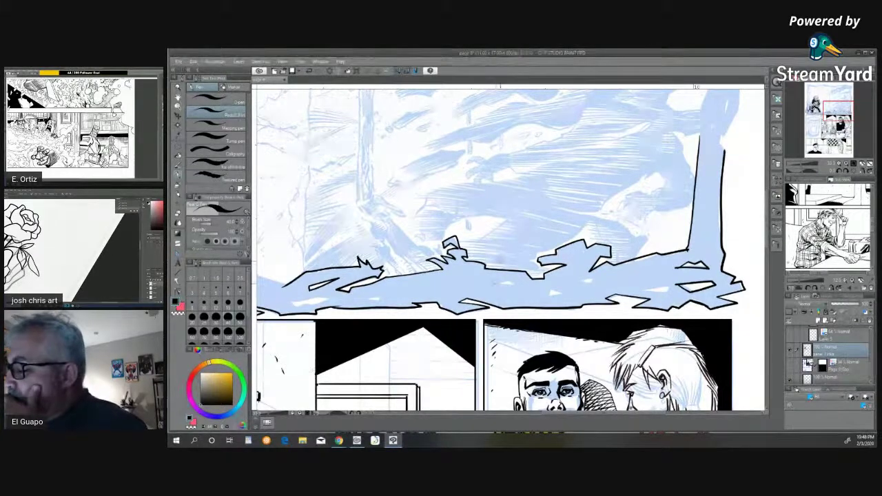
# Step: Outline the small pointed slivers within the ground border and extend its upper edge to the figure's feet
pyautogui.moveTo(490, 282)
pyautogui.mouseDown()
pyautogui.moveTo(515, 285)
pyautogui.moveTo(489, 284)
pyautogui.mouseUp()
pyautogui.moveTo(547, 293); pyautogui.dragTo(569, 283)
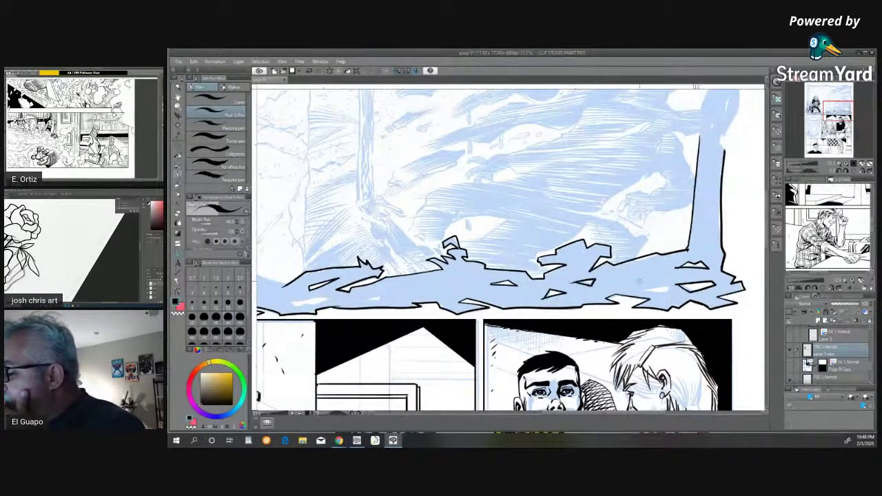
pyautogui.moveTo(667, 289); pyautogui.dragTo(639, 290)
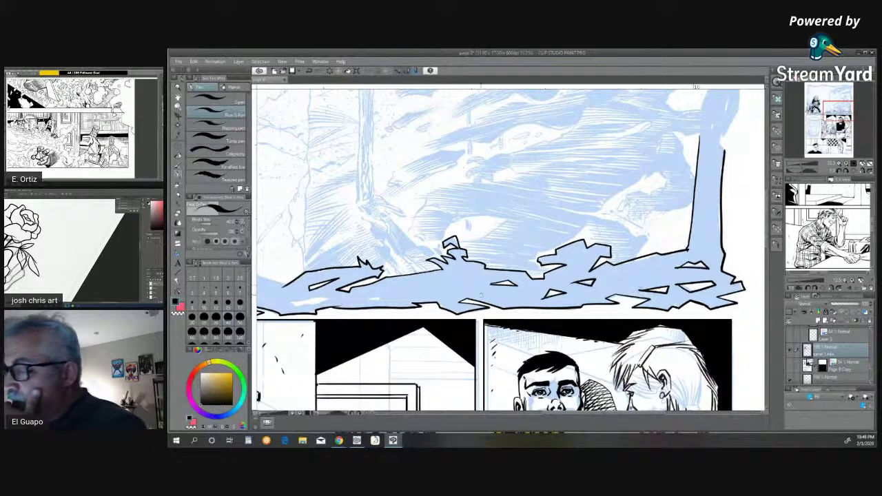
pyautogui.moveTo(383, 298); pyautogui.dragTo(366, 301)
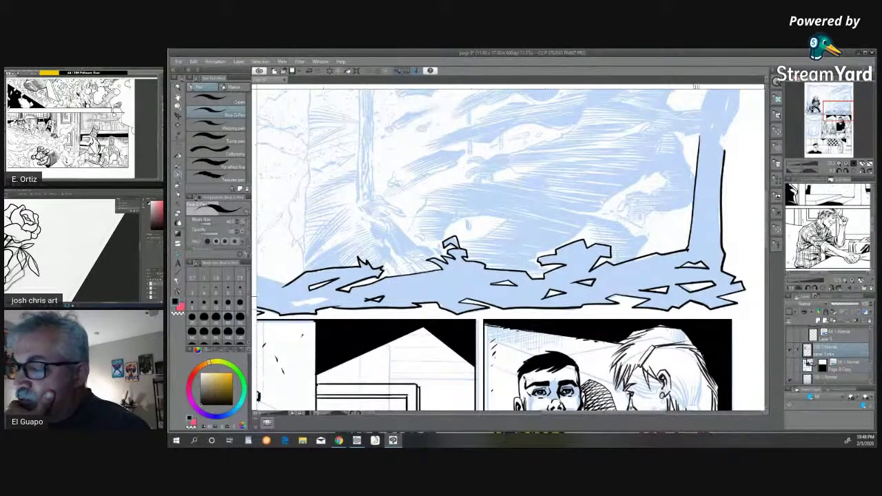
pyautogui.moveTo(291, 303)
pyautogui.mouseDown()
pyautogui.moveTo(332, 298)
pyautogui.moveTo(288, 303)
pyautogui.mouseUp()
pyautogui.moveTo(554, 415); pyautogui.dragTo(508, 416)
pyautogui.moveTo(413, 273); pyautogui.dragTo(456, 277)
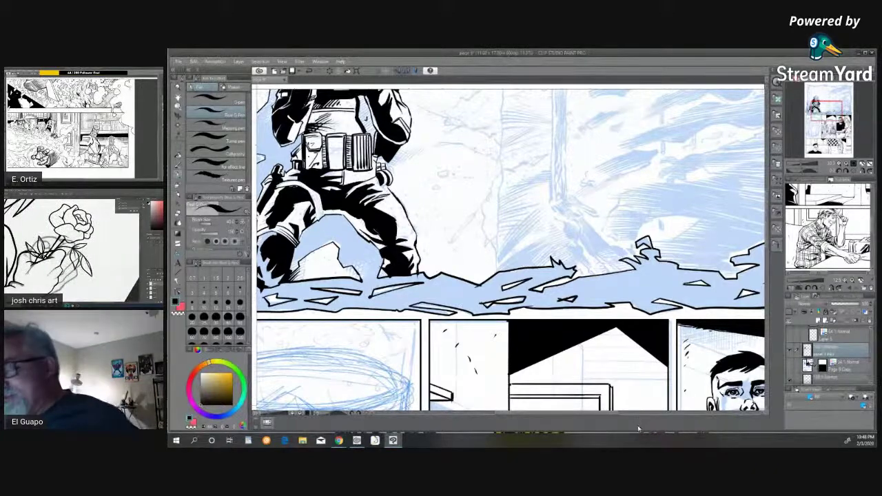
# Step: Ink the ragged left shadow border from beside the upright weapon up to the panel's upper-left corner, including its small gaps
pyautogui.hscroll(-2, 606, 416)
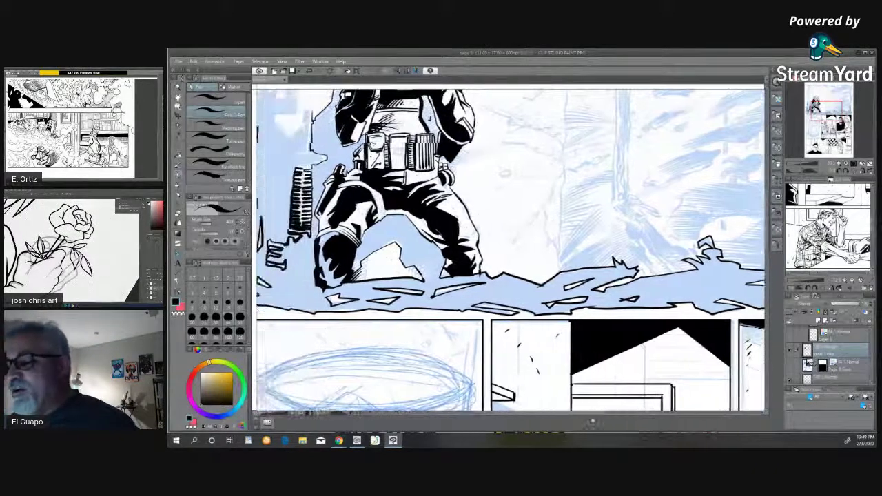
pyautogui.hscroll(-4, 593, 421)
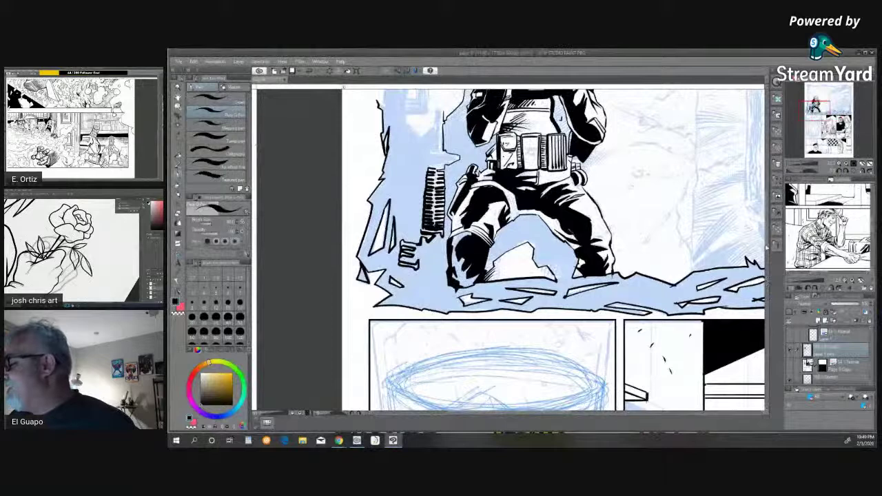
pyautogui.scroll(5, 766, 246)
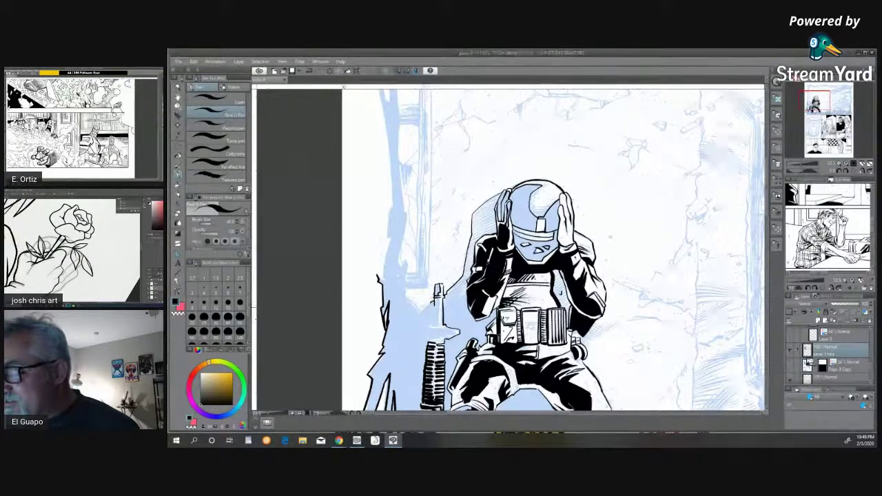
pyautogui.moveTo(424, 313)
pyautogui.mouseDown()
pyautogui.moveTo(405, 299)
pyautogui.moveTo(408, 260)
pyautogui.moveTo(395, 259)
pyautogui.moveTo(410, 208)
pyautogui.mouseUp()
pyautogui.moveTo(397, 273)
pyautogui.mouseDown()
pyautogui.moveTo(396, 280)
pyautogui.moveTo(386, 206)
pyautogui.mouseUp()
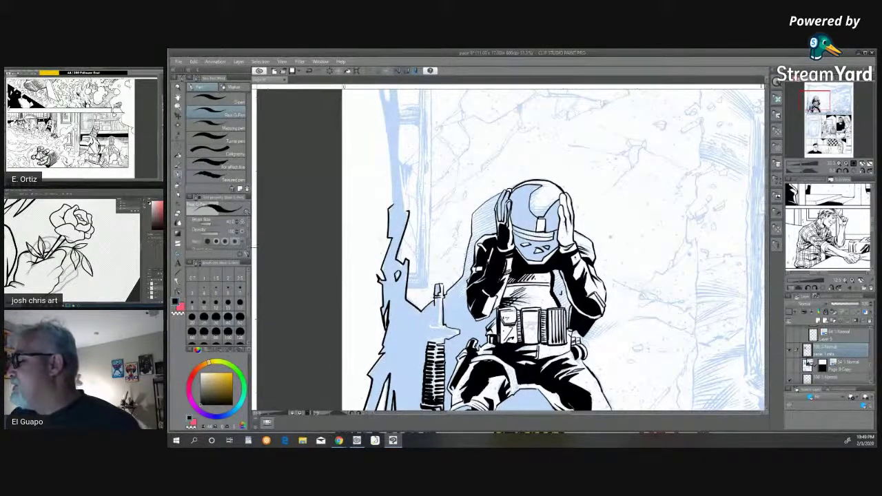
pyautogui.moveTo(768, 217); pyautogui.dragTo(768, 190)
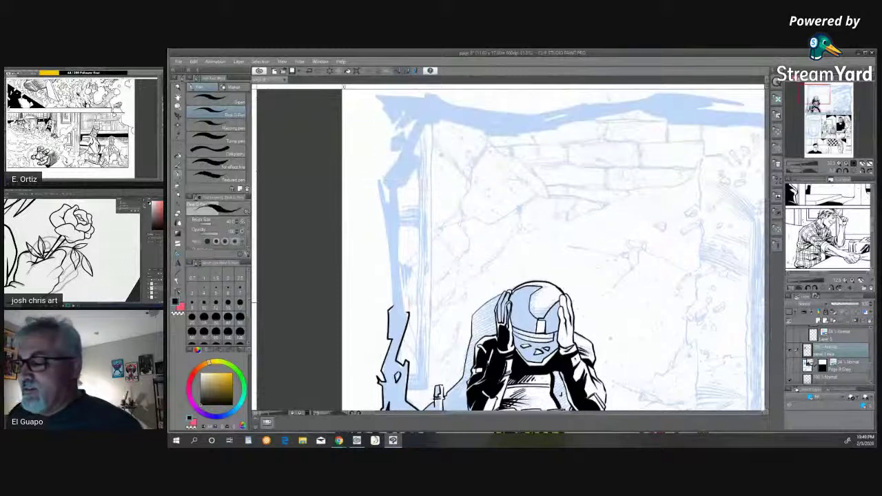
pyautogui.moveTo(394, 309)
pyautogui.mouseDown()
pyautogui.moveTo(376, 178)
pyautogui.moveTo(389, 204)
pyautogui.moveTo(383, 181)
pyautogui.moveTo(404, 148)
pyautogui.moveTo(391, 150)
pyautogui.moveTo(417, 119)
pyautogui.moveTo(399, 128)
pyautogui.moveTo(406, 112)
pyautogui.moveTo(397, 121)
pyautogui.moveTo(378, 109)
pyautogui.mouseUp()
# Step: Ink the outer edge of the top shadow border from the upper-left corner rightward, including the long pointed slivers along it
pyautogui.moveTo(768, 196); pyautogui.dragTo(768, 180)
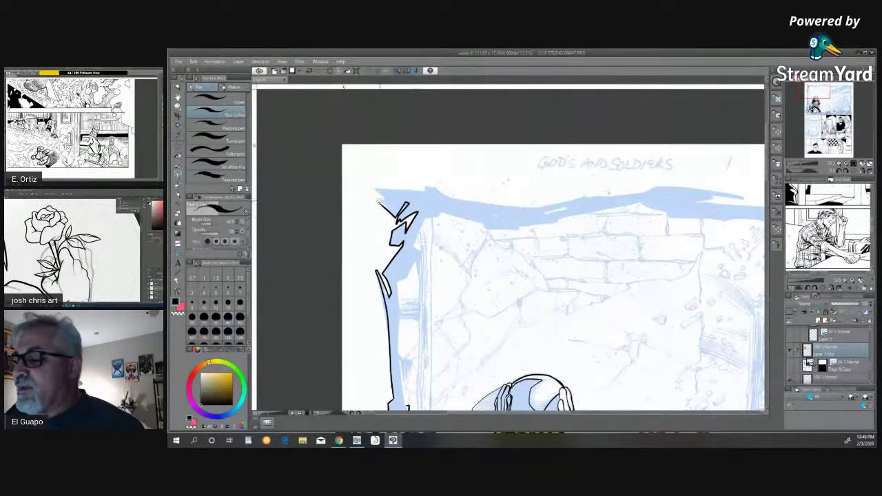
pyautogui.moveTo(379, 199)
pyautogui.mouseDown()
pyautogui.moveTo(372, 187)
pyautogui.moveTo(445, 185)
pyautogui.moveTo(468, 200)
pyautogui.moveTo(657, 186)
pyautogui.mouseUp()
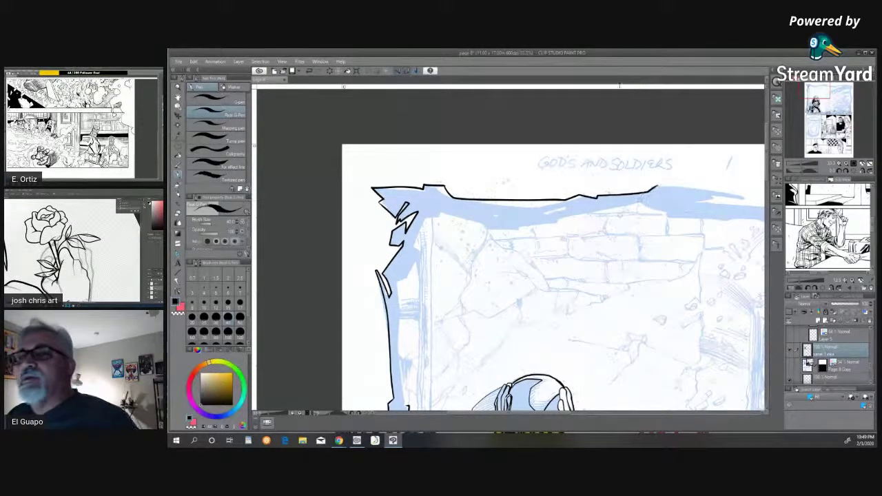
pyautogui.moveTo(564, 415); pyautogui.dragTo(606, 425)
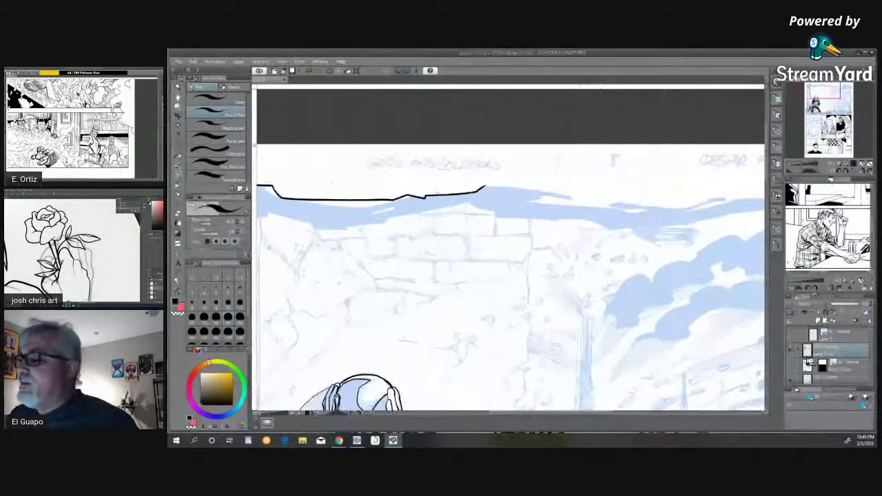
pyautogui.moveTo(501, 186); pyautogui.dragTo(579, 196)
pyautogui.moveTo(514, 201)
pyautogui.mouseDown()
pyautogui.moveTo(620, 212)
pyautogui.moveTo(649, 211)
pyautogui.moveTo(608, 205)
pyautogui.moveTo(680, 211)
pyautogui.moveTo(731, 196)
pyautogui.moveTo(690, 211)
pyautogui.moveTo(742, 198)
pyautogui.mouseUp()
pyautogui.moveTo(565, 414); pyautogui.dragTo(607, 420)
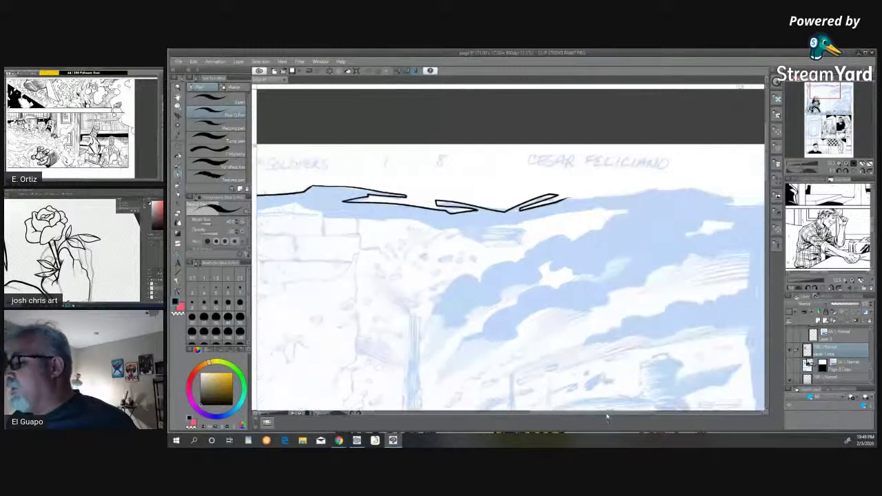
pyautogui.moveTo(569, 198)
pyautogui.mouseDown()
pyautogui.moveTo(660, 185)
pyautogui.moveTo(735, 197)
pyautogui.moveTo(721, 204)
pyautogui.mouseUp()
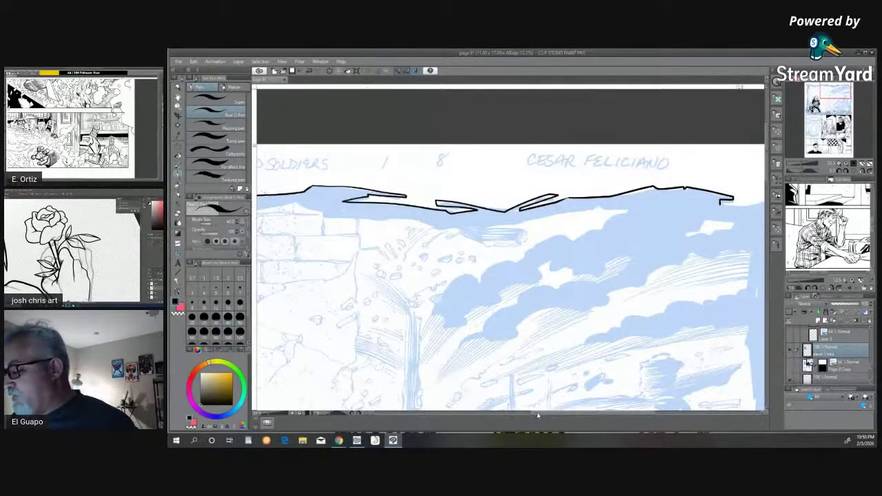
# Step: Ink the spiked upper-right corner, the small shard beside it and the outer edge of the right border down to the existing line
pyautogui.moveTo(538, 416); pyautogui.dragTo(584, 415)
pyautogui.moveTo(525, 204)
pyautogui.mouseDown()
pyautogui.moveTo(571, 198)
pyautogui.moveTo(577, 206)
pyautogui.moveTo(589, 190)
pyautogui.moveTo(599, 210)
pyautogui.moveTo(576, 243)
pyautogui.moveTo(571, 315)
pyautogui.moveTo(586, 398)
pyautogui.moveTo(596, 359)
pyautogui.mouseUp()
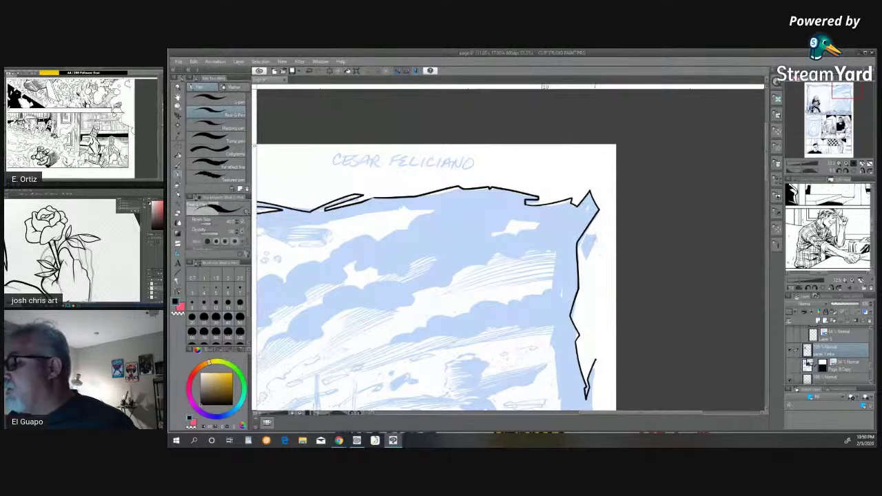
pyautogui.moveTo(593, 233)
pyautogui.mouseDown()
pyautogui.moveTo(580, 243)
pyautogui.moveTo(583, 270)
pyautogui.moveTo(596, 237)
pyautogui.mouseUp()
pyautogui.moveTo(767, 173); pyautogui.dragTo(766, 204)
pyautogui.moveTo(595, 185)
pyautogui.mouseDown()
pyautogui.moveTo(586, 307)
pyautogui.moveTo(572, 336)
pyautogui.mouseUp()
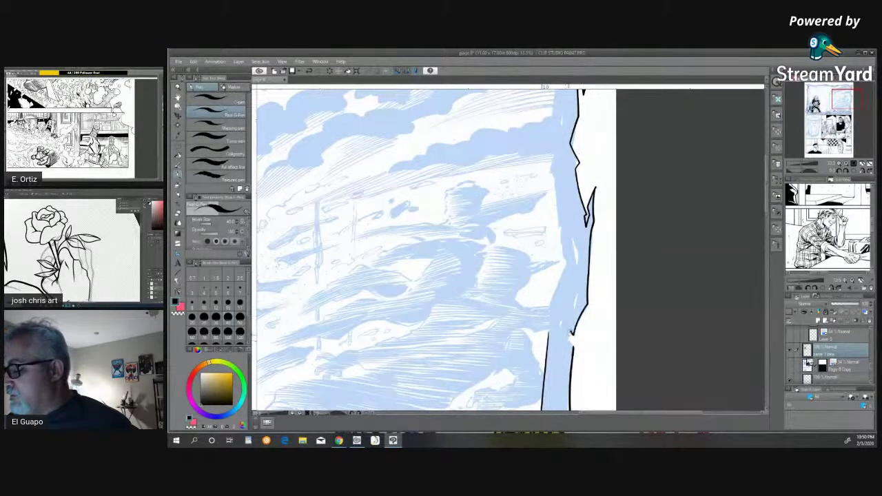
# Step: Ink the inner edge of the right border upward around the top corner and outline the small gaps inside the border
pyautogui.moveTo(576, 292)
pyautogui.mouseDown()
pyautogui.moveTo(573, 316)
pyautogui.moveTo(577, 292)
pyautogui.moveTo(547, 334)
pyautogui.moveTo(565, 260)
pyautogui.moveTo(553, 151)
pyautogui.mouseUp()
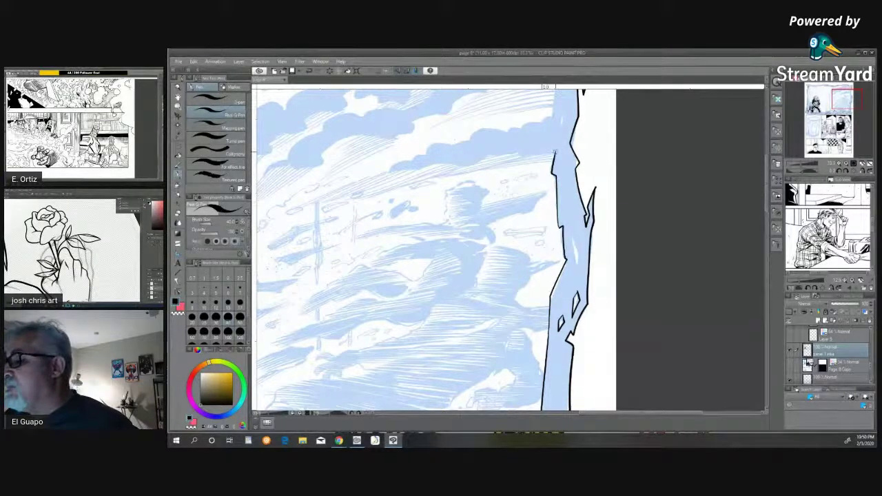
pyautogui.scroll(3, 767, 211)
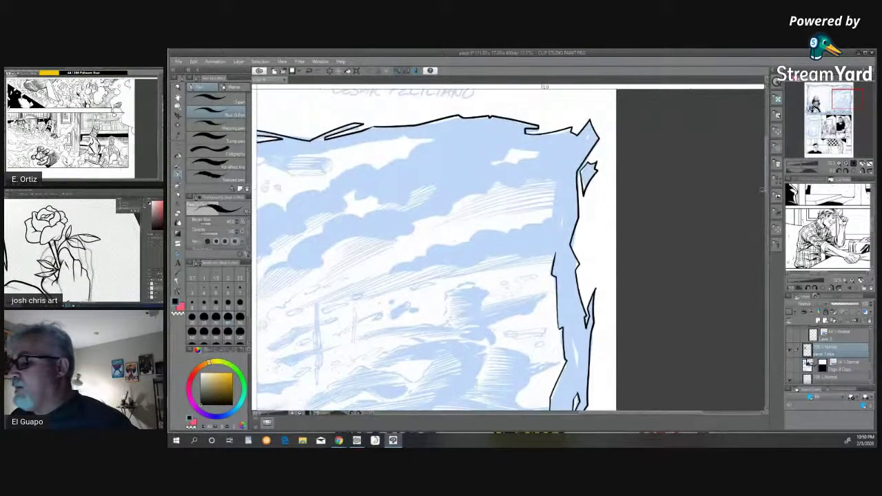
pyautogui.moveTo(551, 230); pyautogui.dragTo(553, 191)
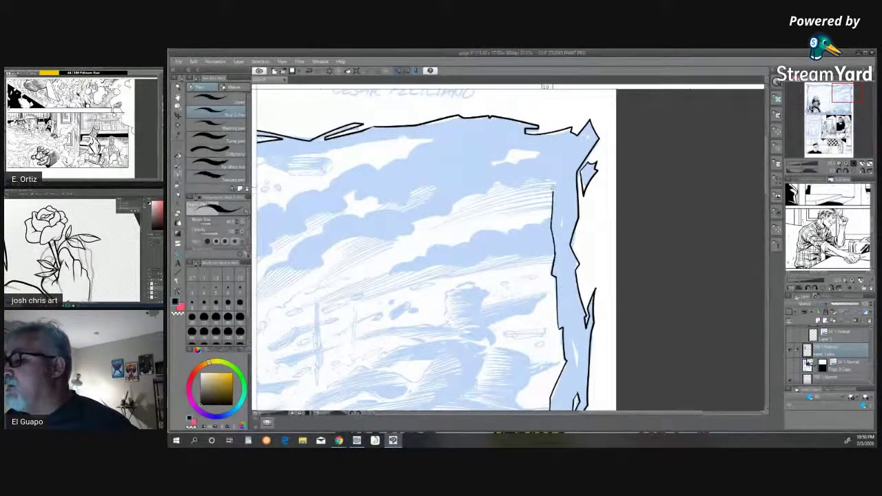
pyautogui.moveTo(558, 157); pyautogui.dragTo(521, 150)
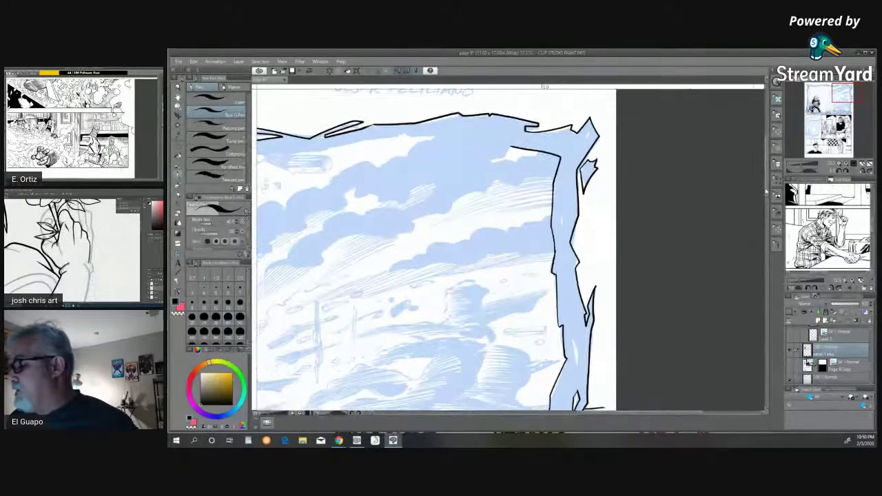
pyautogui.scroll(-2, 766, 190)
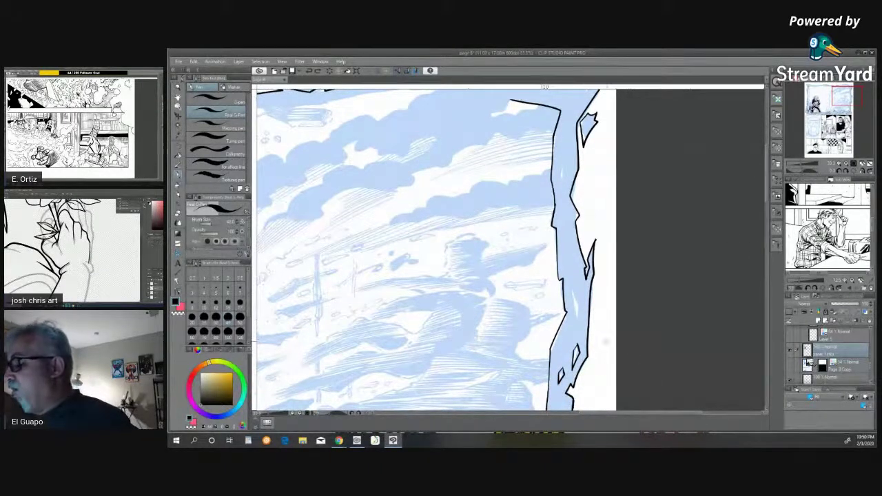
pyautogui.moveTo(570, 289); pyautogui.dragTo(576, 325)
pyautogui.moveTo(576, 325); pyautogui.dragTo(570, 283)
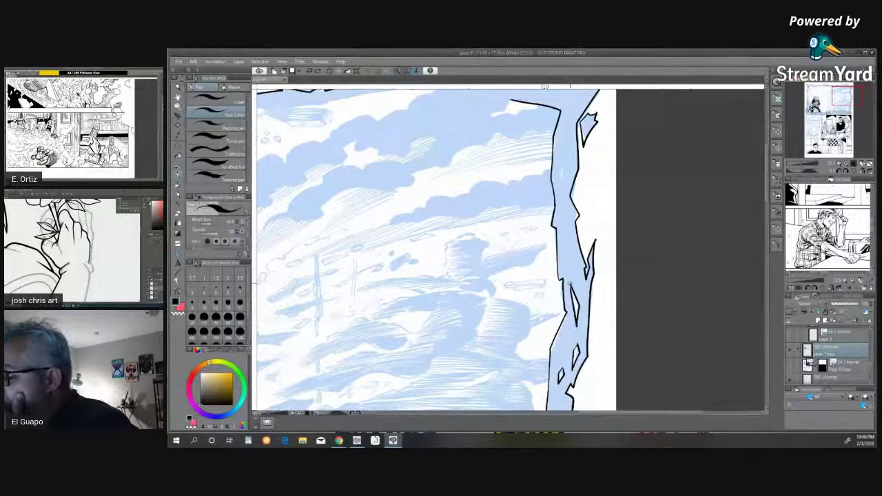
# Step: Ink the inner edge of the top border leftward from the upper-right corner to above the brick wall, adding small slivers inside it
pyautogui.scroll(5, 767, 200)
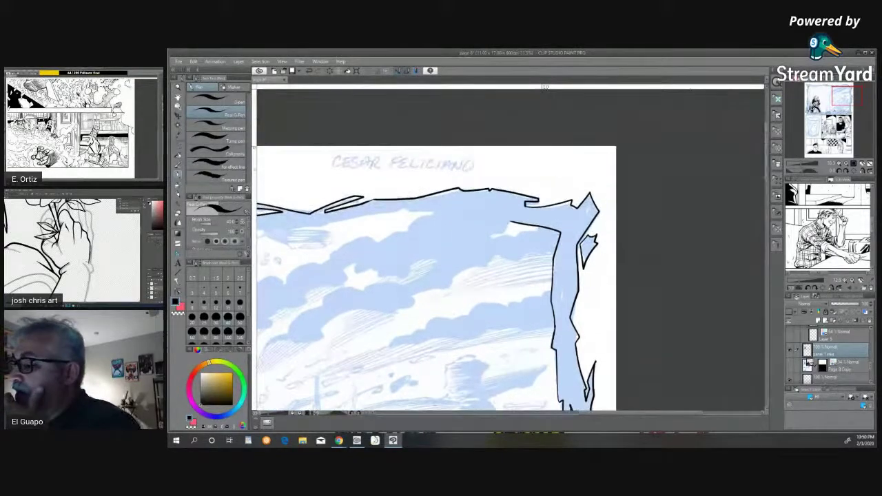
pyautogui.moveTo(511, 222)
pyautogui.mouseDown()
pyautogui.moveTo(402, 206)
pyautogui.moveTo(327, 222)
pyautogui.mouseUp()
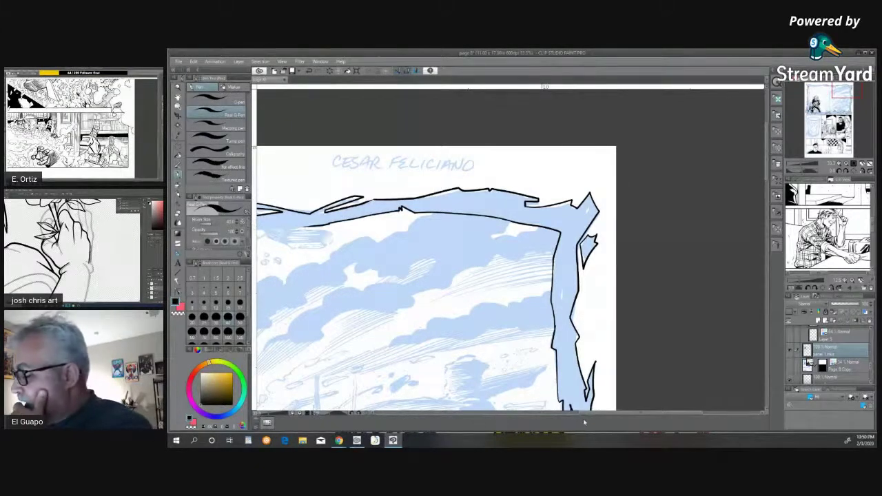
pyautogui.moveTo(587, 415); pyautogui.dragTo(495, 427)
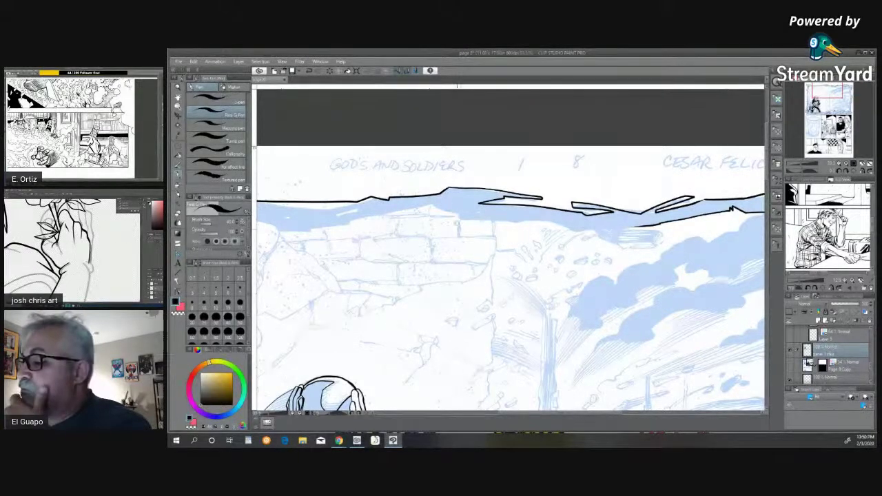
pyautogui.moveTo(434, 207)
pyautogui.mouseDown()
pyautogui.moveTo(461, 218)
pyautogui.moveTo(627, 227)
pyautogui.mouseUp()
pyautogui.moveTo(434, 205)
pyautogui.mouseDown()
pyautogui.moveTo(347, 221)
pyautogui.moveTo(360, 207)
pyautogui.moveTo(282, 219)
pyautogui.mouseUp()
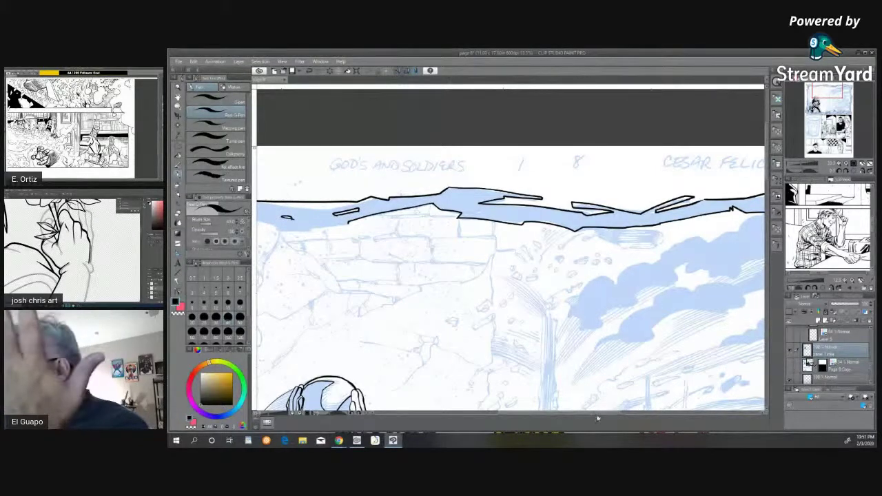
# Step: Ink the inner edge of the border around the upper-left corner and down the left side to the existing jagged outline
pyautogui.moveTo(610, 414); pyautogui.dragTo(553, 414)
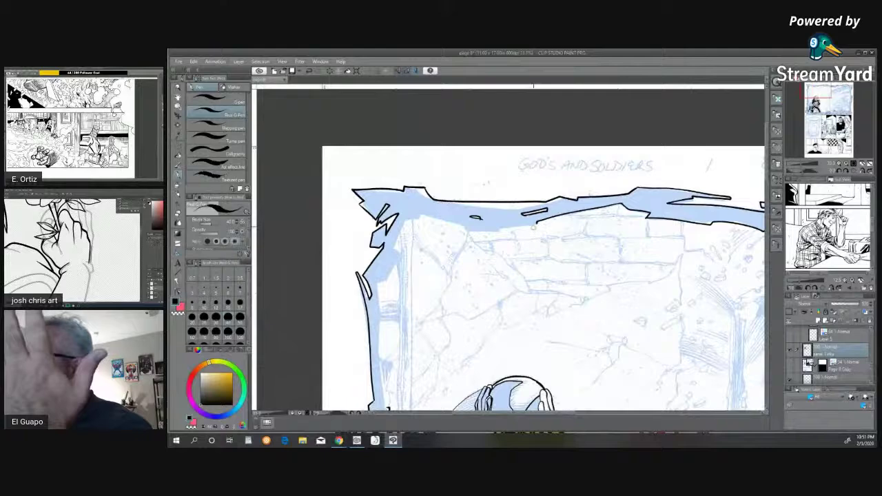
pyautogui.moveTo(535, 222)
pyautogui.mouseDown()
pyautogui.moveTo(496, 227)
pyautogui.moveTo(416, 210)
pyautogui.moveTo(391, 248)
pyautogui.moveTo(376, 308)
pyautogui.mouseUp()
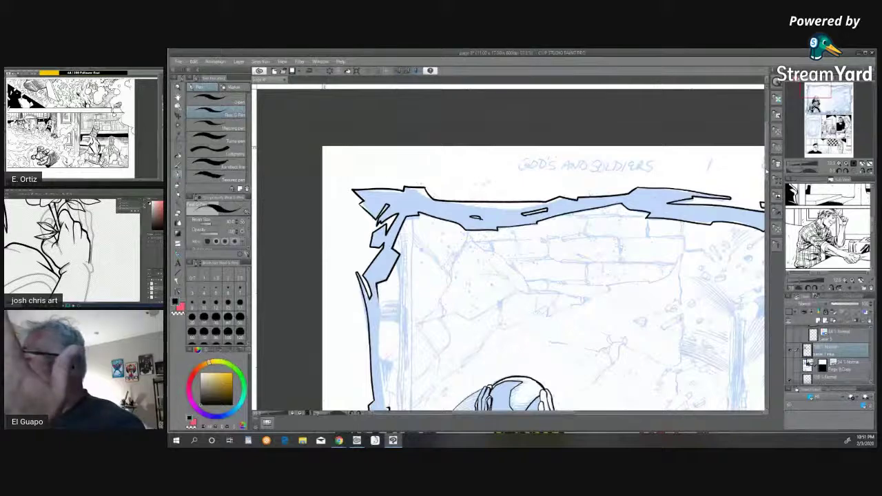
pyautogui.scroll(-5, 543, 276)
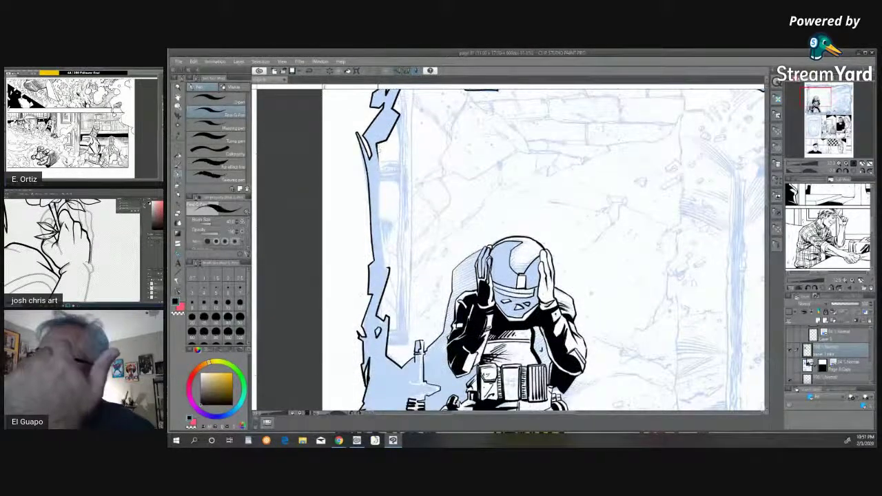
pyautogui.moveTo(379, 181)
pyautogui.mouseDown()
pyautogui.moveTo(370, 202)
pyautogui.moveTo(384, 266)
pyautogui.mouseUp()
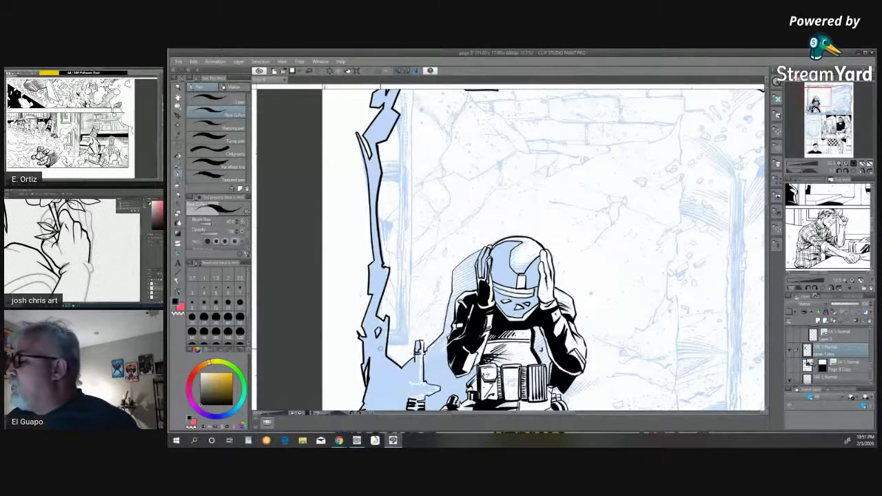
# Step: Ink the upper end of the upright weapon beside the figure, including the thin shaft and the pointed crosspiece above its ribbed section
pyautogui.moveTo(766, 199)
pyautogui.mouseDown()
pyautogui.moveTo(765, 161)
pyautogui.moveTo(764, 207)
pyautogui.mouseUp()
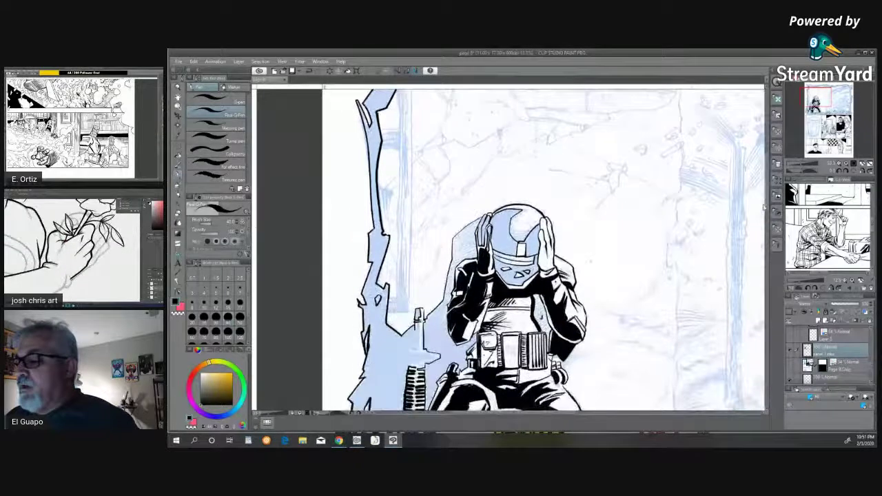
pyautogui.scroll(-3, 763, 206)
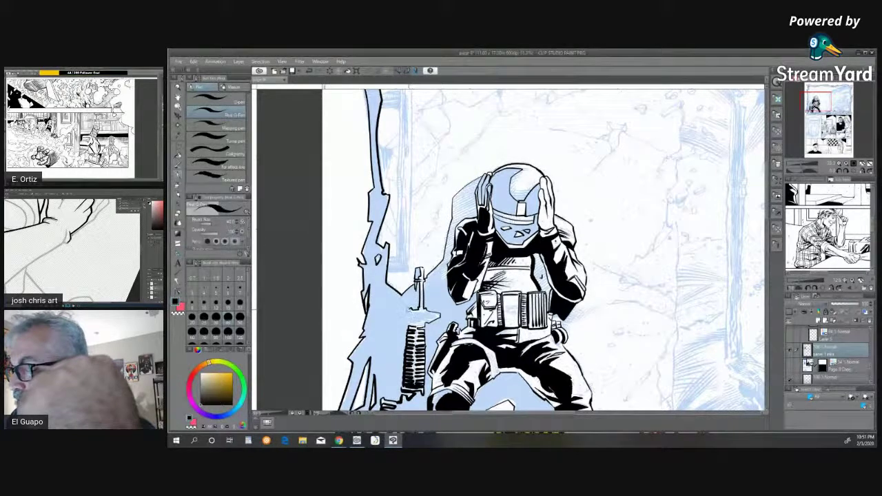
pyautogui.moveTo(425, 313)
pyautogui.mouseDown()
pyautogui.moveTo(438, 315)
pyautogui.moveTo(412, 322)
pyautogui.mouseUp()
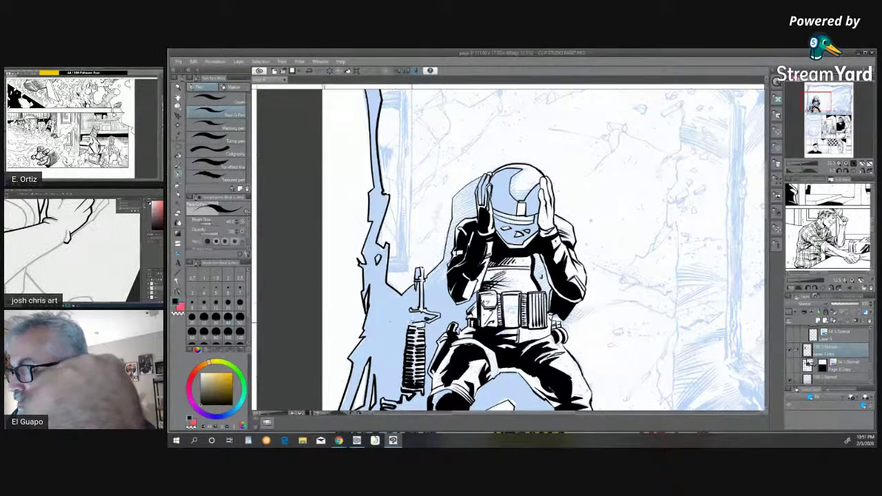
pyautogui.moveTo(408, 323)
pyautogui.mouseDown()
pyautogui.moveTo(421, 324)
pyautogui.moveTo(405, 327)
pyautogui.mouseUp()
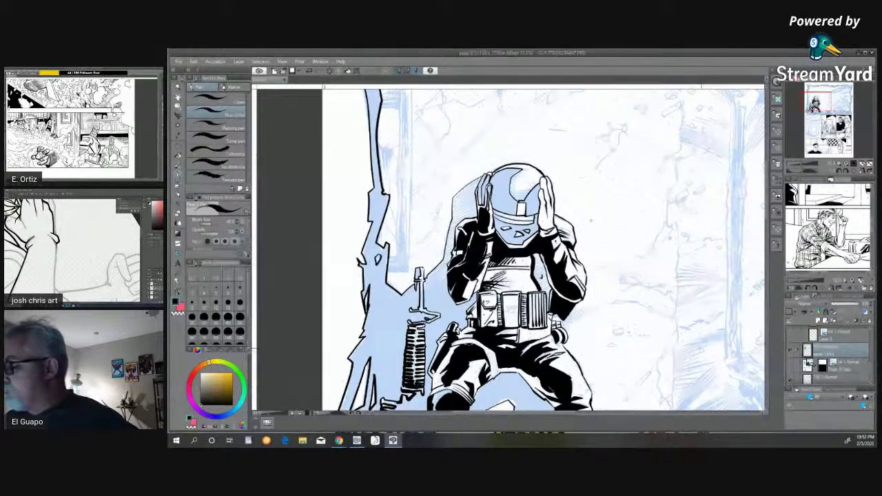
# Step: Hide the blue sketch layer beneath the inked top panel
pyautogui.click(839, 163)
pyautogui.click(839, 163)
pyautogui.click(839, 163)
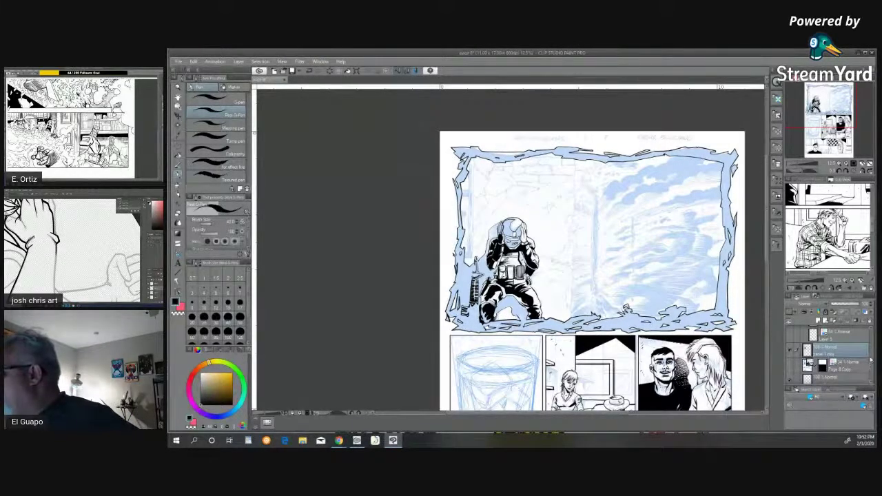
pyautogui.moveTo(870, 361); pyautogui.dragTo(869, 374)
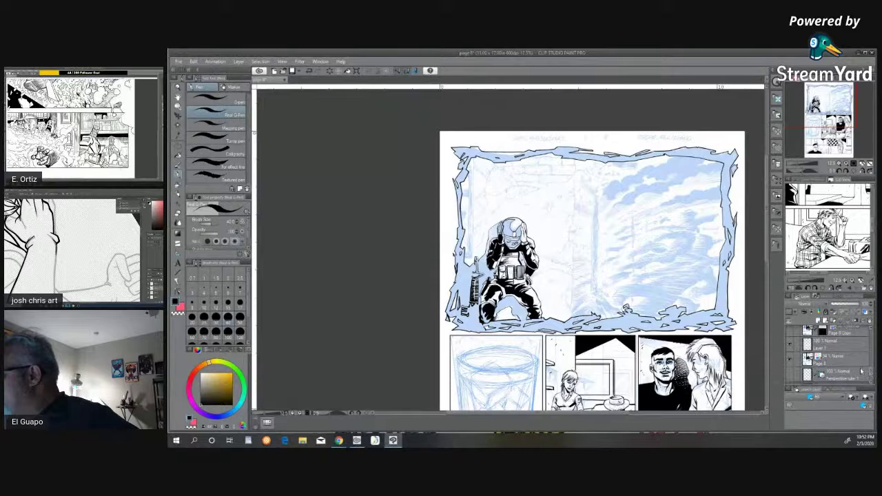
pyautogui.click(790, 359)
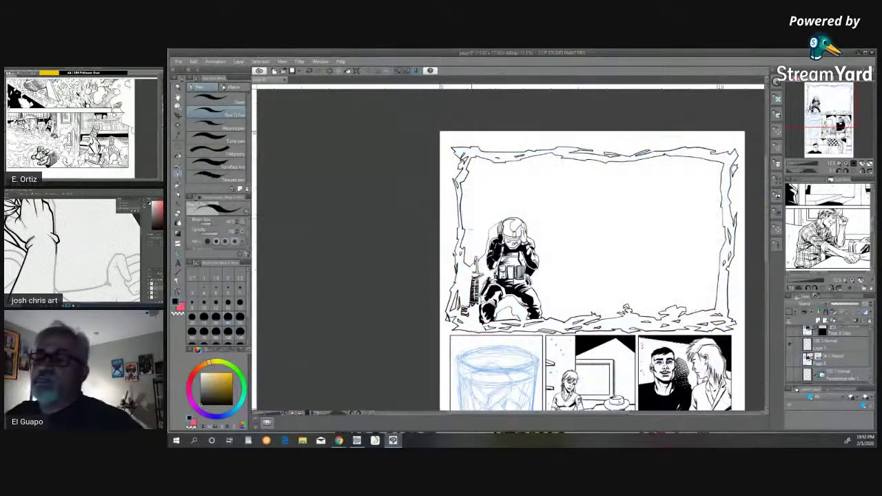
# Step: Fill the jagged border, the shadow beside the figure and the helmet's dark areas with black, using the fill that refers to other layers
pyautogui.click(182, 169)
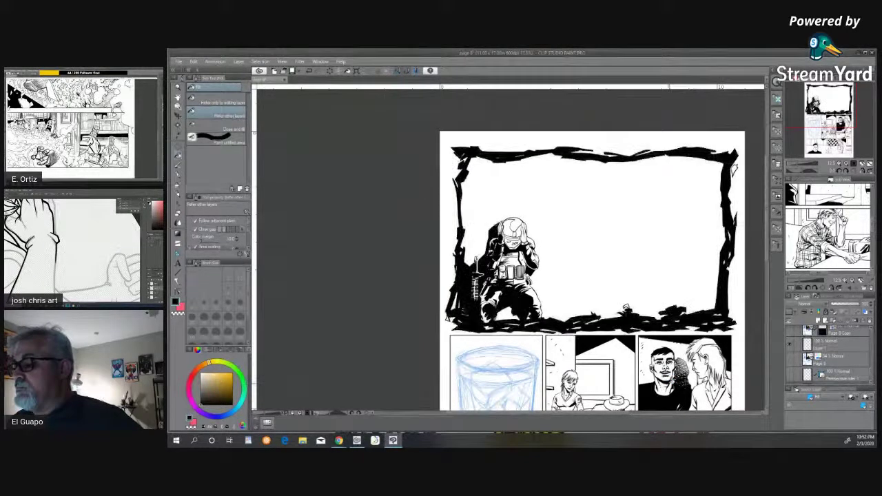
pyautogui.click(521, 233)
pyautogui.click(509, 233)
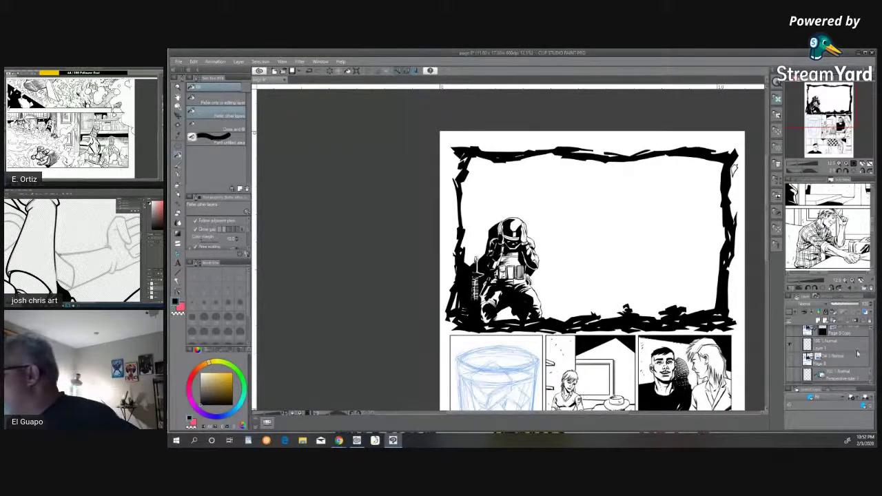
# Step: Show the blue sketch layer beneath the inked top panel again
pyautogui.moveTo(870, 372); pyautogui.dragTo(868, 339)
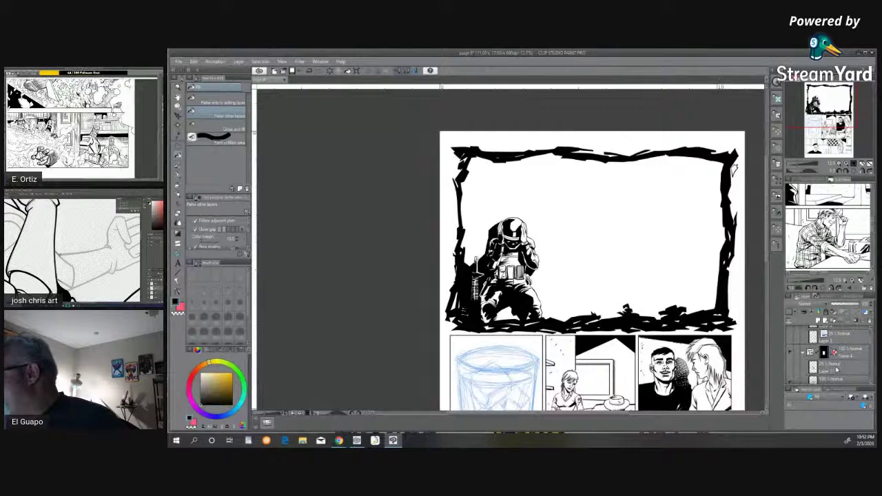
pyautogui.scroll(3, 869, 343)
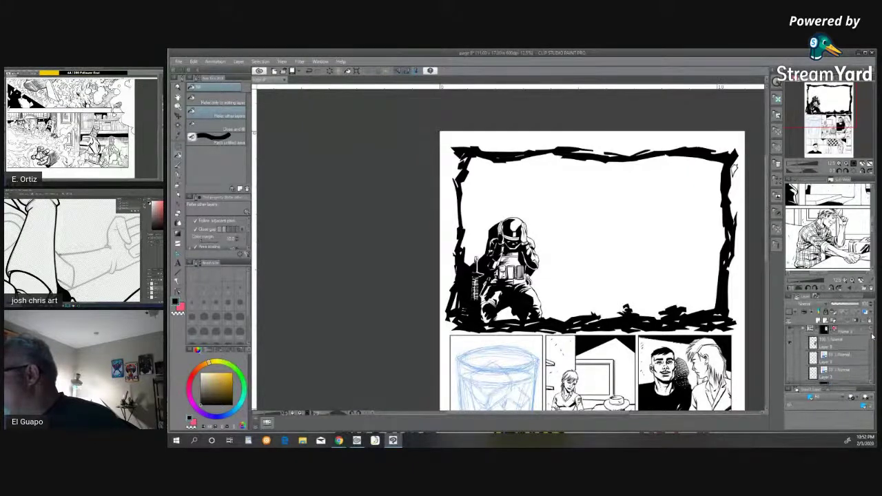
pyautogui.scroll(3, 867, 363)
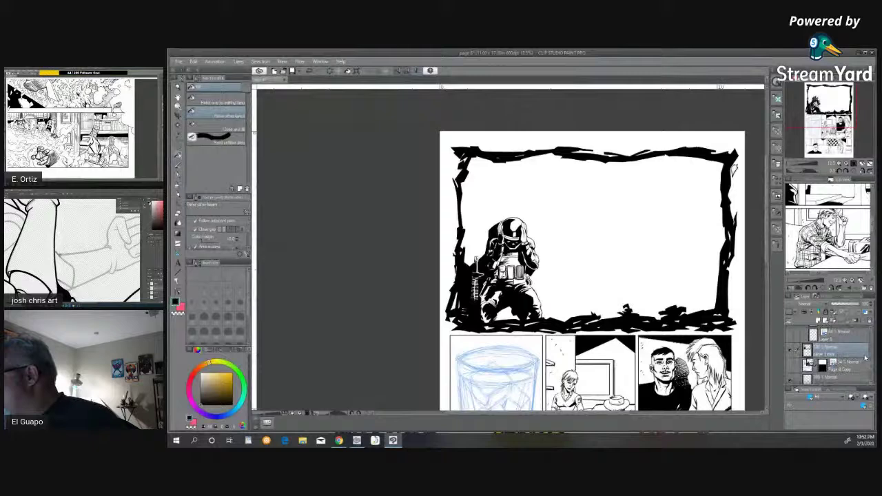
pyautogui.click(791, 367)
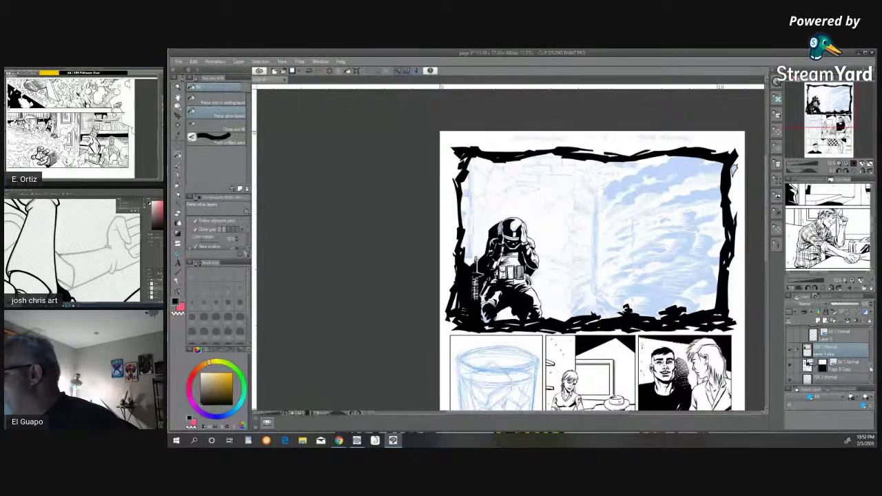
pyautogui.scroll(2, 868, 361)
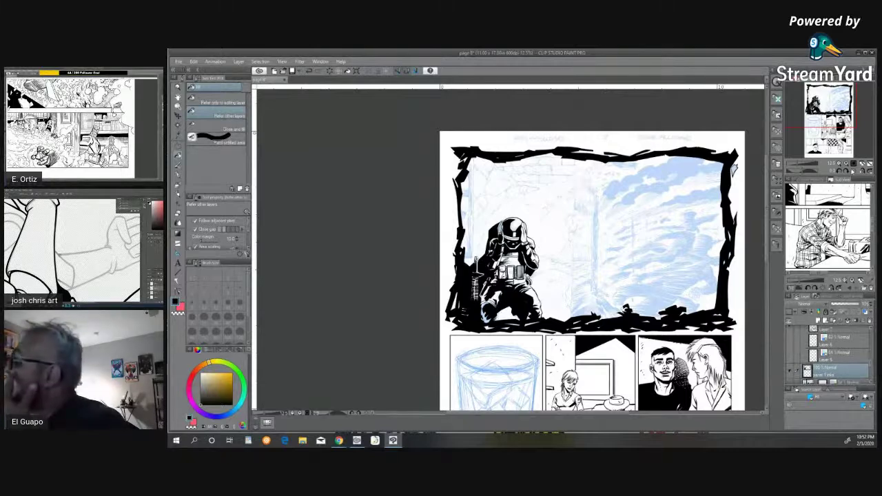
# Step: Ink the upper part of the wall's broken vertical edge behind the figure with the Real G-Pen, including its small chipped notches
pyautogui.click(846, 165)
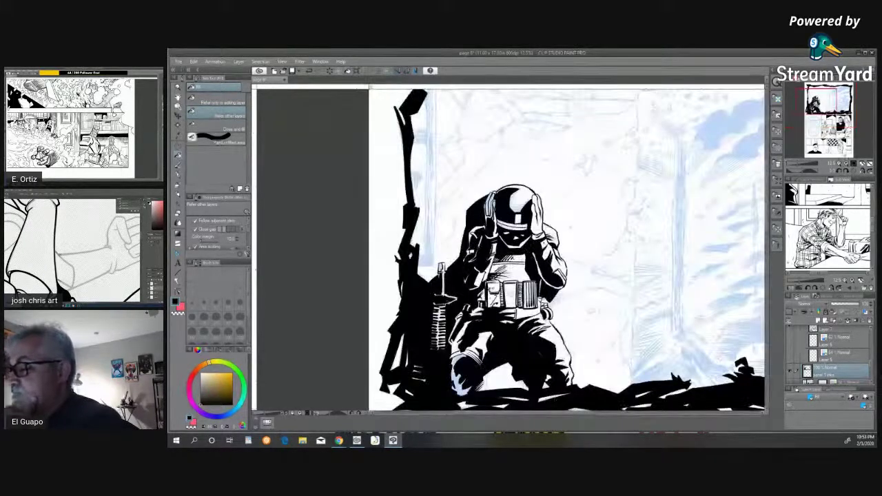
pyautogui.moveTo(566, 414); pyautogui.dragTo(598, 413)
pyautogui.moveTo(767, 226); pyautogui.dragTo(766, 208)
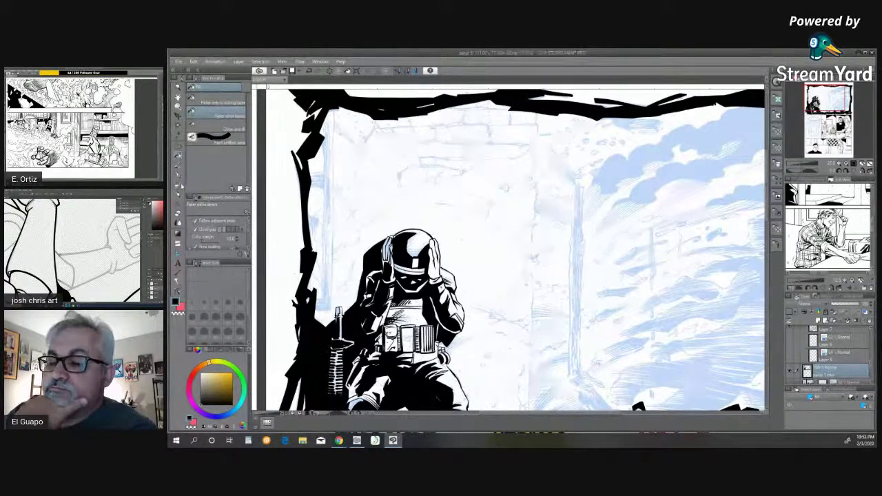
pyautogui.click(176, 178)
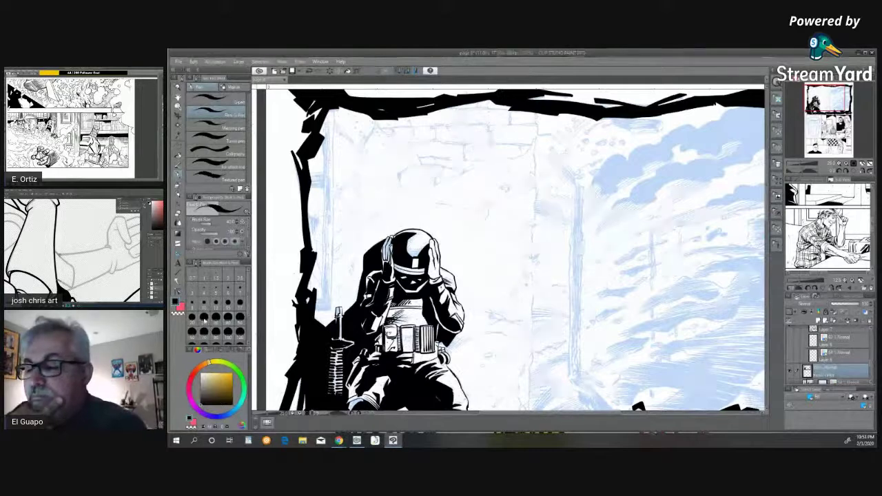
pyautogui.click(206, 313)
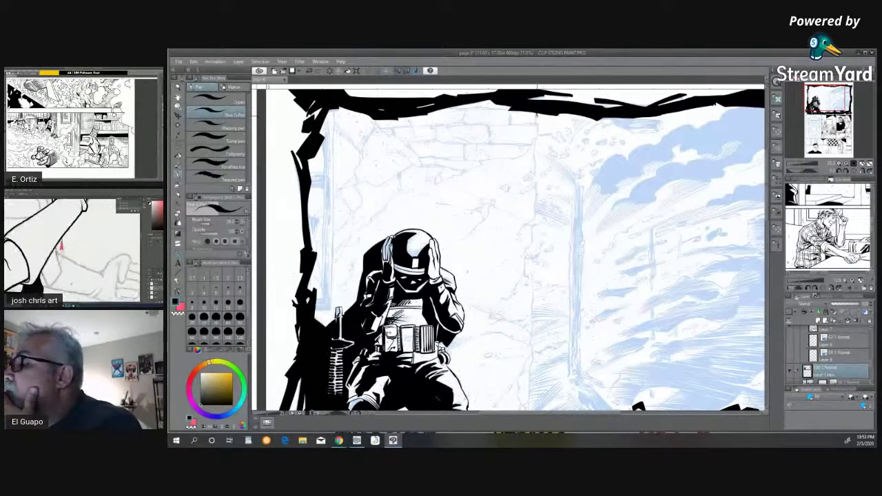
pyautogui.moveTo(537, 124); pyautogui.dragTo(534, 175)
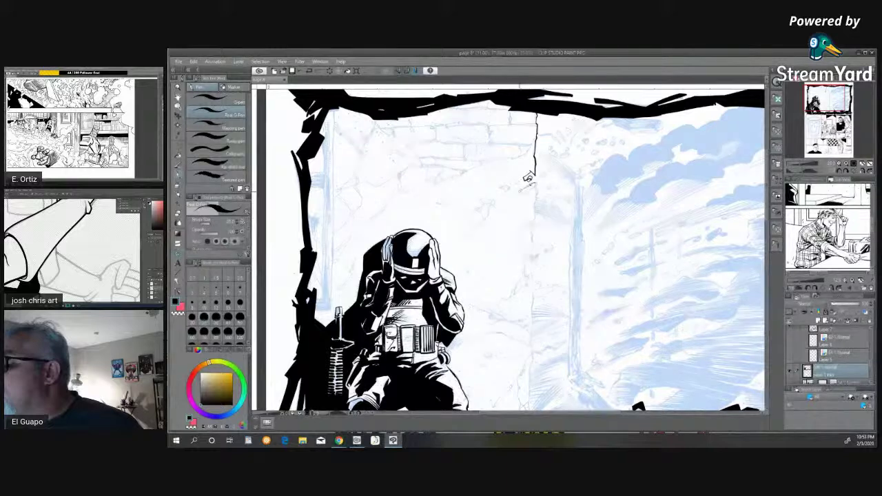
pyautogui.moveTo(521, 193); pyautogui.dragTo(536, 194)
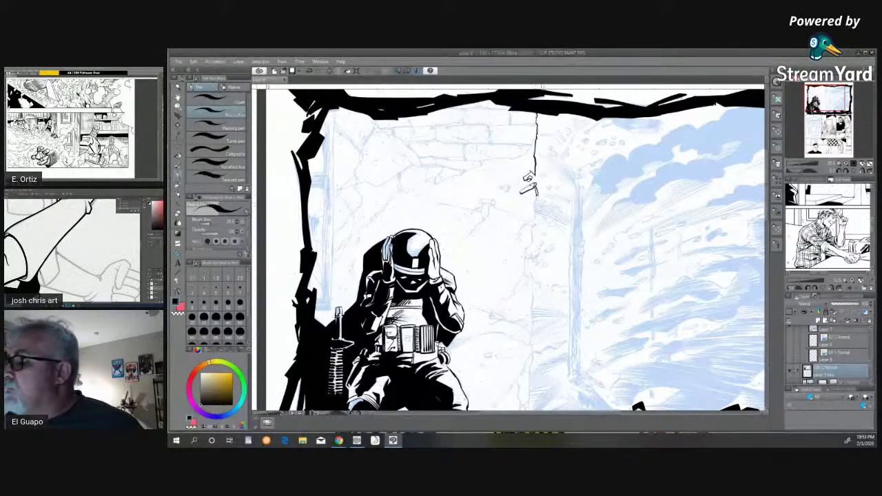
pyautogui.moveTo(536, 202)
pyautogui.mouseDown()
pyautogui.moveTo(521, 229)
pyautogui.moveTo(534, 222)
pyautogui.moveTo(529, 257)
pyautogui.mouseUp()
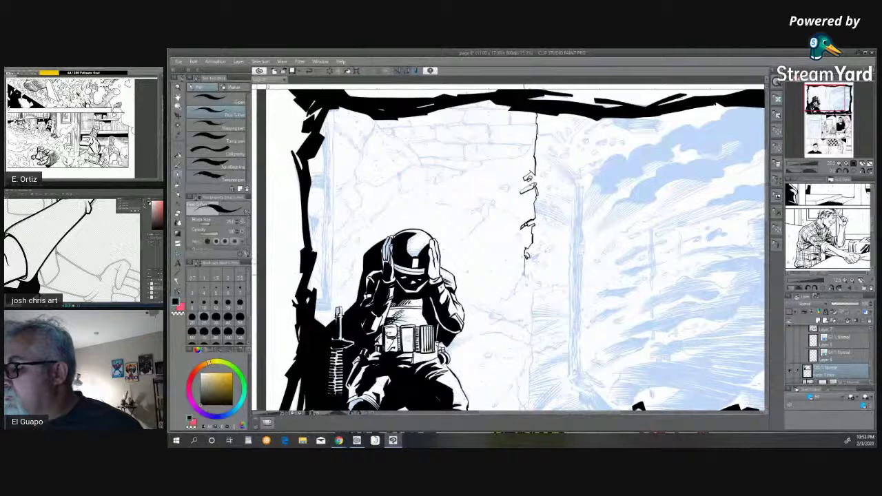
# Step: Continue the broken wall edge down to the black ground and ink the cracks branching from it at mid-height and near the base
pyautogui.moveTo(525, 277)
pyautogui.mouseDown()
pyautogui.moveTo(514, 294)
pyautogui.moveTo(517, 282)
pyautogui.mouseUp()
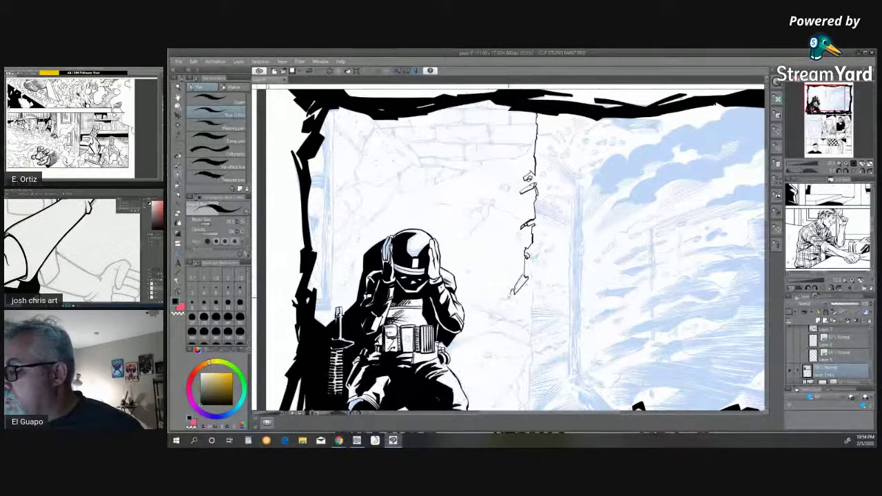
pyautogui.moveTo(505, 296); pyautogui.dragTo(492, 307)
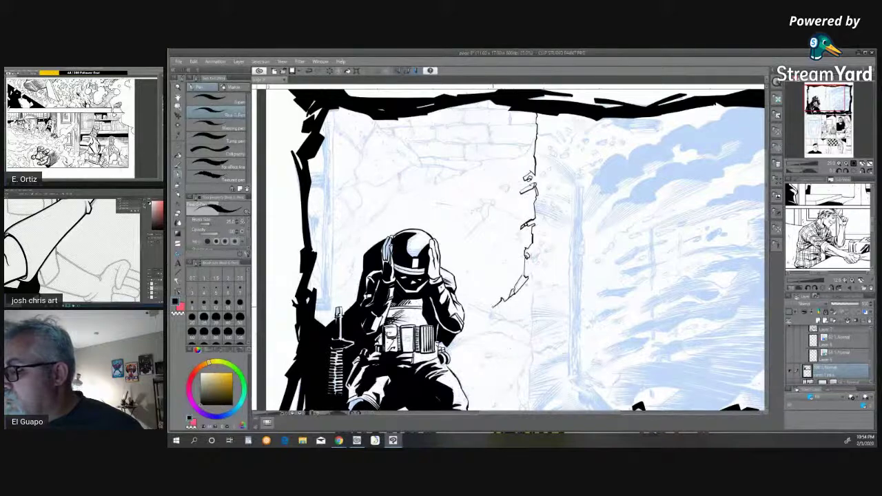
pyautogui.moveTo(532, 271); pyautogui.dragTo(531, 358)
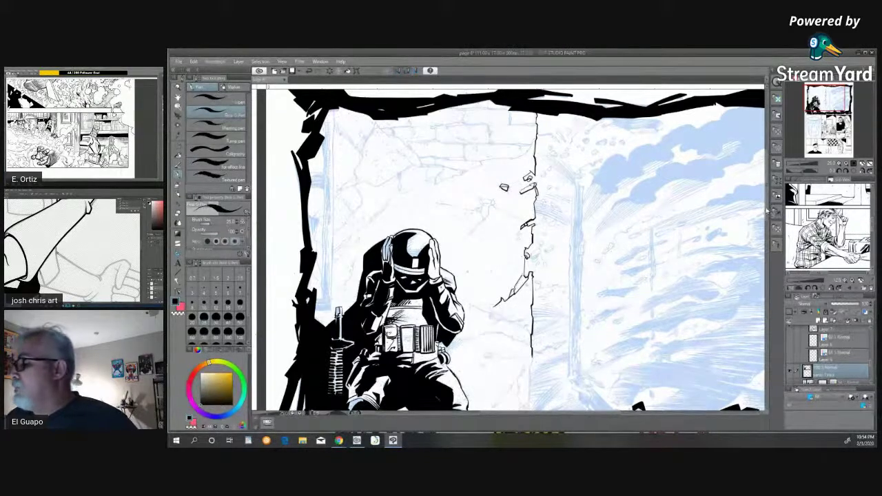
pyautogui.scroll(-3, 503, 186)
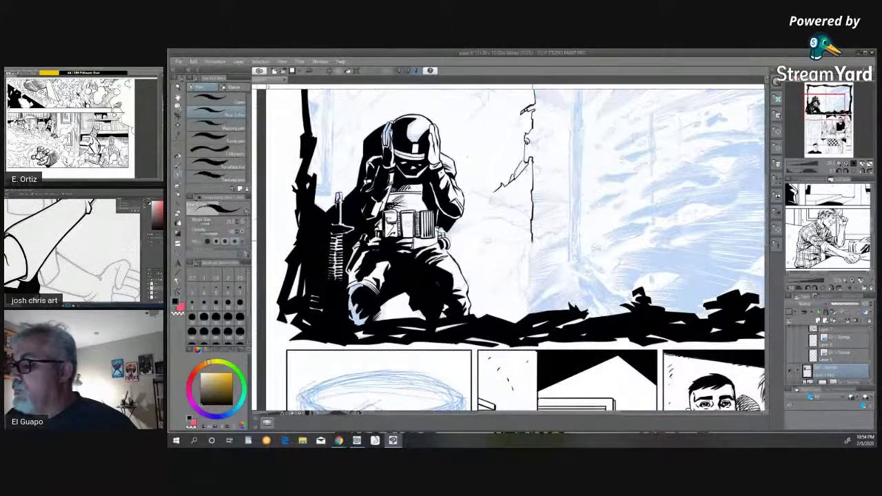
pyautogui.moveTo(531, 245); pyautogui.dragTo(527, 314)
pyautogui.moveTo(525, 250); pyautogui.dragTo(492, 294)
pyautogui.moveTo(517, 262)
pyautogui.mouseDown()
pyautogui.moveTo(509, 273)
pyautogui.moveTo(524, 288)
pyautogui.mouseUp()
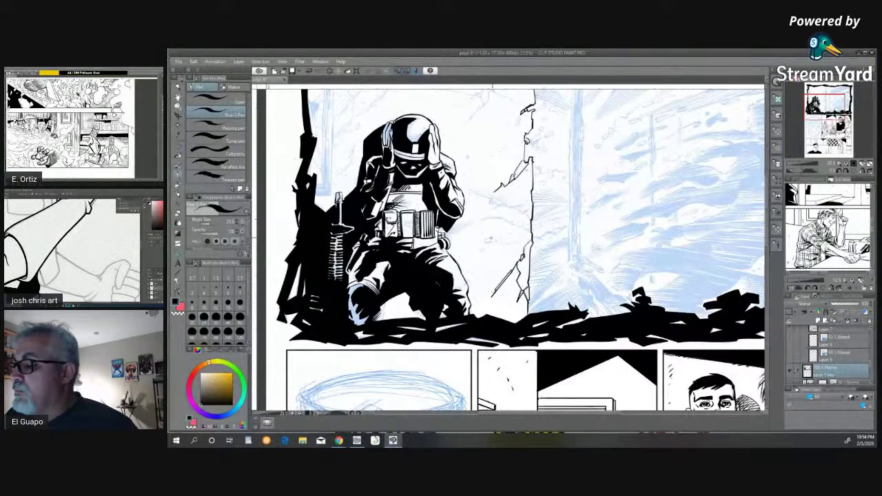
# Step: Ink small plaster chips and jagged horizontal cracks on the wall between the figure's elbow and the wall edge
pyautogui.moveTo(483, 240); pyautogui.dragTo(492, 241)
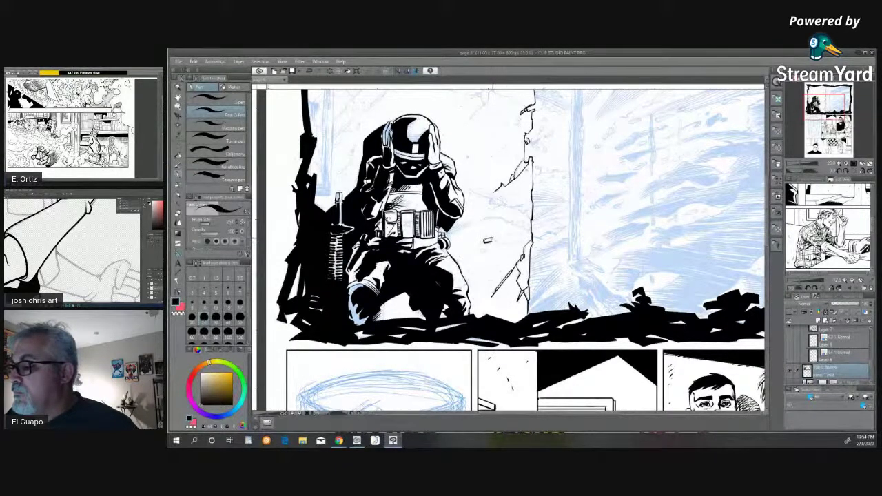
pyautogui.moveTo(480, 250); pyautogui.dragTo(486, 250)
pyautogui.moveTo(477, 220)
pyautogui.mouseDown()
pyautogui.moveTo(501, 217)
pyautogui.moveTo(529, 231)
pyautogui.moveTo(527, 214)
pyautogui.mouseUp()
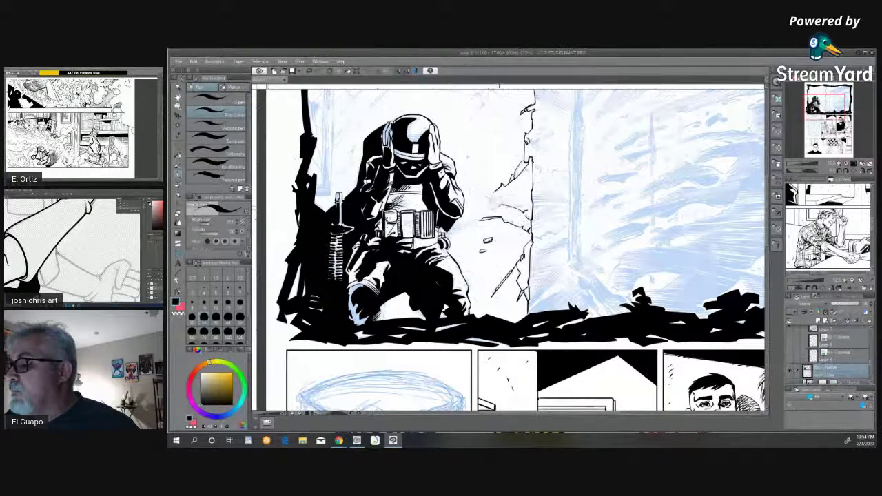
pyautogui.moveTo(492, 202)
pyautogui.mouseDown()
pyautogui.moveTo(467, 190)
pyautogui.moveTo(487, 195)
pyautogui.mouseUp()
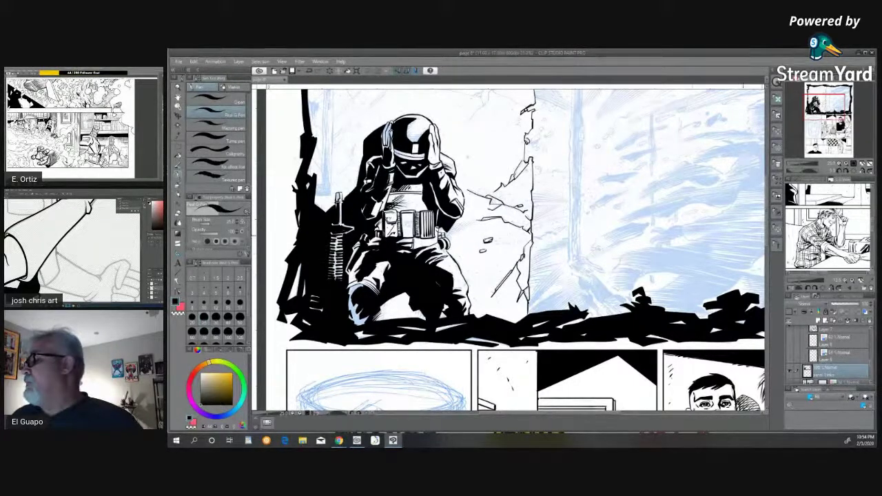
# Step: Ink the long cracks across the wall above the helmet and the broken plaster lines between the figure and the window frame
pyautogui.scroll(3, 513, 251)
pyautogui.scroll(1, 514, 251)
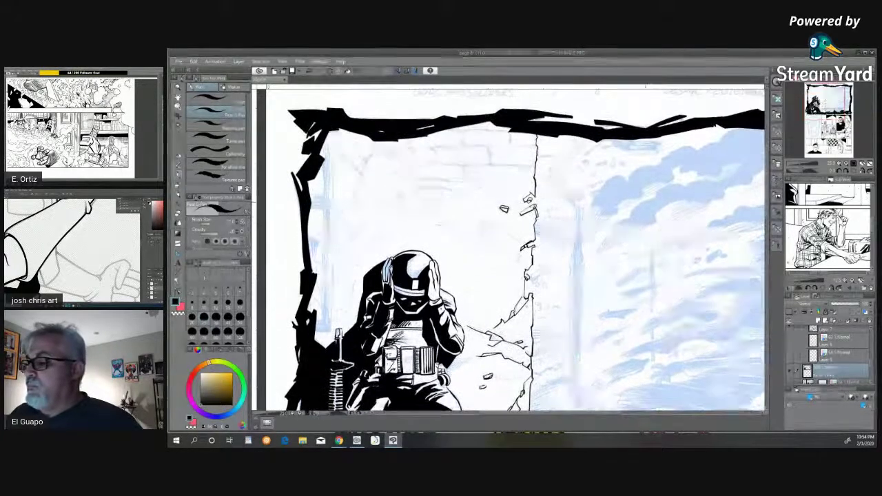
pyautogui.moveTo(503, 227); pyautogui.dragTo(456, 265)
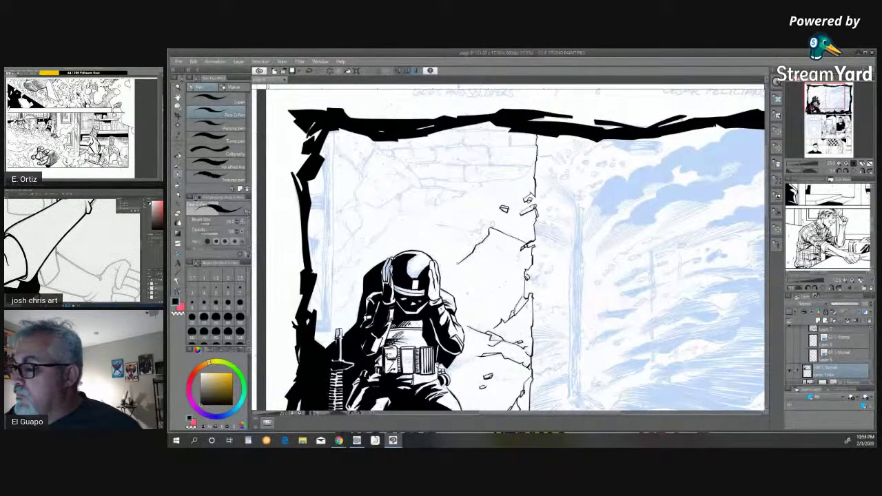
pyautogui.moveTo(481, 234)
pyautogui.mouseDown()
pyautogui.moveTo(478, 225)
pyautogui.moveTo(496, 226)
pyautogui.moveTo(442, 202)
pyautogui.moveTo(434, 224)
pyautogui.moveTo(443, 203)
pyautogui.moveTo(433, 199)
pyautogui.moveTo(390, 223)
pyautogui.moveTo(332, 288)
pyautogui.mouseUp()
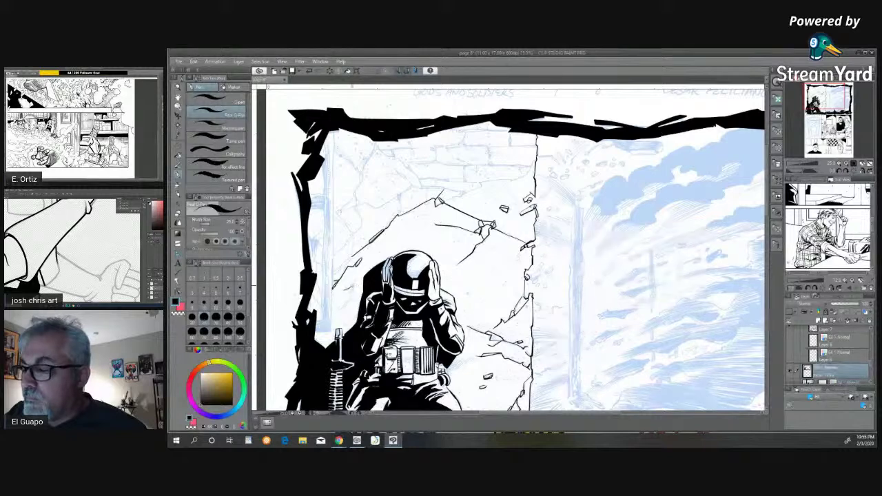
pyautogui.moveTo(350, 283)
pyautogui.mouseDown()
pyautogui.moveTo(339, 312)
pyautogui.moveTo(355, 297)
pyautogui.mouseUp()
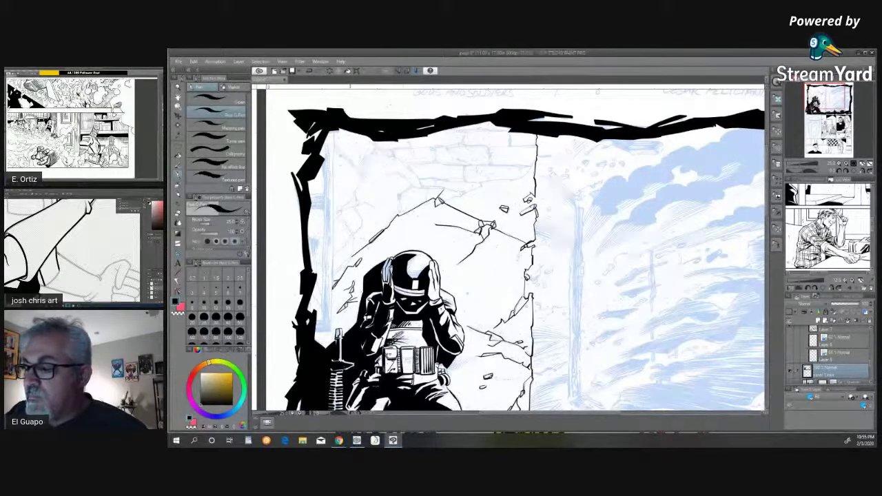
pyautogui.moveTo(333, 273)
pyautogui.mouseDown()
pyautogui.moveTo(350, 256)
pyautogui.moveTo(339, 269)
pyautogui.mouseUp()
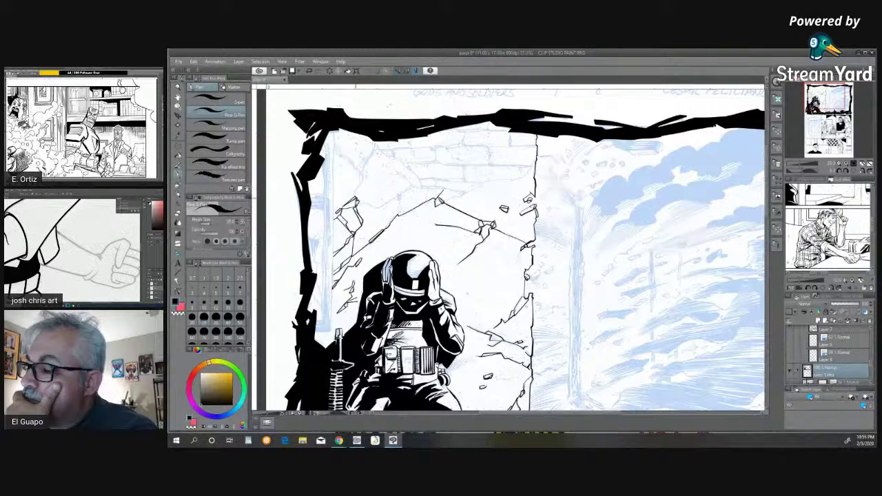
# Step: Ink the jagged plaster boundary below the exposed bricks across to the wall edge, plus the crack descending near the upper-left corner
pyautogui.moveTo(378, 208)
pyautogui.mouseDown()
pyautogui.moveTo(413, 186)
pyautogui.moveTo(443, 189)
pyautogui.moveTo(437, 197)
pyautogui.mouseUp()
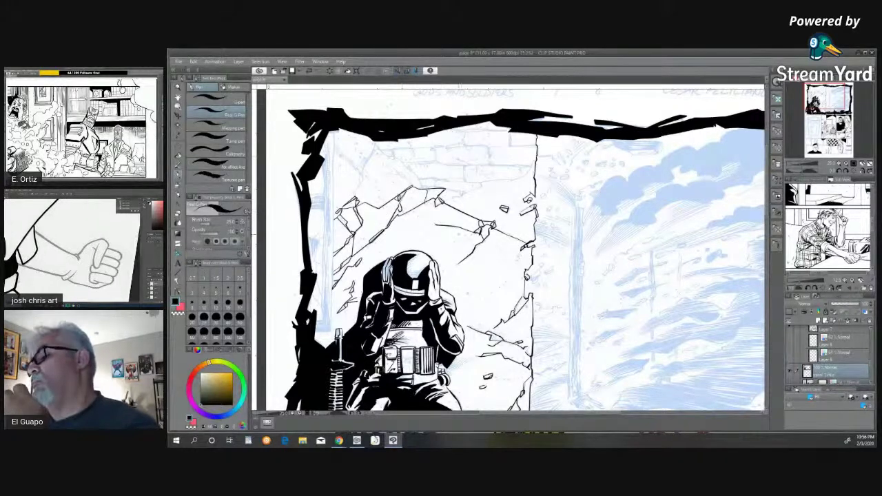
pyautogui.moveTo(443, 189); pyautogui.dragTo(458, 195)
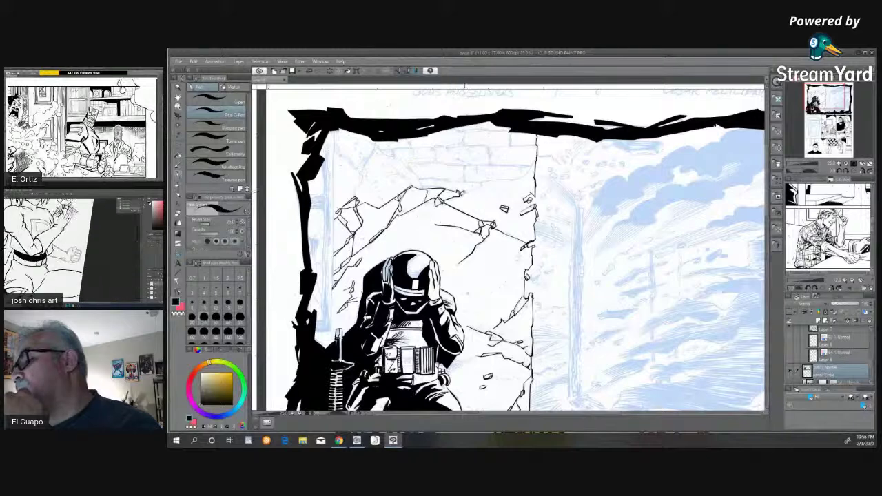
pyautogui.moveTo(462, 194); pyautogui.dragTo(535, 161)
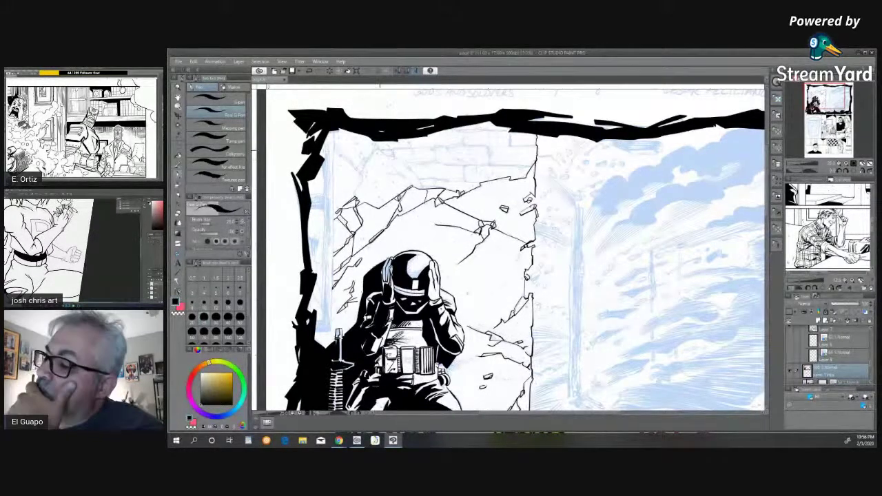
pyautogui.moveTo(376, 144)
pyautogui.mouseDown()
pyautogui.moveTo(358, 168)
pyautogui.moveTo(359, 186)
pyautogui.mouseUp()
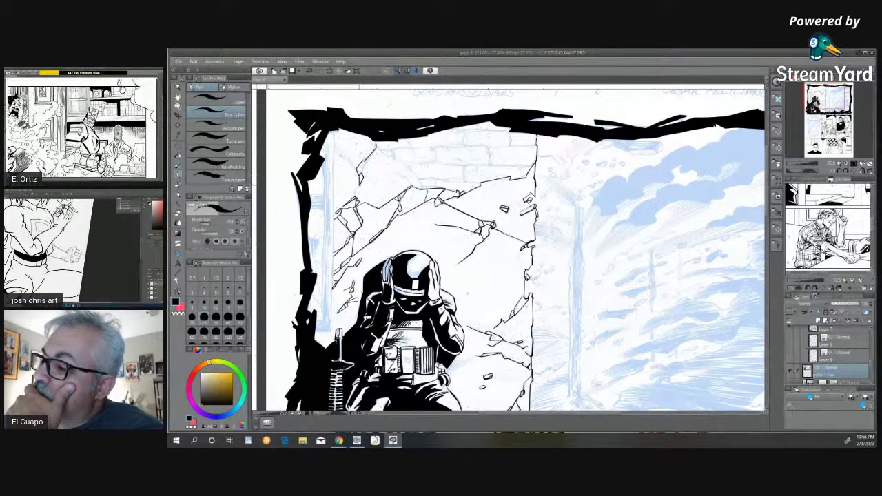
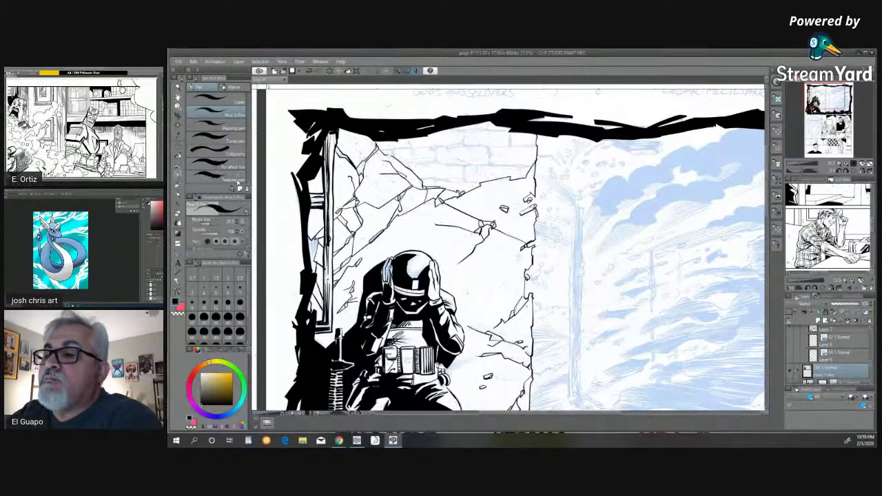
# Step: Ink the mortar joints of the exposed bricks under the panel's upper border with a heavier pen, thickening some vertical joints
pyautogui.click(239, 168)
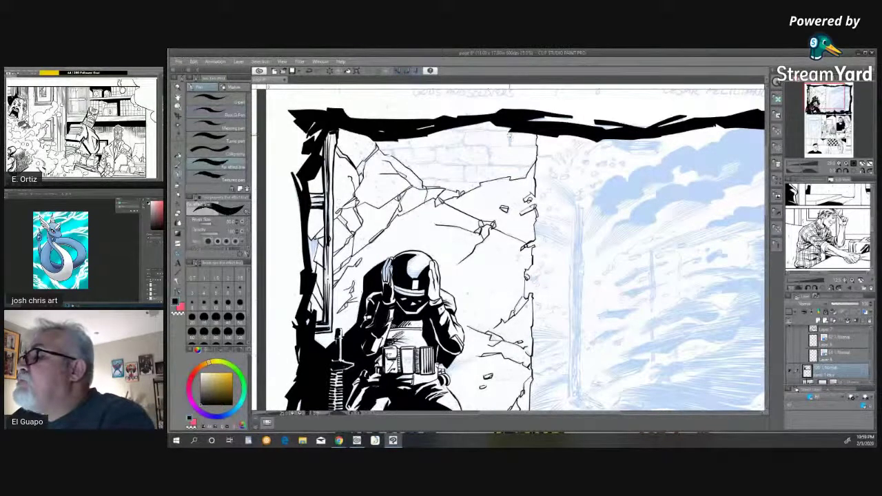
pyautogui.moveTo(509, 135); pyautogui.dragTo(509, 146)
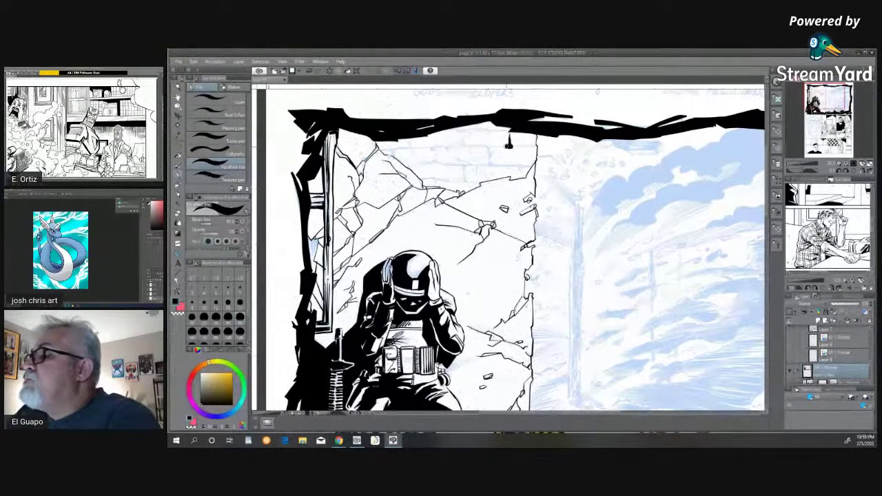
pyautogui.moveTo(509, 146)
pyautogui.mouseDown()
pyautogui.moveTo(488, 148)
pyautogui.moveTo(488, 163)
pyautogui.moveTo(527, 166)
pyautogui.moveTo(441, 165)
pyautogui.moveTo(456, 182)
pyautogui.moveTo(424, 179)
pyautogui.moveTo(436, 151)
pyautogui.moveTo(384, 149)
pyautogui.mouseUp()
pyautogui.hotkey('ctrl', 'z')
pyautogui.moveTo(449, 147); pyautogui.dragTo(465, 131)
pyautogui.moveTo(448, 131)
pyautogui.mouseDown()
pyautogui.moveTo(490, 123)
pyautogui.moveTo(510, 131)
pyautogui.mouseUp()
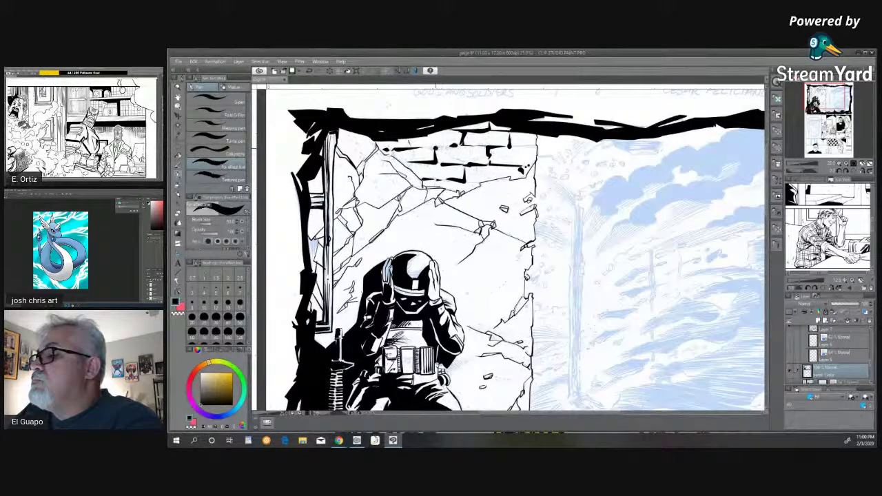
pyautogui.moveTo(488, 148); pyautogui.dragTo(486, 164)
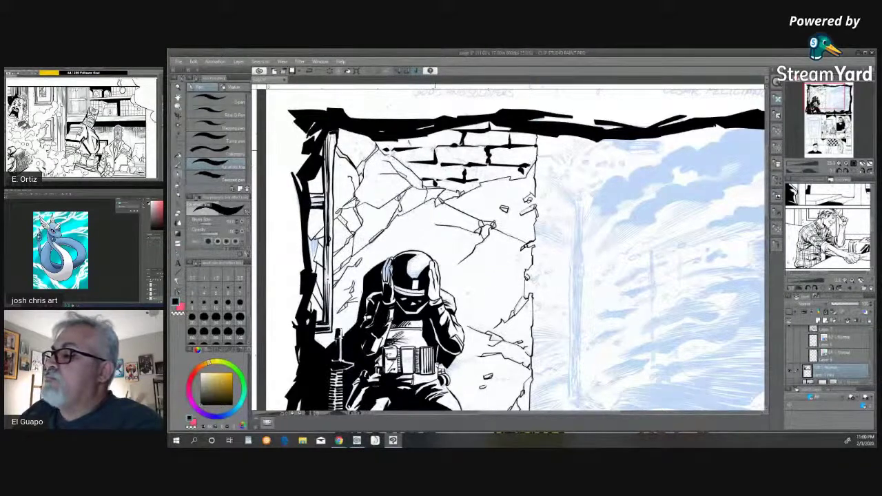
# Step: Ink the wavy outlines of the dark cloud bands beneath the panel's upper border, beyond the brick wall, with the textured pen
pyautogui.click(220, 176)
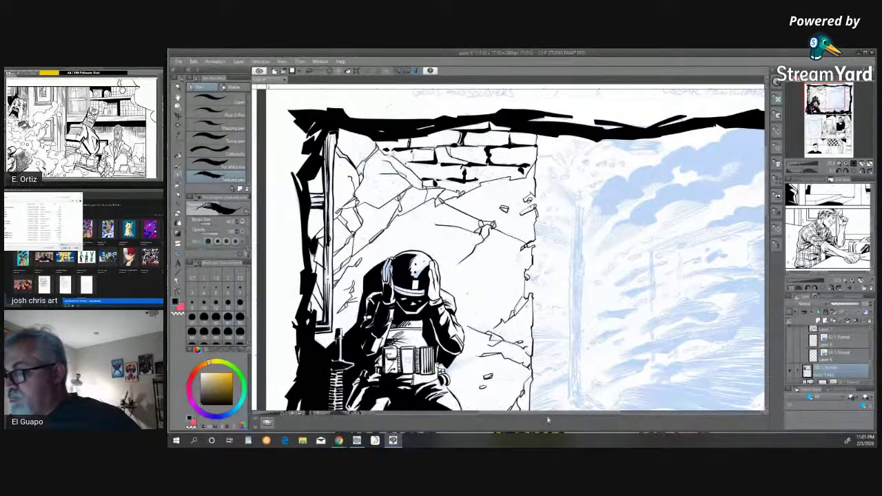
pyautogui.moveTo(551, 414); pyautogui.dragTo(595, 417)
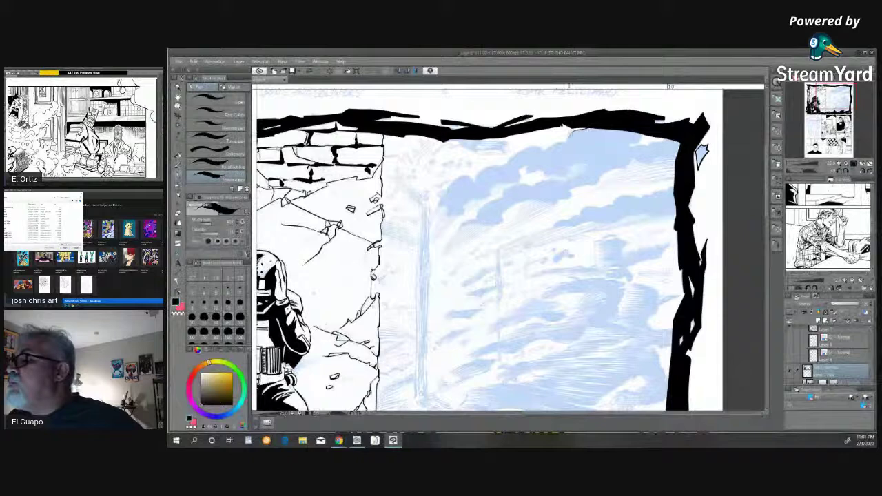
pyautogui.moveTo(557, 142)
pyautogui.mouseDown()
pyautogui.moveTo(448, 182)
pyautogui.moveTo(438, 207)
pyautogui.moveTo(462, 212)
pyautogui.moveTo(530, 162)
pyautogui.moveTo(524, 171)
pyautogui.moveTo(551, 175)
pyautogui.moveTo(584, 164)
pyautogui.moveTo(557, 182)
pyautogui.moveTo(540, 178)
pyautogui.moveTo(482, 200)
pyautogui.moveTo(478, 217)
pyautogui.moveTo(493, 222)
pyautogui.moveTo(574, 196)
pyautogui.moveTo(631, 161)
pyautogui.moveTo(672, 160)
pyautogui.moveTo(660, 140)
pyautogui.moveTo(622, 146)
pyautogui.moveTo(644, 136)
pyautogui.mouseUp()
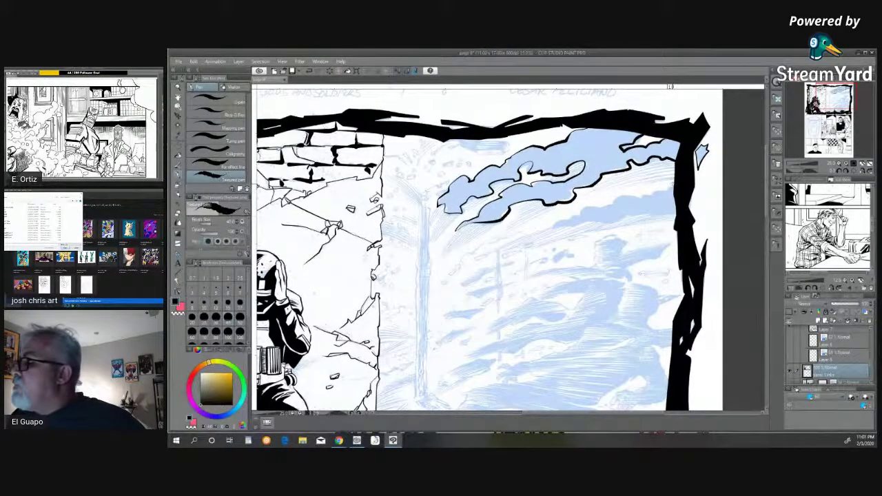
pyautogui.moveTo(665, 188)
pyautogui.mouseDown()
pyautogui.moveTo(593, 207)
pyautogui.moveTo(534, 236)
pyautogui.moveTo(674, 216)
pyautogui.mouseUp()
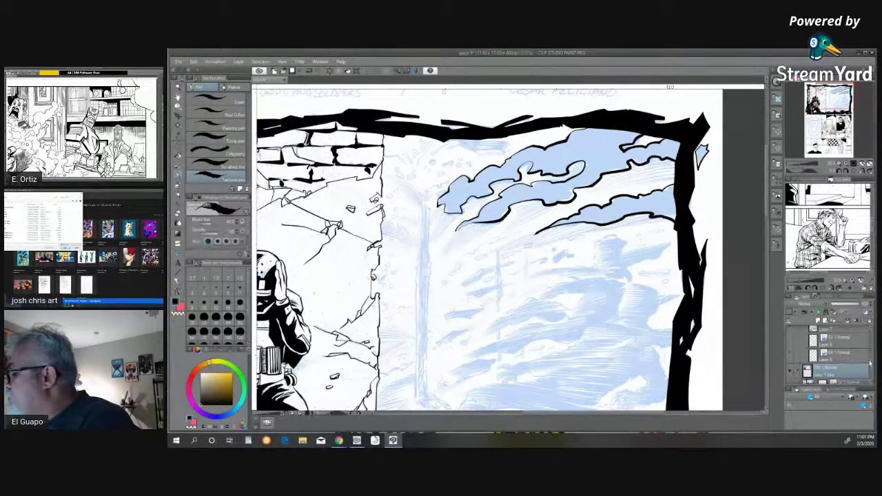
# Step: Hide the blue sketch layer, fill the outlined cloud bands with solid black on the inks layer, and show the sketch again
pyautogui.moveTo(869, 360); pyautogui.dragTo(869, 366)
pyautogui.click(842, 361)
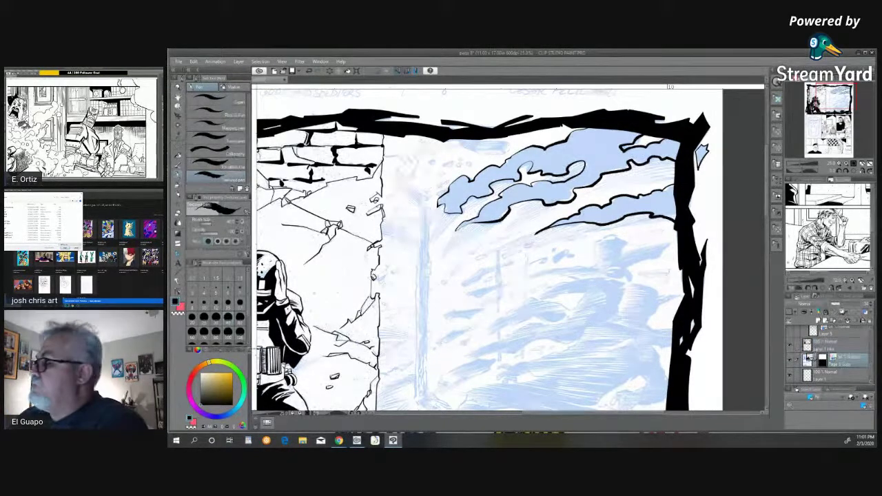
pyautogui.click(790, 360)
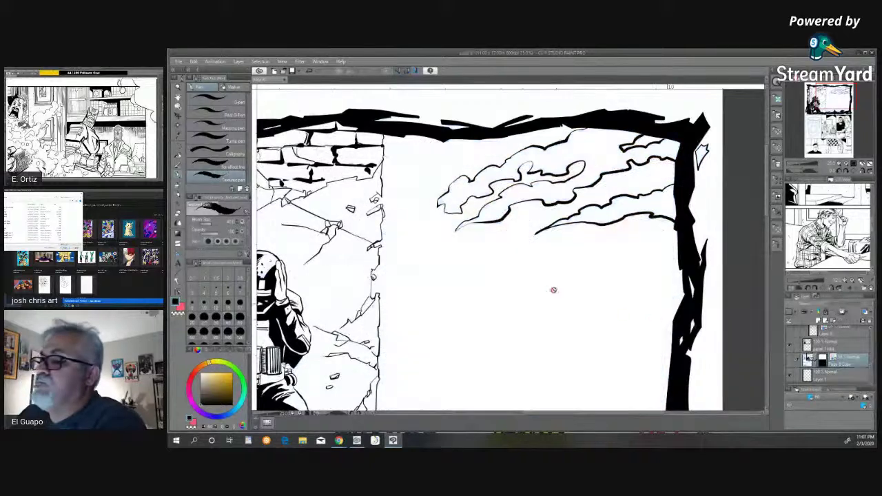
pyautogui.click(180, 156)
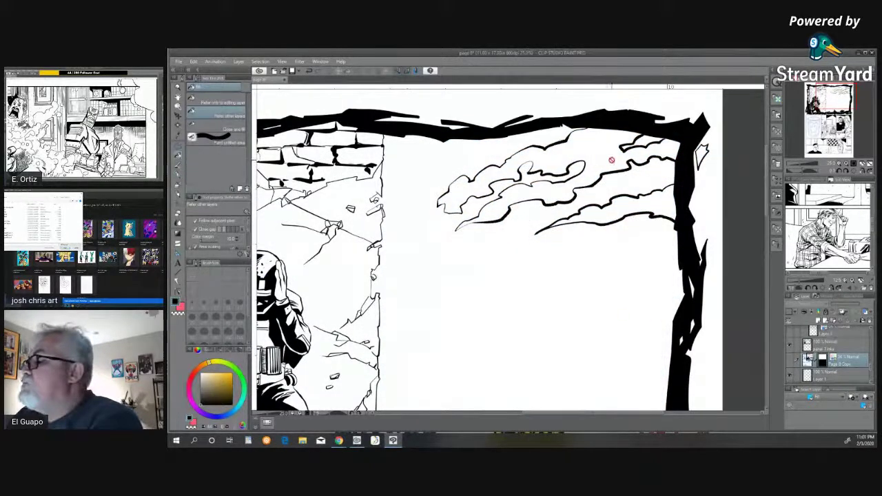
pyautogui.click(842, 348)
pyautogui.click(625, 159)
pyautogui.click(658, 202)
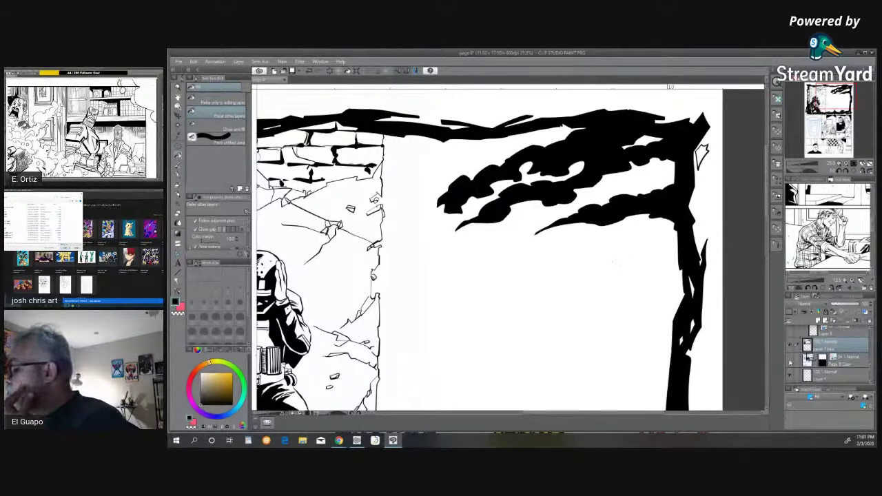
pyautogui.click(790, 361)
# Step: Ink the vertical pole beside the wall, the flying debris chunks and the thin smoke contour with the Real G-Pen
pyautogui.moveTo(766, 206); pyautogui.dragTo(764, 224)
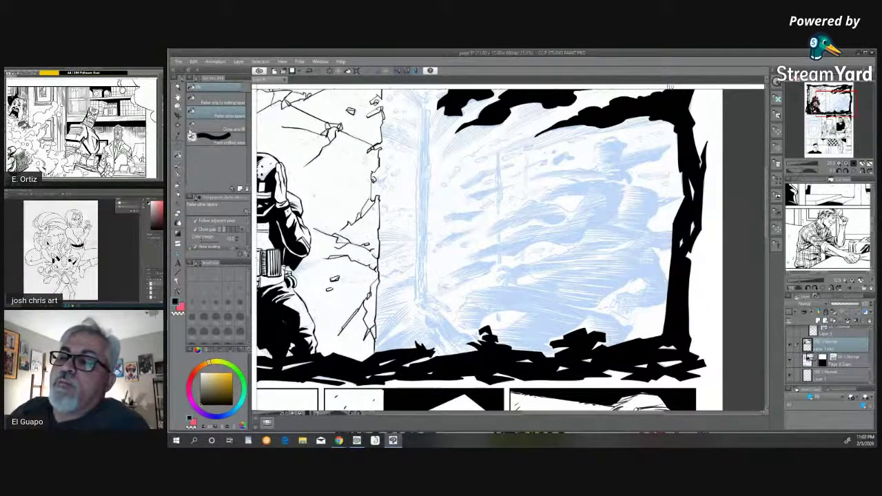
pyautogui.click(177, 174)
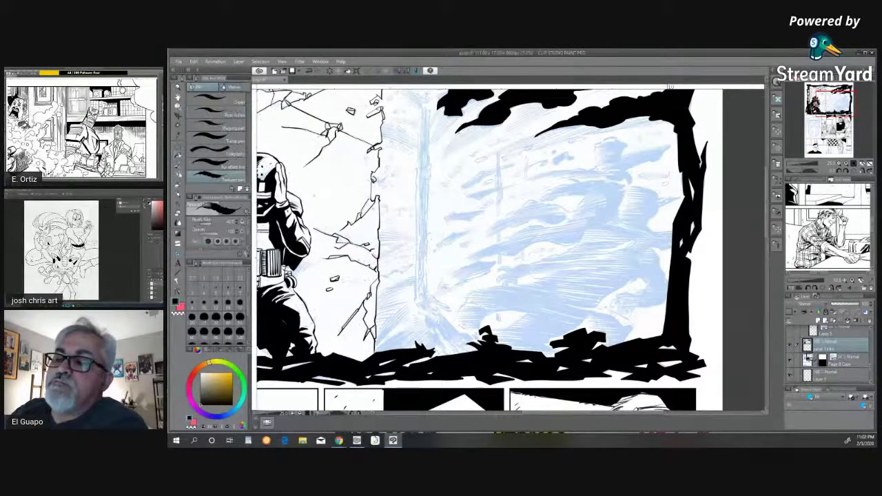
pyautogui.click(234, 115)
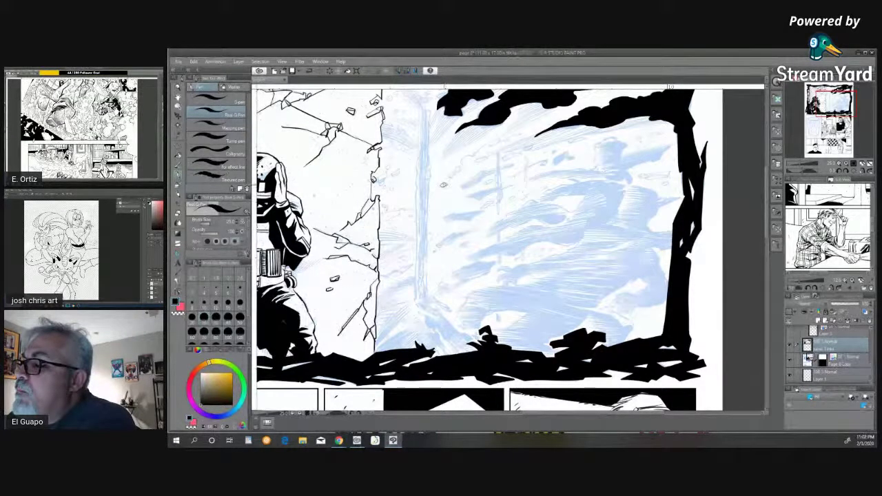
pyautogui.moveTo(453, 173)
pyautogui.mouseDown()
pyautogui.moveTo(481, 149)
pyautogui.moveTo(570, 113)
pyautogui.mouseUp()
pyautogui.moveTo(525, 130); pyautogui.dragTo(498, 144)
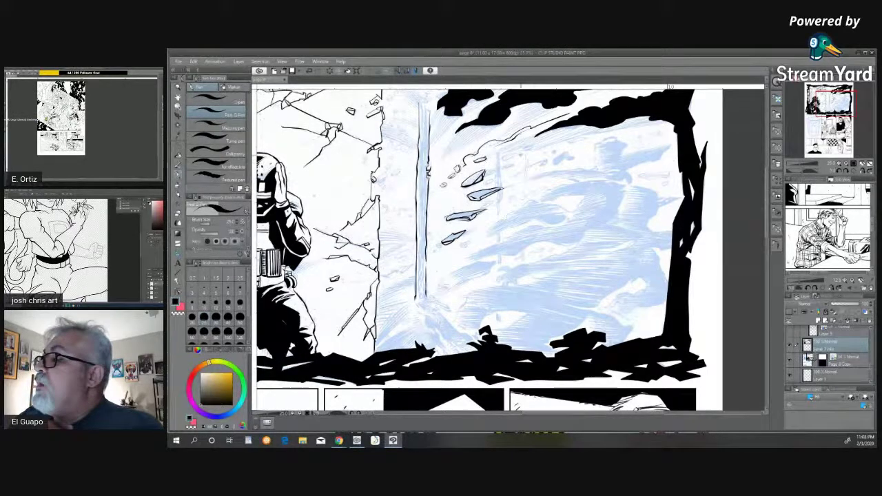
pyautogui.moveTo(507, 155); pyautogui.dragTo(514, 158)
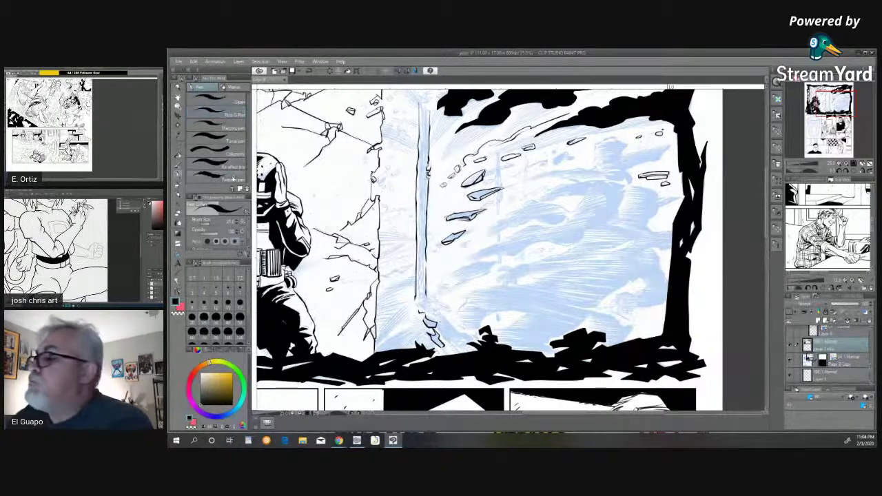
# Step: Ink jagged, heavy outlines around the upper shadow shapes near the panel's side border with the textured pen
pyautogui.click(233, 178)
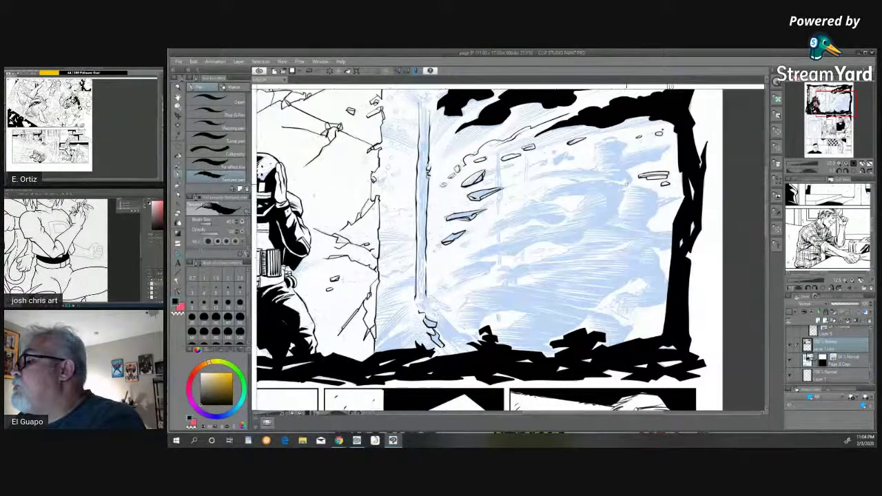
pyautogui.moveTo(608, 183)
pyautogui.mouseDown()
pyautogui.moveTo(589, 184)
pyautogui.moveTo(600, 190)
pyautogui.moveTo(594, 218)
pyautogui.moveTo(550, 239)
pyautogui.mouseUp()
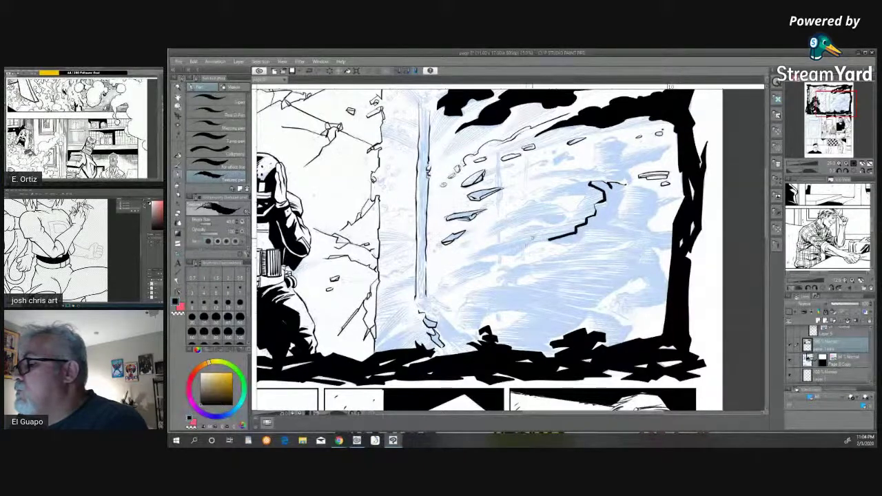
pyautogui.moveTo(550, 241)
pyautogui.mouseDown()
pyautogui.moveTo(616, 217)
pyautogui.moveTo(617, 186)
pyautogui.moveTo(625, 184)
pyautogui.moveTo(617, 194)
pyautogui.moveTo(629, 183)
pyautogui.moveTo(608, 176)
pyautogui.moveTo(611, 166)
pyautogui.moveTo(666, 148)
pyautogui.moveTo(604, 164)
pyautogui.moveTo(611, 157)
pyautogui.moveTo(602, 148)
pyautogui.moveTo(619, 166)
pyautogui.mouseUp()
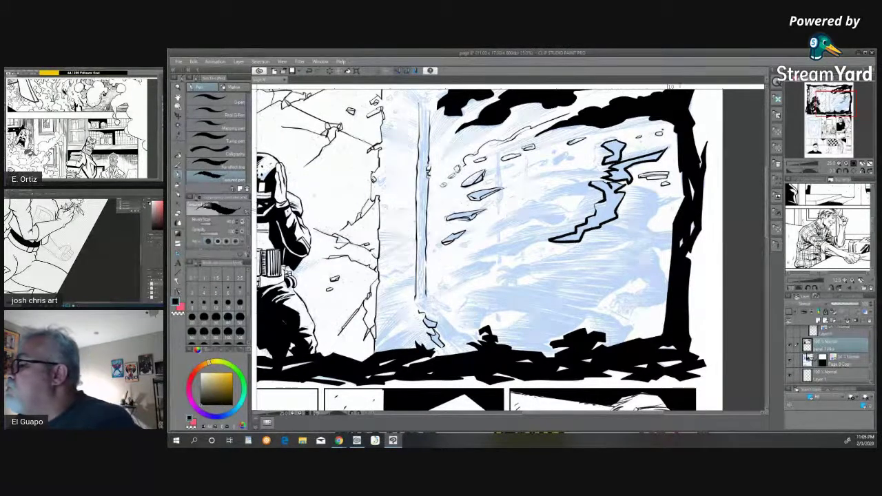
pyautogui.moveTo(641, 189)
pyautogui.mouseDown()
pyautogui.moveTo(643, 220)
pyautogui.moveTo(626, 230)
pyautogui.moveTo(645, 229)
pyautogui.mouseUp()
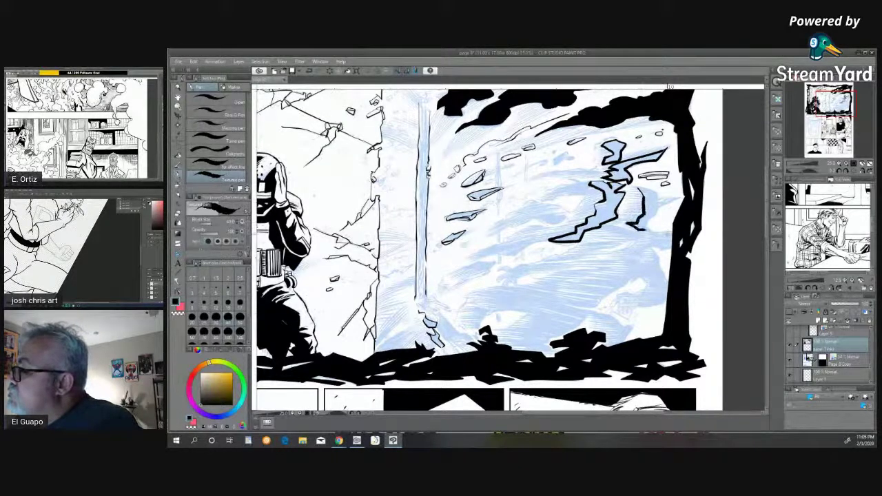
pyautogui.moveTo(637, 186)
pyautogui.mouseDown()
pyautogui.moveTo(659, 194)
pyautogui.moveTo(649, 235)
pyautogui.mouseUp()
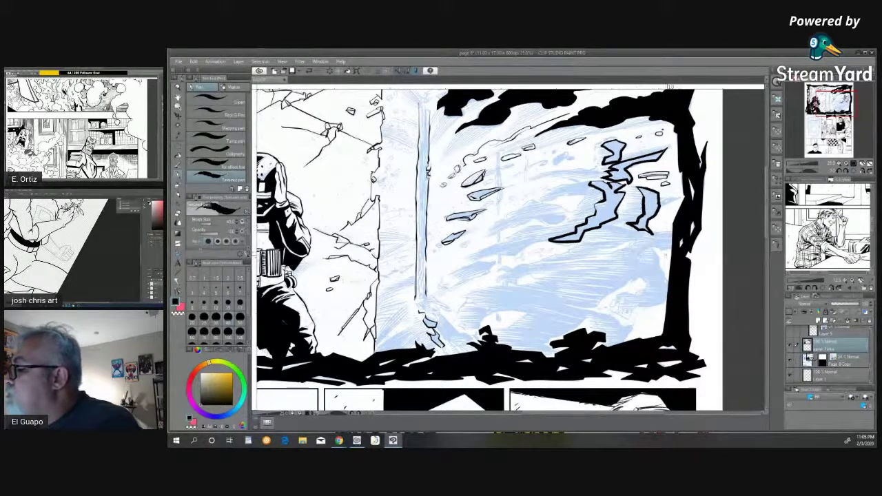
# Step: Ink the jagged contours of the lower shadow shapes from the side border across to the rubble, including the small chunk above it
pyautogui.moveTo(645, 247)
pyautogui.mouseDown()
pyautogui.moveTo(671, 246)
pyautogui.moveTo(646, 244)
pyautogui.moveTo(673, 241)
pyautogui.moveTo(653, 241)
pyautogui.moveTo(669, 284)
pyautogui.mouseUp()
pyautogui.moveTo(658, 244)
pyautogui.mouseDown()
pyautogui.moveTo(593, 308)
pyautogui.moveTo(641, 275)
pyautogui.moveTo(666, 288)
pyautogui.moveTo(635, 308)
pyautogui.moveTo(666, 302)
pyautogui.mouseUp()
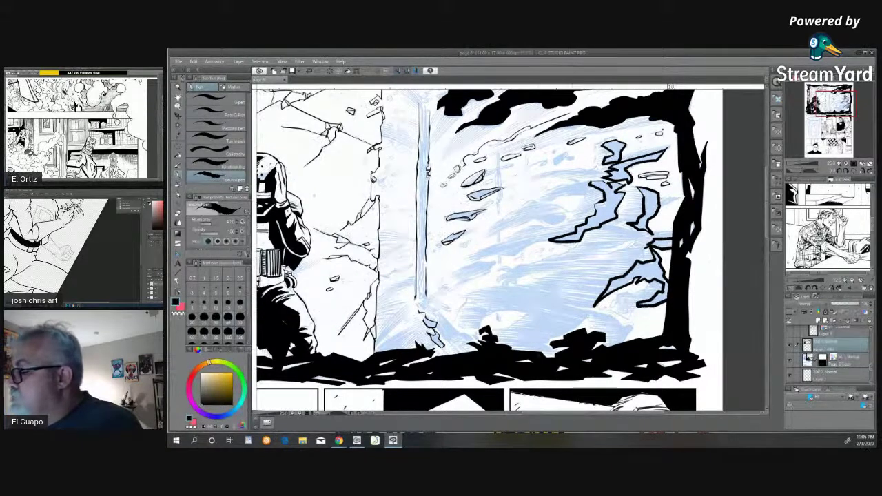
pyautogui.moveTo(592, 310)
pyautogui.mouseDown()
pyautogui.moveTo(565, 308)
pyautogui.moveTo(515, 342)
pyautogui.moveTo(552, 349)
pyautogui.moveTo(541, 338)
pyautogui.moveTo(590, 310)
pyautogui.moveTo(632, 333)
pyautogui.moveTo(619, 345)
pyautogui.moveTo(585, 310)
pyautogui.moveTo(588, 302)
pyautogui.moveTo(579, 312)
pyautogui.moveTo(600, 303)
pyautogui.moveTo(492, 304)
pyautogui.moveTo(570, 308)
pyautogui.moveTo(525, 306)
pyautogui.moveTo(537, 307)
pyautogui.mouseUp()
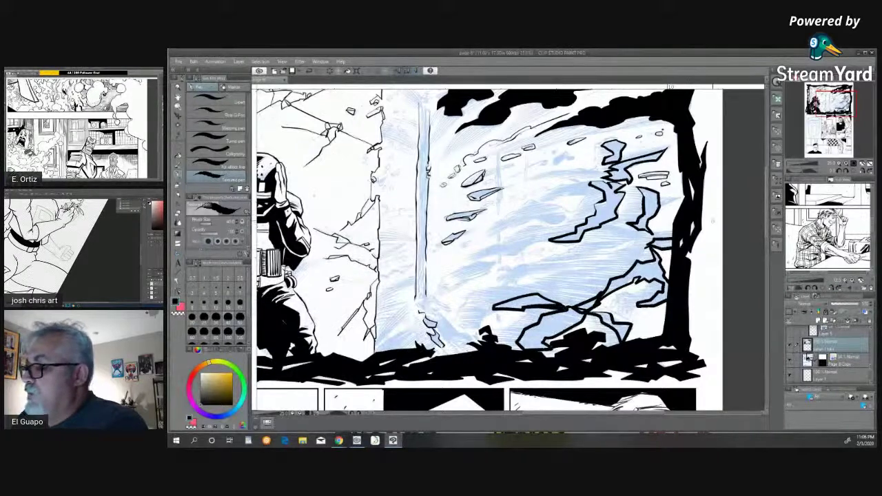
pyautogui.moveTo(485, 318)
pyautogui.mouseDown()
pyautogui.moveTo(481, 309)
pyautogui.moveTo(469, 323)
pyautogui.moveTo(476, 331)
pyautogui.moveTo(487, 314)
pyautogui.mouseUp()
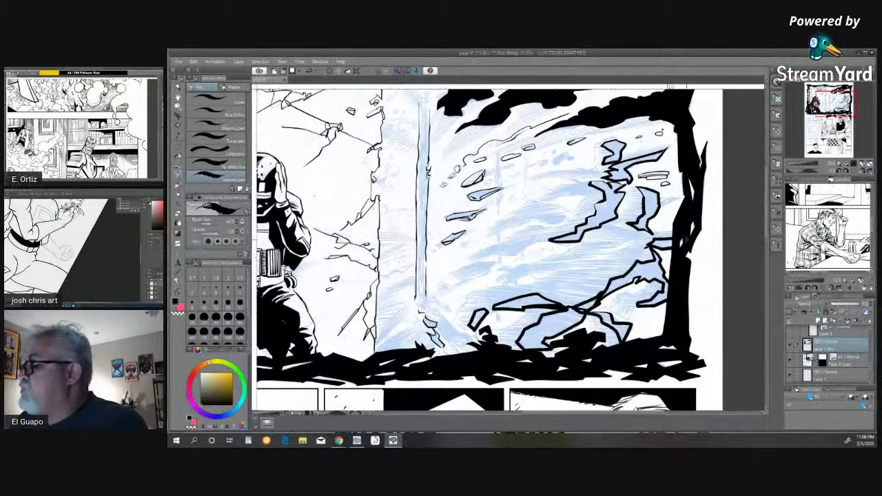
# Step: Extend the upper shadow contour toward the pole and ink the separate small shadow shapes between the debris and the side border
pyautogui.moveTo(566, 217)
pyautogui.mouseDown()
pyautogui.moveTo(551, 225)
pyautogui.moveTo(536, 218)
pyautogui.moveTo(544, 211)
pyautogui.moveTo(568, 216)
pyautogui.moveTo(483, 252)
pyautogui.moveTo(548, 239)
pyautogui.mouseUp()
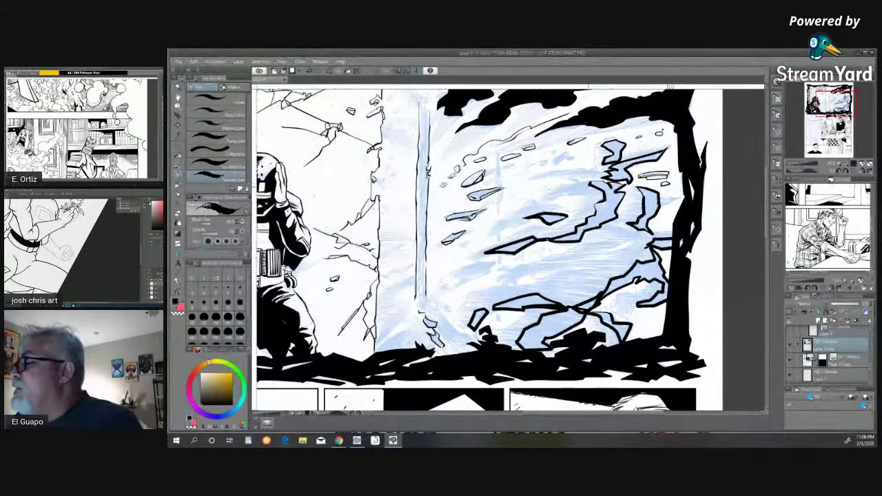
pyautogui.moveTo(586, 179)
pyautogui.mouseDown()
pyautogui.moveTo(564, 189)
pyautogui.moveTo(594, 184)
pyautogui.mouseUp()
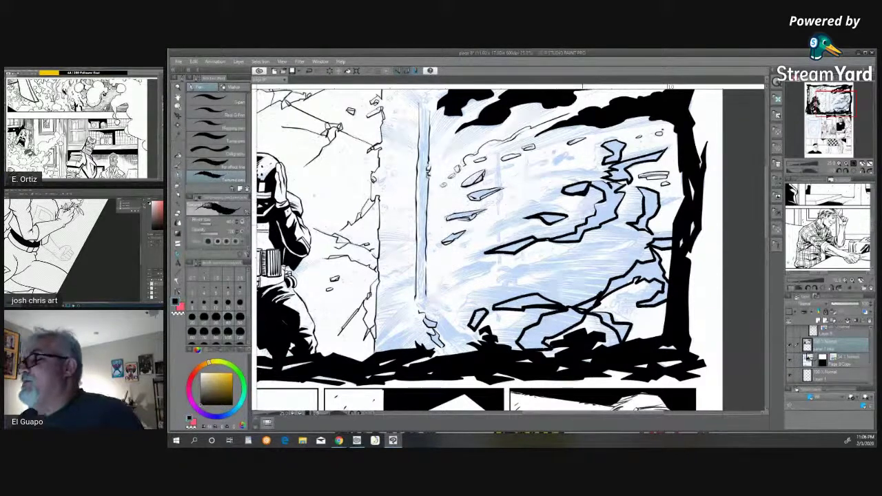
pyautogui.moveTo(563, 154)
pyautogui.mouseDown()
pyautogui.moveTo(552, 163)
pyautogui.moveTo(573, 156)
pyautogui.mouseUp()
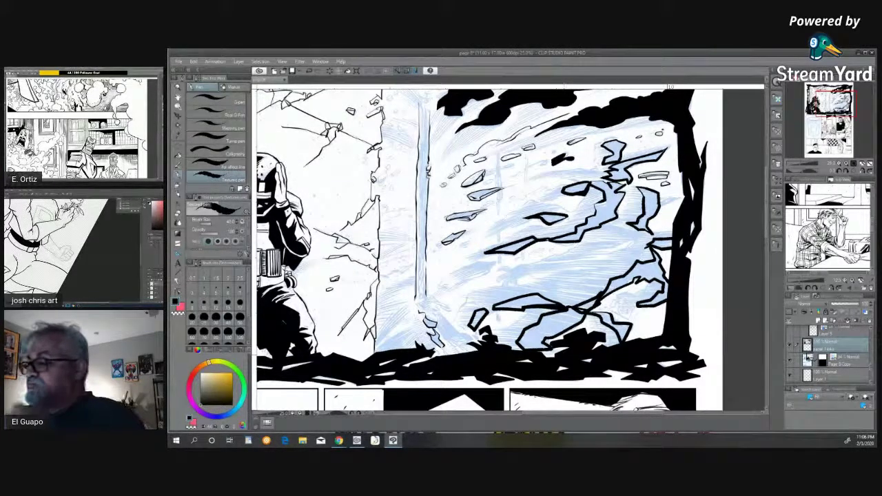
# Step: Ink the small angular shard outline below the central debris and hide the blue sketch layer
pyautogui.moveTo(464, 268)
pyautogui.mouseDown()
pyautogui.moveTo(494, 264)
pyautogui.moveTo(467, 266)
pyautogui.mouseUp()
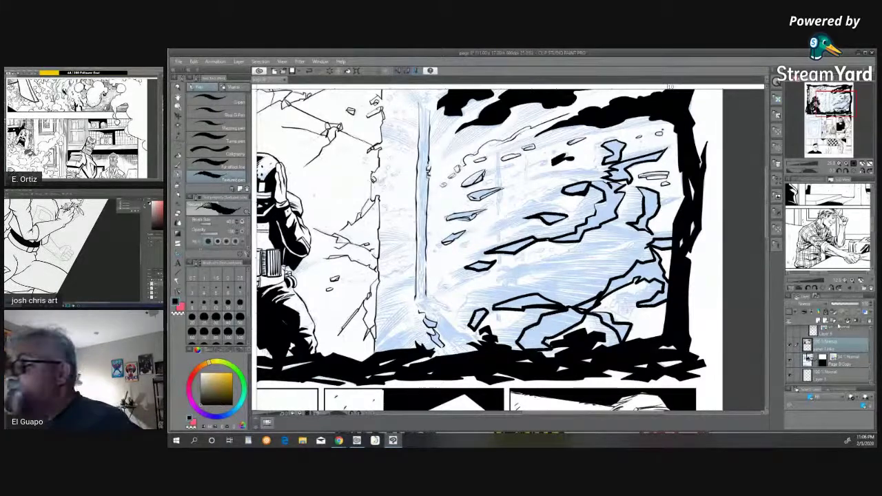
pyautogui.click(790, 360)
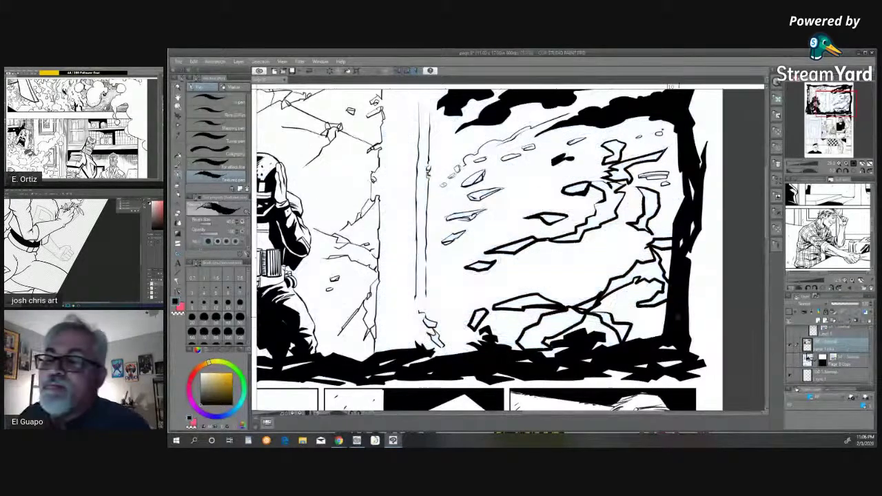
# Step: Fill the outlined debris shapes in the upper and middle part of the explosion with black, using the Refer other layers fill
pyautogui.click(178, 155)
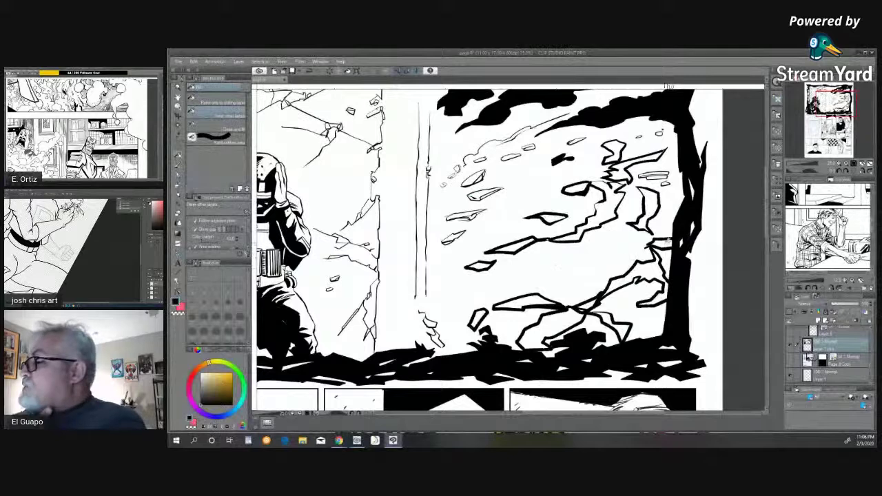
pyautogui.click(616, 152)
pyautogui.click(624, 173)
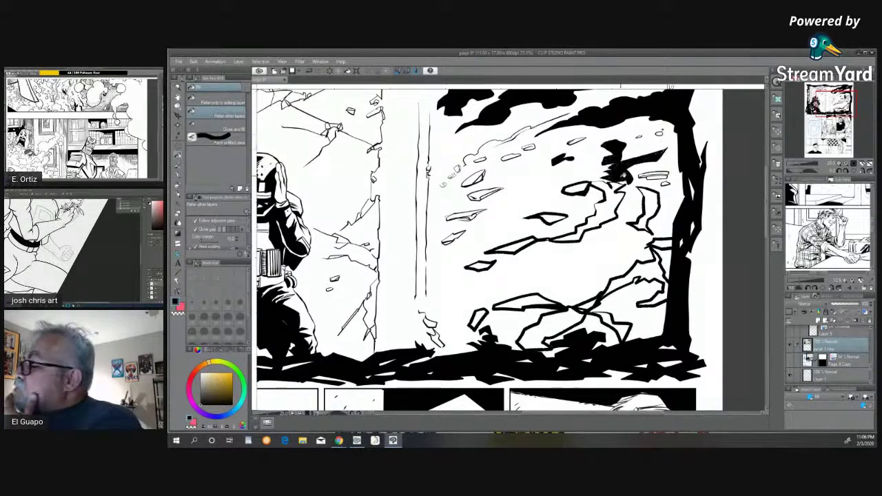
pyautogui.click(614, 199)
pyautogui.click(584, 189)
pyautogui.click(553, 218)
pyautogui.click(521, 244)
pyautogui.click(483, 266)
pyautogui.click(648, 207)
pyautogui.click(661, 240)
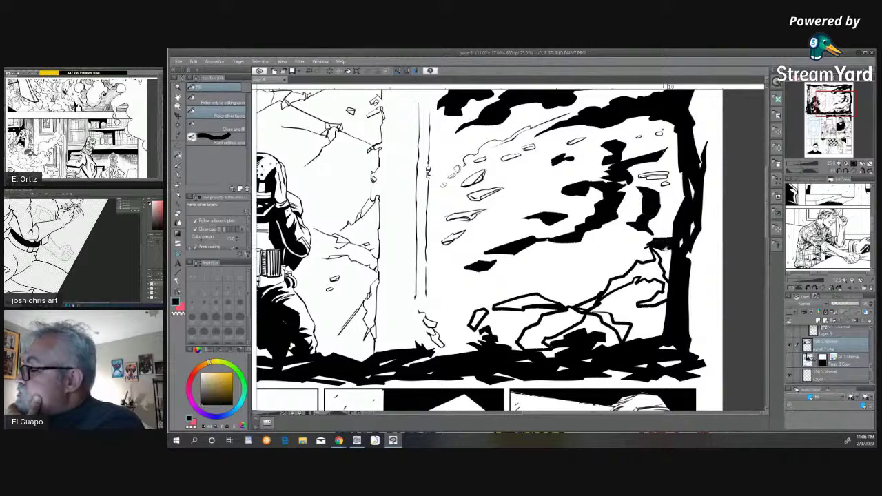
# Step: Fill the outlined debris shapes in the lower part of the explosion with black, undoing the fill that spills into the background
pyautogui.click(640, 279)
pyautogui.click(586, 304)
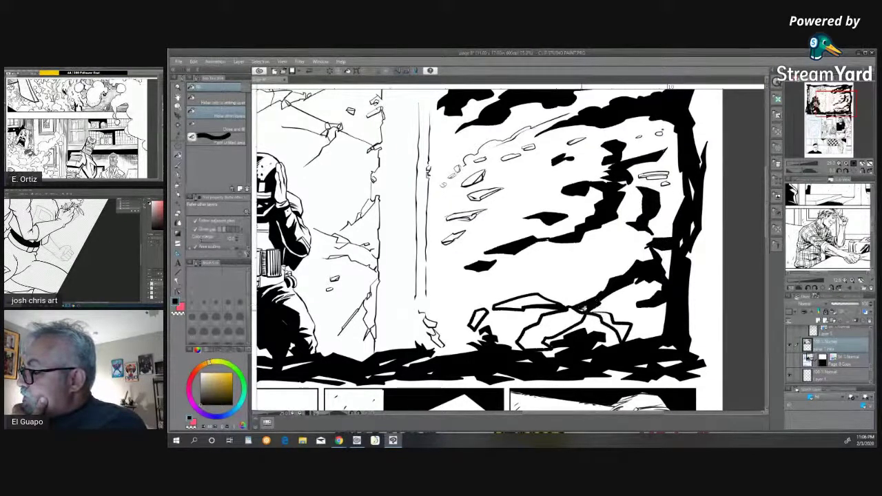
pyautogui.click(568, 315)
pyautogui.click(535, 301)
pyautogui.click(480, 317)
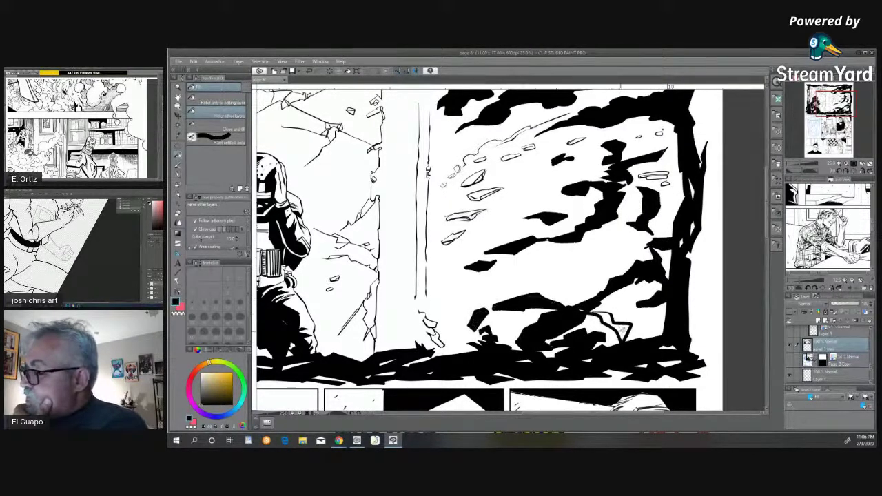
pyautogui.click(619, 326)
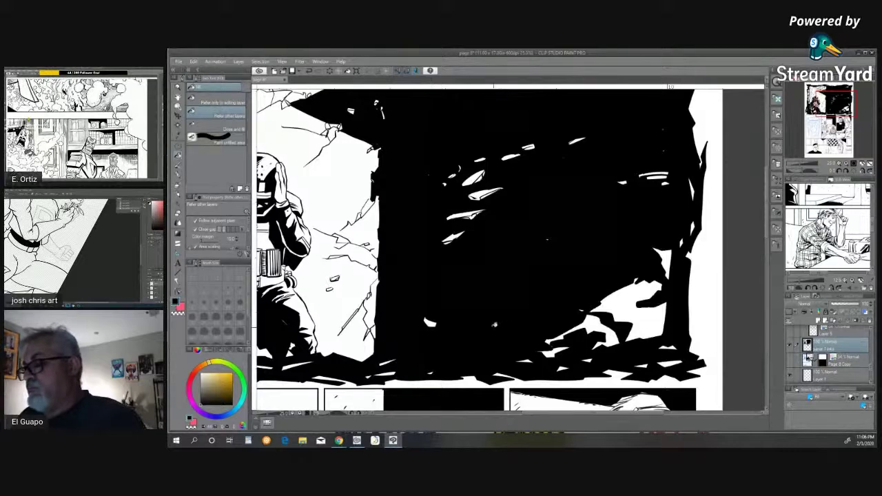
pyautogui.hotkey('ctrl', 'z')
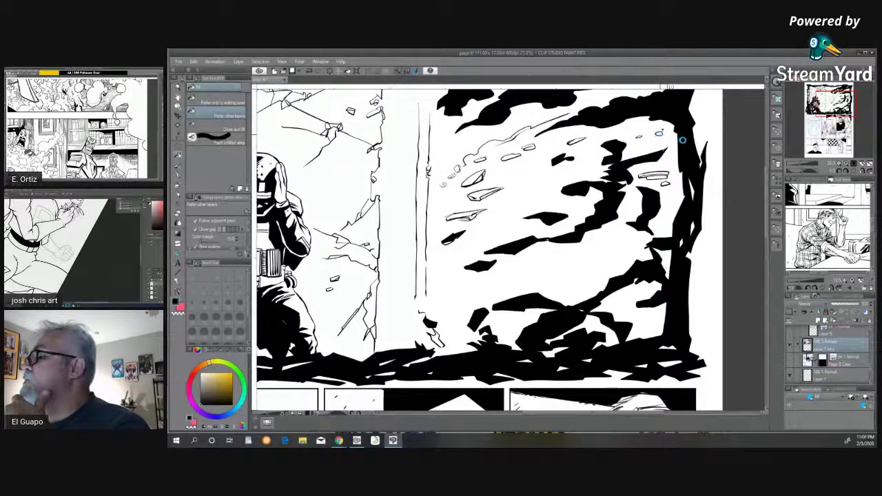
# Step: Undo the stray background fill and fill the two thin slivers beside the panel's right border with black
pyautogui.click(663, 188)
pyautogui.hotkey('ctrl', 'z')
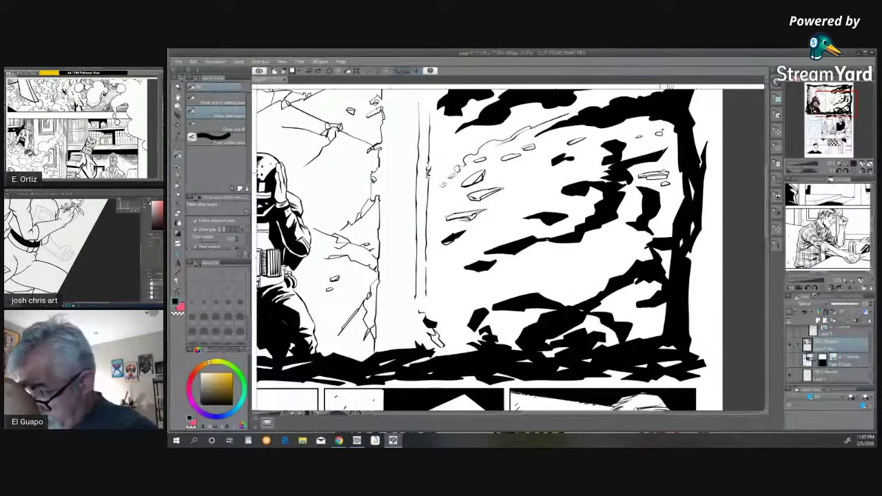
pyautogui.click(658, 174)
pyautogui.click(665, 178)
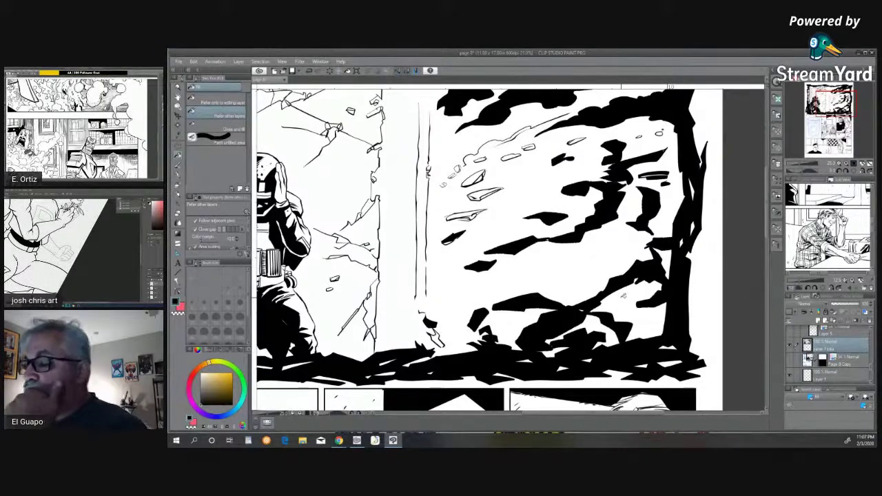
# Step: Blacken the debris pieces at the pole's base and the small flying shards in the explosion's upper left
pyautogui.press('p')
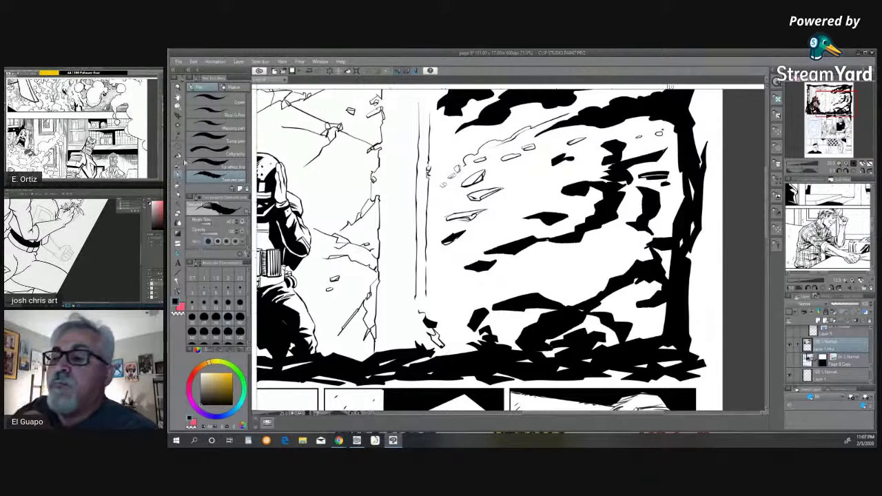
pyautogui.press('g')
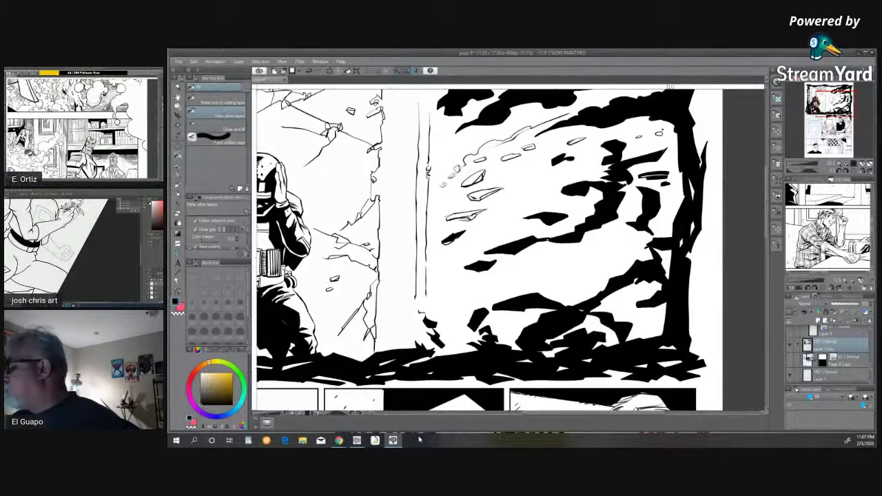
pyautogui.click(477, 180)
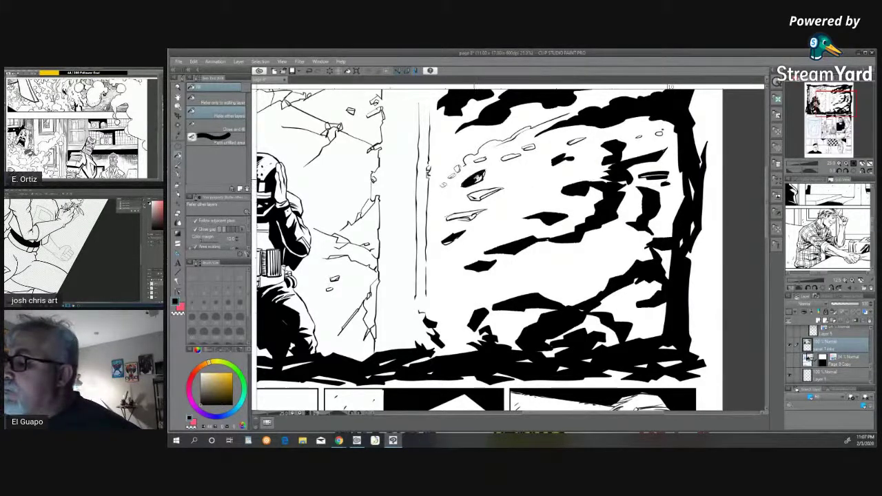
pyautogui.click(511, 157)
pyautogui.moveTo(482, 211); pyautogui.dragTo(452, 218)
pyautogui.moveTo(522, 147); pyautogui.dragTo(536, 146)
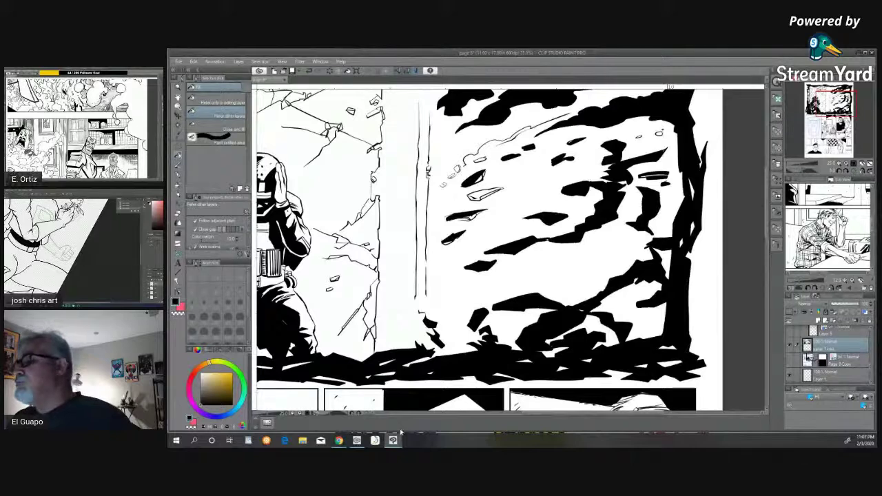
# Step: Show the blue sketch layer again and ink tapered speed lines off the central black debris shapes with the Real G-Pen
pyautogui.press('p')
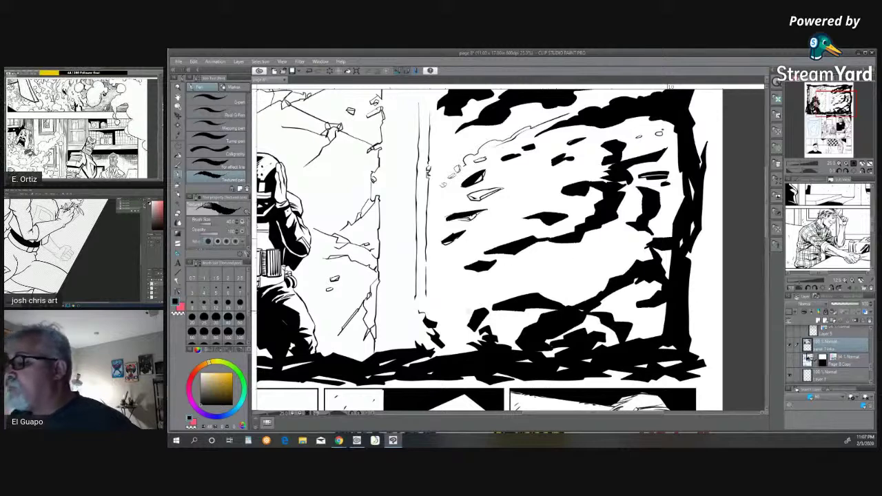
pyautogui.moveTo(393, 441)
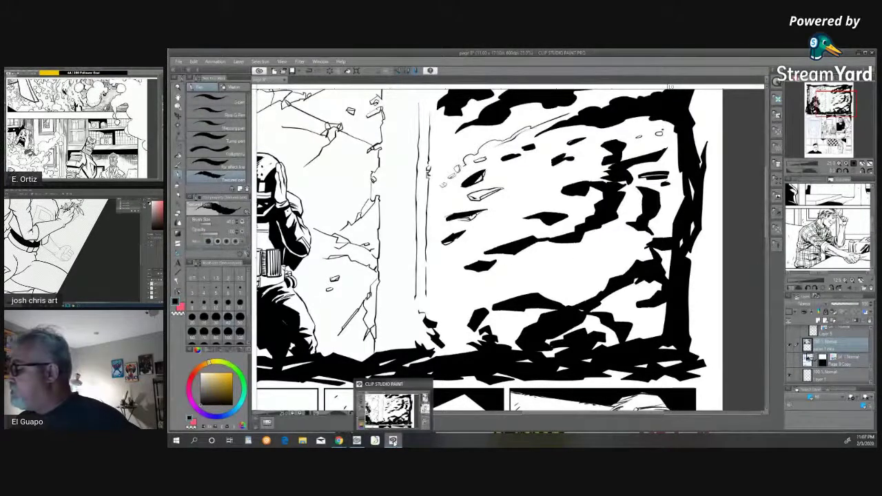
pyautogui.click(393, 441)
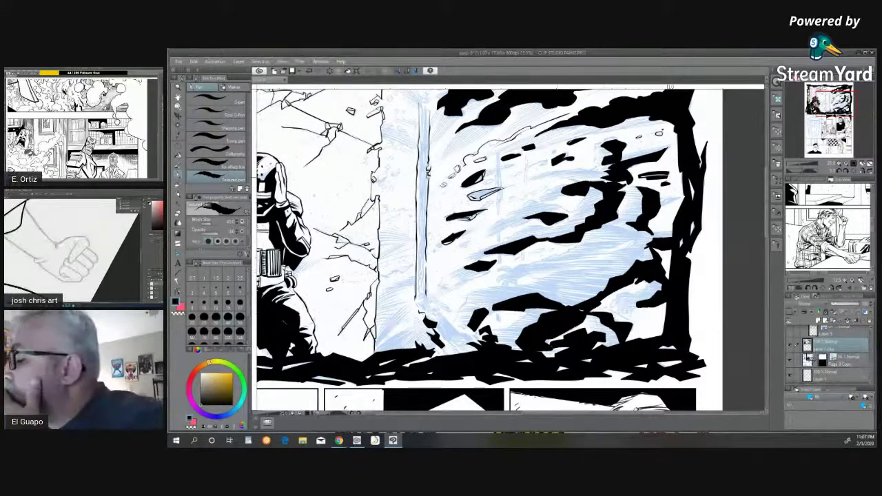
pyautogui.click(216, 111)
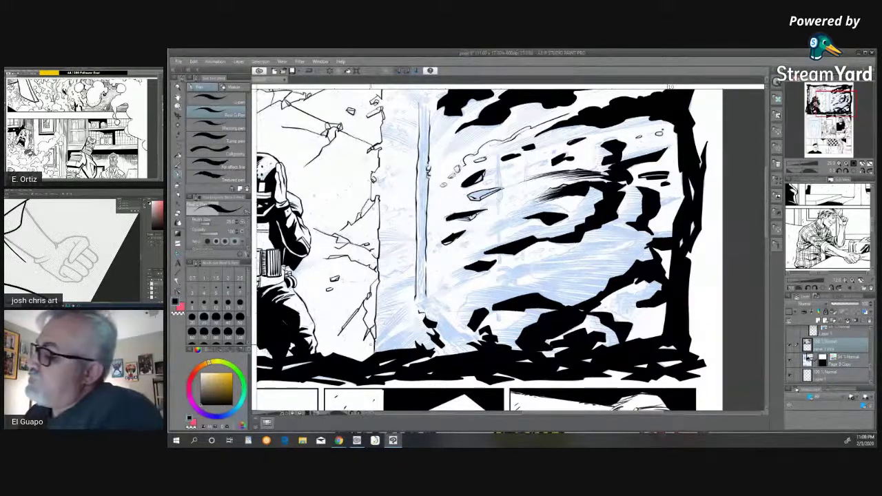
pyautogui.moveTo(525, 205); pyautogui.dragTo(553, 202)
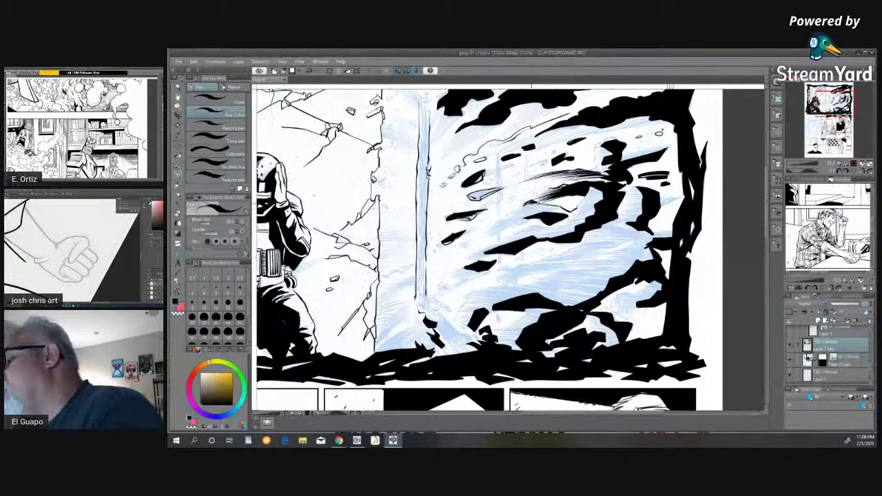
pyautogui.moveTo(557, 206); pyautogui.dragTo(489, 232)
pyautogui.moveTo(568, 209); pyautogui.dragTo(492, 244)
pyautogui.moveTo(545, 227); pyautogui.dragTo(471, 256)
pyautogui.moveTo(576, 225)
pyautogui.mouseDown()
pyautogui.moveTo(471, 257)
pyautogui.moveTo(547, 238)
pyautogui.mouseUp()
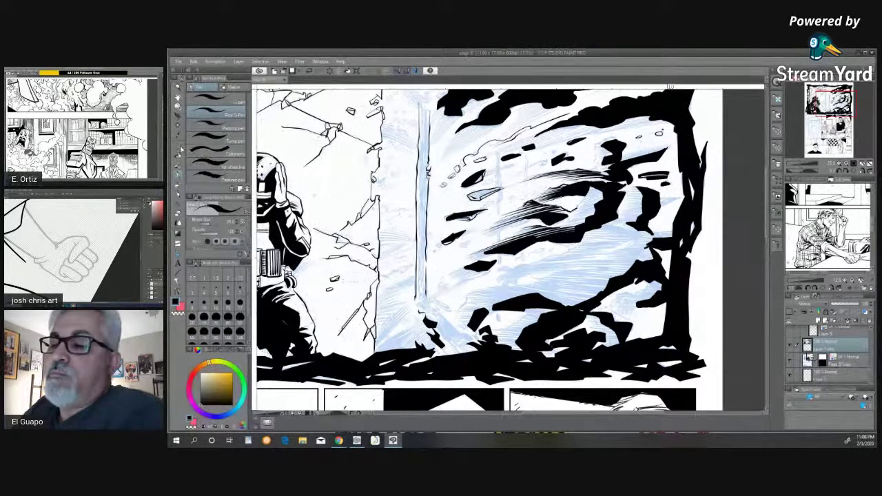
# Step: Select the hollow inside the curved black debris shape with a Polyline selection, ink hatching within it, and deselect
pyautogui.press('m')
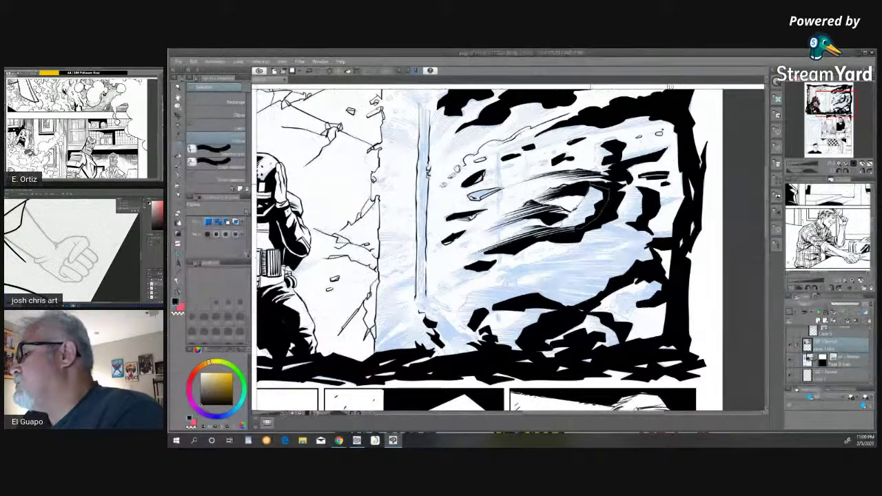
pyautogui.click(589, 186)
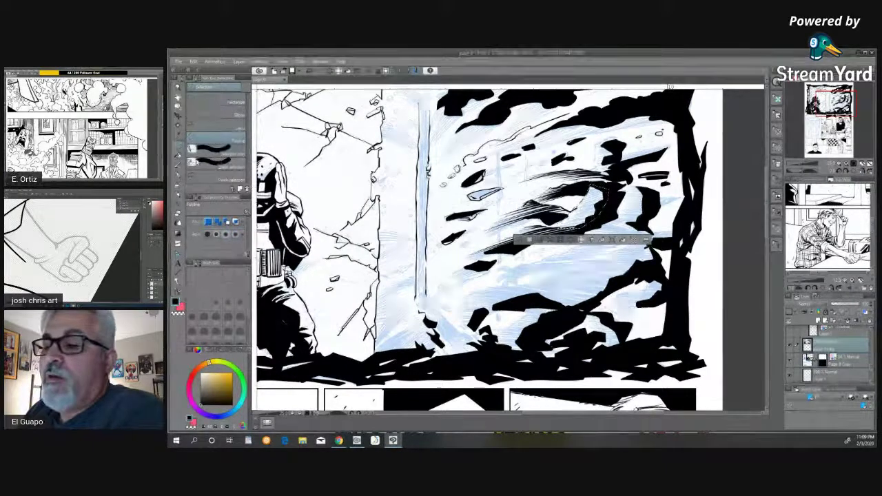
pyautogui.click(178, 156)
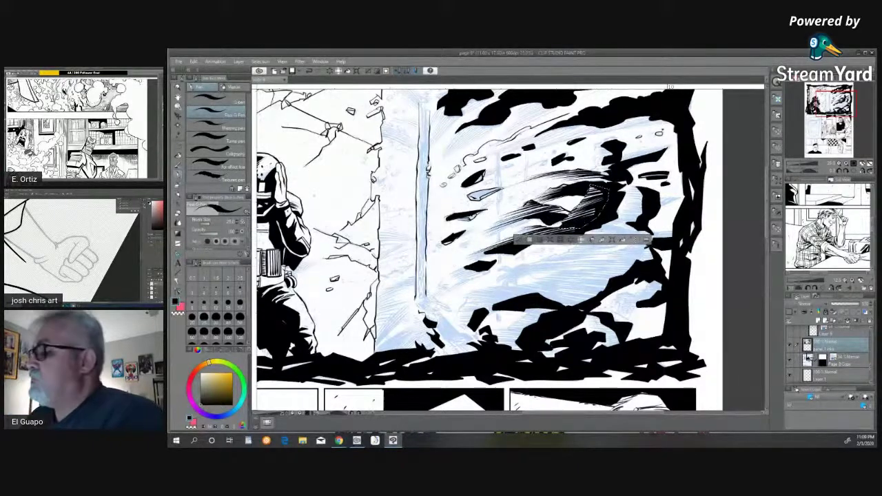
pyautogui.hotkey('ctrl', 'd')
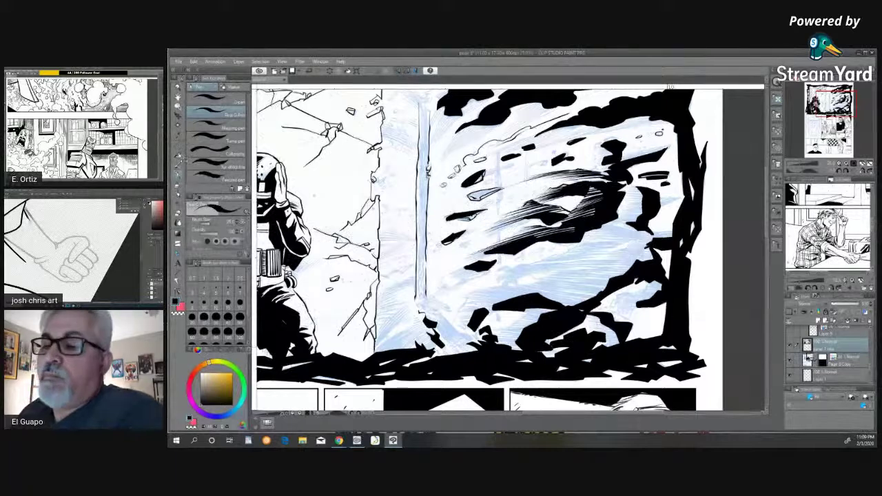
# Step: Lasso the area around the uppermost black debris chunk, ink feathered hatching inside the selection, and deselect
pyautogui.click(178, 146)
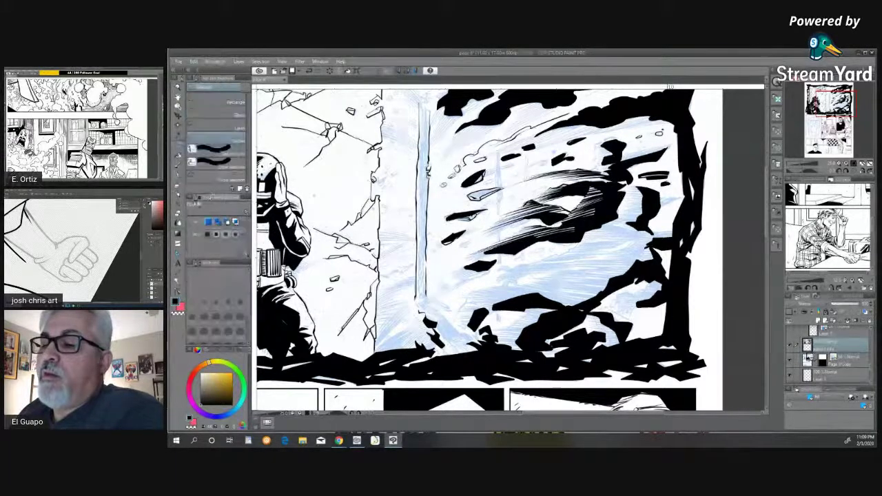
pyautogui.click(216, 128)
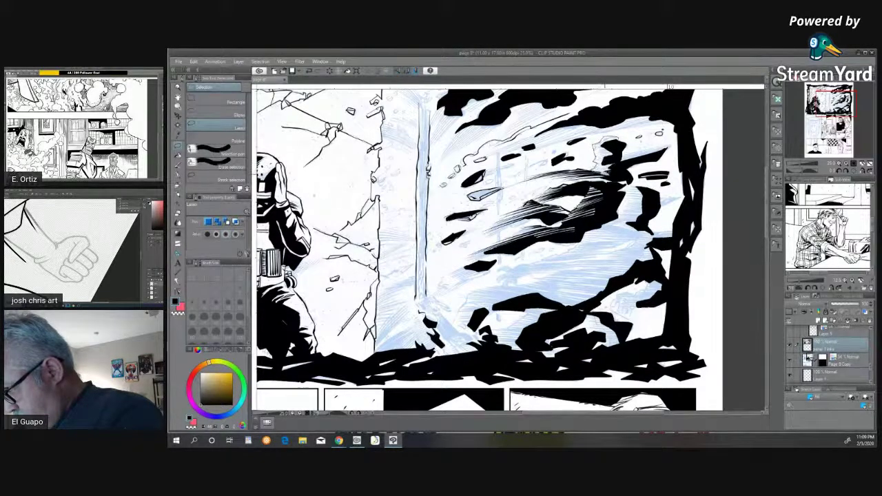
pyautogui.moveTo(619, 148); pyautogui.dragTo(619, 138)
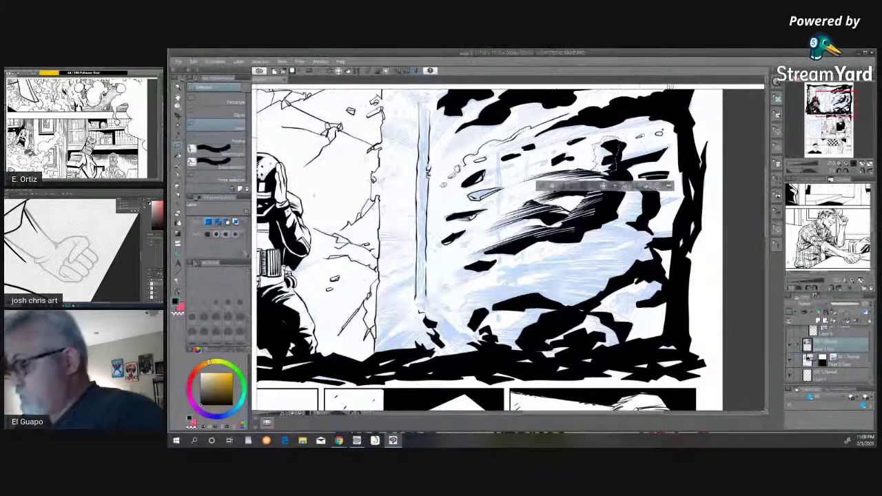
pyautogui.press('p')
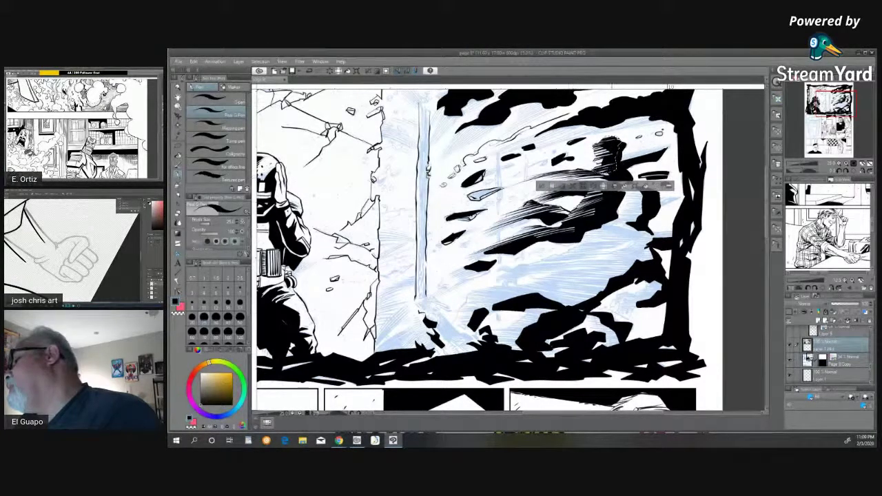
pyautogui.click(542, 186)
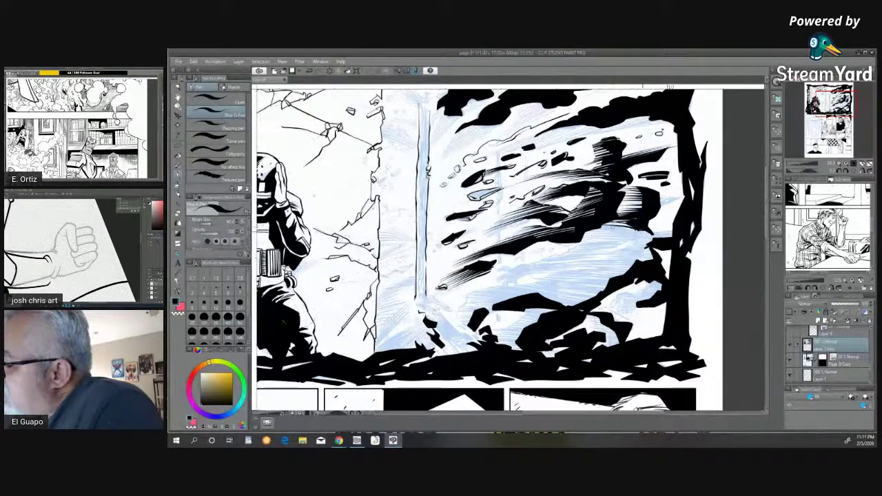
# Step: Ink tapered hatching sweeping leftward from the black mass beside the panel's right border, following the blue sketch
pyautogui.moveTo(639, 229); pyautogui.dragTo(590, 237)
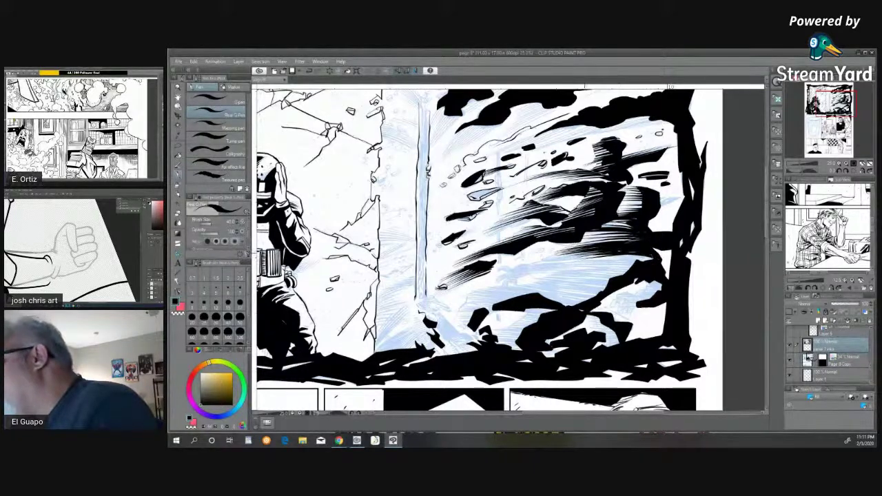
pyautogui.moveTo(648, 257)
pyautogui.mouseDown()
pyautogui.moveTo(559, 260)
pyautogui.moveTo(551, 266)
pyautogui.moveTo(571, 266)
pyautogui.moveTo(553, 271)
pyautogui.mouseUp()
pyautogui.moveTo(632, 268)
pyautogui.mouseDown()
pyautogui.moveTo(553, 273)
pyautogui.moveTo(569, 277)
pyautogui.mouseUp()
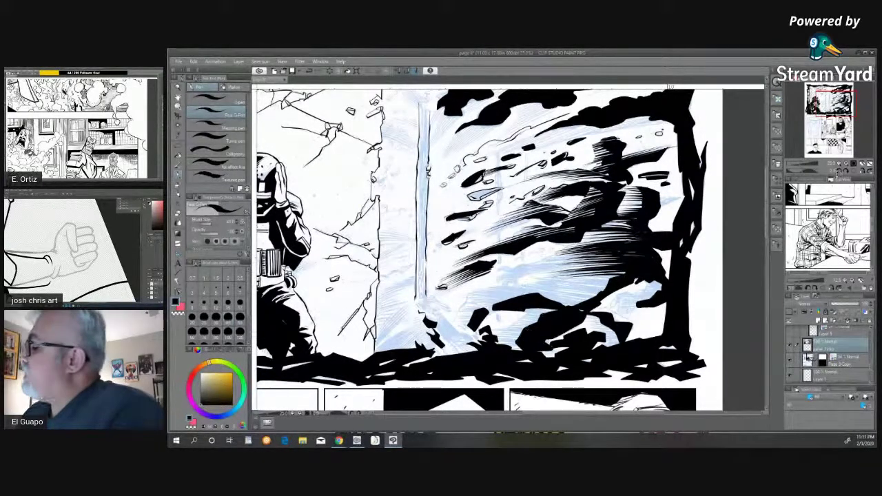
# Step: Rotate the canvas and extend the hatching strokes along the lower edge of the right-hand black mass
pyautogui.press('-')
pyautogui.press('-')
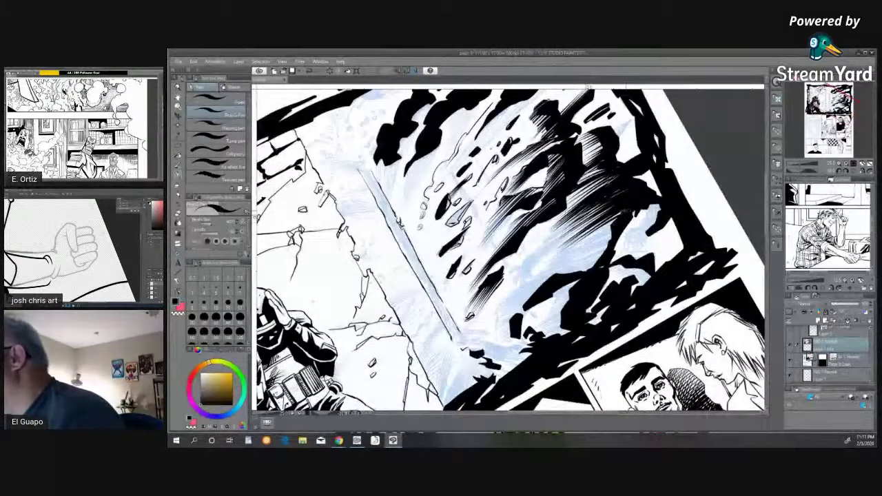
pyautogui.moveTo(617, 215); pyautogui.dragTo(567, 249)
pyautogui.moveTo(612, 222); pyautogui.dragTo(550, 262)
pyautogui.moveTo(599, 239)
pyautogui.mouseDown()
pyautogui.moveTo(551, 266)
pyautogui.moveTo(614, 235)
pyautogui.mouseUp()
pyautogui.moveTo(541, 278)
pyautogui.mouseDown()
pyautogui.moveTo(612, 241)
pyautogui.moveTo(603, 252)
pyautogui.mouseUp()
pyautogui.moveTo(579, 270); pyautogui.dragTo(600, 260)
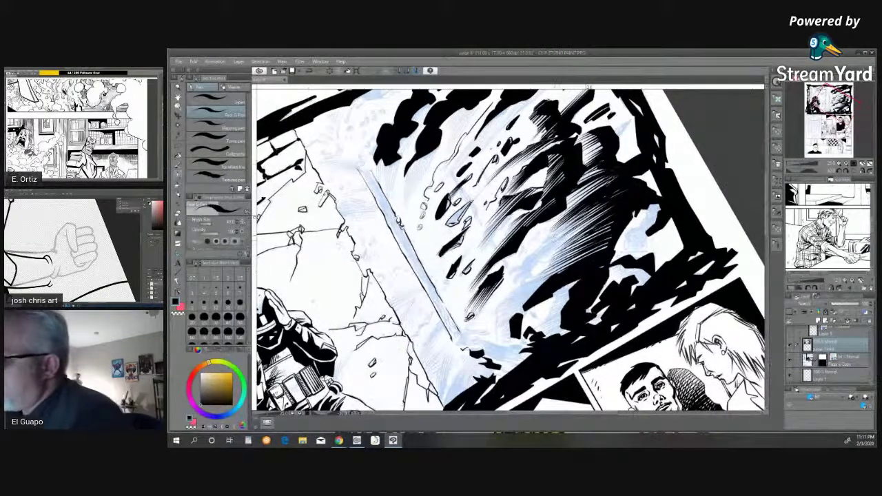
# Step: Ink long tapered hatching strokes across the open area between the central debris and the lower black shapes
pyautogui.moveTo(537, 244); pyautogui.dragTo(577, 222)
pyautogui.moveTo(517, 267)
pyautogui.mouseDown()
pyautogui.moveTo(571, 227)
pyautogui.moveTo(567, 241)
pyautogui.mouseUp()
pyautogui.moveTo(513, 278); pyautogui.dragTo(570, 240)
pyautogui.moveTo(508, 284); pyautogui.dragTo(529, 264)
pyautogui.moveTo(510, 281)
pyautogui.mouseDown()
pyautogui.moveTo(531, 266)
pyautogui.moveTo(534, 276)
pyautogui.mouseUp()
pyautogui.moveTo(492, 306)
pyautogui.mouseDown()
pyautogui.moveTo(569, 261)
pyautogui.moveTo(536, 290)
pyautogui.mouseUp()
pyautogui.moveTo(492, 323); pyautogui.dragTo(581, 278)
pyautogui.moveTo(540, 304)
pyautogui.mouseDown()
pyautogui.moveTo(575, 284)
pyautogui.moveTo(569, 289)
pyautogui.mouseUp()
pyautogui.moveTo(538, 322)
pyautogui.mouseDown()
pyautogui.moveTo(566, 300)
pyautogui.moveTo(561, 323)
pyautogui.moveTo(569, 331)
pyautogui.mouseUp()
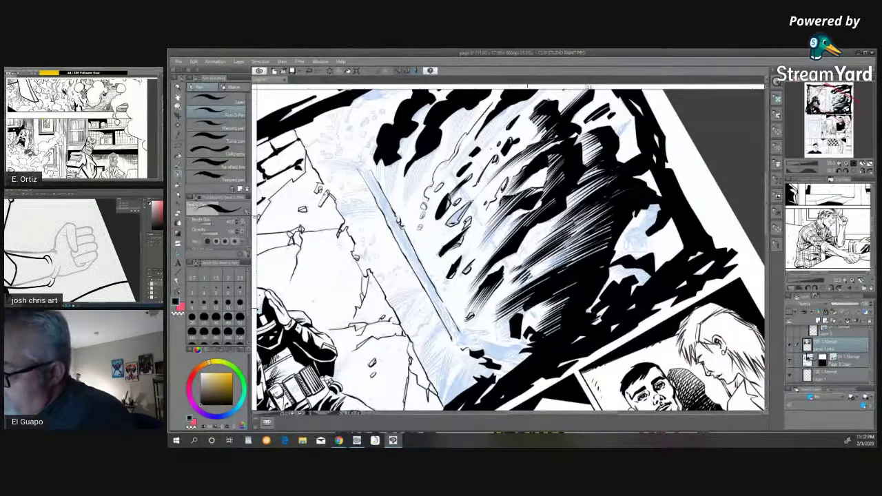
# Step: Ink tapered hatching off the black debris shape near the panel's right border and touch up the hatching among the central debris
pyautogui.moveTo(488, 336)
pyautogui.mouseDown()
pyautogui.moveTo(511, 312)
pyautogui.moveTo(509, 331)
pyautogui.mouseUp()
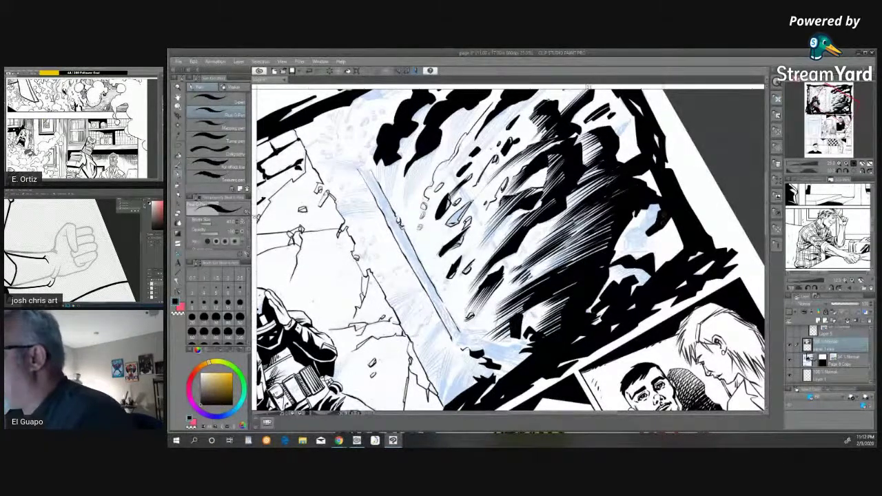
pyautogui.moveTo(645, 211)
pyautogui.mouseDown()
pyautogui.moveTo(664, 204)
pyautogui.moveTo(657, 214)
pyautogui.mouseUp()
pyautogui.moveTo(631, 231); pyautogui.dragTo(654, 221)
pyautogui.moveTo(627, 235); pyautogui.dragTo(650, 225)
pyautogui.moveTo(627, 239)
pyautogui.mouseDown()
pyautogui.moveTo(649, 227)
pyautogui.moveTo(642, 238)
pyautogui.mouseUp()
pyautogui.moveTo(631, 243); pyautogui.dragTo(652, 231)
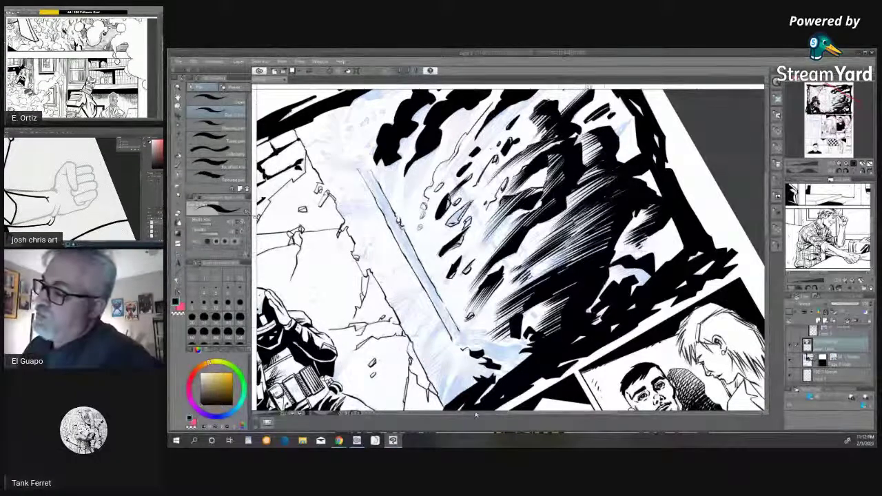
pyautogui.moveTo(486, 233); pyautogui.dragTo(515, 211)
pyautogui.moveTo(488, 242); pyautogui.dragTo(525, 213)
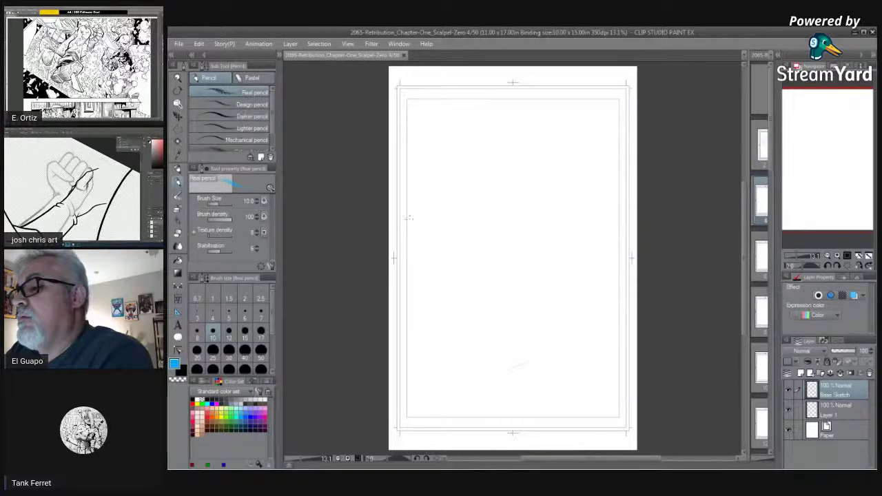
# Step: On blank page 4 of the Retribution story, sketch two horizontal blue panel gutters plus vertical gutters splitting the top and bottom tiers
pyautogui.moveTo(437, 212); pyautogui.dragTo(415, 211)
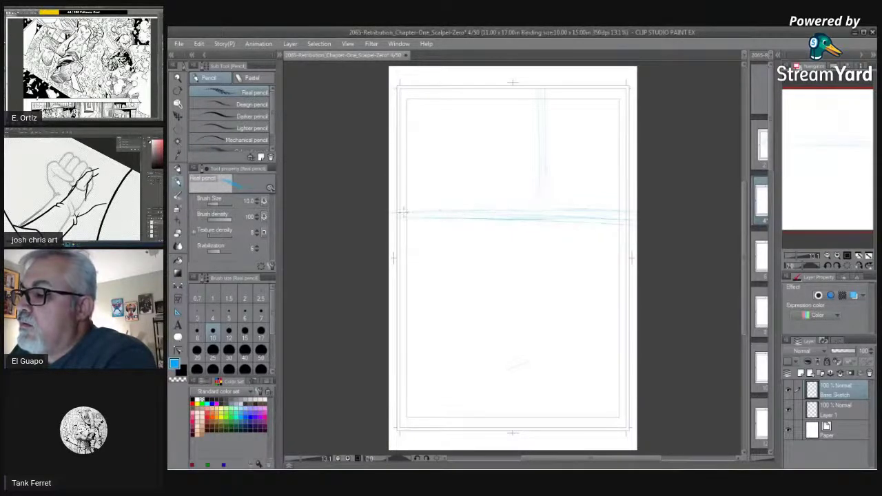
pyautogui.moveTo(539, 102); pyautogui.dragTo(539, 213)
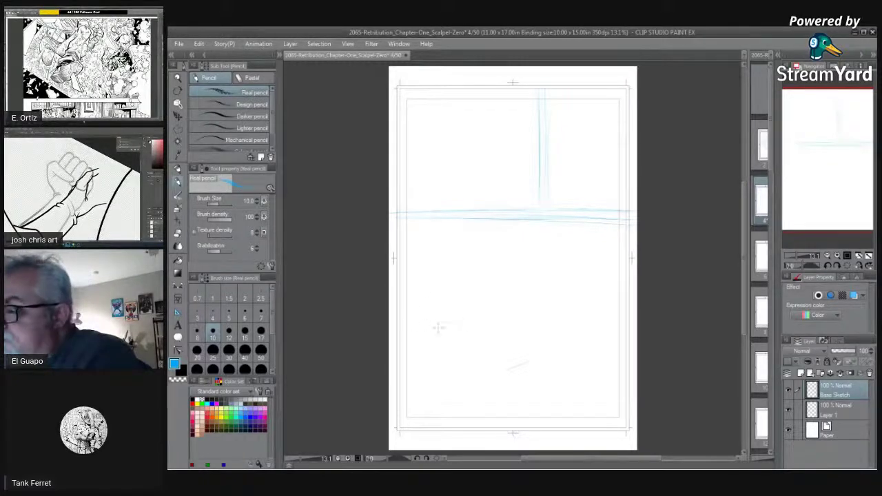
pyautogui.moveTo(463, 323)
pyautogui.mouseDown()
pyautogui.moveTo(603, 324)
pyautogui.moveTo(547, 321)
pyautogui.mouseUp()
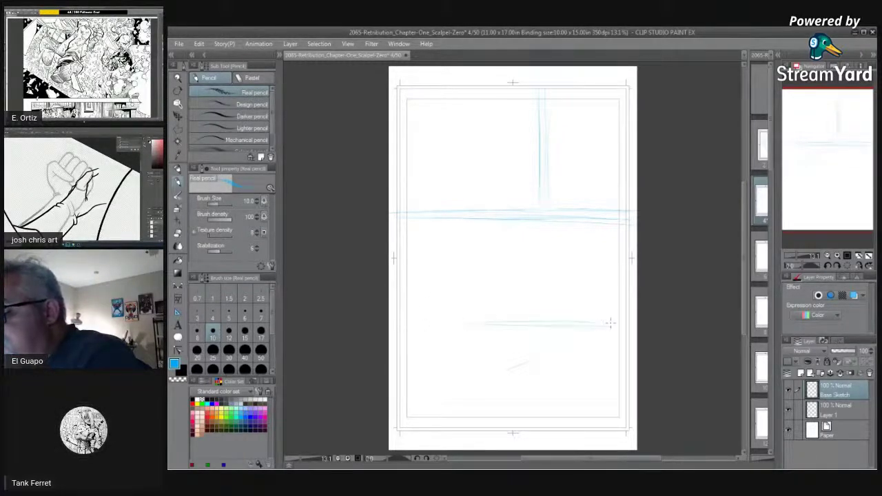
pyautogui.moveTo(473, 324); pyautogui.dragTo(444, 326)
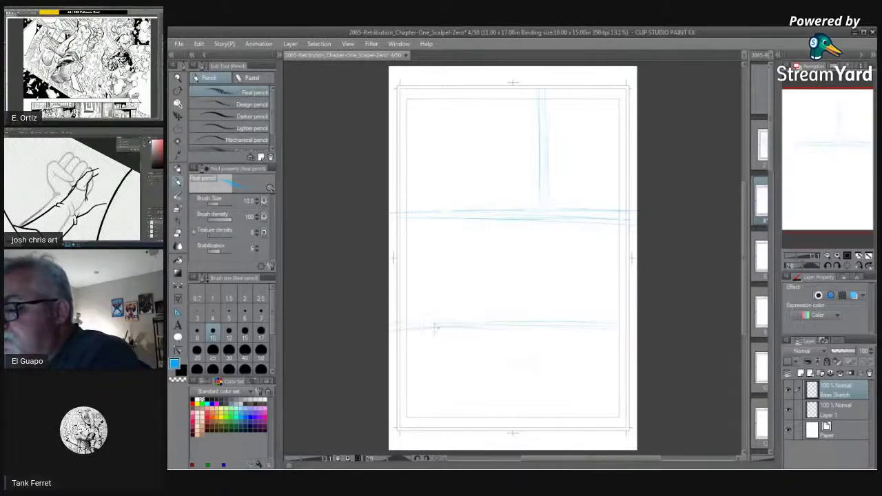
pyautogui.moveTo(555, 322); pyautogui.dragTo(636, 322)
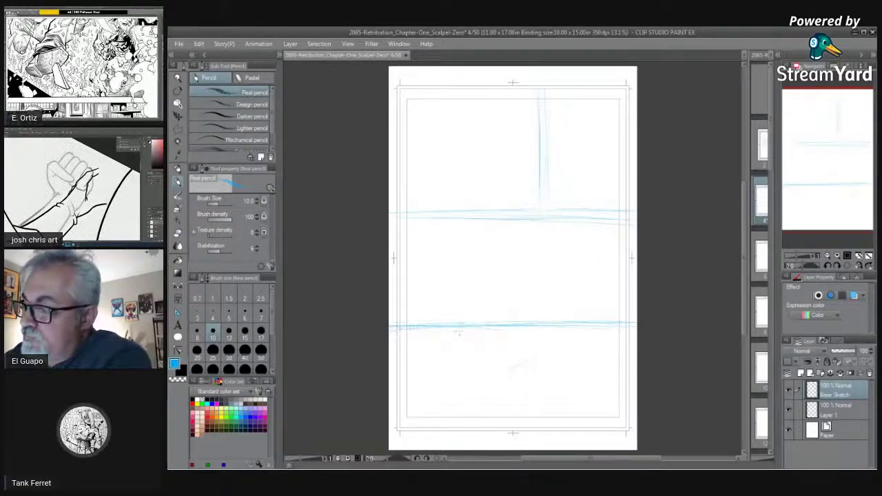
pyautogui.moveTo(546, 330); pyautogui.dragTo(627, 331)
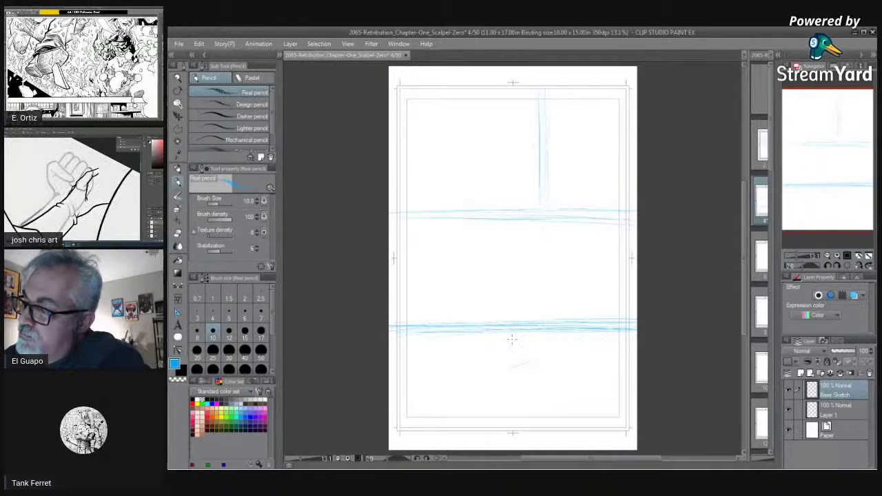
pyautogui.moveTo(509, 336); pyautogui.dragTo(509, 416)
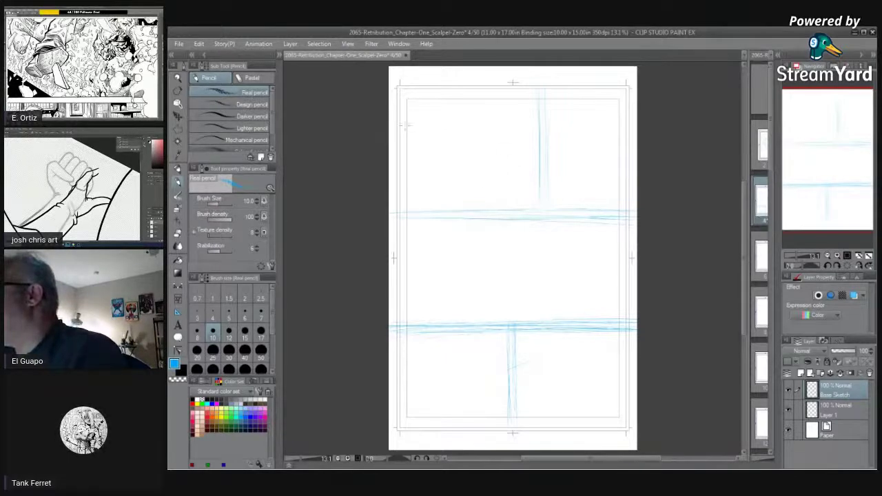
# Step: Sketch the outer panel borders in blue along the page's inner margin guide on all sides
pyautogui.moveTo(408, 151); pyautogui.dragTo(405, 196)
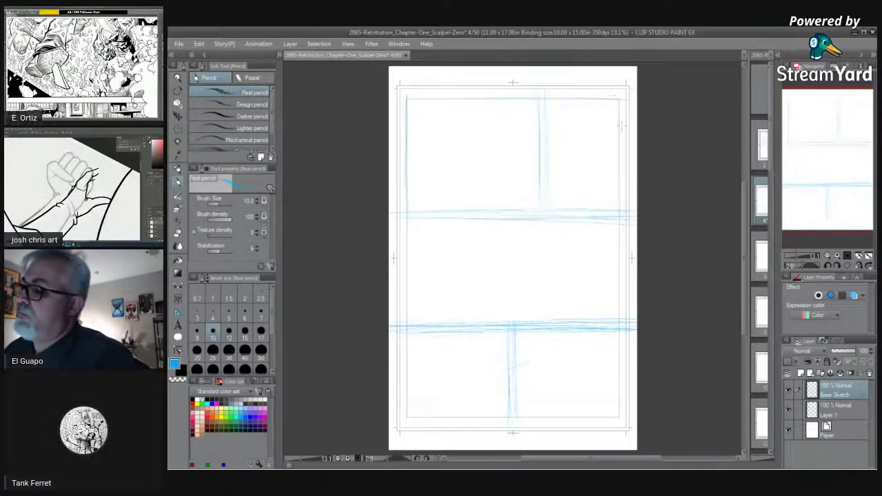
pyautogui.moveTo(618, 250); pyautogui.dragTo(617, 314)
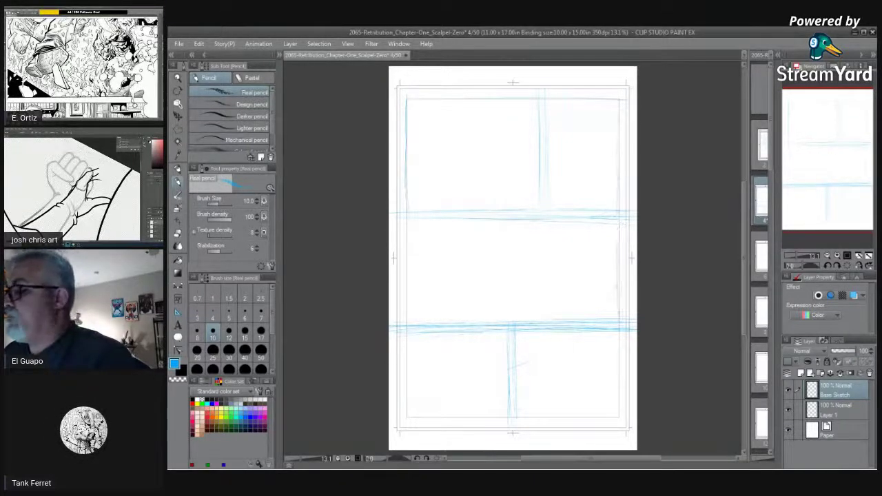
pyautogui.moveTo(405, 253); pyautogui.dragTo(405, 331)
pyautogui.moveTo(406, 301)
pyautogui.mouseDown()
pyautogui.moveTo(407, 417)
pyautogui.moveTo(546, 418)
pyautogui.mouseUp()
pyautogui.moveTo(612, 333); pyautogui.dragTo(611, 412)
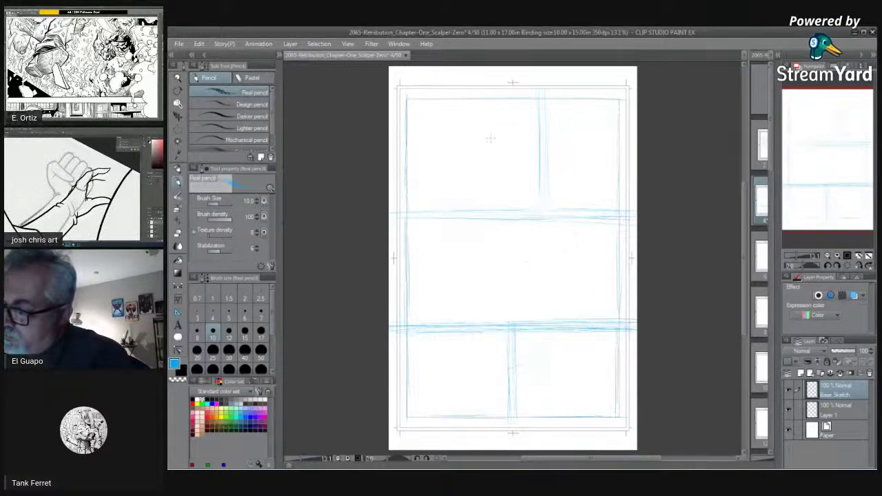
# Step: Try roughing an oval head and limb shape in the first panel, and erase the attempt
pyautogui.click(837, 257)
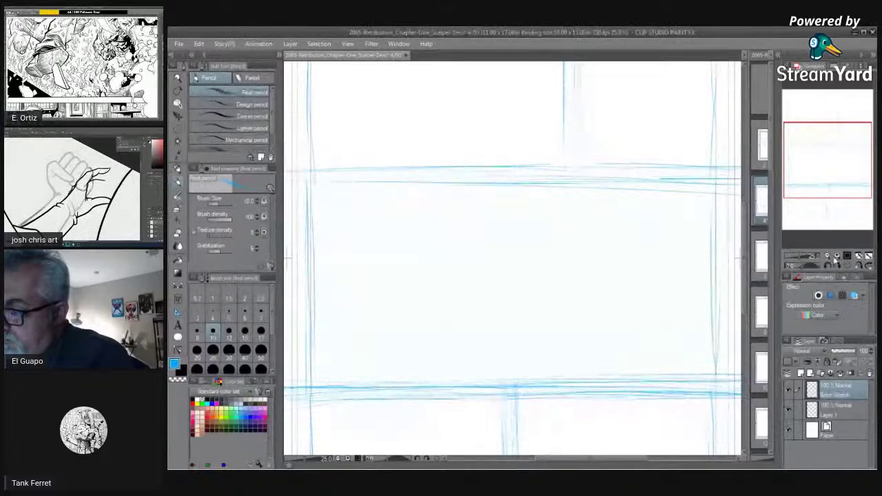
pyautogui.moveTo(822, 168); pyautogui.dragTo(810, 134)
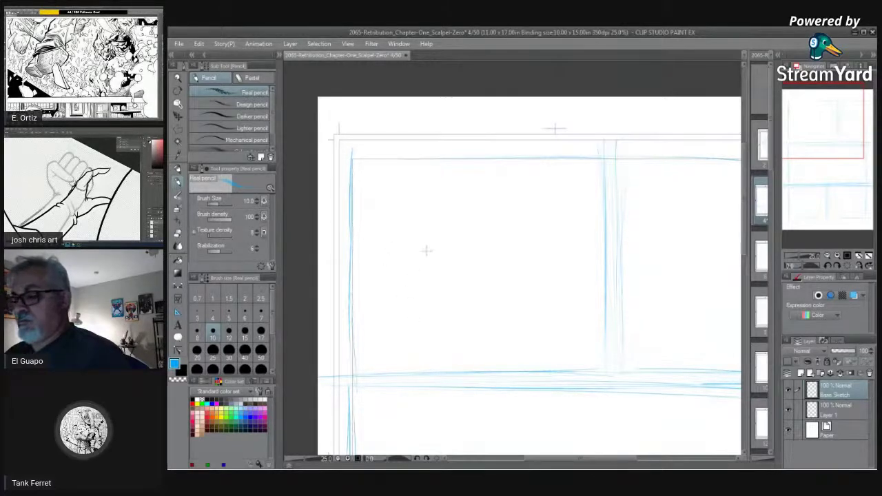
pyautogui.moveTo(383, 262); pyautogui.dragTo(431, 279)
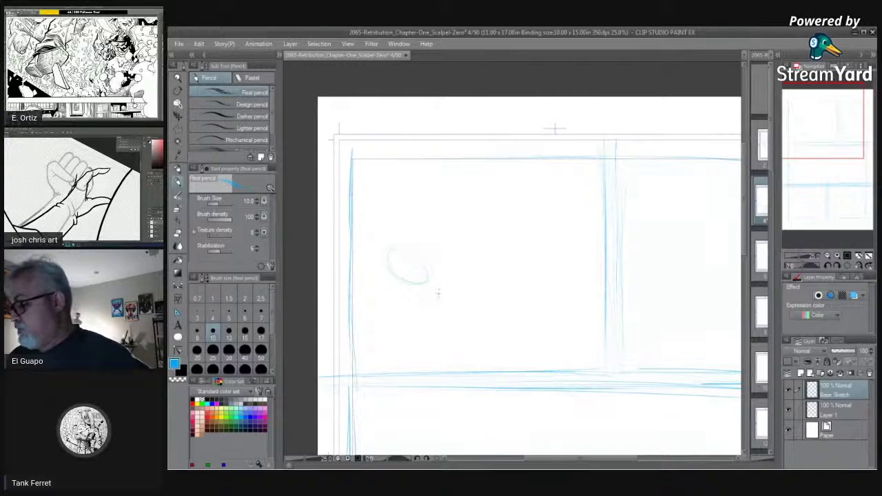
pyautogui.moveTo(415, 285)
pyautogui.mouseDown()
pyautogui.moveTo(430, 306)
pyautogui.moveTo(436, 299)
pyautogui.moveTo(429, 338)
pyautogui.mouseUp()
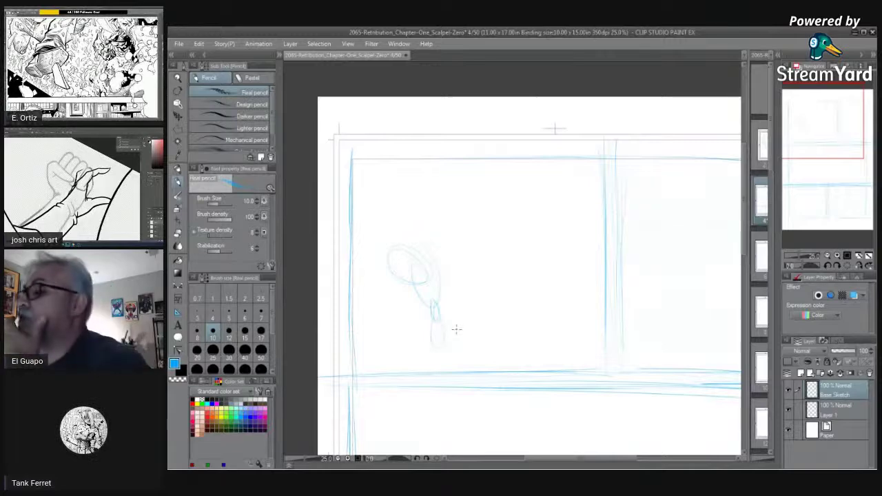
pyautogui.press('e')
pyautogui.moveTo(441, 339)
pyautogui.mouseDown()
pyautogui.moveTo(451, 266)
pyautogui.moveTo(418, 281)
pyautogui.moveTo(442, 259)
pyautogui.moveTo(436, 245)
pyautogui.moveTo(385, 252)
pyautogui.moveTo(407, 226)
pyautogui.mouseUp()
pyautogui.click(179, 182)
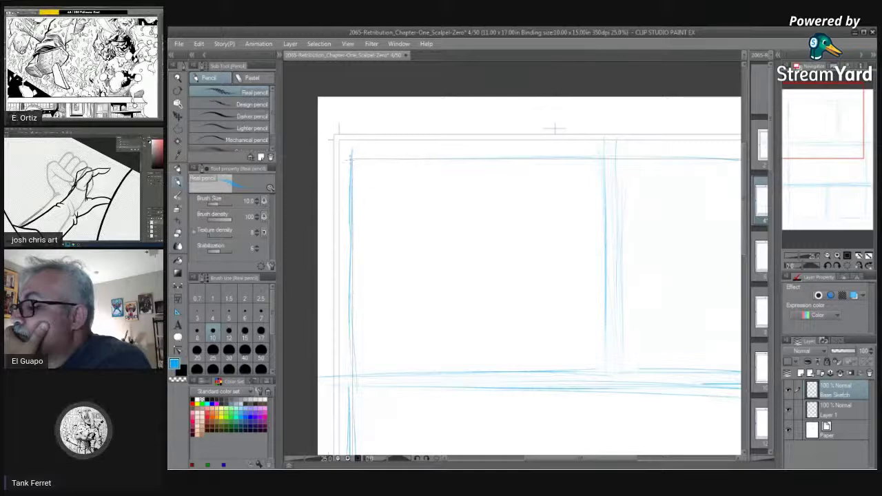
# Step: Darken the top and right borders of the first panel with firmer blue pencil lines
pyautogui.moveTo(445, 160); pyautogui.dragTo(601, 163)
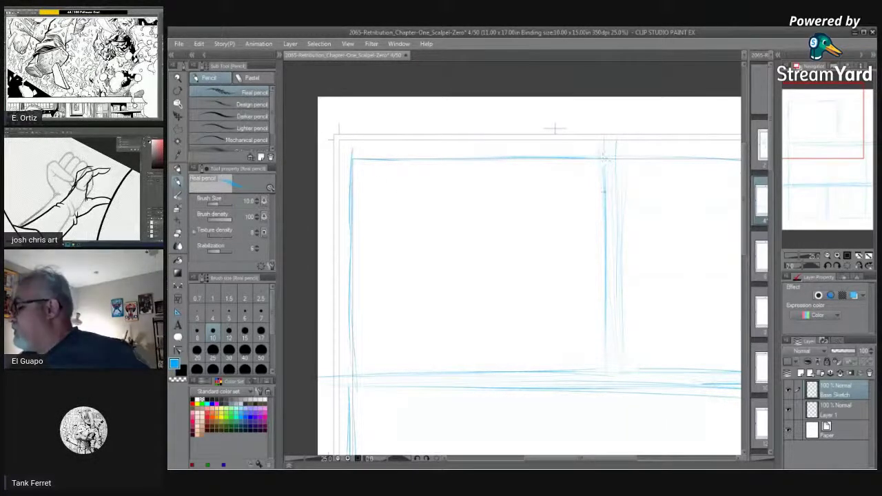
pyautogui.moveTo(604, 152); pyautogui.dragTo(605, 372)
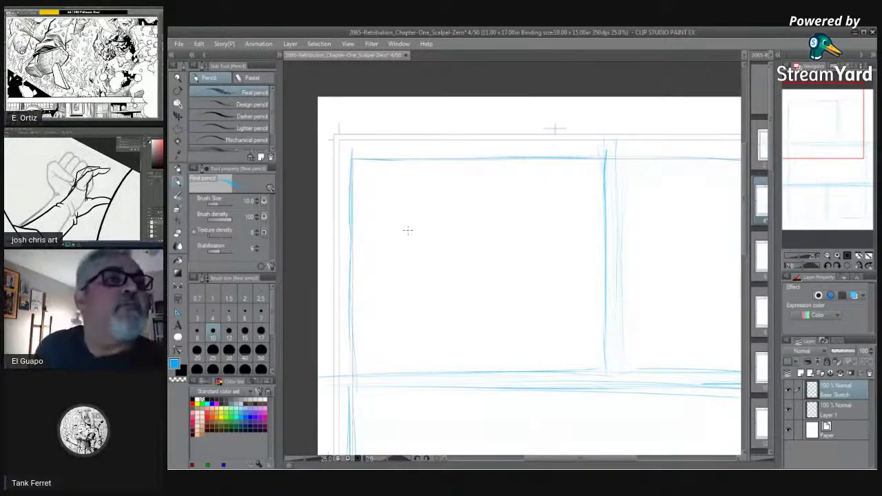
pyautogui.moveTo(819, 144)
pyautogui.mouseDown()
pyautogui.moveTo(807, 142)
pyautogui.moveTo(814, 188)
pyautogui.moveTo(827, 183)
pyautogui.moveTo(809, 211)
pyautogui.moveTo(840, 200)
pyautogui.moveTo(808, 138)
pyautogui.mouseUp()
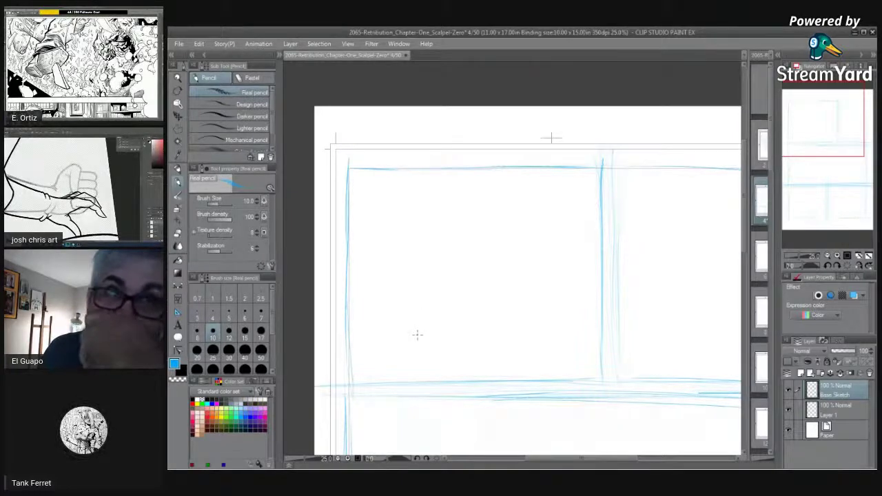
# Step: Rough in the middle panel's two main forms: a large overlapping-circle head with a curve beneath it, and a smaller oval opposite
pyautogui.moveTo(809, 135); pyautogui.dragTo(830, 190)
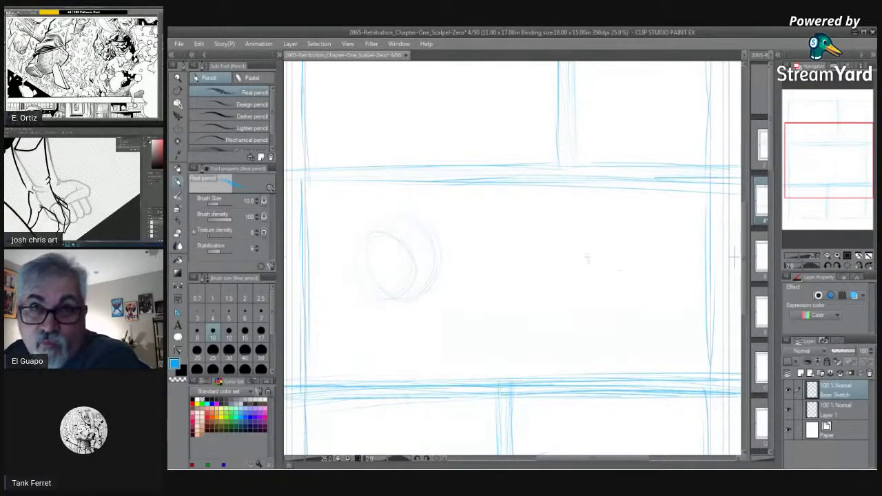
pyautogui.moveTo(576, 298); pyautogui.dragTo(593, 317)
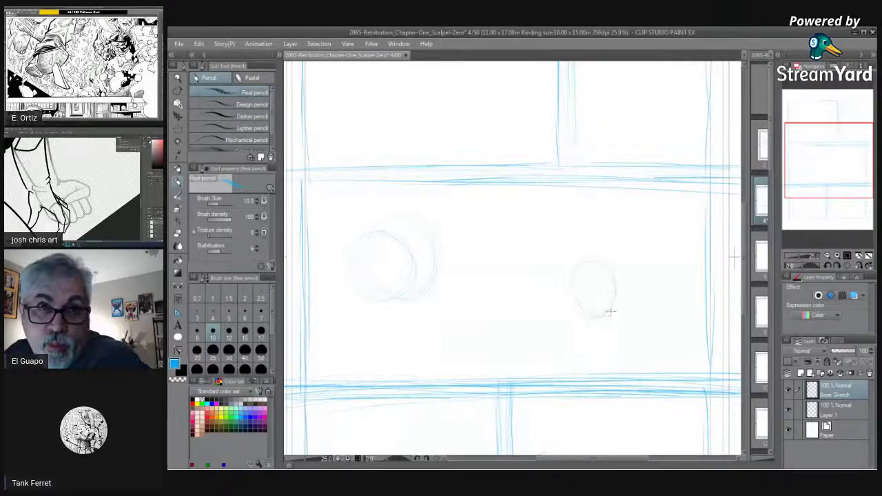
pyautogui.moveTo(384, 312); pyautogui.dragTo(423, 335)
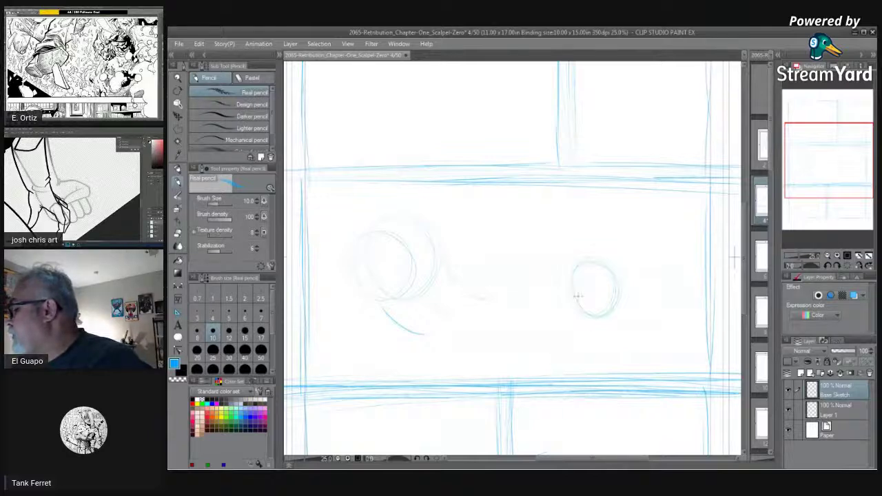
# Step: Build a cluster of small overlapping circles around the oval in the middle panel's right half
pyautogui.moveTo(565, 253)
pyautogui.mouseDown()
pyautogui.moveTo(590, 268)
pyautogui.moveTo(573, 292)
pyautogui.moveTo(575, 246)
pyautogui.mouseUp()
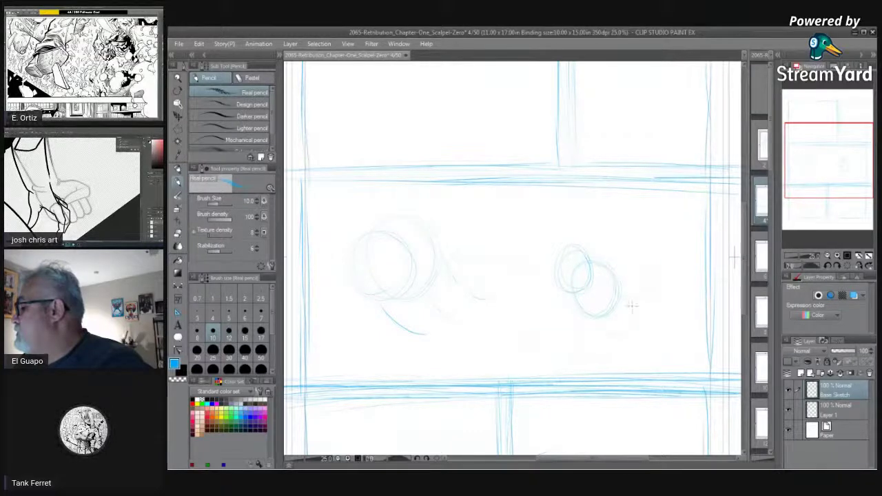
pyautogui.moveTo(623, 303)
pyautogui.mouseDown()
pyautogui.moveTo(611, 270)
pyautogui.moveTo(647, 284)
pyautogui.mouseUp()
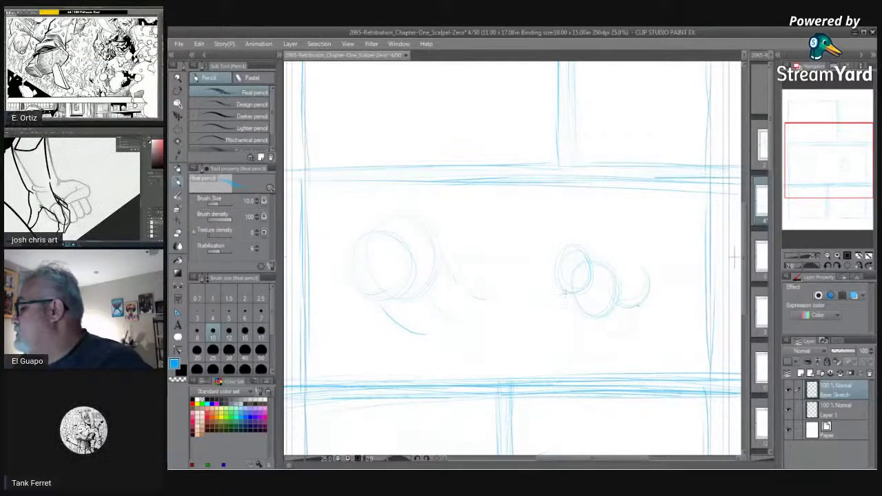
pyautogui.moveTo(597, 244)
pyautogui.mouseDown()
pyautogui.moveTo(600, 282)
pyautogui.moveTo(563, 260)
pyautogui.moveTo(584, 255)
pyautogui.mouseUp()
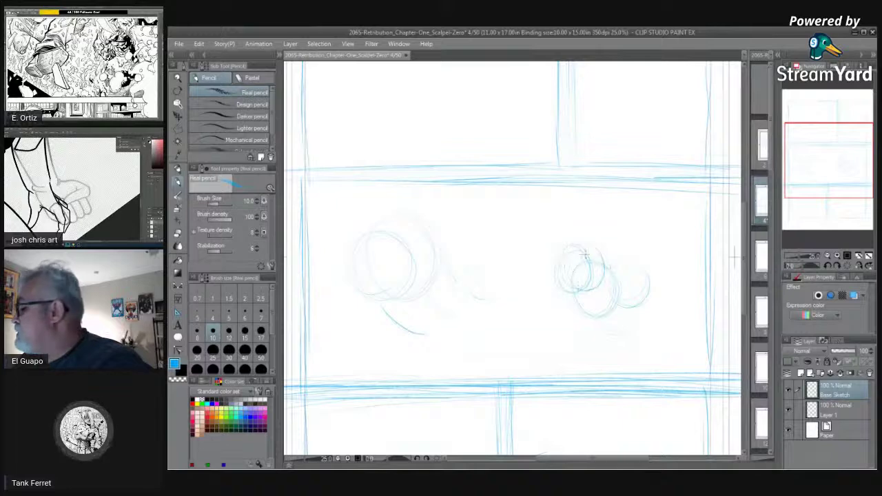
pyautogui.moveTo(632, 297); pyautogui.dragTo(629, 267)
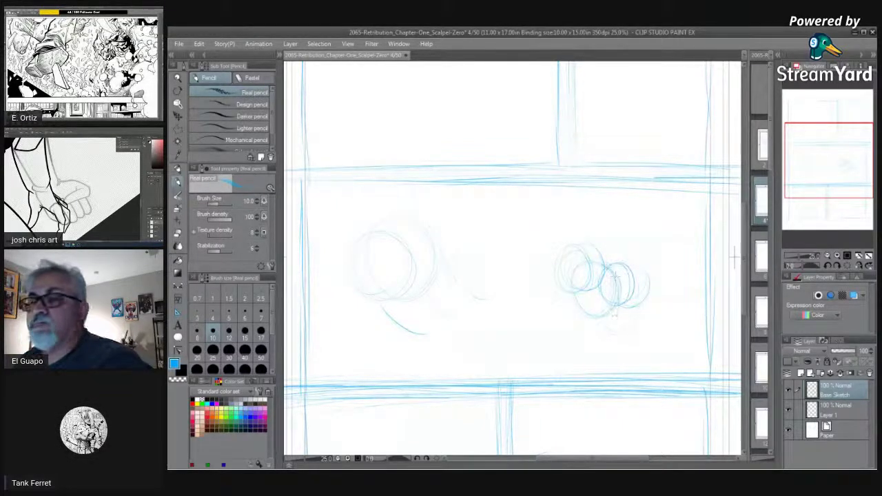
pyautogui.moveTo(614, 306); pyautogui.dragTo(633, 293)
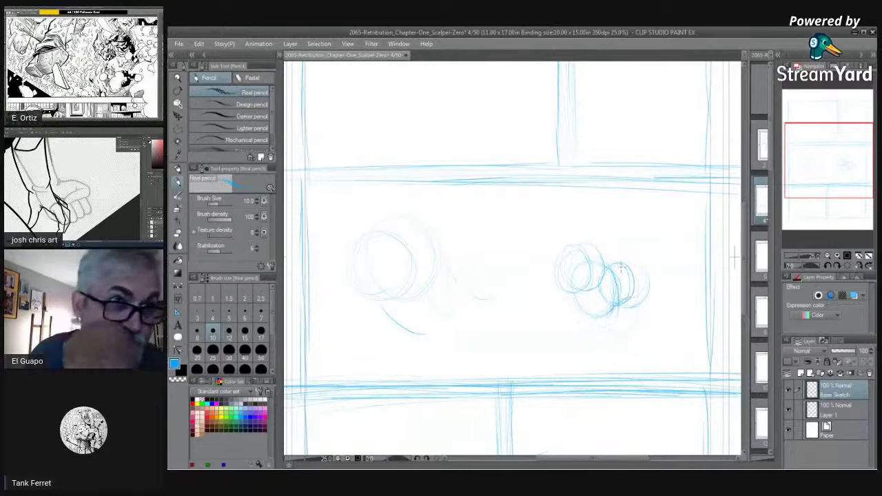
pyautogui.moveTo(626, 260); pyautogui.dragTo(605, 265)
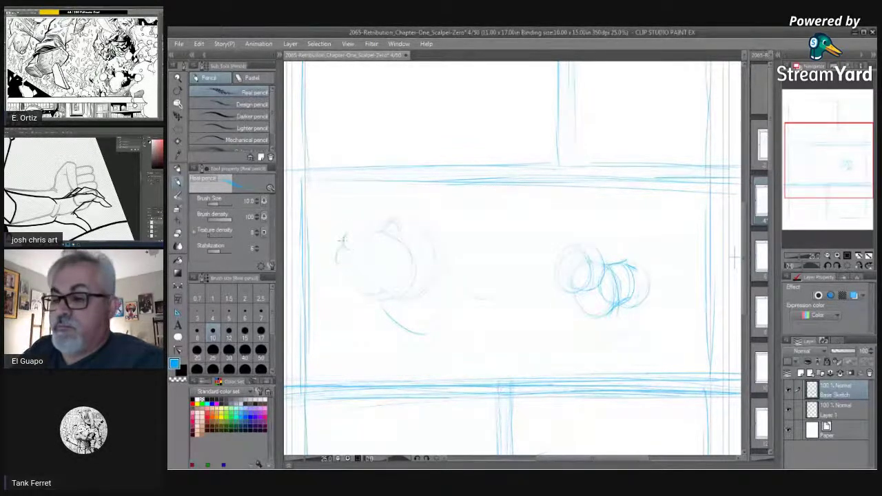
# Step: Sketch spiky hair tufts, angry eyes and a nose on the large head in the middle panel
pyautogui.moveTo(379, 224)
pyautogui.mouseDown()
pyautogui.moveTo(395, 211)
pyautogui.moveTo(412, 219)
pyautogui.mouseUp()
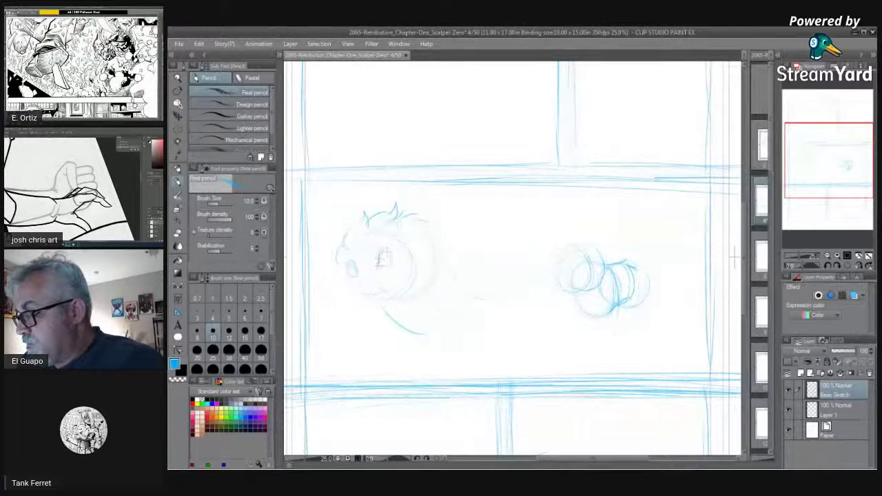
pyautogui.moveTo(386, 249); pyautogui.dragTo(374, 268)
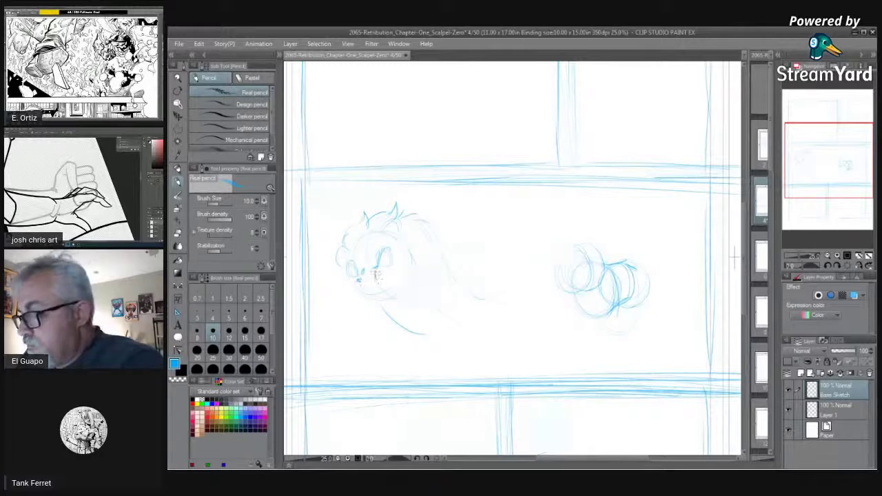
pyautogui.moveTo(376, 272); pyautogui.dragTo(376, 279)
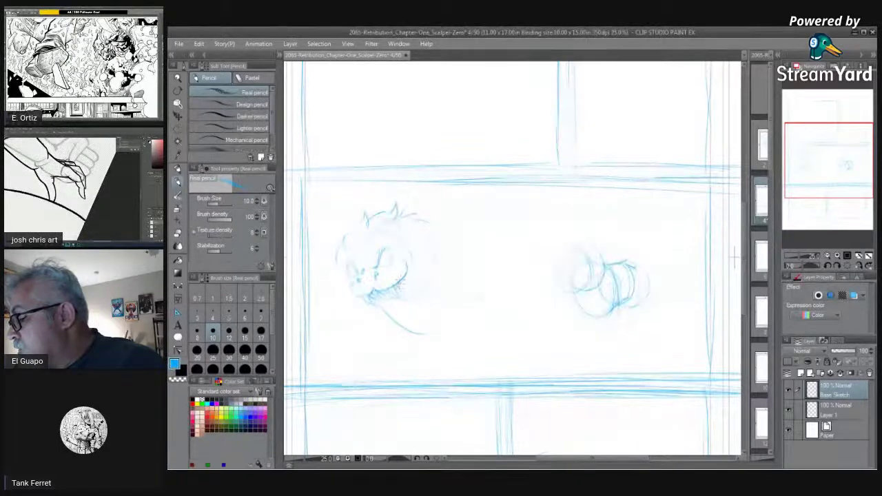
# Step: Add jagged beard strokes and a neck beneath the head's jaw, and outline the back of its mane
pyautogui.moveTo(401, 281); pyautogui.dragTo(404, 285)
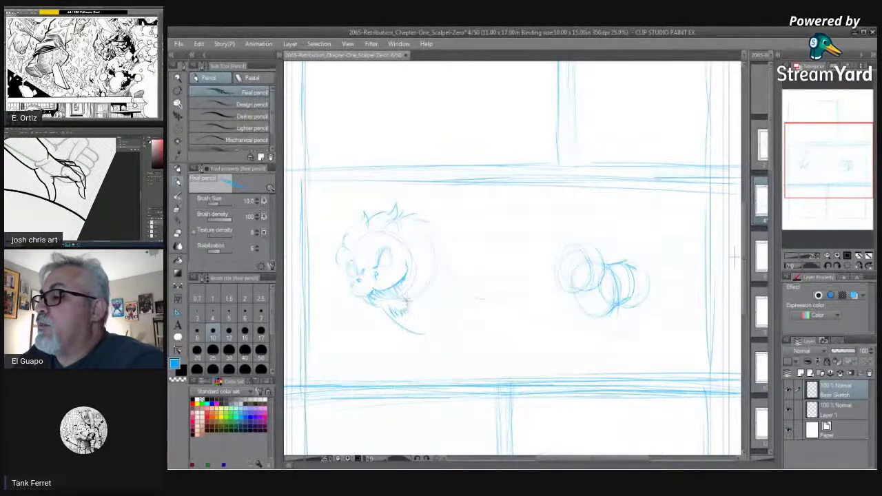
pyautogui.hotkey('ctrl', 'z')
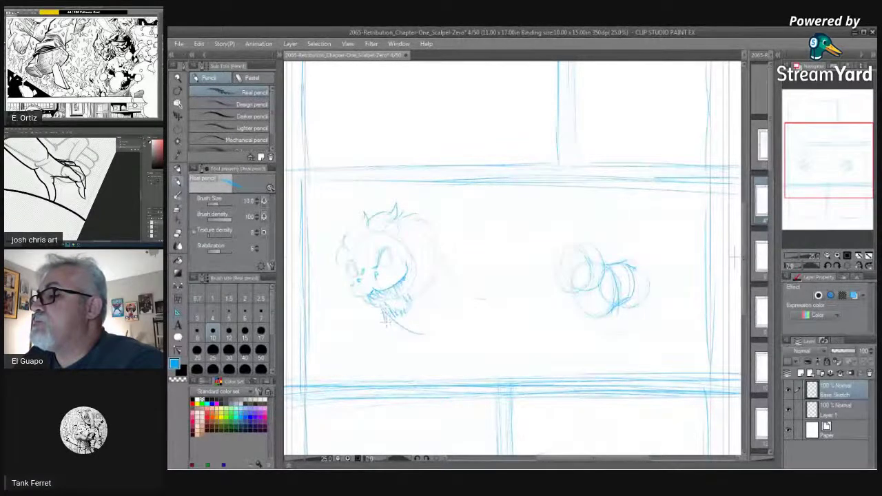
pyautogui.moveTo(386, 312)
pyautogui.mouseDown()
pyautogui.moveTo(407, 337)
pyautogui.moveTo(416, 307)
pyautogui.mouseUp()
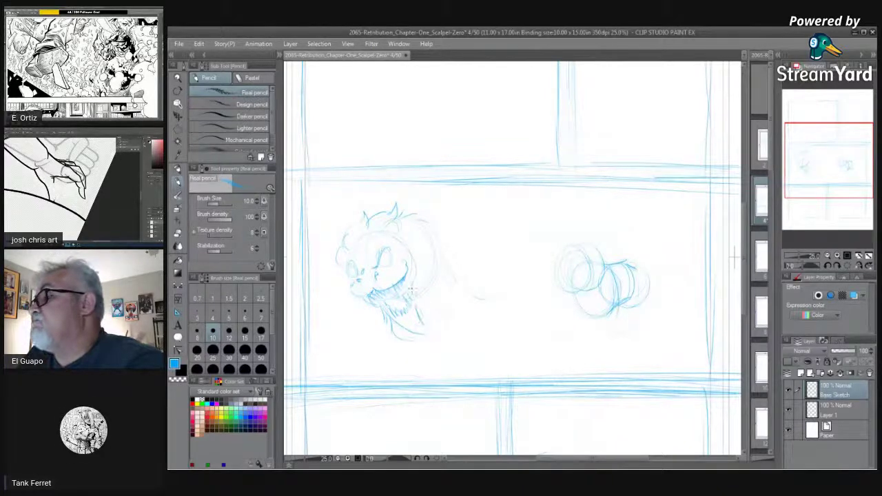
pyautogui.hotkey('ctrl', 'z')
pyautogui.hotkey('ctrl', 'y')
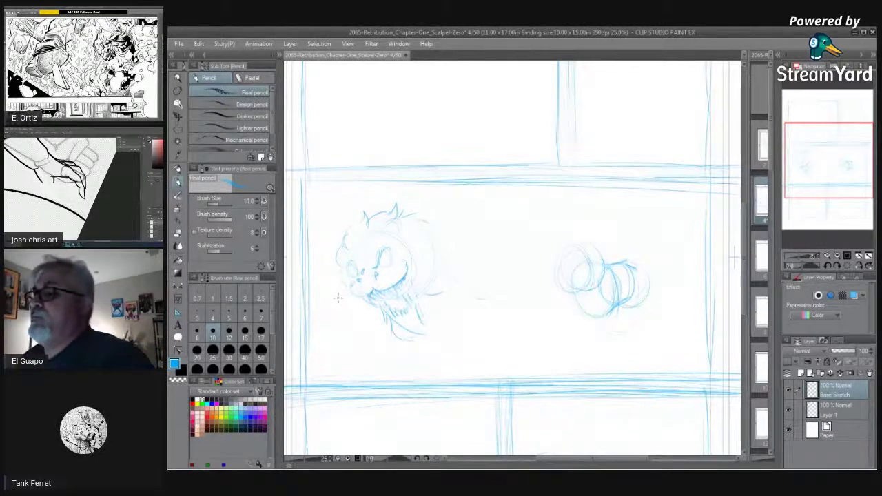
pyautogui.moveTo(417, 217); pyautogui.dragTo(438, 241)
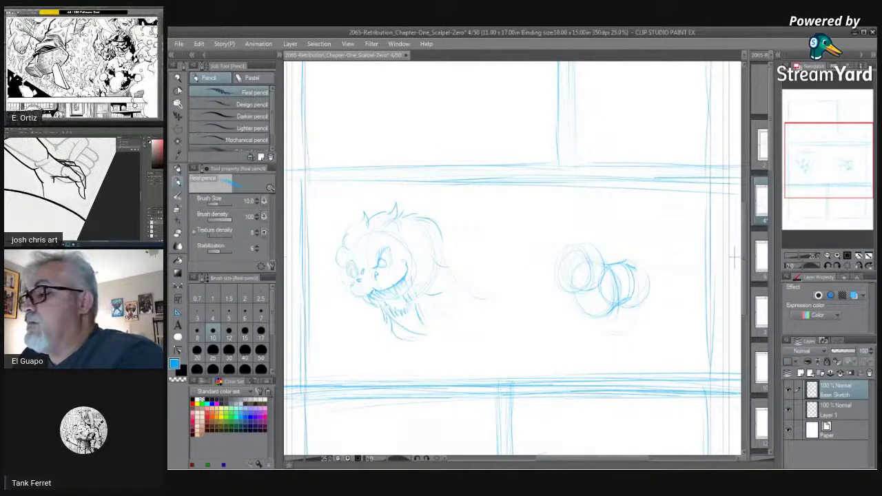
# Step: Lasso the bearded head in the middle panel, enlarge it to 120%, tilt it clockwise and shift it upward
pyautogui.click(177, 128)
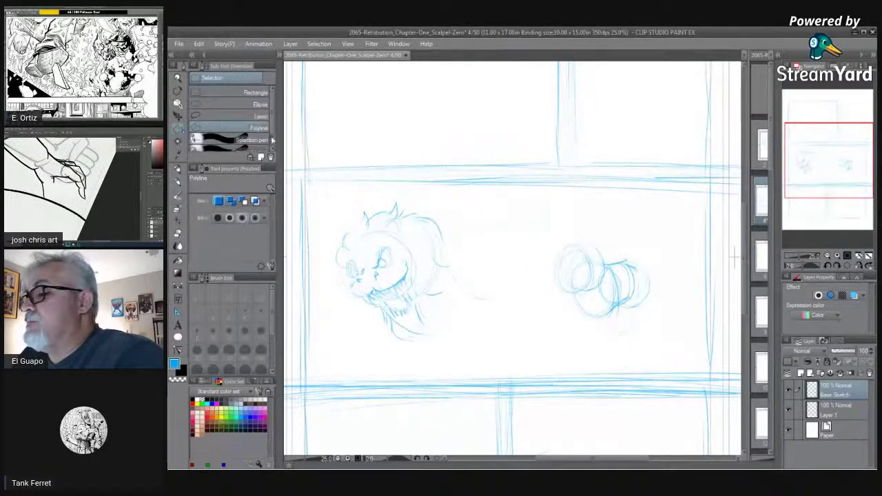
pyautogui.click(248, 116)
pyautogui.moveTo(436, 200)
pyautogui.mouseDown()
pyautogui.moveTo(356, 198)
pyautogui.moveTo(329, 264)
pyautogui.moveTo(352, 330)
pyautogui.moveTo(396, 356)
pyautogui.moveTo(494, 329)
pyautogui.moveTo(503, 239)
pyautogui.moveTo(437, 200)
pyautogui.mouseUp()
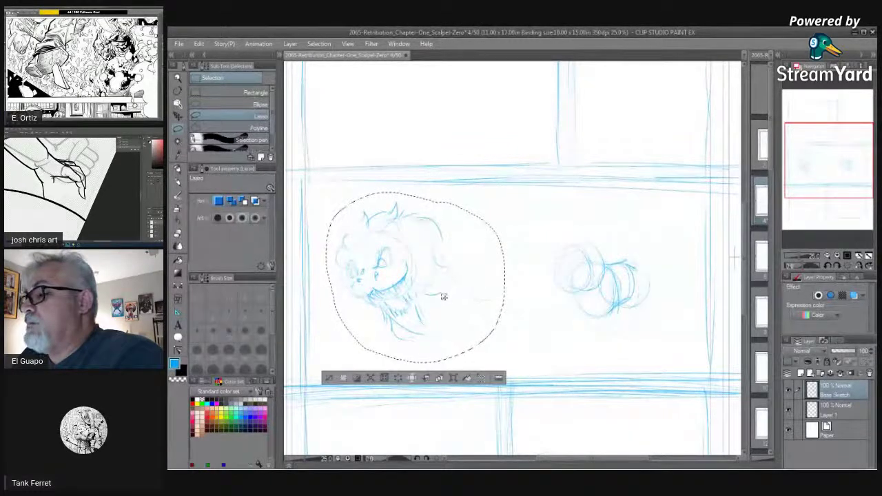
pyautogui.moveTo(439, 297); pyautogui.dragTo(440, 298)
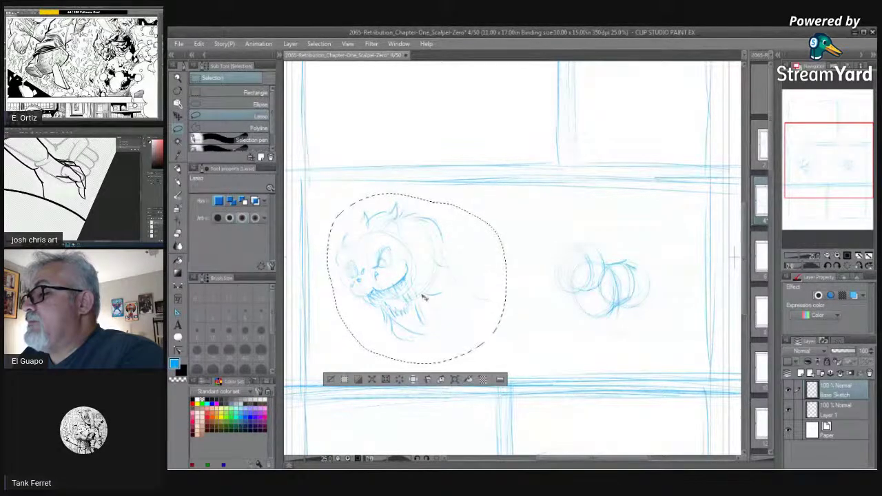
pyautogui.hotkey('ctrl', 't')
pyautogui.moveTo(445, 302); pyautogui.dragTo(437, 269)
pyautogui.moveTo(507, 161); pyautogui.dragTo(520, 188)
pyautogui.moveTo(450, 291); pyautogui.dragTo(446, 276)
pyautogui.moveTo(471, 338)
pyautogui.mouseDown()
pyautogui.moveTo(498, 372)
pyautogui.moveTo(503, 361)
pyautogui.mouseUp()
pyautogui.moveTo(443, 291); pyautogui.dragTo(444, 296)
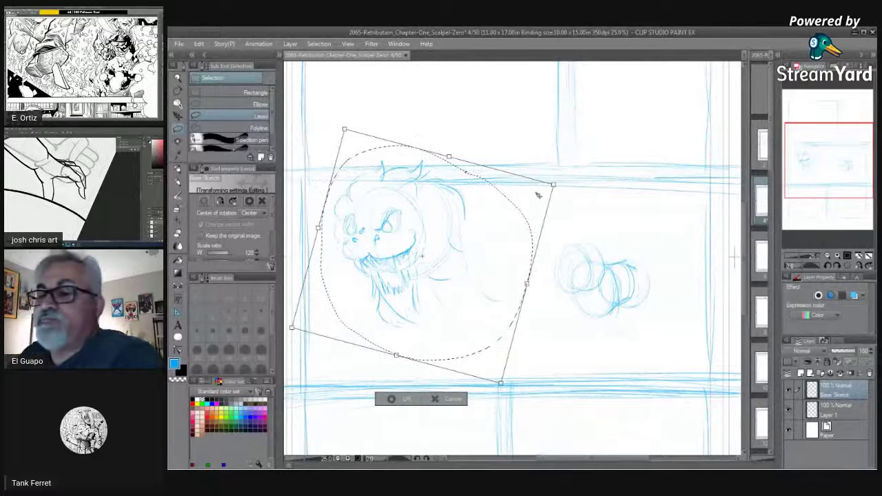
pyautogui.click(393, 401)
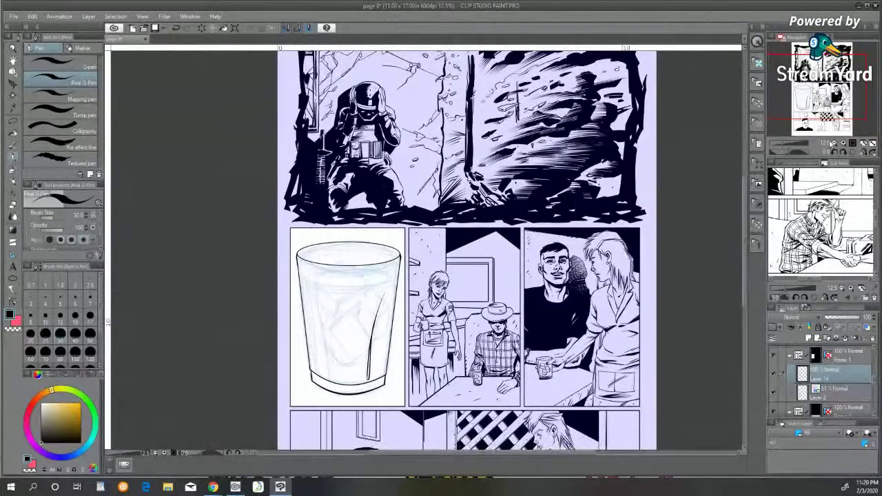
# Step: On page 8, thicken the drinking glass's right inner contour and ink a matching curve down its left side
pyautogui.click(843, 143)
pyautogui.moveTo(745, 209); pyautogui.dragTo(745, 231)
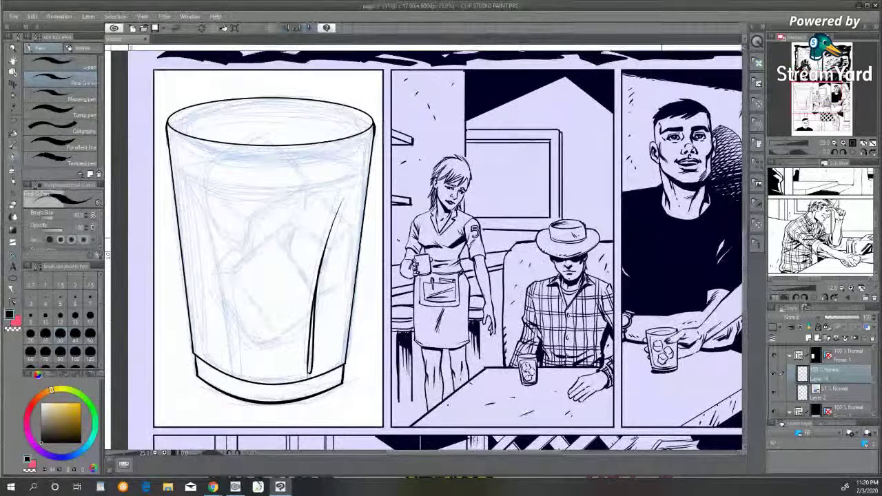
pyautogui.moveTo(313, 298); pyautogui.dragTo(310, 353)
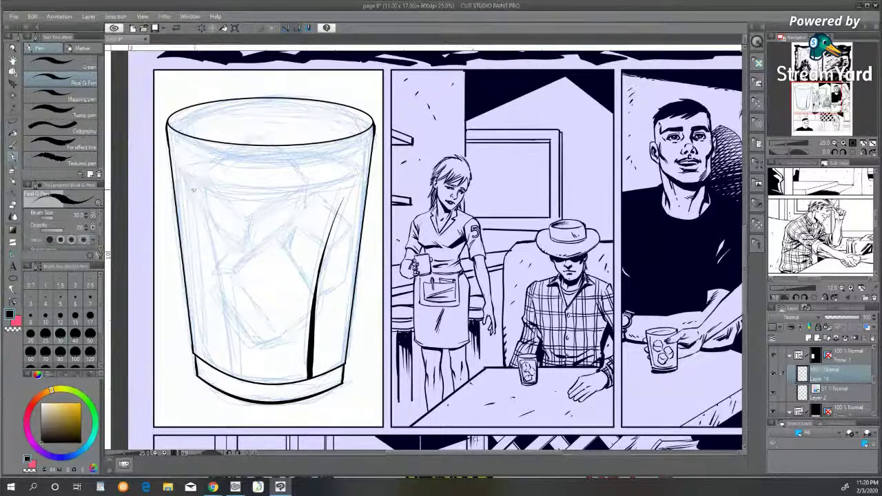
pyautogui.moveTo(188, 183)
pyautogui.mouseDown()
pyautogui.moveTo(224, 285)
pyautogui.moveTo(232, 372)
pyautogui.mouseUp()
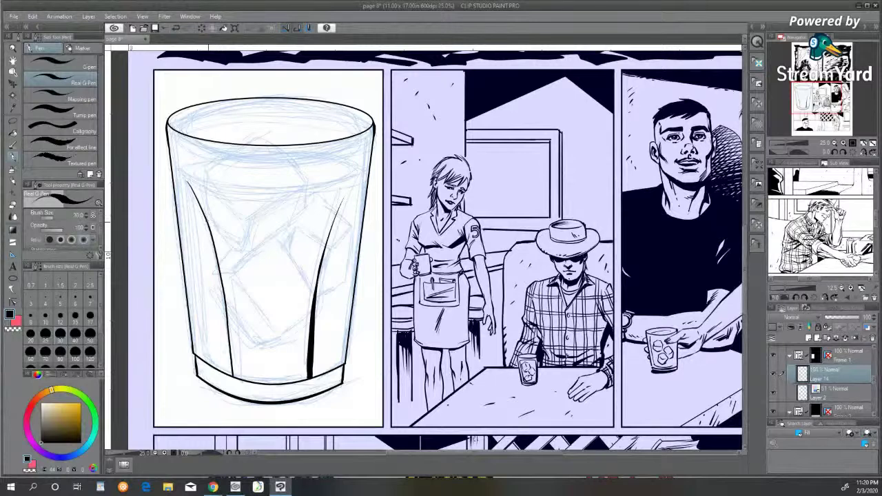
# Step: Try thickening the lower part of the glass's left inner curve with heavy strokes, and undo them
pyautogui.moveTo(210, 238); pyautogui.dragTo(233, 378)
pyautogui.moveTo(217, 269); pyautogui.dragTo(229, 359)
pyautogui.moveTo(226, 318); pyautogui.dragTo(230, 375)
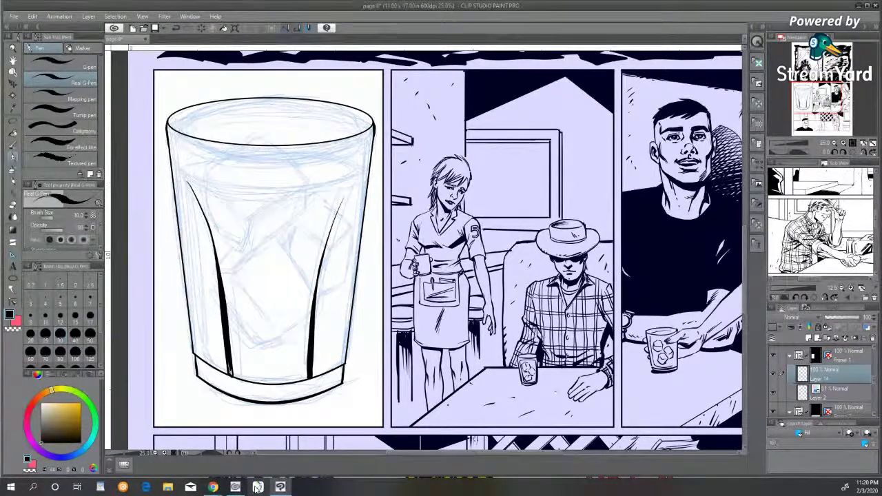
pyautogui.hotkey('ctrl', 'z')
pyautogui.hotkey('ctrl', 'z')
pyautogui.hotkey('ctrl', 'z')
pyautogui.hotkey('ctrl', 'z')
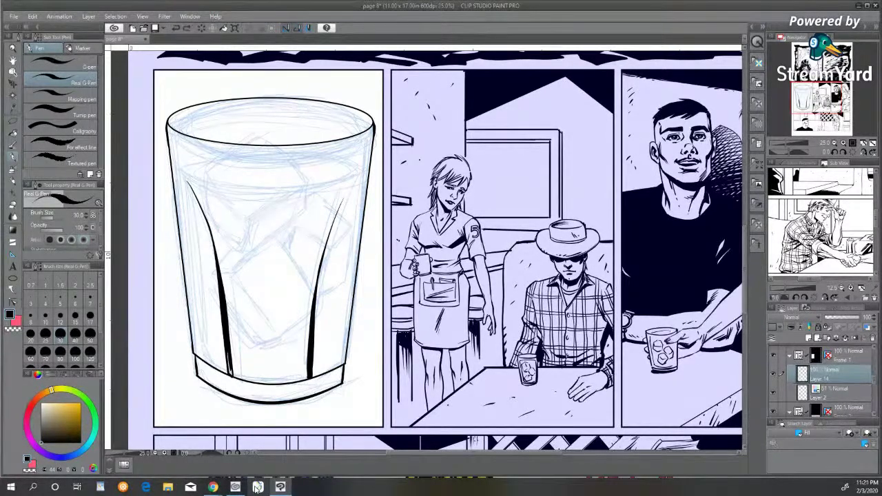
pyautogui.hotkey('ctrl', 'z')
pyautogui.hotkey('ctrl', 'z')
pyautogui.hotkey('ctrl', 'z')
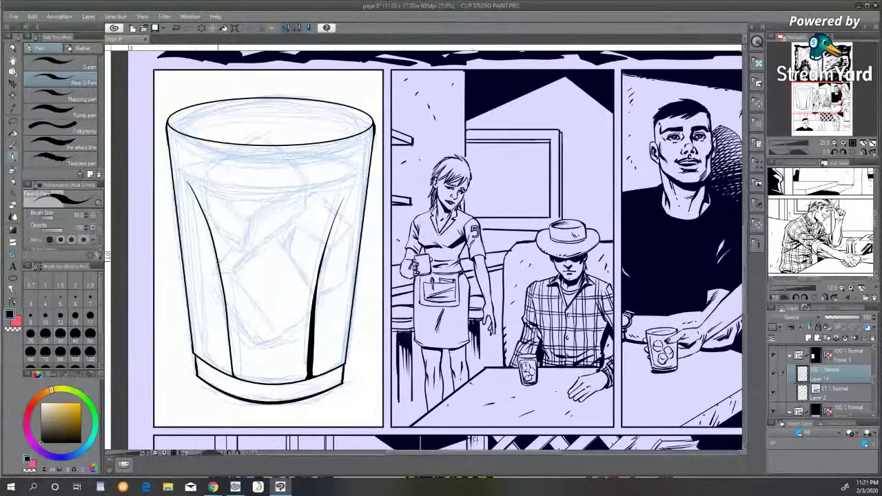
# Step: Give the glass's left inner curve a subtle taper by building up its lower end and upper bend
pyautogui.moveTo(227, 332); pyautogui.dragTo(233, 376)
pyautogui.moveTo(184, 179)
pyautogui.mouseDown()
pyautogui.moveTo(206, 214)
pyautogui.moveTo(225, 293)
pyautogui.mouseUp()
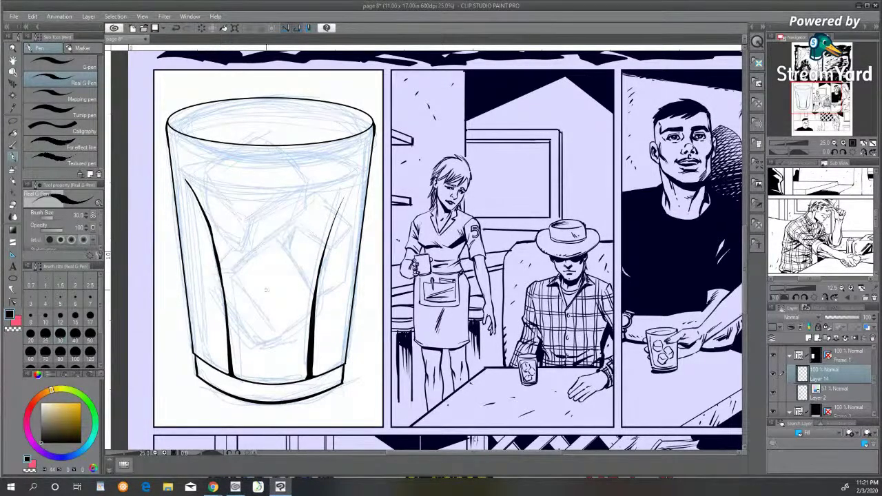
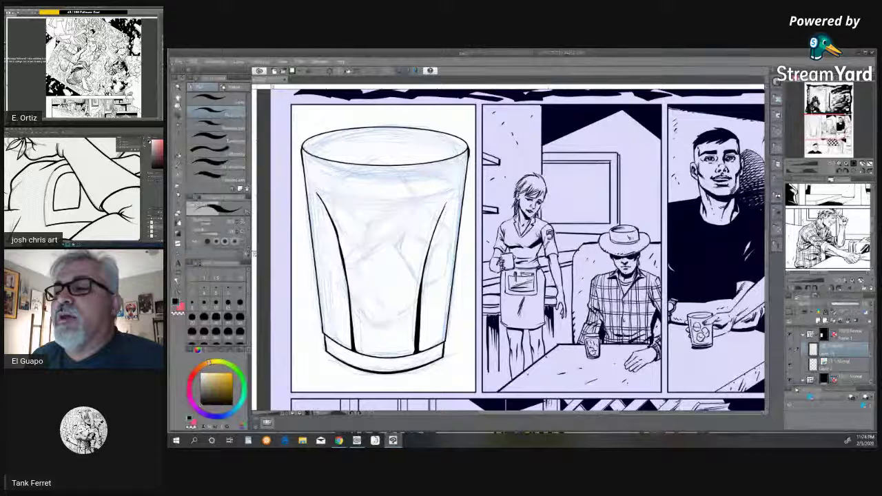
# Step: Open the cover image COVER COLORS WITH LOGO DRESS for viewing, and return to the page 8 document
pyautogui.click(177, 62)
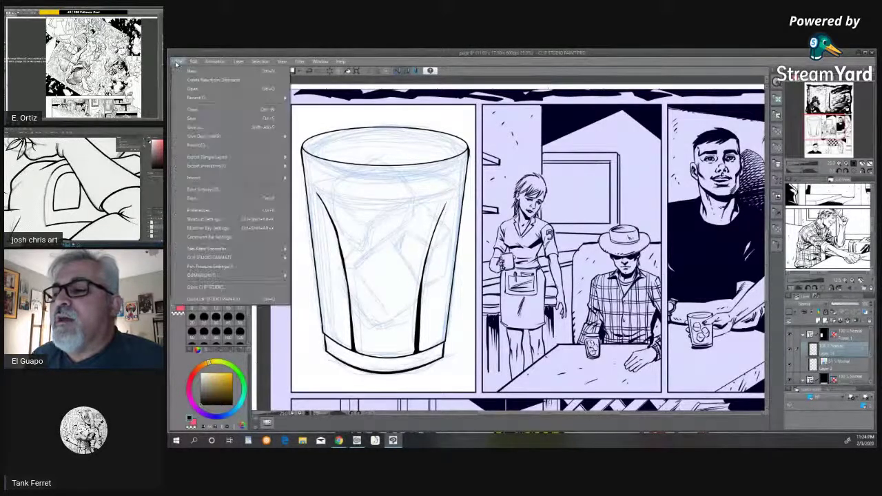
pyautogui.click(192, 89)
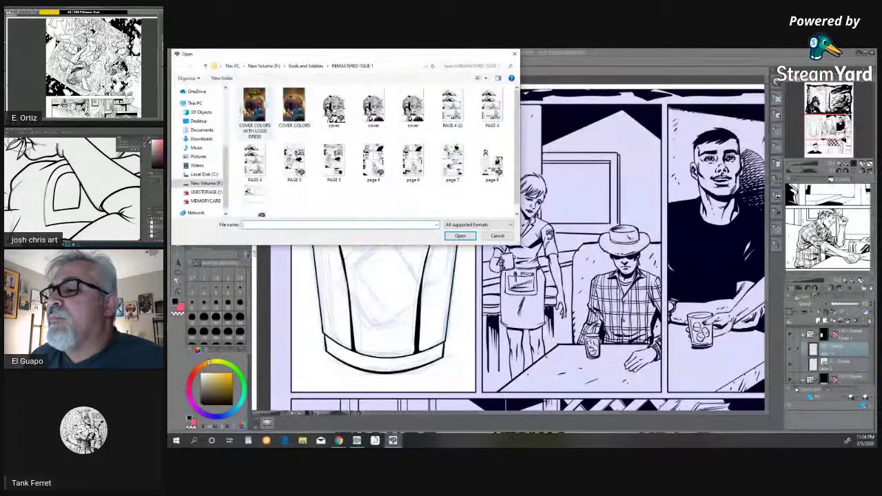
pyautogui.click(256, 108)
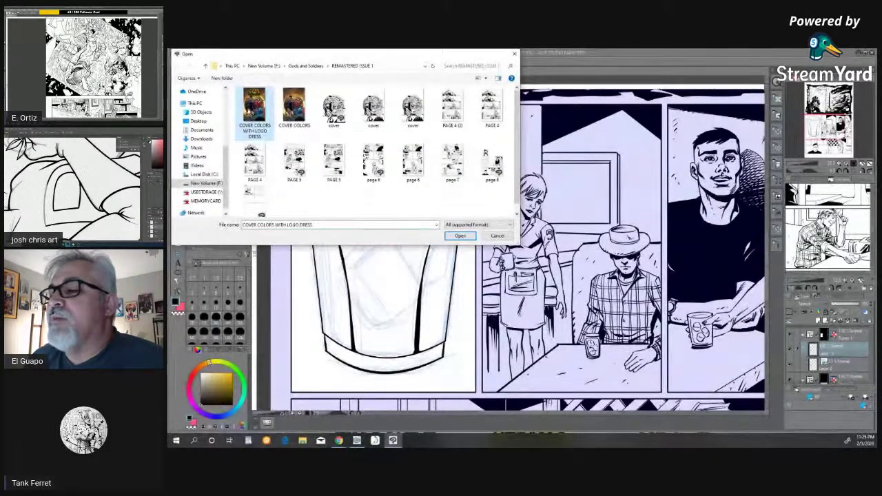
pyautogui.doubleClick(254, 109)
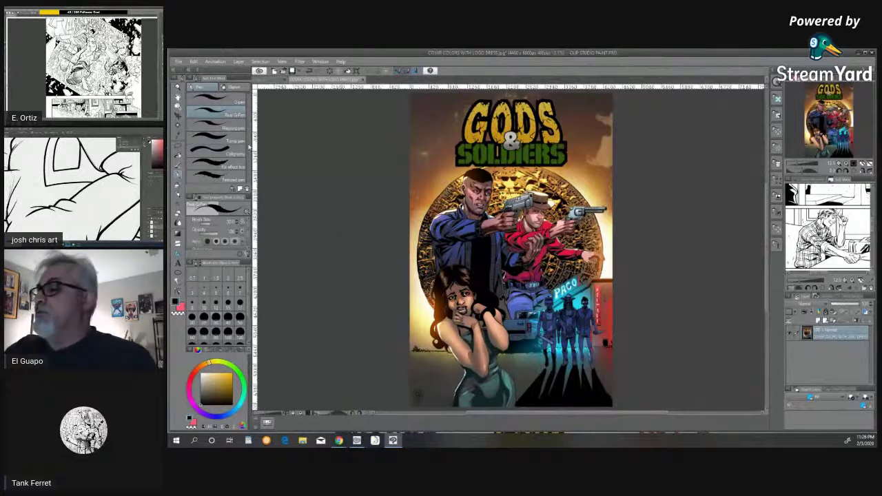
pyautogui.click(273, 81)
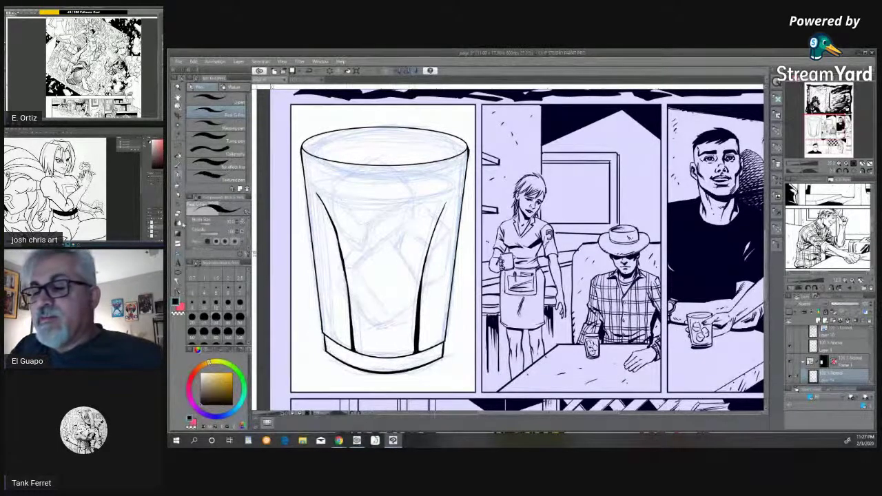
# Step: Fill the shadow band at the glass's base with black, and ink the ice cubes with small bubbles and drips
pyautogui.click(181, 149)
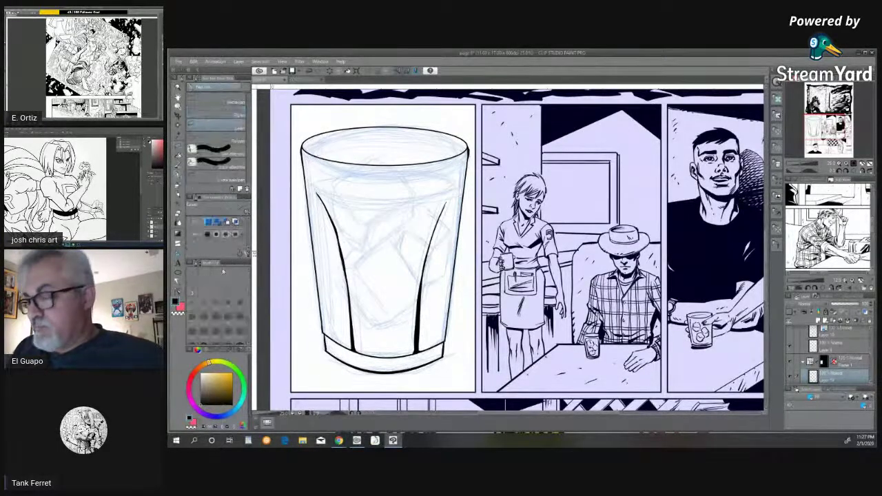
pyautogui.click(209, 135)
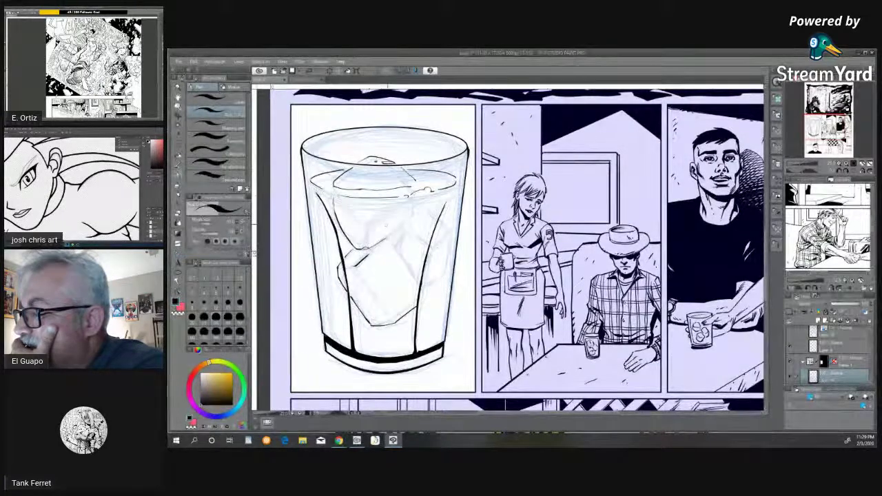
pyautogui.click(374, 222)
pyautogui.moveTo(391, 252); pyautogui.dragTo(394, 246)
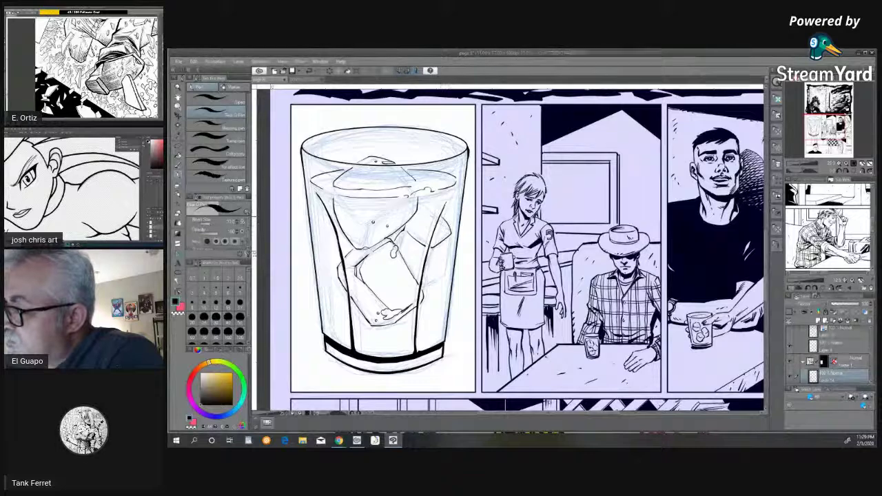
pyautogui.moveTo(433, 212); pyautogui.dragTo(423, 203)
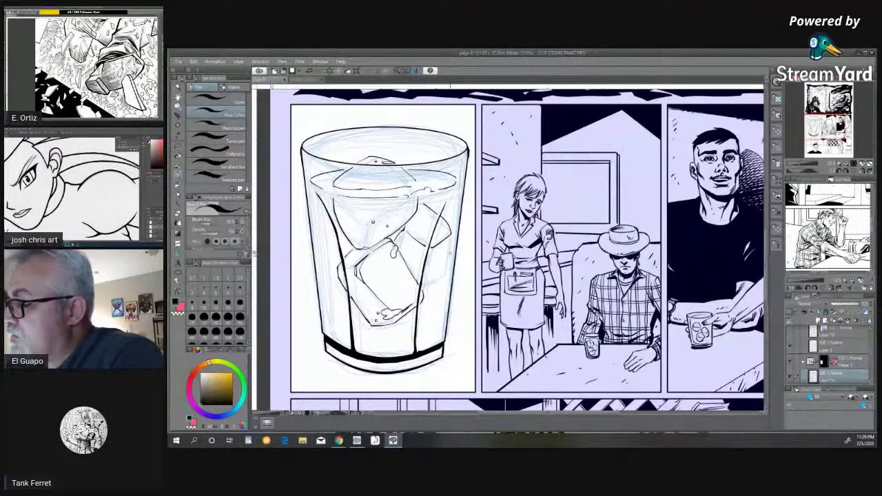
pyautogui.moveTo(451, 232); pyautogui.dragTo(447, 248)
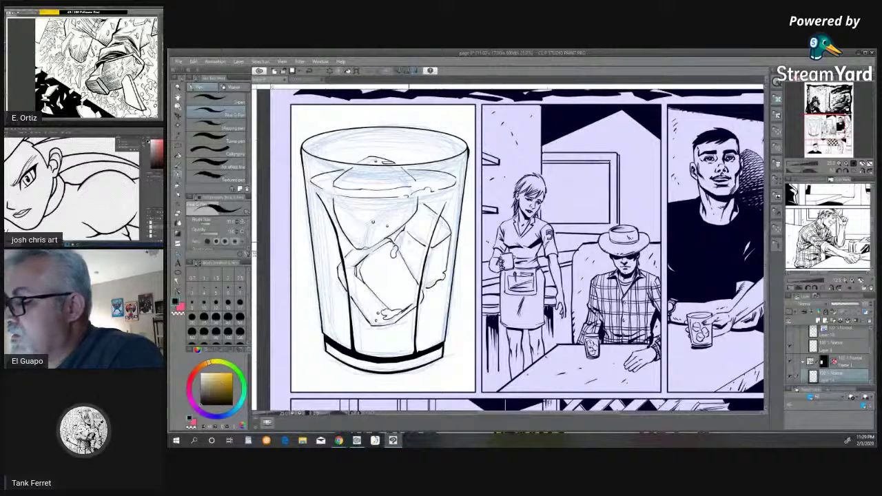
# Step: Ink small oval bubbles along both inner sides of the glass, beside and below the ice cubes
pyautogui.moveTo(431, 306); pyautogui.dragTo(429, 311)
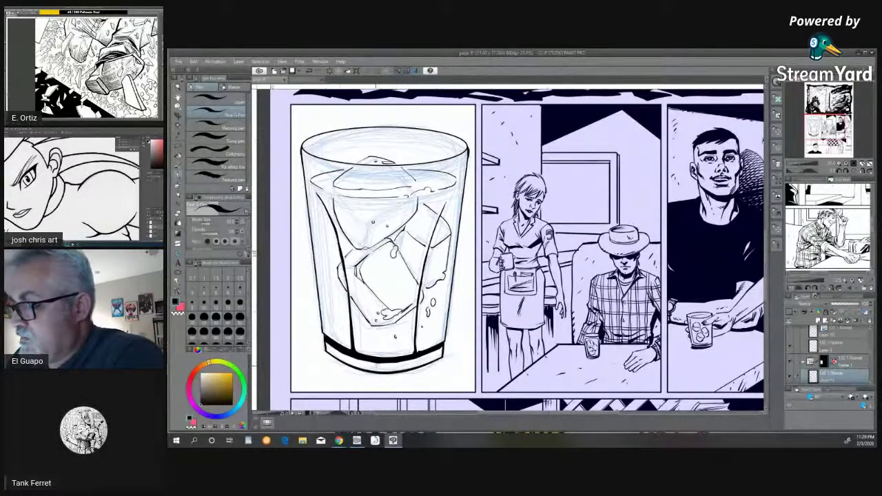
pyautogui.moveTo(334, 299); pyautogui.dragTo(335, 308)
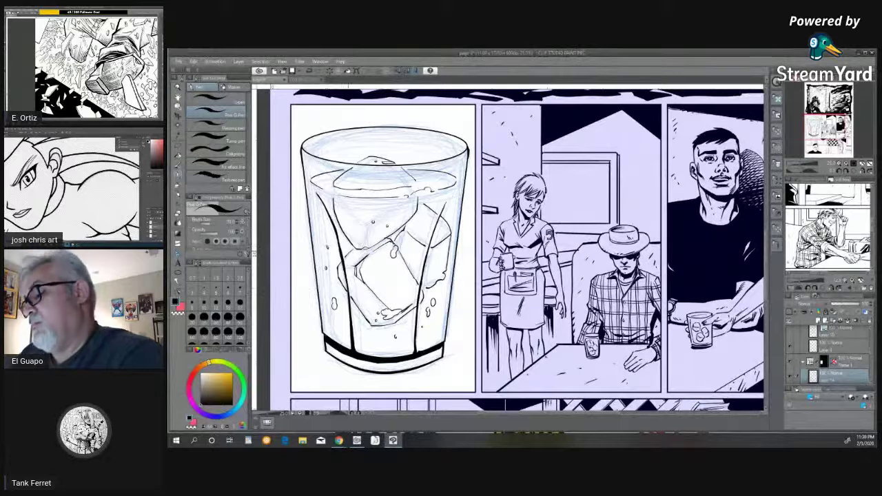
pyautogui.moveTo(348, 326); pyautogui.dragTo(345, 319)
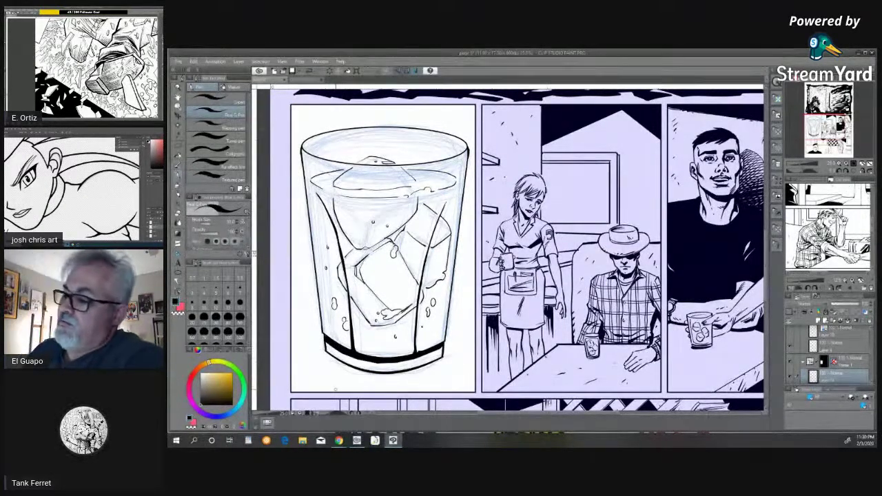
pyautogui.moveTo(320, 210); pyautogui.dragTo(326, 229)
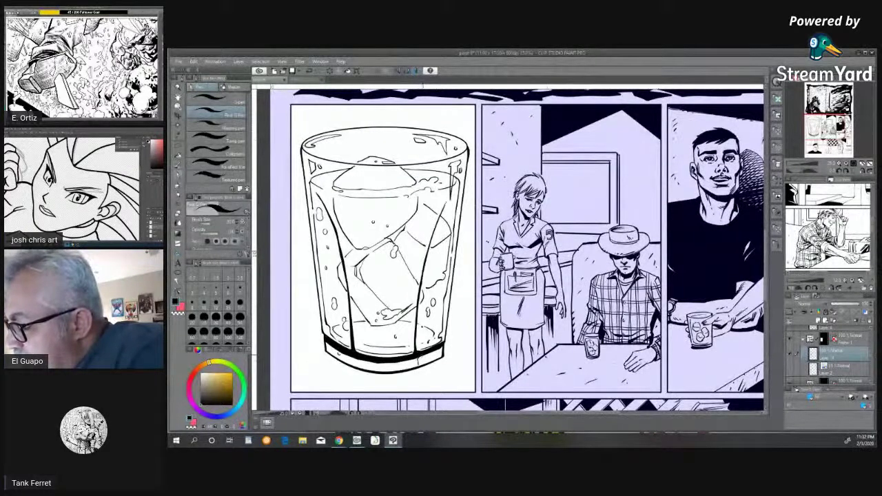
# Step: Ink small drip shapes and reflection marks in the glass's base, below the black band at both its right and left ends
pyautogui.moveTo(422, 355)
pyautogui.mouseDown()
pyautogui.moveTo(412, 368)
pyautogui.moveTo(430, 359)
pyautogui.mouseUp()
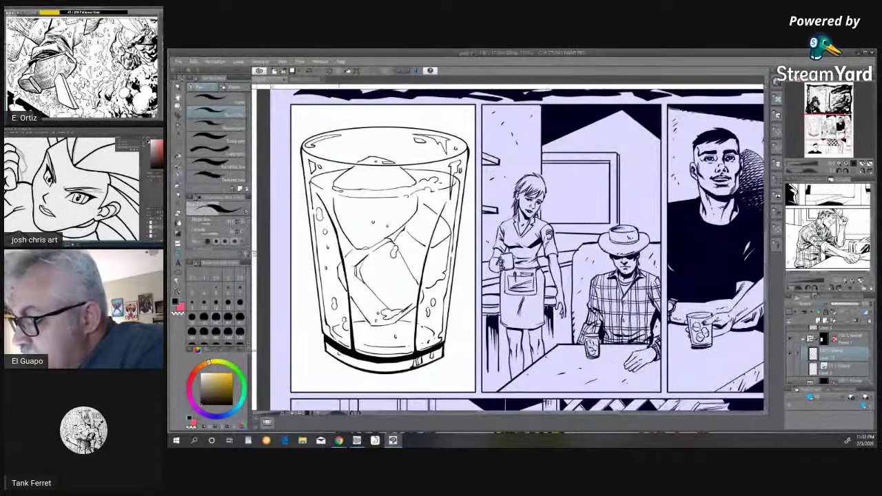
pyautogui.moveTo(345, 356); pyautogui.dragTo(361, 367)
pyautogui.moveTo(328, 344); pyautogui.dragTo(331, 352)
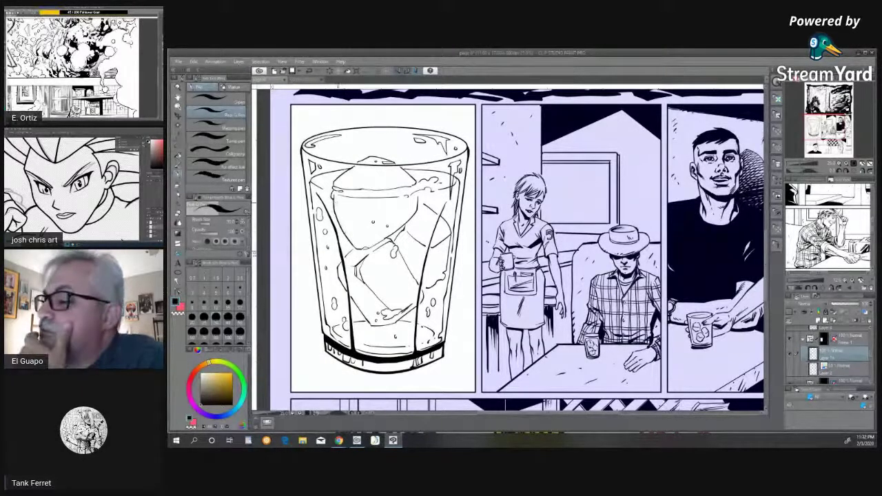
pyautogui.click(838, 352)
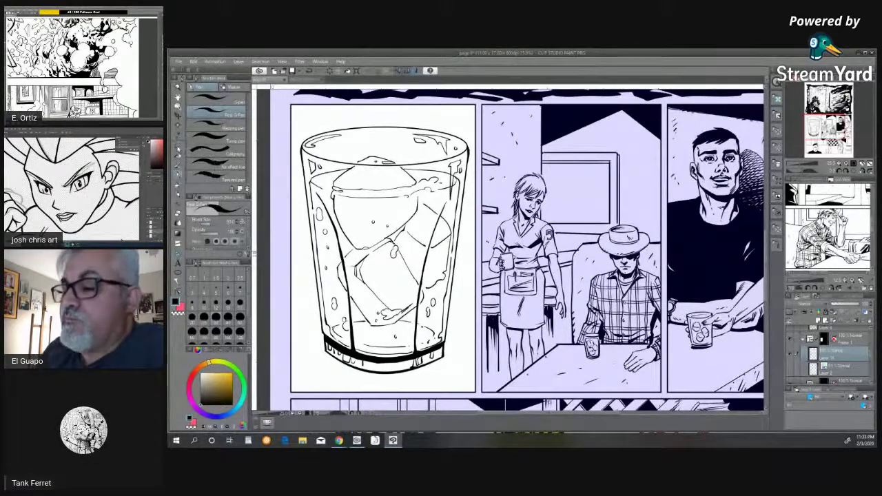
# Step: Lasso a curved area around and below the glass's base, fill it with black as a cast shadow, and clear the selection
pyautogui.click(179, 148)
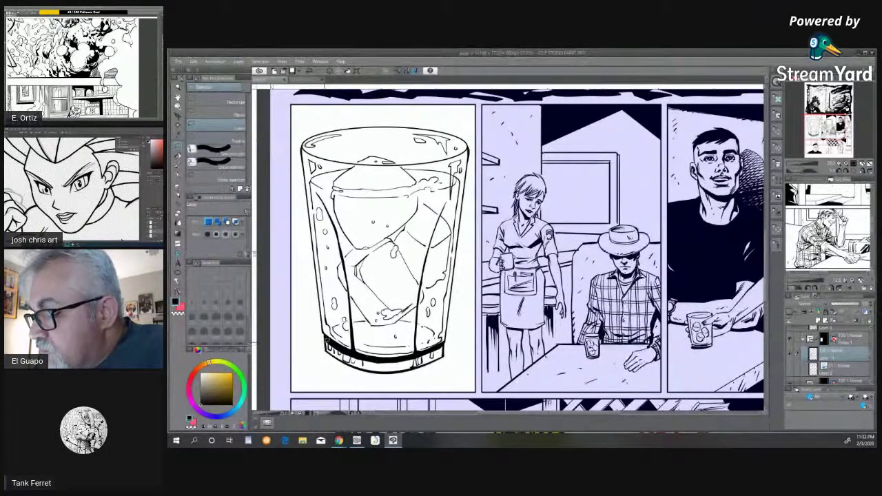
pyautogui.moveTo(328, 341)
pyautogui.mouseDown()
pyautogui.moveTo(308, 345)
pyautogui.moveTo(304, 359)
pyautogui.moveTo(359, 377)
pyautogui.moveTo(407, 372)
pyautogui.mouseUp()
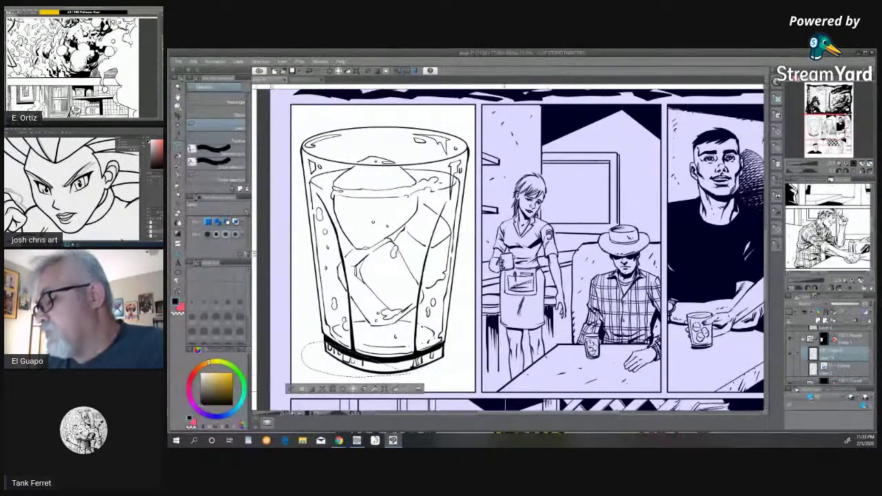
pyautogui.hotkey('ctrl', 'z')
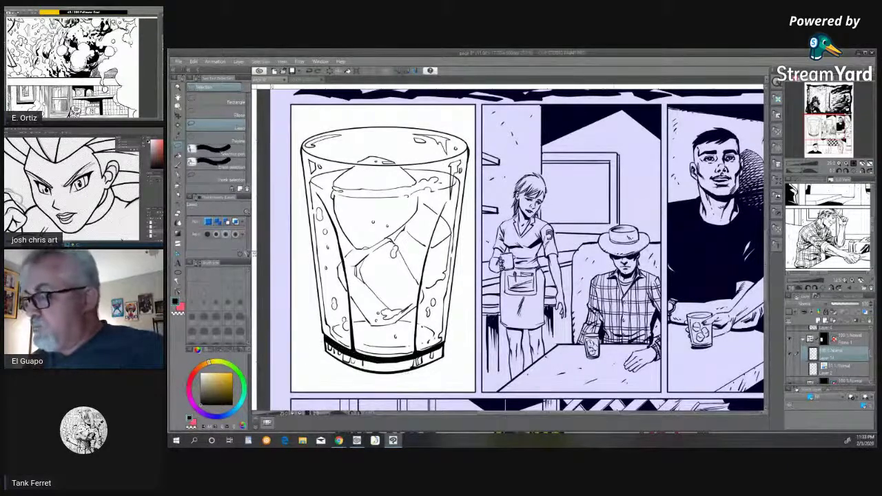
pyautogui.scroll(-5, 768, 234)
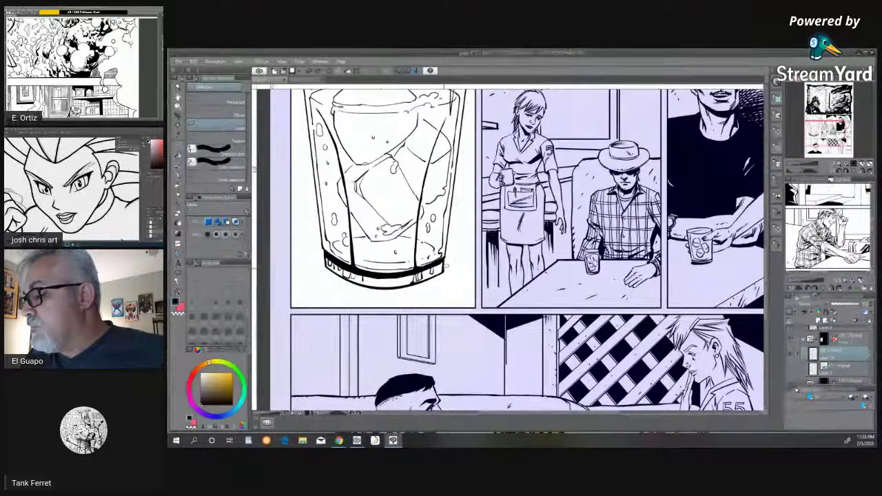
pyautogui.moveTo(448, 271)
pyautogui.mouseDown()
pyautogui.moveTo(421, 286)
pyautogui.moveTo(370, 292)
pyautogui.moveTo(338, 282)
pyautogui.moveTo(316, 255)
pyautogui.moveTo(374, 286)
pyautogui.moveTo(409, 284)
pyautogui.moveTo(445, 267)
pyautogui.mouseUp()
pyautogui.click(420, 305)
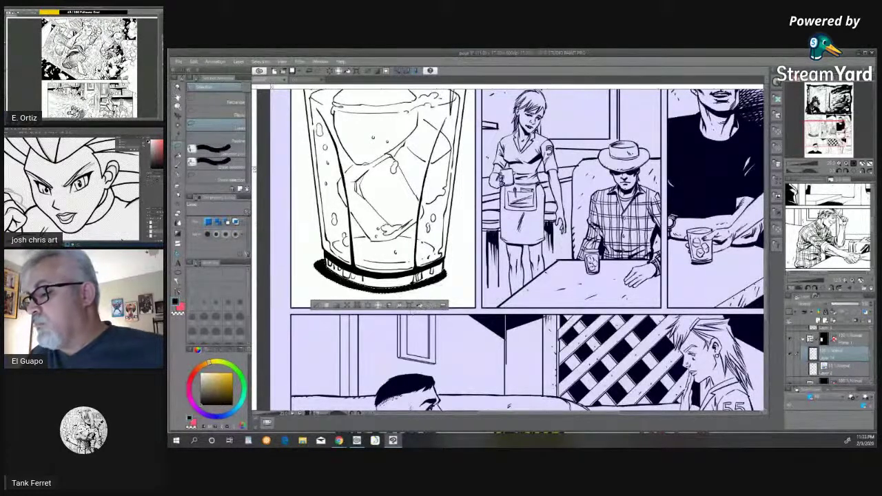
pyautogui.click(318, 305)
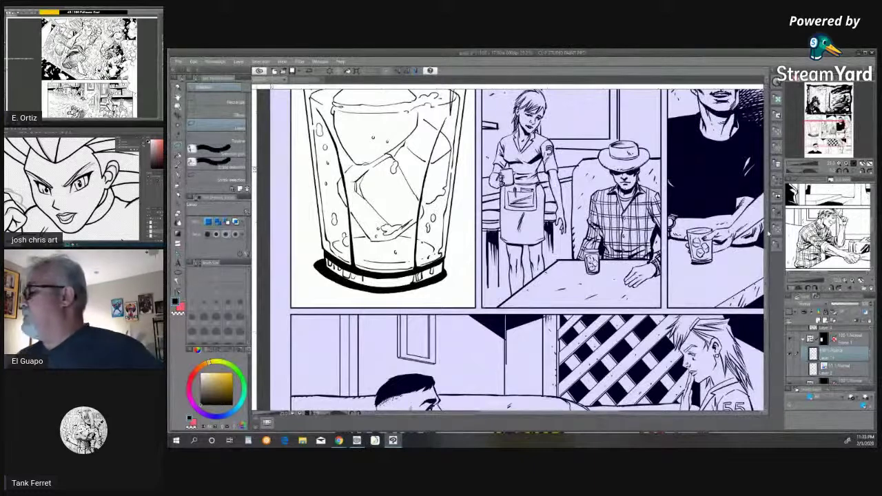
pyautogui.moveTo(766, 259); pyautogui.dragTo(764, 238)
pyautogui.scroll(-1, 765, 238)
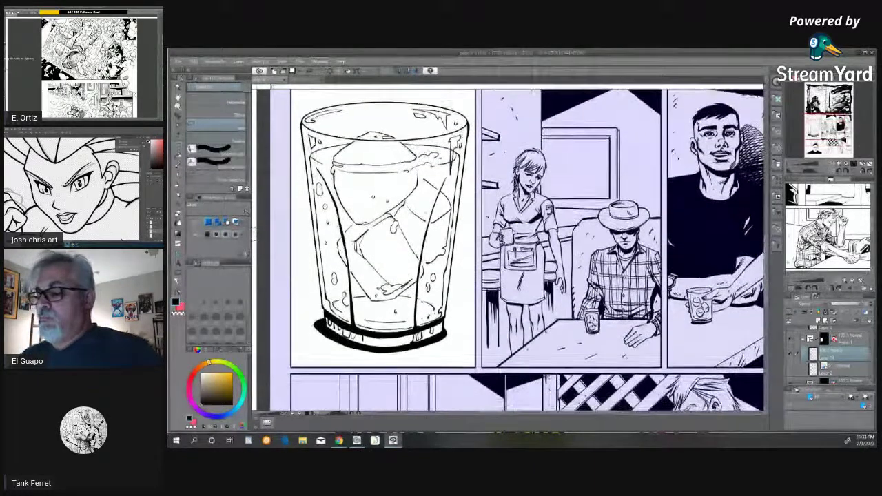
pyautogui.click(177, 185)
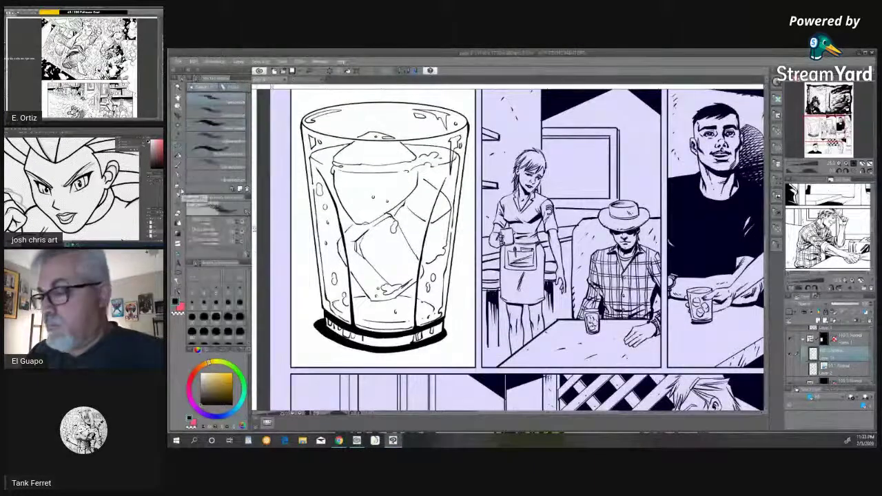
pyautogui.moveTo(304, 352); pyautogui.dragTo(292, 361)
pyautogui.moveTo(297, 286); pyautogui.dragTo(293, 296)
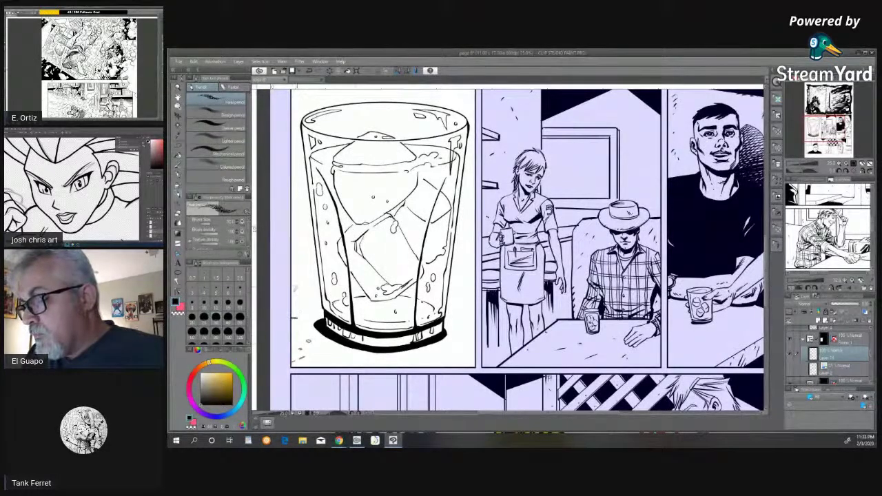
pyautogui.moveTo(453, 354); pyautogui.dragTo(458, 354)
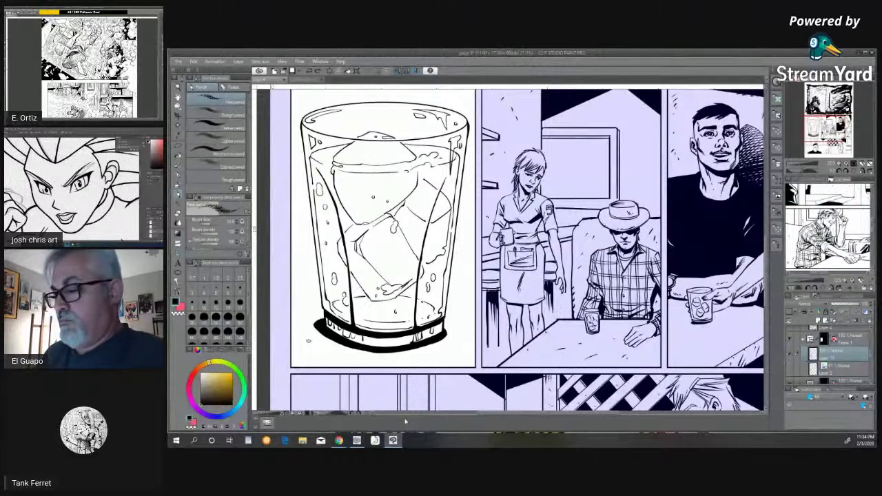
# Step: Ink scattered specks and small dots on the tabletop around both sides of the glass with the Textured pen
pyautogui.press('p')
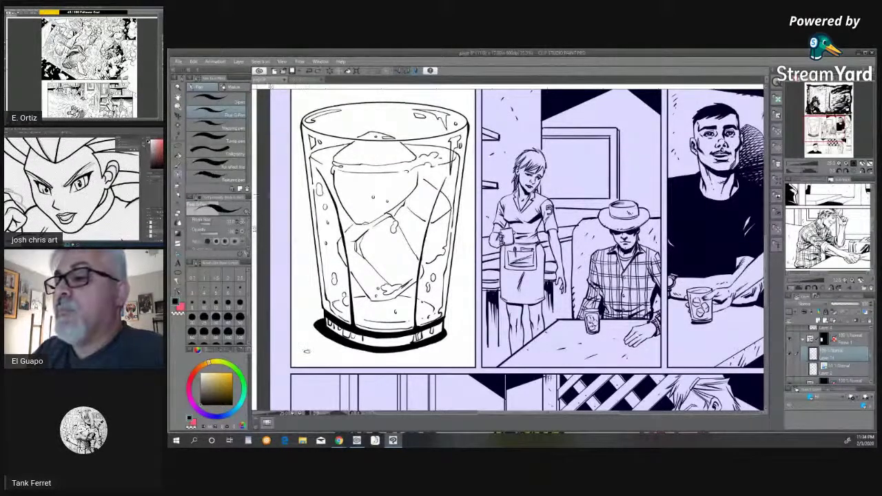
pyautogui.click(233, 180)
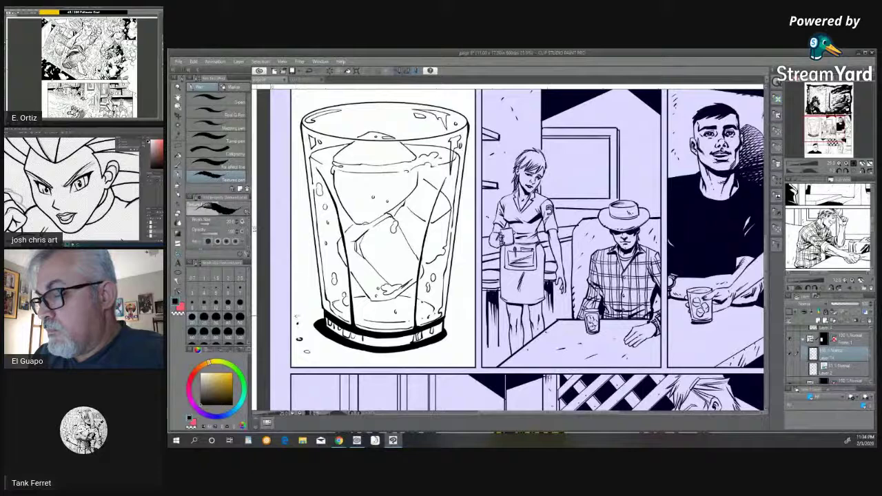
pyautogui.click(463, 311)
pyautogui.click(464, 349)
pyautogui.click(425, 358)
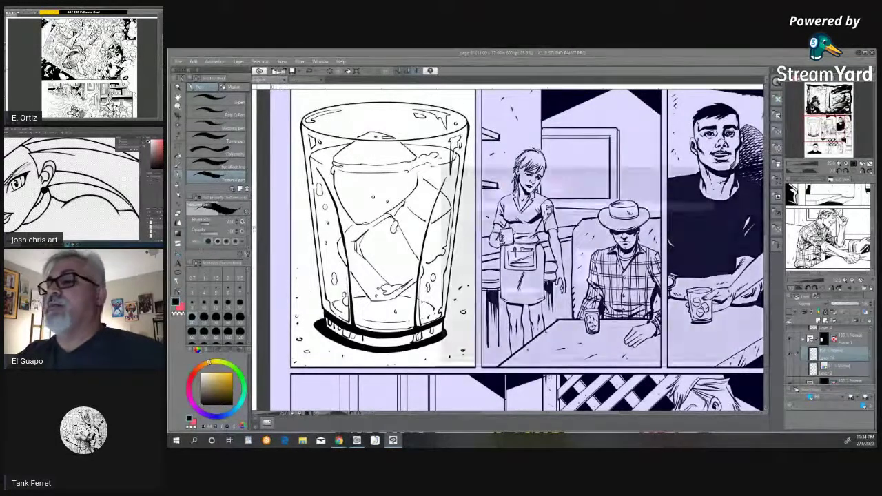
# Step: Create a new blank illustration canvas and pencil straight perspective lines radiating from one point right of its centre
pyautogui.hotkey('ctrl', 'n')
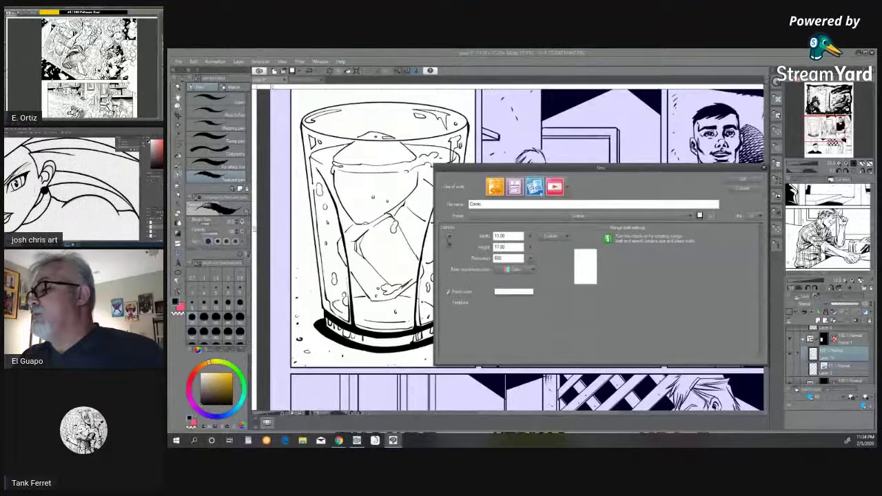
pyautogui.press('Return')
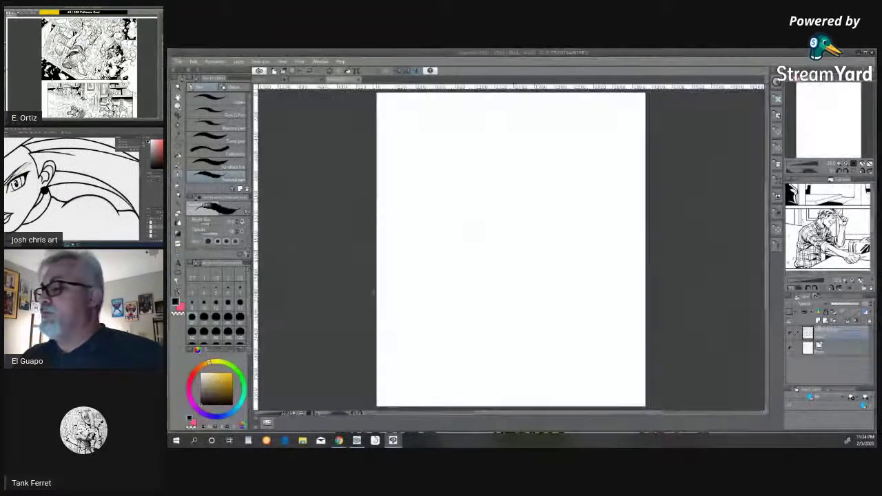
pyautogui.click(177, 184)
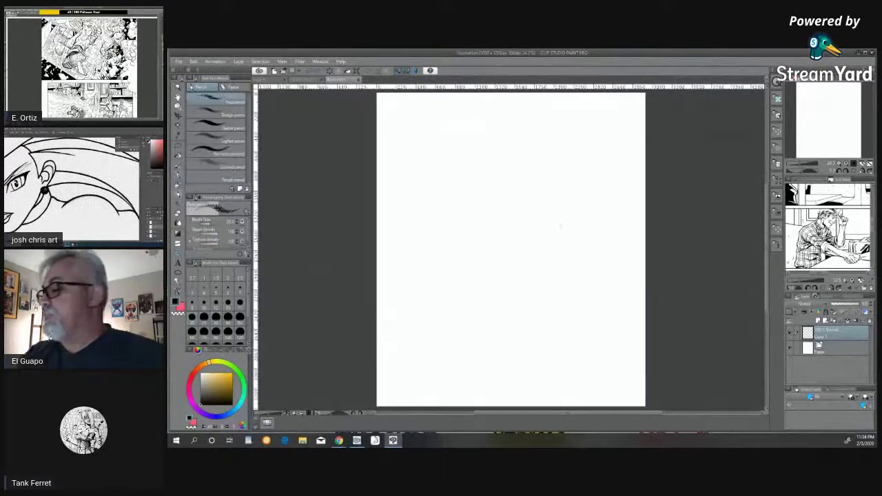
pyautogui.moveTo(480, 223)
pyautogui.mouseDown()
pyautogui.moveTo(561, 216)
pyautogui.moveTo(420, 309)
pyautogui.mouseUp()
pyautogui.moveTo(562, 219)
pyautogui.mouseDown()
pyautogui.moveTo(438, 343)
pyautogui.moveTo(492, 365)
pyautogui.mouseUp()
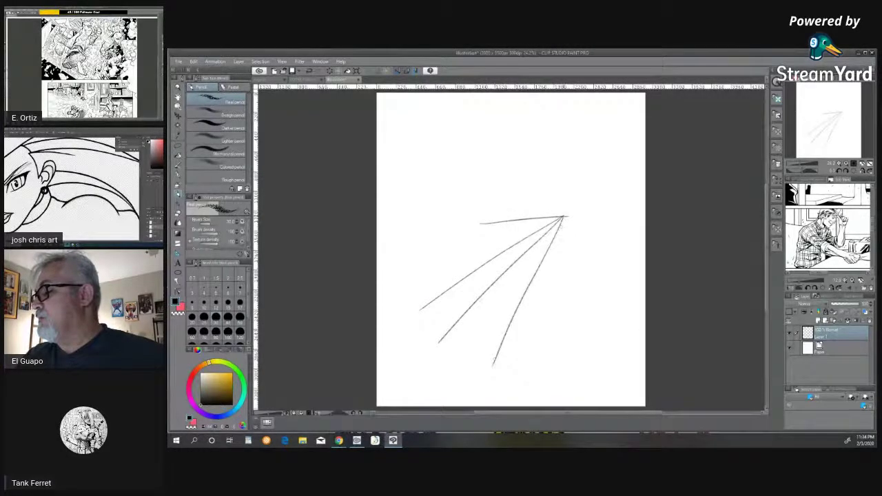
pyautogui.moveTo(564, 218)
pyautogui.mouseDown()
pyautogui.moveTo(570, 335)
pyautogui.moveTo(551, 210)
pyautogui.moveTo(434, 146)
pyautogui.moveTo(532, 211)
pyautogui.moveTo(419, 200)
pyautogui.mouseUp()
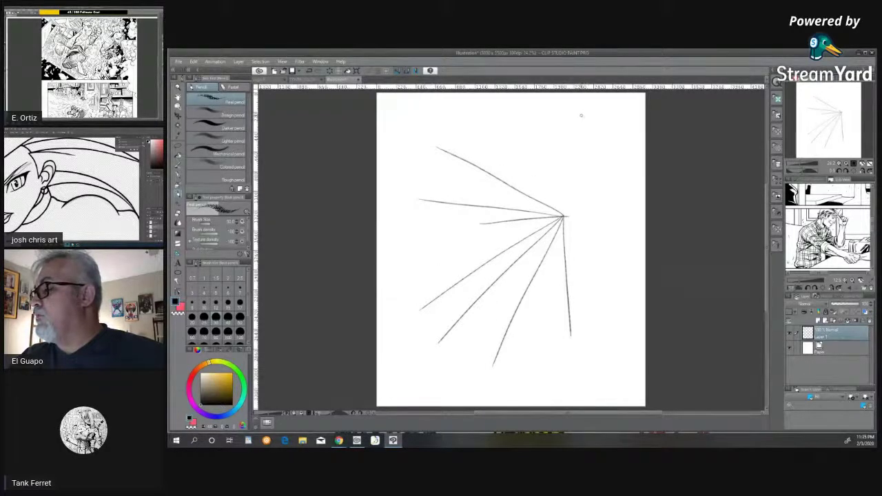
# Step: Sketch a closed bean-shaped outline in the canvas's upper-right area and a bent torso with limb lines over the radiating lines
pyautogui.moveTo(609, 119)
pyautogui.mouseDown()
pyautogui.moveTo(628, 178)
pyautogui.moveTo(597, 195)
pyautogui.moveTo(580, 140)
pyautogui.moveTo(573, 113)
pyautogui.mouseUp()
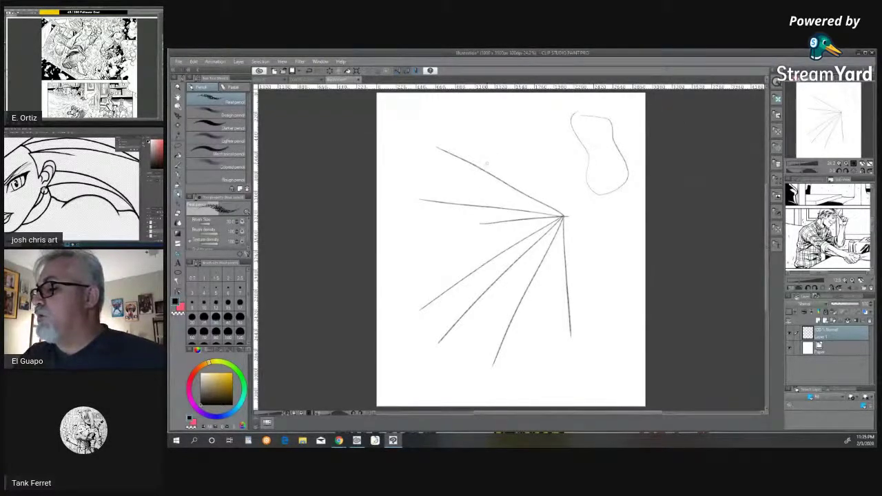
pyautogui.moveTo(488, 163)
pyautogui.mouseDown()
pyautogui.moveTo(458, 197)
pyautogui.moveTo(465, 241)
pyautogui.mouseUp()
pyautogui.moveTo(488, 163)
pyautogui.mouseDown()
pyautogui.moveTo(518, 185)
pyautogui.moveTo(499, 212)
pyautogui.moveTo(507, 242)
pyautogui.mouseUp()
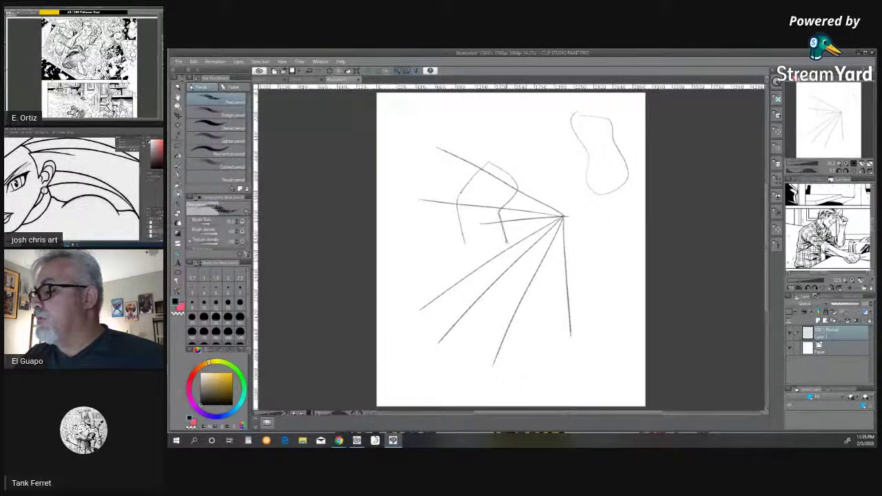
pyautogui.moveTo(491, 165)
pyautogui.mouseDown()
pyautogui.moveTo(471, 195)
pyautogui.moveTo(480, 241)
pyautogui.moveTo(470, 248)
pyautogui.moveTo(504, 243)
pyautogui.moveTo(478, 279)
pyautogui.mouseUp()
pyautogui.moveTo(486, 248); pyautogui.dragTo(487, 274)
pyautogui.moveTo(489, 169); pyautogui.dragTo(446, 182)
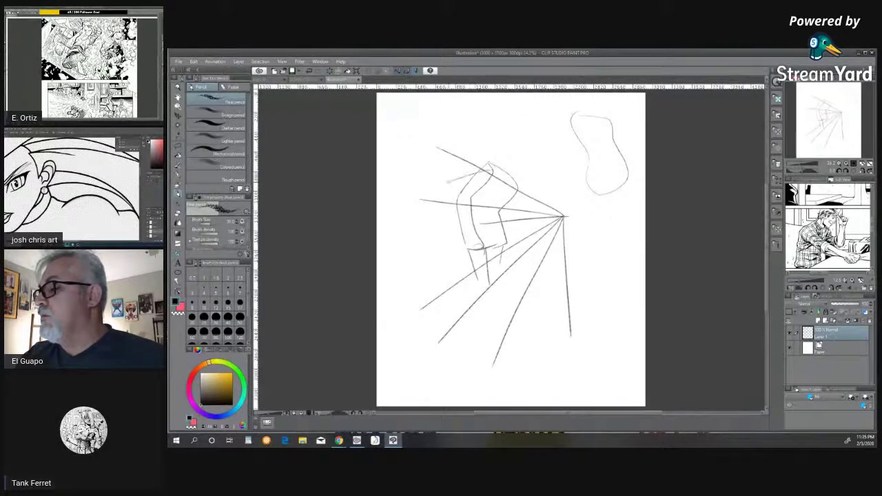
# Step: Sketch an arched torso with limbs below the radiating point and large ovals around the bean shape, and clear the layer
pyautogui.moveTo(564, 217)
pyautogui.mouseDown()
pyautogui.moveTo(594, 229)
pyautogui.moveTo(608, 249)
pyautogui.moveTo(545, 245)
pyautogui.moveTo(591, 267)
pyautogui.moveTo(596, 279)
pyautogui.mouseUp()
pyautogui.moveTo(548, 245)
pyautogui.mouseDown()
pyautogui.moveTo(570, 259)
pyautogui.moveTo(586, 291)
pyautogui.moveTo(593, 284)
pyautogui.mouseUp()
pyautogui.moveTo(609, 250); pyautogui.dragTo(591, 286)
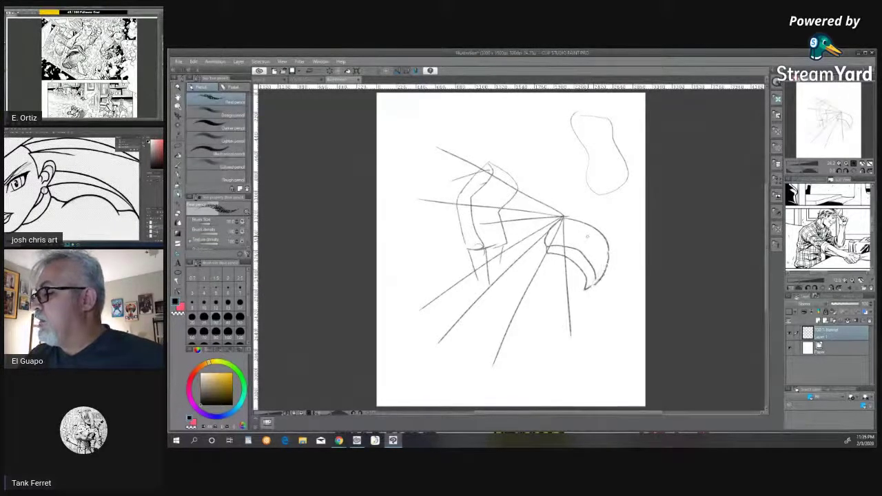
pyautogui.moveTo(566, 229)
pyautogui.mouseDown()
pyautogui.moveTo(596, 283)
pyautogui.moveTo(570, 253)
pyautogui.moveTo(554, 259)
pyautogui.mouseUp()
pyautogui.moveTo(555, 256); pyautogui.dragTo(542, 295)
pyautogui.moveTo(550, 255); pyautogui.dragTo(539, 299)
pyautogui.moveTo(603, 273)
pyautogui.mouseDown()
pyautogui.moveTo(592, 328)
pyautogui.moveTo(579, 341)
pyautogui.moveTo(626, 279)
pyautogui.mouseUp()
pyautogui.moveTo(601, 276); pyautogui.dragTo(620, 272)
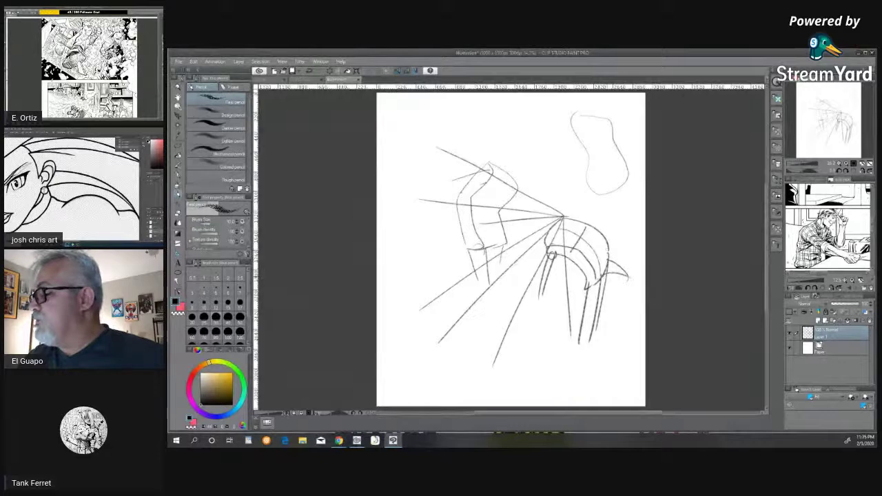
pyautogui.moveTo(555, 145)
pyautogui.mouseDown()
pyautogui.moveTo(571, 219)
pyautogui.moveTo(642, 163)
pyautogui.moveTo(596, 105)
pyautogui.moveTo(543, 159)
pyautogui.moveTo(631, 207)
pyautogui.moveTo(643, 181)
pyautogui.moveTo(589, 126)
pyautogui.moveTo(579, 134)
pyautogui.moveTo(608, 123)
pyautogui.mouseUp()
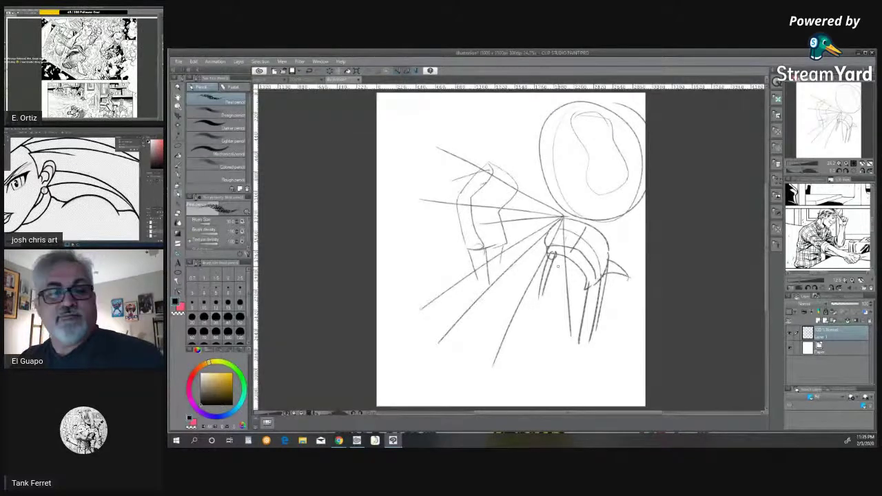
pyautogui.press('Delete')
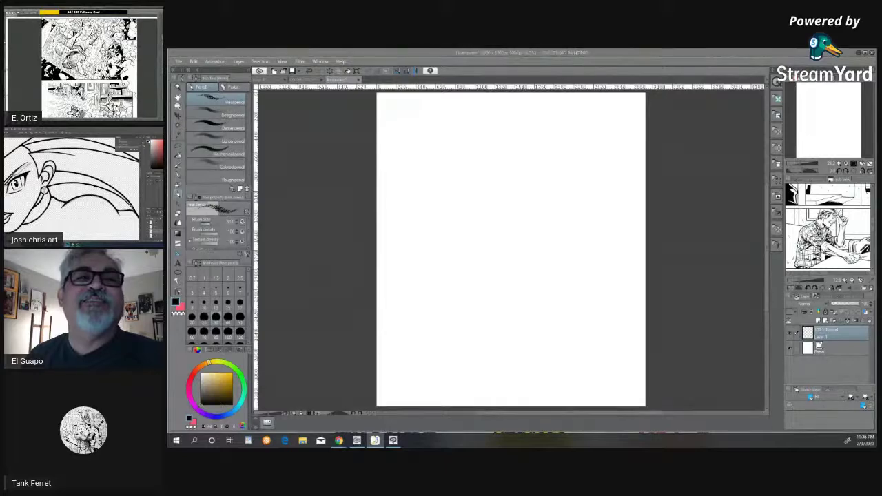
# Step: Calibrate the pen at the centre target, and test it with bold curved and straight pencil strokes on the blank canvas
pyautogui.hotkey('alt', 'Tab')
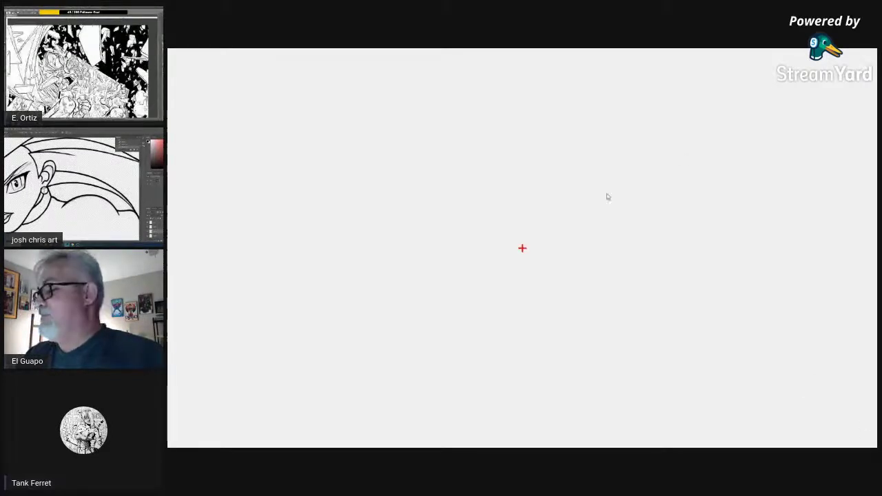
pyautogui.click(522, 248)
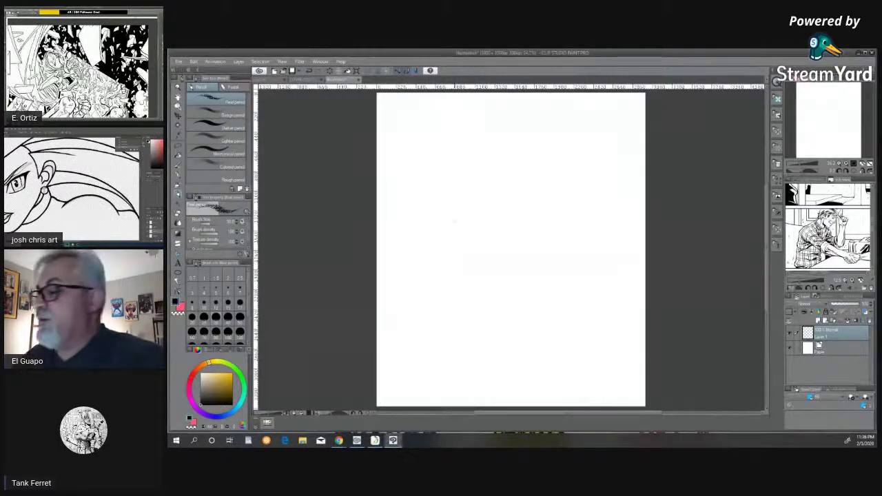
pyautogui.moveTo(522, 198); pyautogui.dragTo(471, 271)
pyautogui.moveTo(530, 211); pyautogui.dragTo(487, 292)
pyautogui.moveTo(529, 246); pyautogui.dragTo(516, 296)
pyautogui.moveTo(442, 307)
pyautogui.mouseDown()
pyautogui.moveTo(468, 222)
pyautogui.moveTo(549, 268)
pyautogui.mouseUp()
pyautogui.moveTo(533, 275)
pyautogui.mouseDown()
pyautogui.moveTo(574, 254)
pyautogui.moveTo(581, 196)
pyautogui.moveTo(456, 222)
pyautogui.moveTo(527, 305)
pyautogui.moveTo(546, 294)
pyautogui.moveTo(495, 348)
pyautogui.mouseUp()
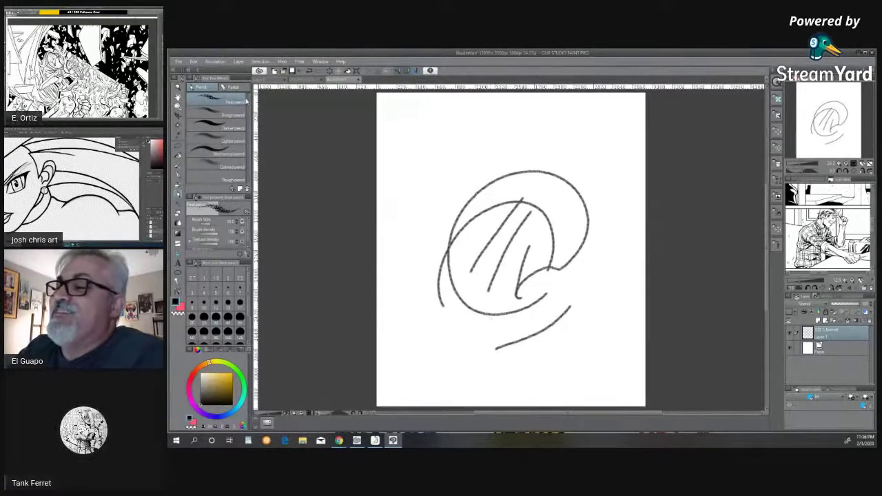
# Step: Return to comic page 8, bring the whole page into view, and merge its visible layers
pyautogui.click(275, 79)
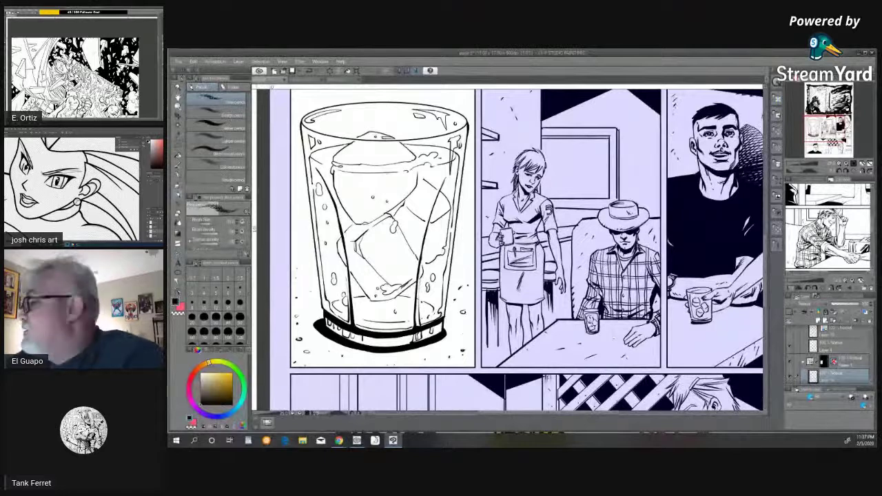
pyautogui.click(839, 164)
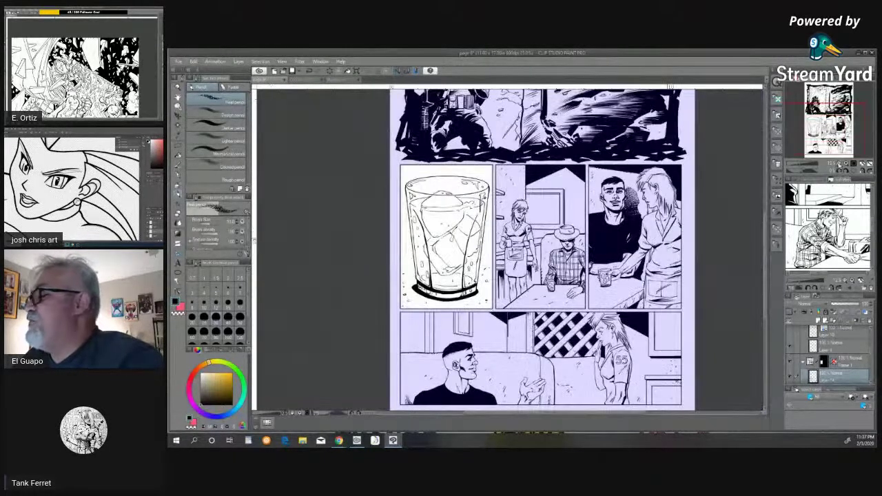
pyautogui.click(839, 164)
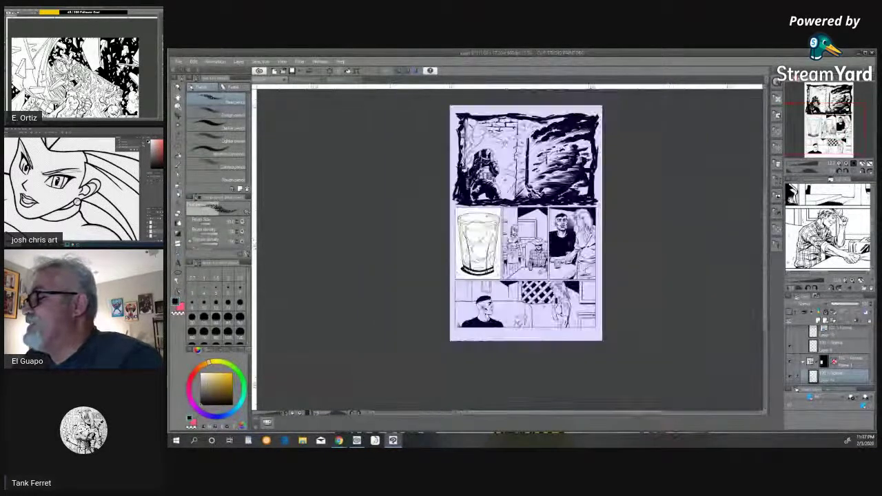
pyautogui.moveTo(581, 413); pyautogui.dragTo(605, 416)
pyautogui.rightClick(789, 296)
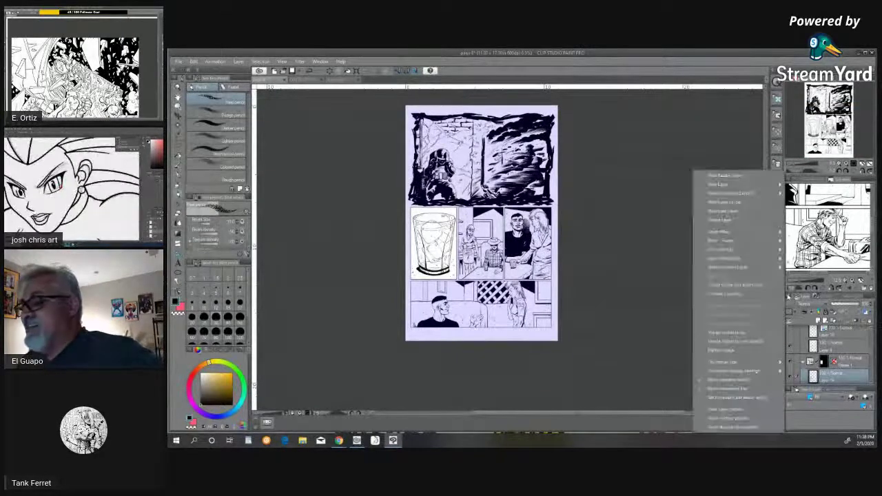
pyautogui.click(743, 334)
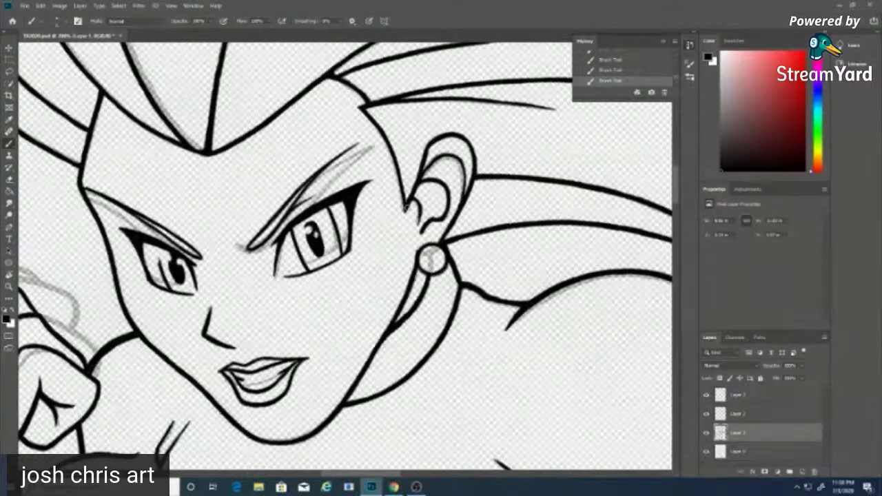
# Step: In Photoshop, erase the stray edge at the inner corner of the long-haired woman's larger eye and re-ink that outline
pyautogui.press('e')
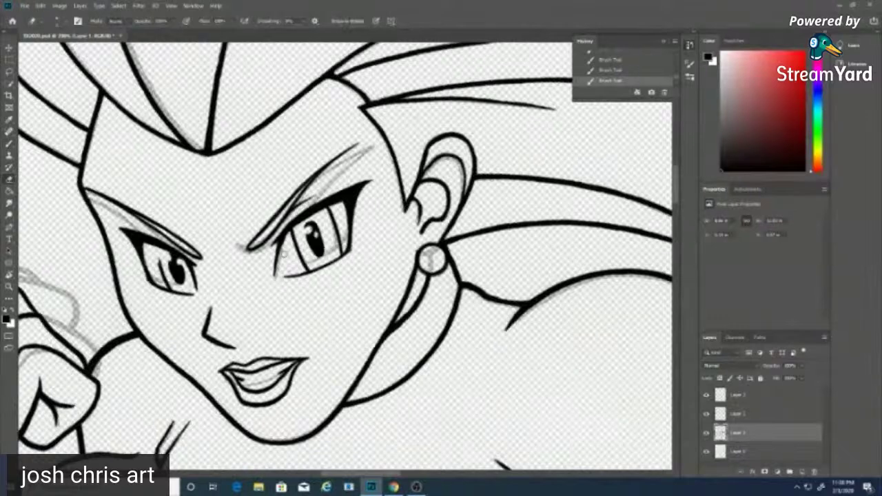
pyautogui.moveTo(279, 270); pyautogui.dragTo(276, 285)
pyautogui.moveTo(272, 255); pyautogui.dragTo(272, 282)
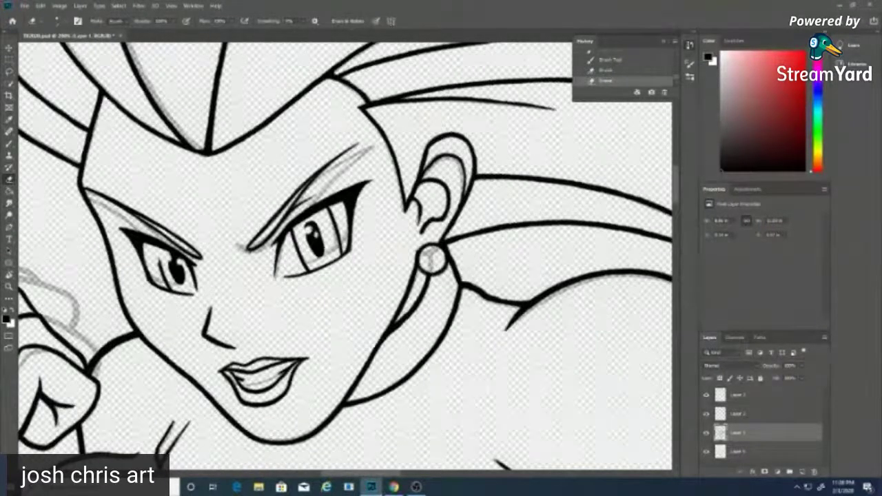
pyautogui.press('b')
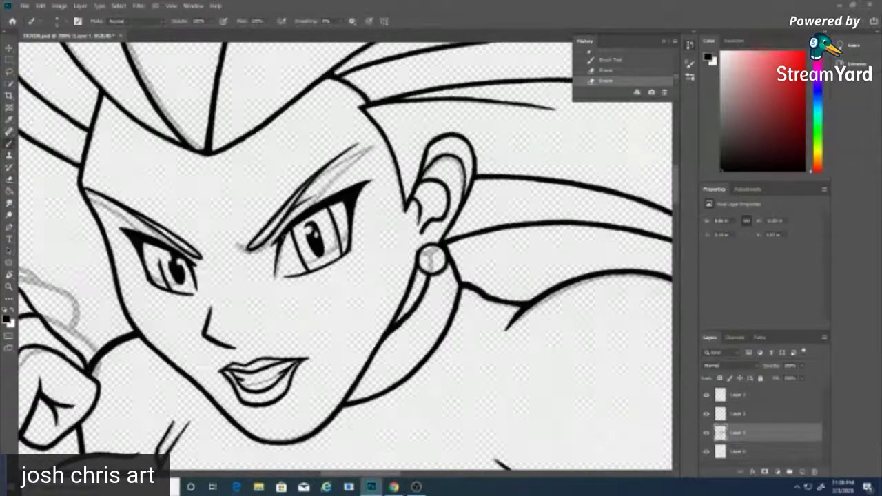
pyautogui.moveTo(289, 229); pyautogui.dragTo(279, 250)
pyautogui.moveTo(286, 234); pyautogui.dragTo(278, 257)
pyautogui.moveTo(282, 241); pyautogui.dragTo(275, 269)
pyautogui.moveTo(280, 248); pyautogui.dragTo(275, 276)
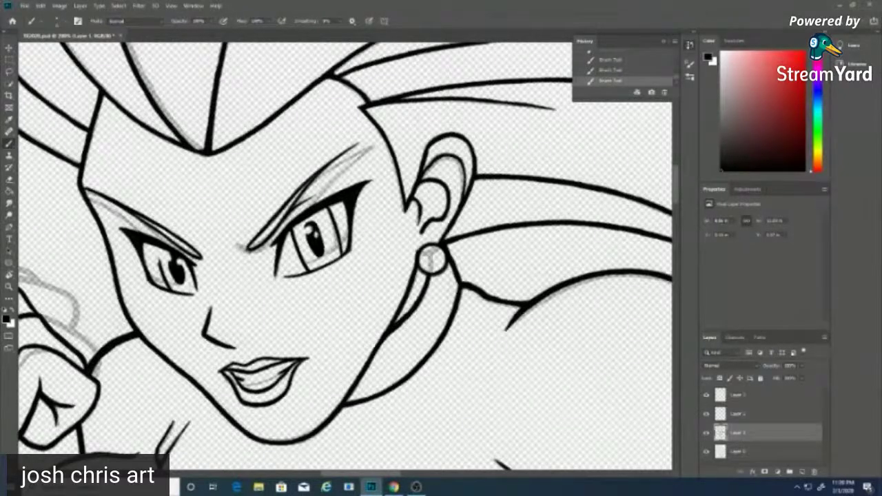
# Step: Clean up the line inside the woman's open mouth with the eraser and redraw it with the brush
pyautogui.press('e')
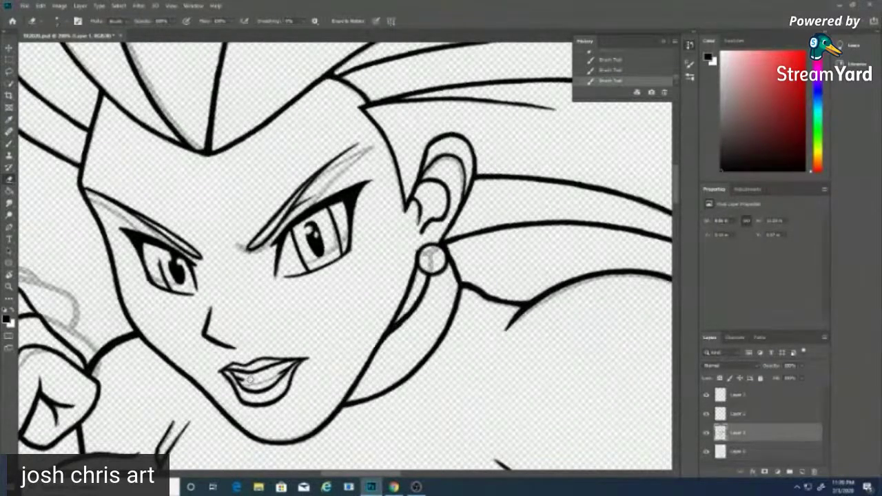
pyautogui.moveTo(242, 377); pyautogui.dragTo(238, 379)
pyautogui.press('b')
pyautogui.moveTo(234, 376); pyautogui.dragTo(248, 383)
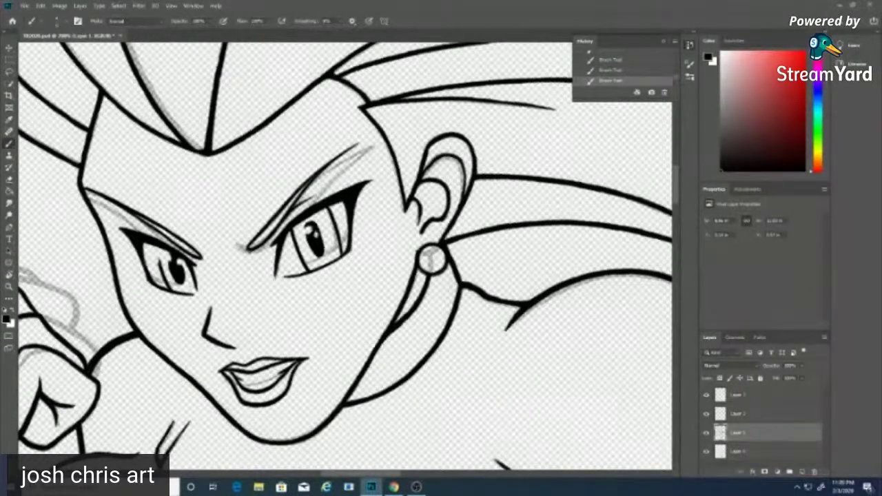
# Step: Straighten the canvas, check the layers by toggling their visibility, and hide the bottom sketch layer
pyautogui.hotkey('ctrl', '-')
pyautogui.hotkey('ctrl', '-')
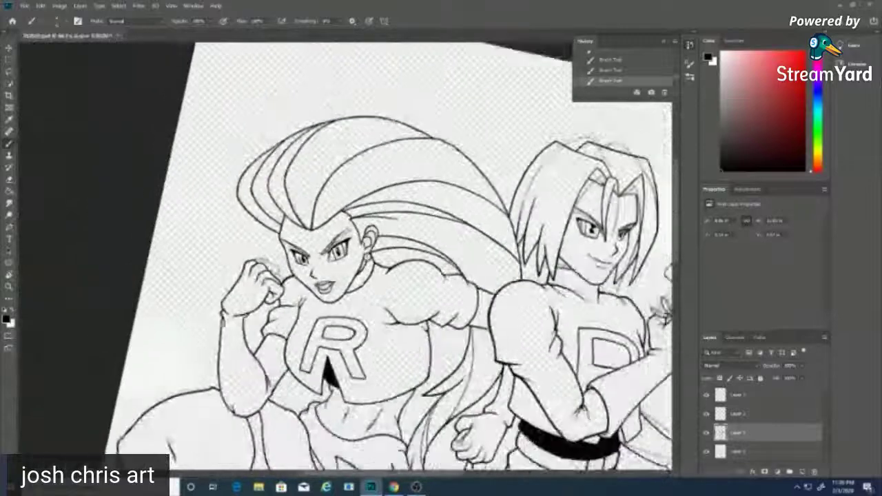
pyautogui.hotkey('ctrl', '-')
pyautogui.press('r')
pyautogui.moveTo(303, 376); pyautogui.dragTo(282, 393)
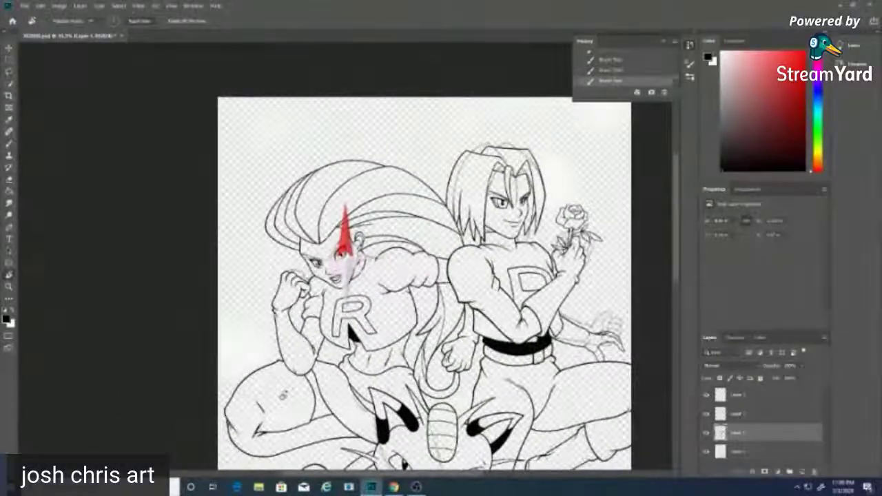
pyautogui.press('b')
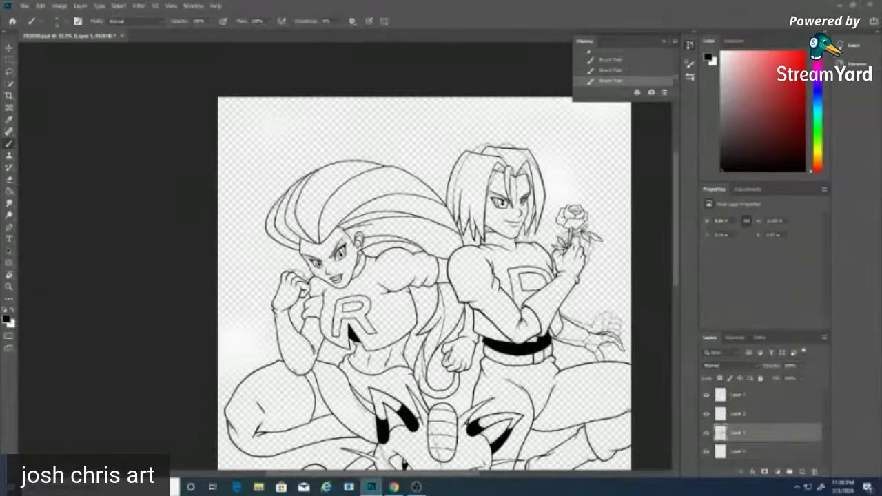
pyautogui.scroll(-5, 424, 276)
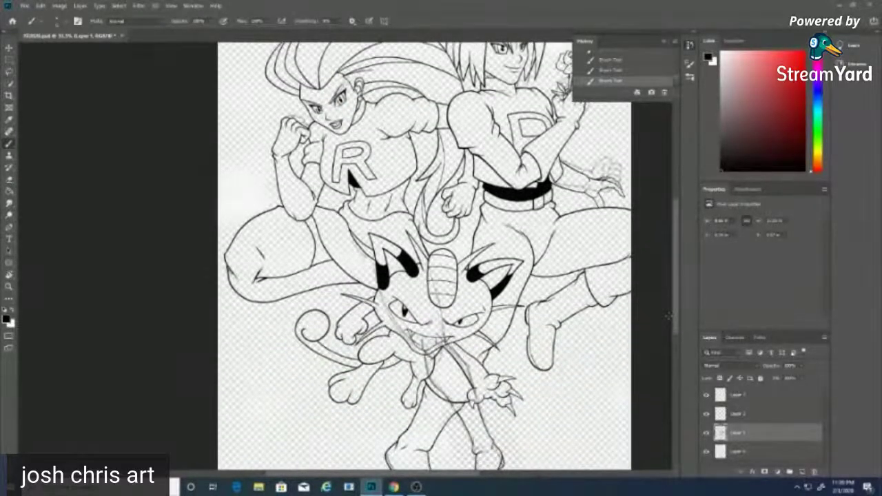
pyautogui.click(706, 413)
pyautogui.click(706, 413)
pyautogui.click(706, 395)
pyautogui.click(706, 395)
pyautogui.click(706, 432)
pyautogui.click(707, 432)
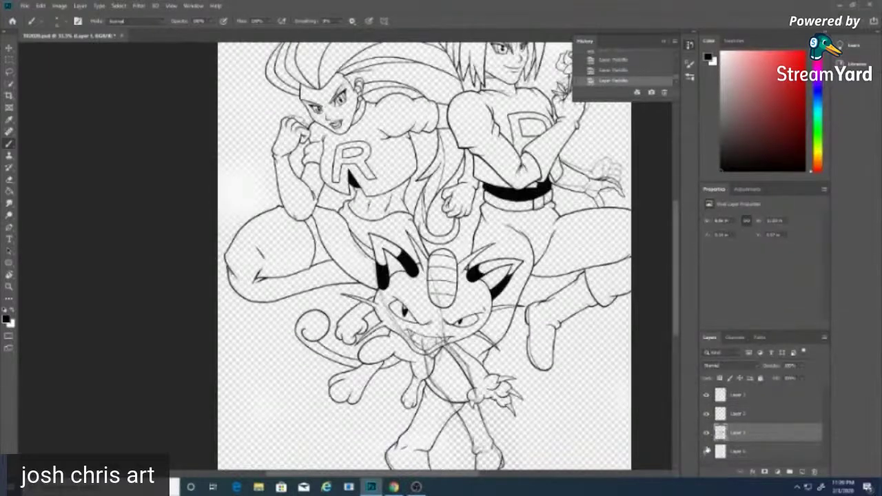
pyautogui.click(706, 451)
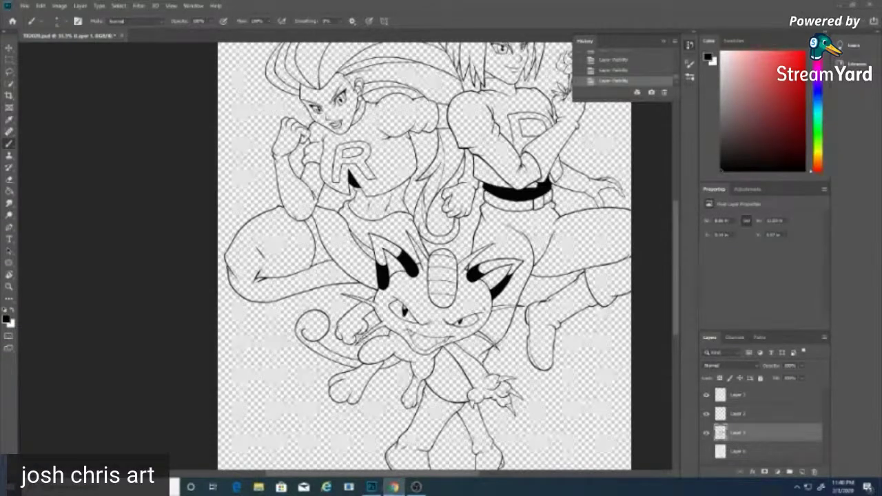
# Step: Add a new layer directly above the hidden sketch layer, beneath the line art
pyautogui.moveTo(407, 473); pyautogui.dragTo(450, 473)
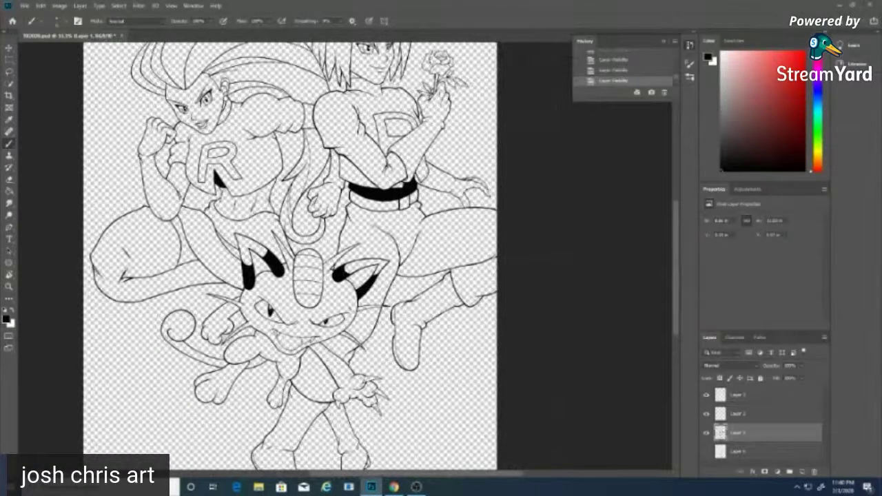
pyautogui.scroll(2, 289, 255)
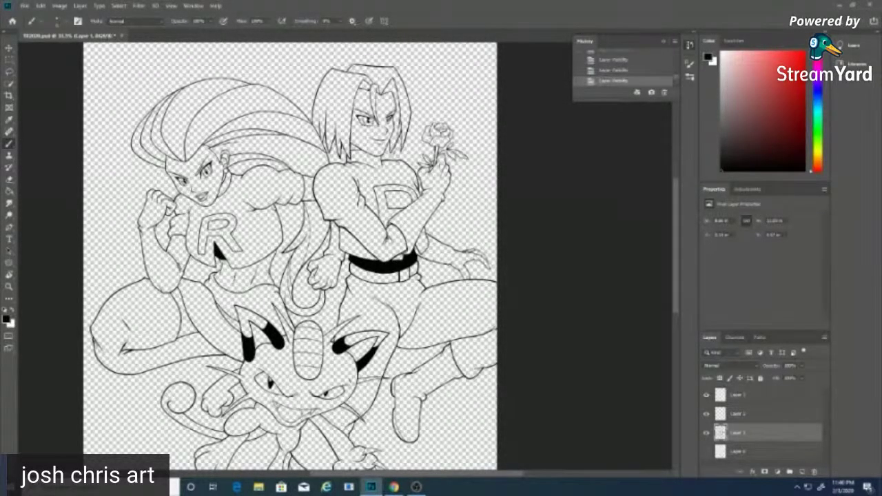
pyautogui.click(785, 453)
pyautogui.click(802, 473)
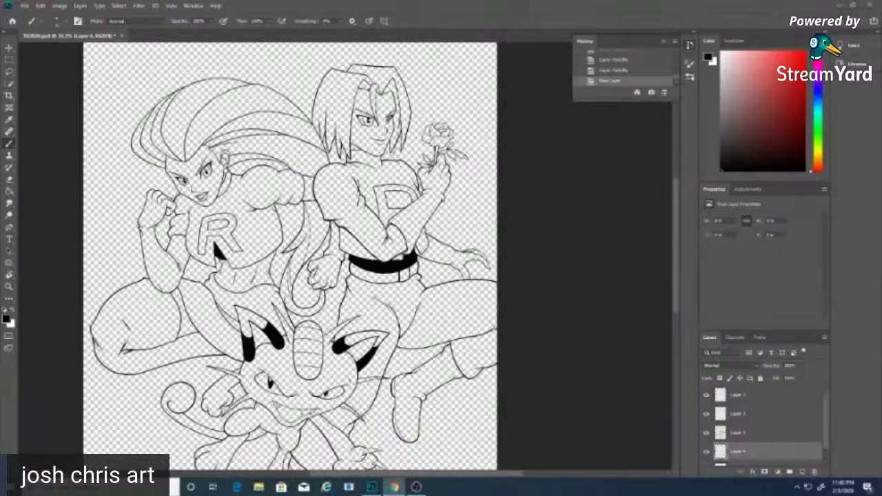
# Step: Switch to white with a larger hard round brush and paint the chest of the woman's shirt around the R
pyautogui.press('x')
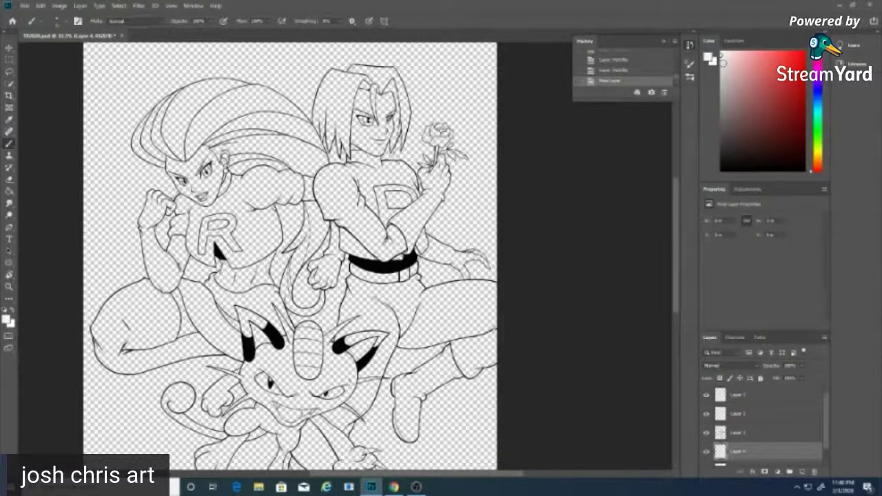
pyautogui.click(59, 20)
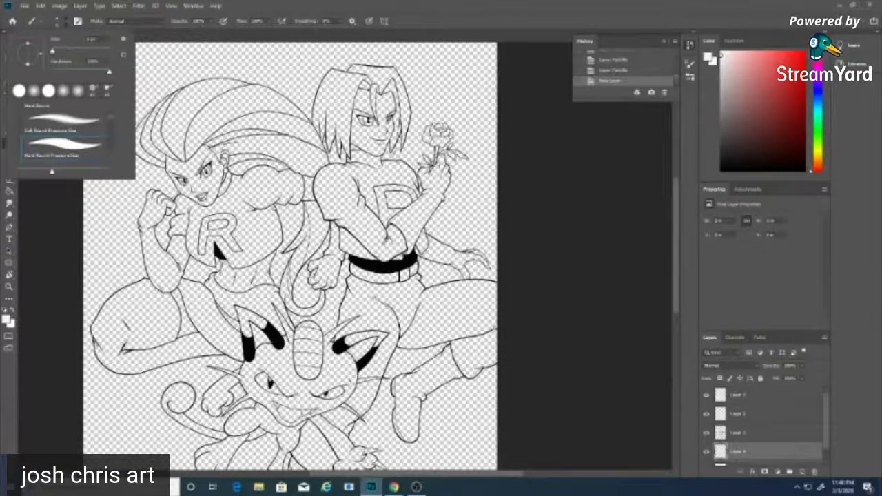
pyautogui.click(64, 51)
pyautogui.click(176, 34)
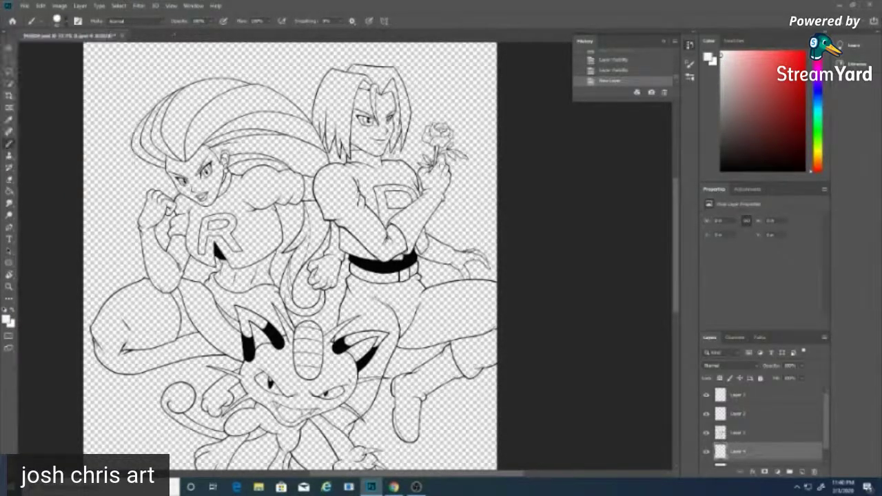
pyautogui.click(707, 452)
pyautogui.moveTo(193, 229)
pyautogui.mouseDown()
pyautogui.moveTo(191, 250)
pyautogui.moveTo(194, 235)
pyautogui.moveTo(199, 255)
pyautogui.moveTo(210, 245)
pyautogui.moveTo(211, 255)
pyautogui.mouseUp()
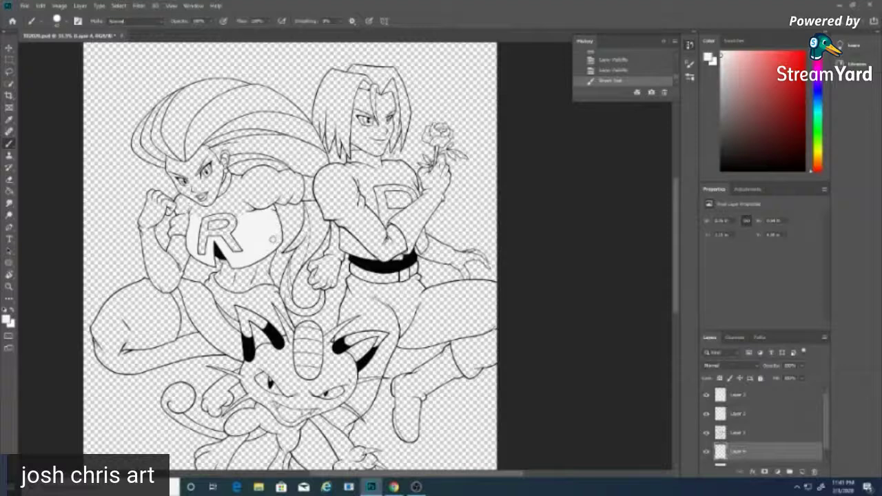
pyautogui.moveTo(278, 240); pyautogui.dragTo(279, 238)
# Step: Add a layer beneath the white paint layer and fill it entirely with dark blue using the Paint Bucket
pyautogui.click(803, 473)
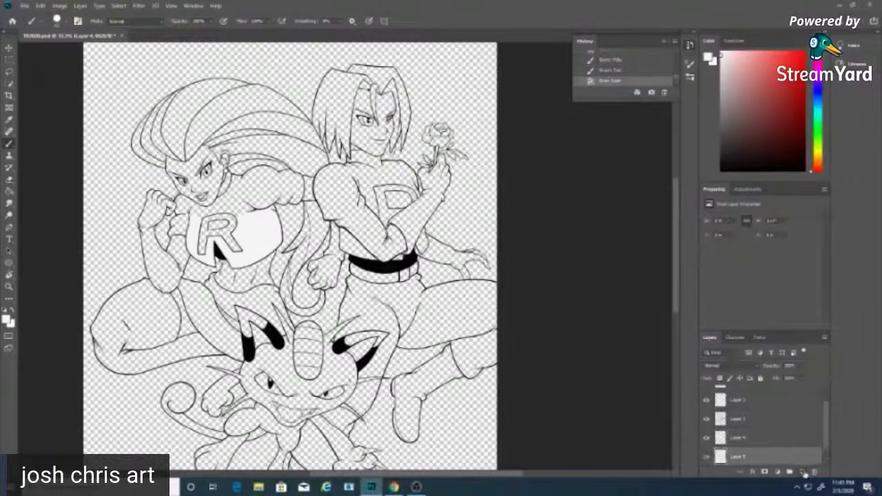
pyautogui.click(817, 94)
pyautogui.moveTo(779, 116); pyautogui.dragTo(805, 124)
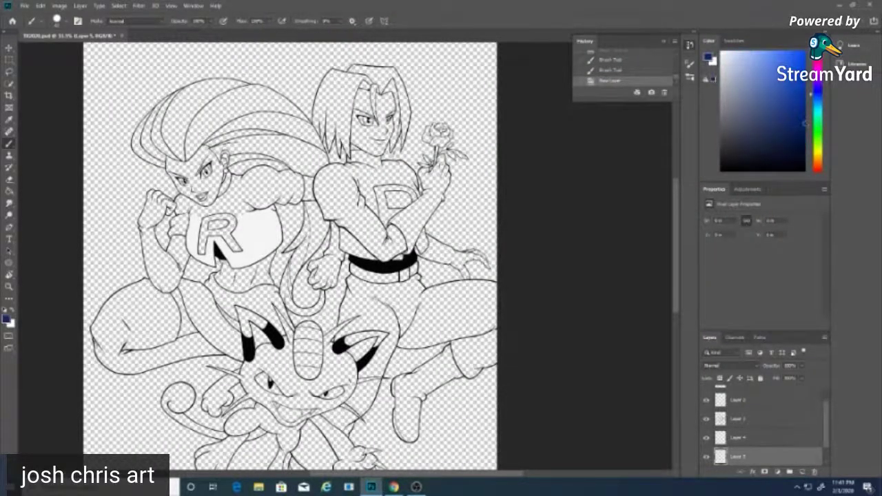
pyautogui.click(10, 191)
pyautogui.click(105, 228)
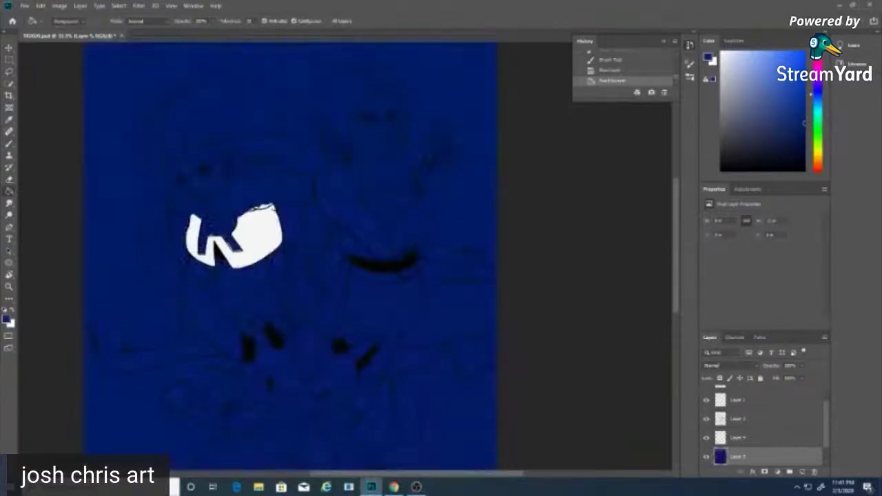
# Step: On the shirt's paint layer, sample its white and brush in the sleeve beside the woman's raised fist
pyautogui.click(767, 441)
pyautogui.click(706, 437)
pyautogui.click(706, 438)
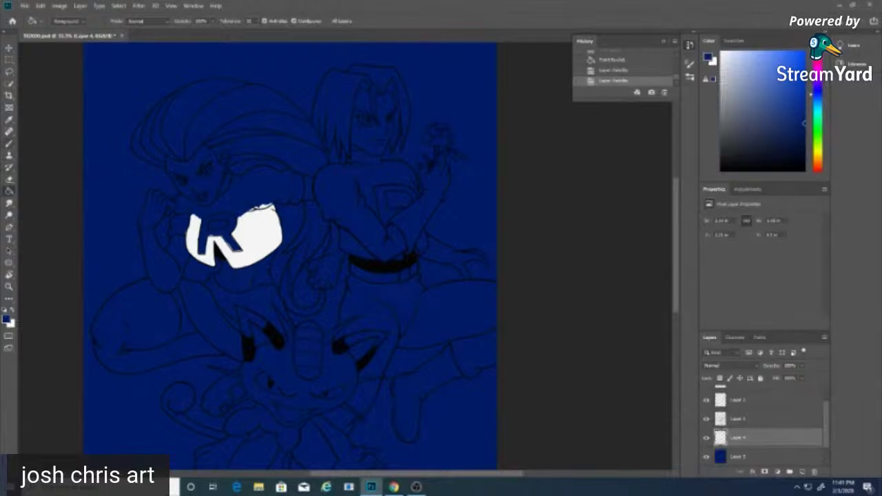
pyautogui.click(9, 120)
pyautogui.click(273, 222)
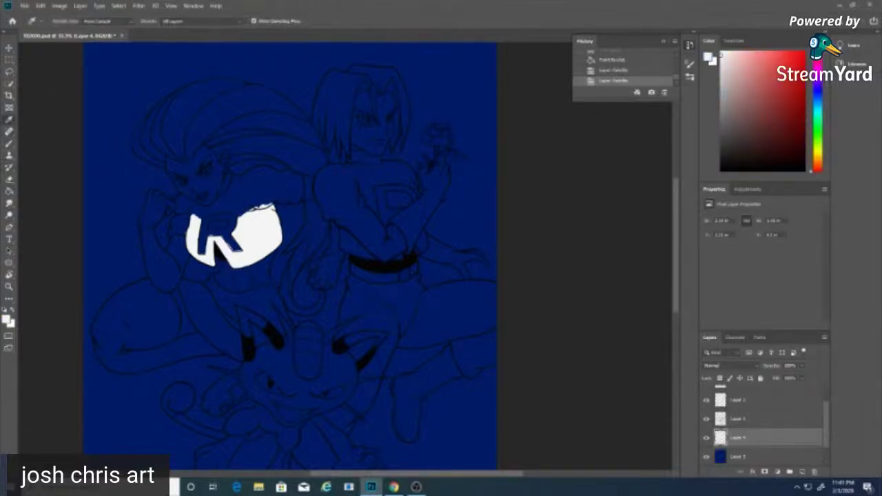
pyautogui.press('b')
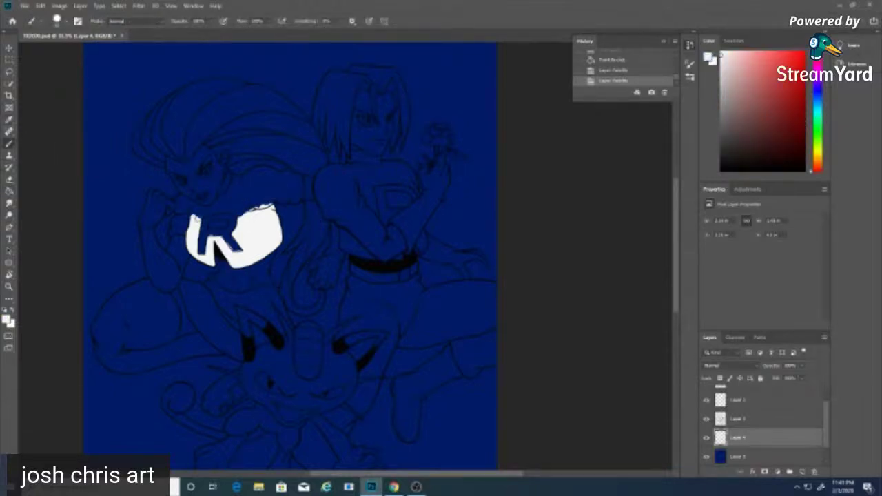
pyautogui.moveTo(197, 224)
pyautogui.mouseDown()
pyautogui.moveTo(191, 213)
pyautogui.moveTo(180, 220)
pyautogui.mouseUp()
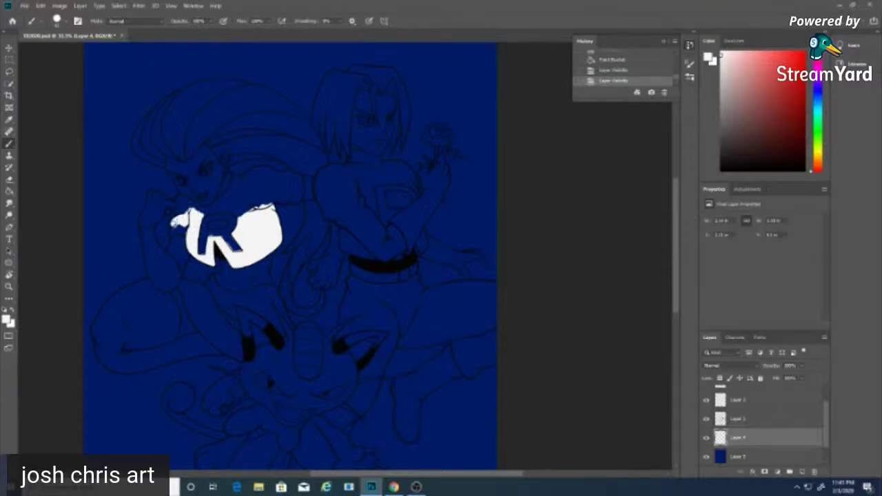
pyautogui.moveTo(176, 226)
pyautogui.mouseDown()
pyautogui.moveTo(186, 230)
pyautogui.moveTo(180, 214)
pyautogui.mouseUp()
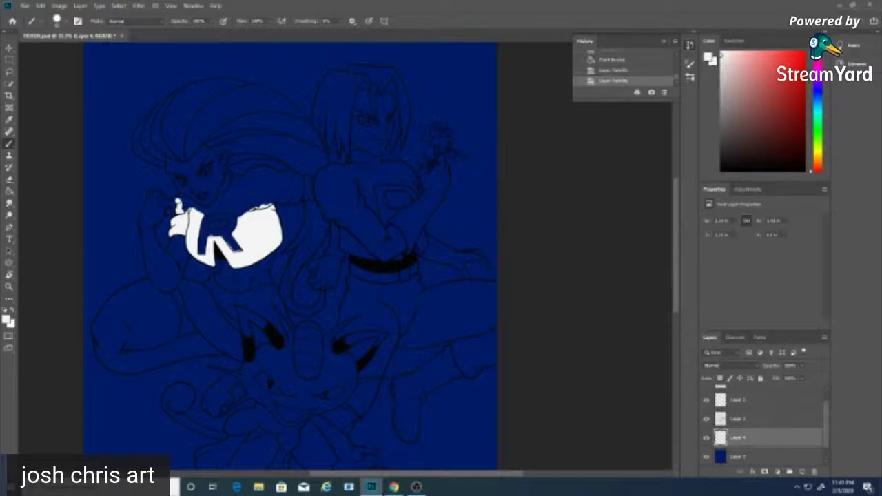
# Step: Paint the rest of the woman's shirt white, from the collar across the shoulder to the puffed cuff beside the man
pyautogui.moveTo(180, 201)
pyautogui.mouseDown()
pyautogui.moveTo(211, 213)
pyautogui.moveTo(198, 211)
pyautogui.moveTo(197, 245)
pyautogui.moveTo(227, 221)
pyautogui.moveTo(201, 210)
pyautogui.moveTo(222, 209)
pyautogui.moveTo(200, 209)
pyautogui.moveTo(213, 210)
pyautogui.moveTo(233, 185)
pyautogui.mouseUp()
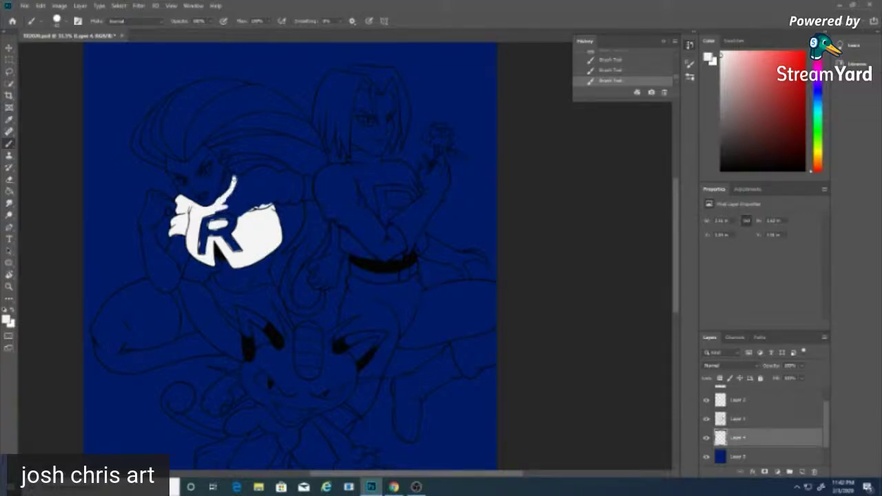
pyautogui.moveTo(234, 180)
pyautogui.mouseDown()
pyautogui.moveTo(215, 208)
pyautogui.moveTo(221, 194)
pyautogui.moveTo(239, 219)
pyautogui.moveTo(233, 202)
pyautogui.moveTo(266, 206)
pyautogui.moveTo(258, 202)
pyautogui.moveTo(279, 190)
pyautogui.moveTo(233, 208)
pyautogui.moveTo(252, 176)
pyautogui.moveTo(242, 180)
pyautogui.moveTo(263, 168)
pyautogui.moveTo(247, 177)
pyautogui.moveTo(259, 169)
pyautogui.moveTo(279, 174)
pyautogui.mouseUp()
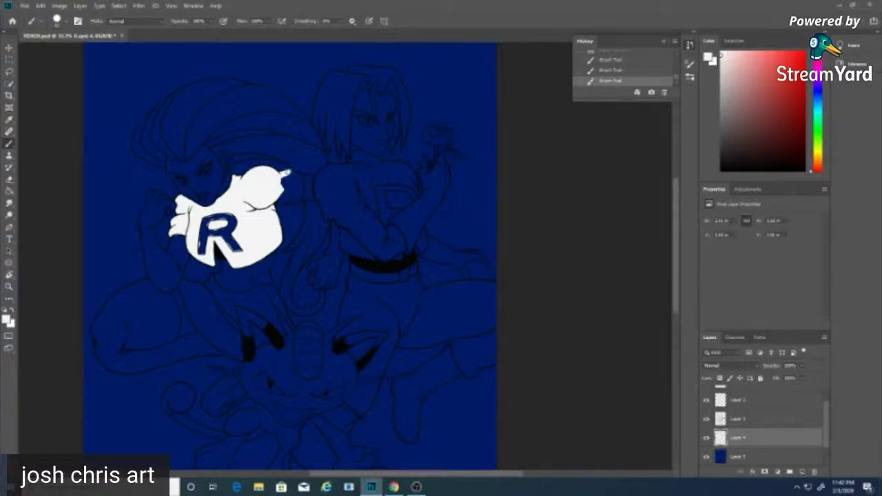
pyautogui.moveTo(289, 176); pyautogui.dragTo(284, 194)
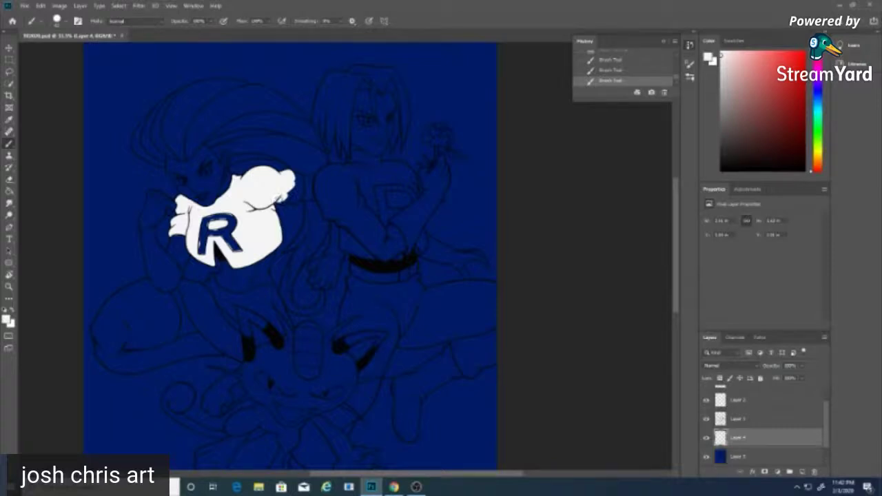
pyautogui.moveTo(279, 200)
pyautogui.mouseDown()
pyautogui.moveTo(295, 186)
pyautogui.moveTo(300, 193)
pyautogui.moveTo(299, 179)
pyautogui.moveTo(298, 190)
pyautogui.mouseUp()
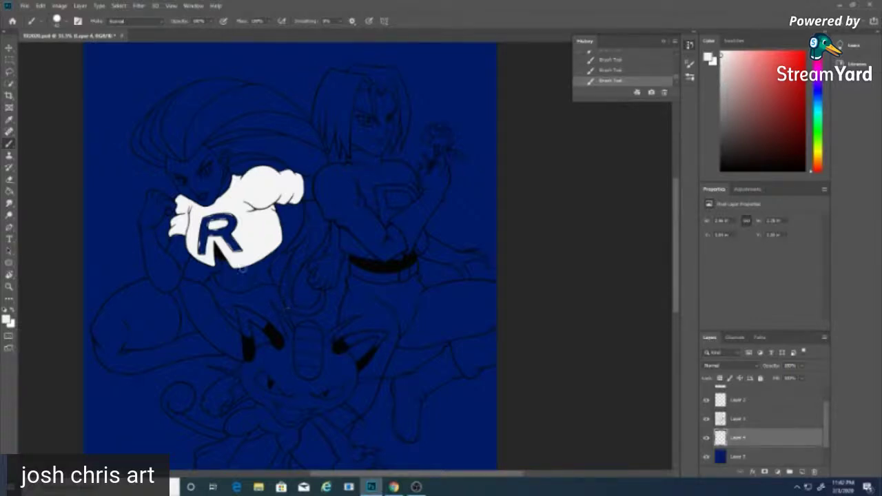
# Step: Brush white into the woman's skirt, from the waistband around her thigh to the pointed folds behind the cat's ear
pyautogui.moveTo(199, 317)
pyautogui.mouseDown()
pyautogui.moveTo(193, 303)
pyautogui.moveTo(189, 319)
pyautogui.moveTo(192, 306)
pyautogui.moveTo(204, 332)
pyautogui.moveTo(210, 303)
pyautogui.moveTo(217, 323)
pyautogui.moveTo(222, 306)
pyautogui.moveTo(233, 325)
pyautogui.moveTo(240, 308)
pyautogui.moveTo(240, 353)
pyautogui.moveTo(221, 329)
pyautogui.moveTo(227, 341)
pyautogui.moveTo(210, 331)
pyautogui.moveTo(239, 357)
pyautogui.mouseUp()
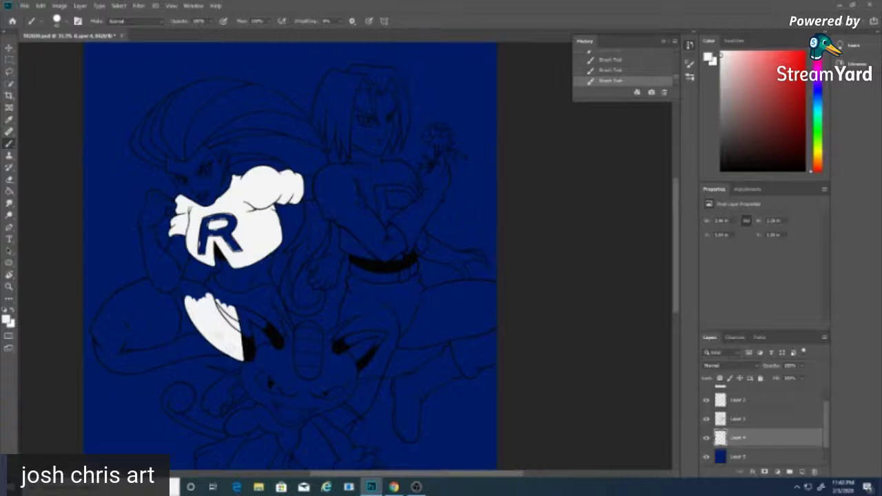
pyautogui.moveTo(234, 304); pyautogui.dragTo(184, 295)
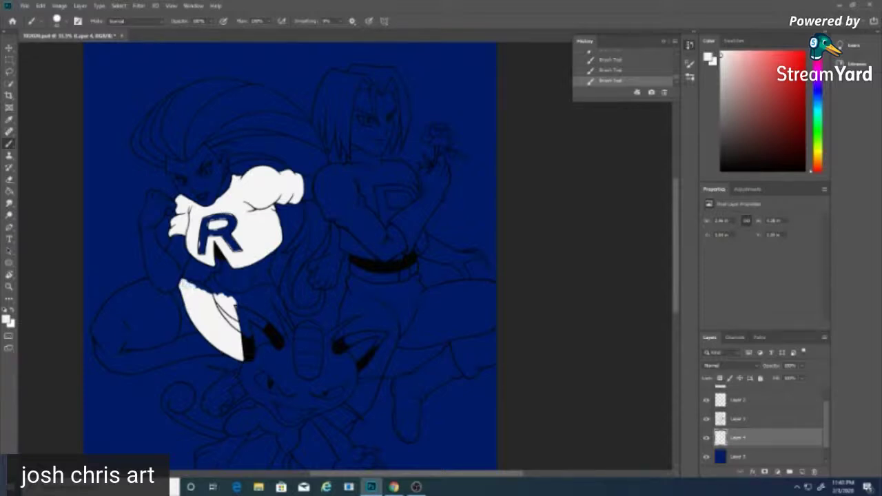
pyautogui.moveTo(197, 288)
pyautogui.mouseDown()
pyautogui.moveTo(210, 281)
pyautogui.moveTo(214, 290)
pyautogui.moveTo(219, 279)
pyautogui.moveTo(213, 293)
pyautogui.moveTo(225, 294)
pyautogui.moveTo(215, 277)
pyautogui.moveTo(213, 291)
pyautogui.moveTo(239, 299)
pyautogui.moveTo(232, 314)
pyautogui.moveTo(257, 294)
pyautogui.moveTo(234, 296)
pyautogui.moveTo(270, 287)
pyautogui.moveTo(252, 306)
pyautogui.moveTo(265, 301)
pyautogui.moveTo(263, 314)
pyautogui.moveTo(281, 331)
pyautogui.moveTo(265, 297)
pyautogui.moveTo(274, 303)
pyautogui.moveTo(273, 295)
pyautogui.moveTo(292, 328)
pyautogui.mouseUp()
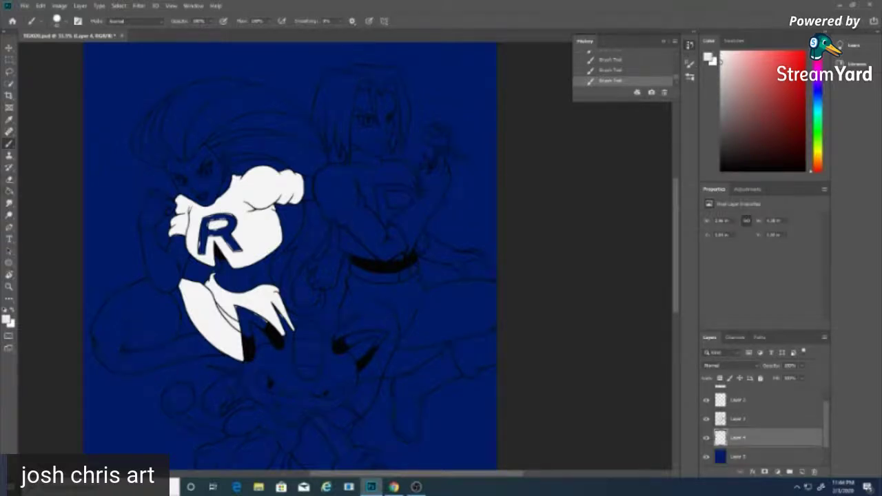
# Step: Refill the woman's shirt, the opening inside its R and her skirt with light grey using the Paint Bucket
pyautogui.press('g')
pyautogui.click(207, 227)
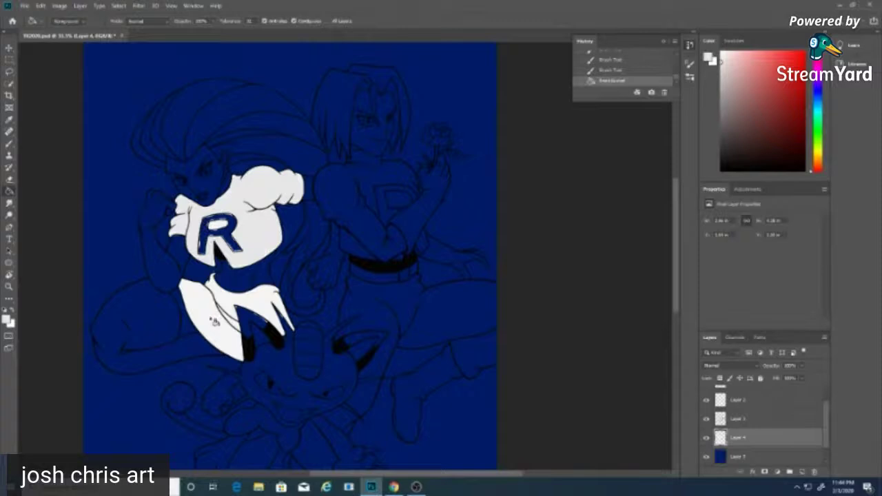
pyautogui.click(219, 318)
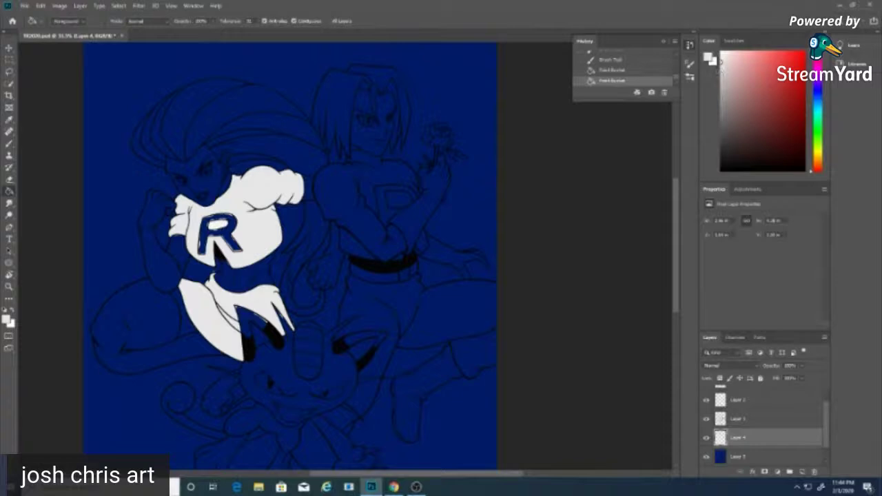
pyautogui.click(721, 74)
pyautogui.click(262, 199)
pyautogui.click(227, 310)
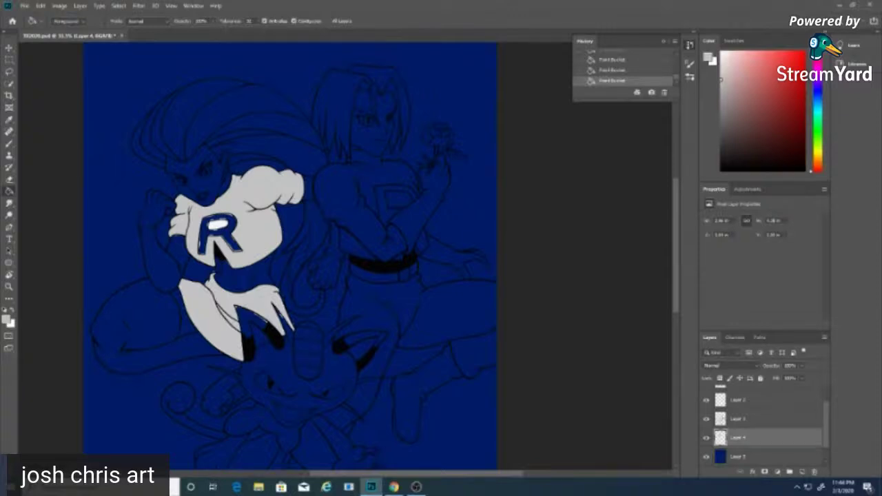
pyautogui.click(218, 225)
pyautogui.press('b')
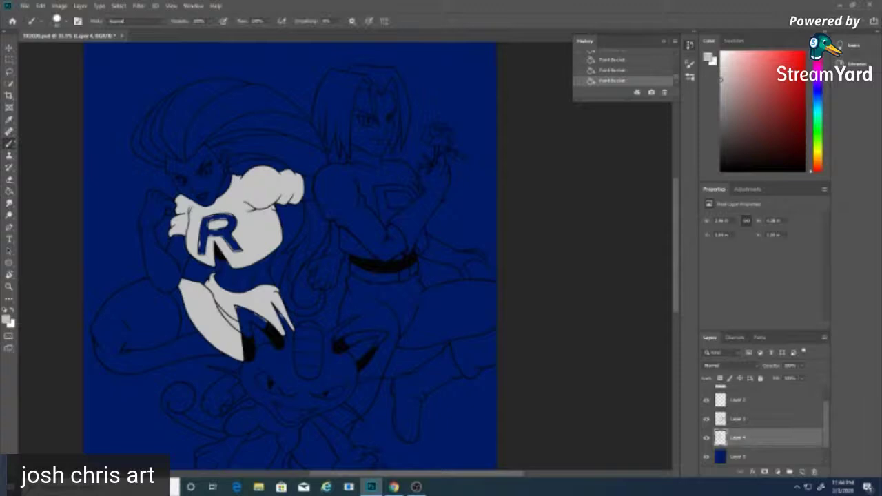
# Step: Brush the same light grey over the man's shirt and folded arm around the R, and start his trousers below the belt
pyautogui.moveTo(324, 178)
pyautogui.mouseDown()
pyautogui.moveTo(320, 198)
pyautogui.moveTo(323, 180)
pyautogui.moveTo(325, 208)
pyautogui.moveTo(338, 219)
pyautogui.mouseUp()
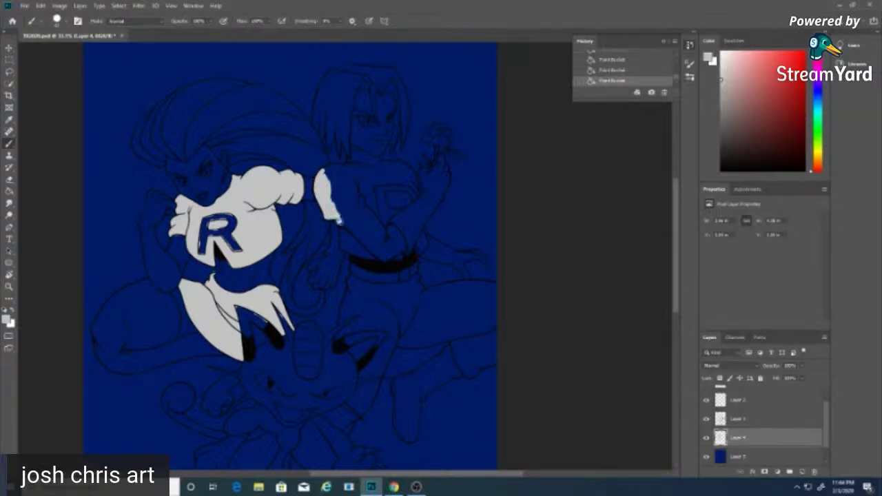
pyautogui.moveTo(339, 220); pyautogui.dragTo(343, 243)
pyautogui.moveTo(345, 248)
pyautogui.mouseDown()
pyautogui.moveTo(363, 253)
pyautogui.moveTo(340, 206)
pyautogui.moveTo(352, 210)
pyautogui.moveTo(361, 193)
pyautogui.moveTo(376, 214)
pyautogui.moveTo(375, 200)
pyautogui.moveTo(379, 219)
pyautogui.moveTo(366, 241)
pyautogui.moveTo(390, 229)
pyautogui.moveTo(402, 242)
pyautogui.moveTo(386, 238)
pyautogui.moveTo(385, 247)
pyautogui.moveTo(402, 249)
pyautogui.mouseUp()
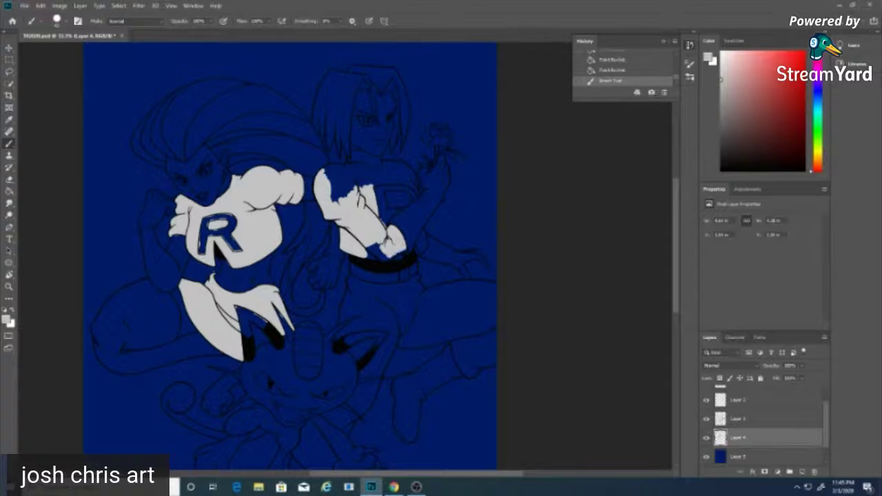
pyautogui.moveTo(398, 257); pyautogui.dragTo(373, 246)
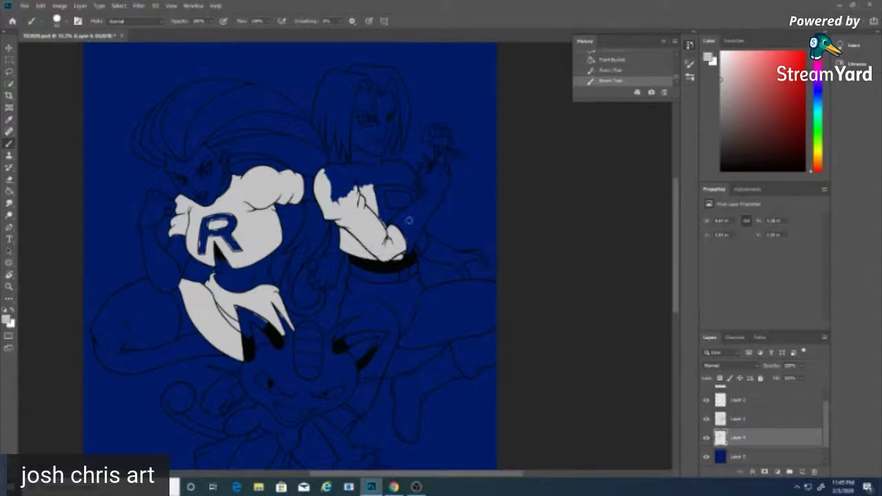
pyautogui.moveTo(335, 197)
pyautogui.mouseDown()
pyautogui.moveTo(346, 184)
pyautogui.moveTo(374, 178)
pyautogui.moveTo(390, 201)
pyautogui.moveTo(403, 193)
pyautogui.moveTo(412, 196)
pyautogui.moveTo(392, 203)
pyautogui.moveTo(406, 203)
pyautogui.mouseUp()
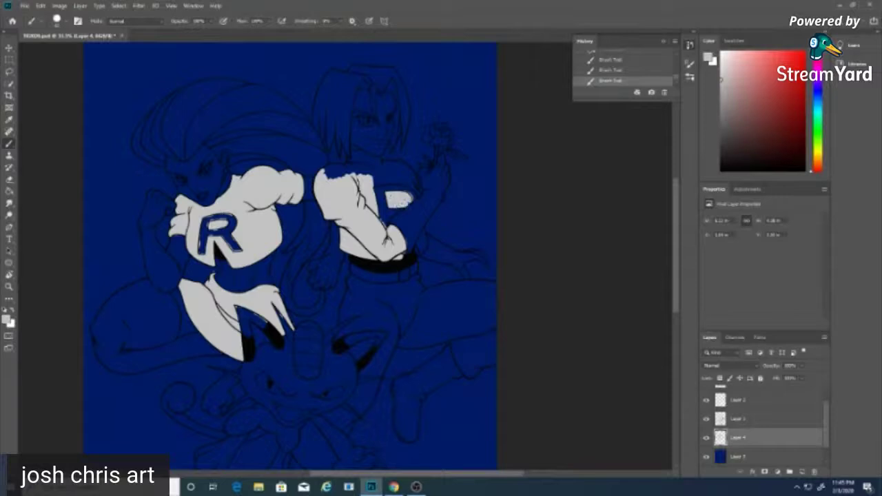
pyautogui.moveTo(375, 175)
pyautogui.mouseDown()
pyautogui.moveTo(381, 183)
pyautogui.moveTo(325, 168)
pyautogui.moveTo(345, 166)
pyautogui.mouseUp()
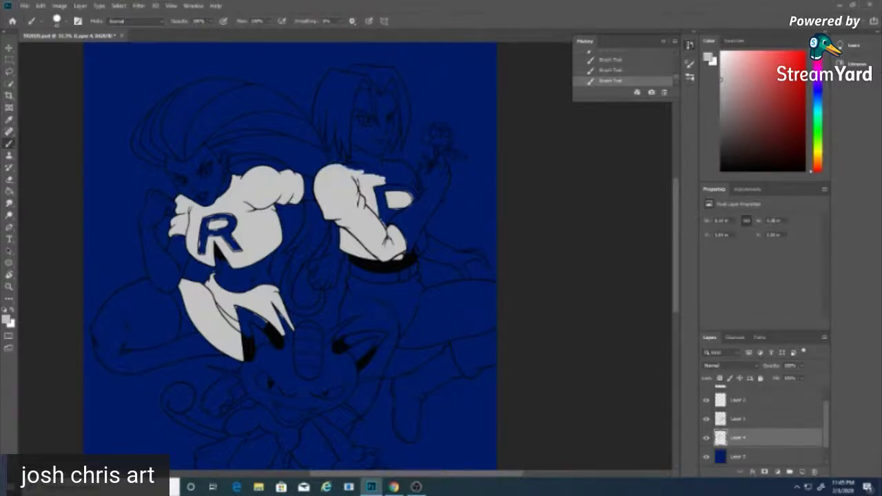
pyautogui.moveTo(348, 165)
pyautogui.mouseDown()
pyautogui.moveTo(401, 180)
pyautogui.moveTo(390, 185)
pyautogui.mouseUp()
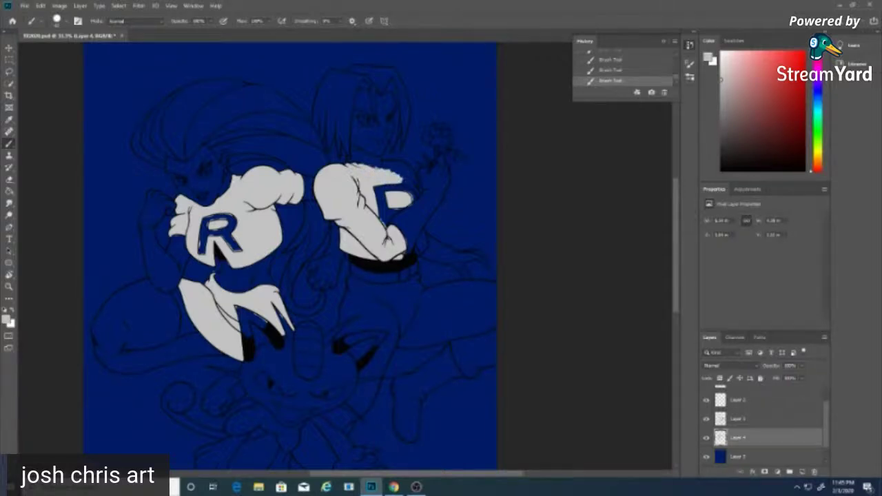
pyautogui.moveTo(352, 292)
pyautogui.mouseDown()
pyautogui.moveTo(351, 278)
pyautogui.moveTo(348, 306)
pyautogui.moveTo(347, 290)
pyautogui.mouseUp()
pyautogui.moveTo(340, 314); pyautogui.dragTo(339, 321)
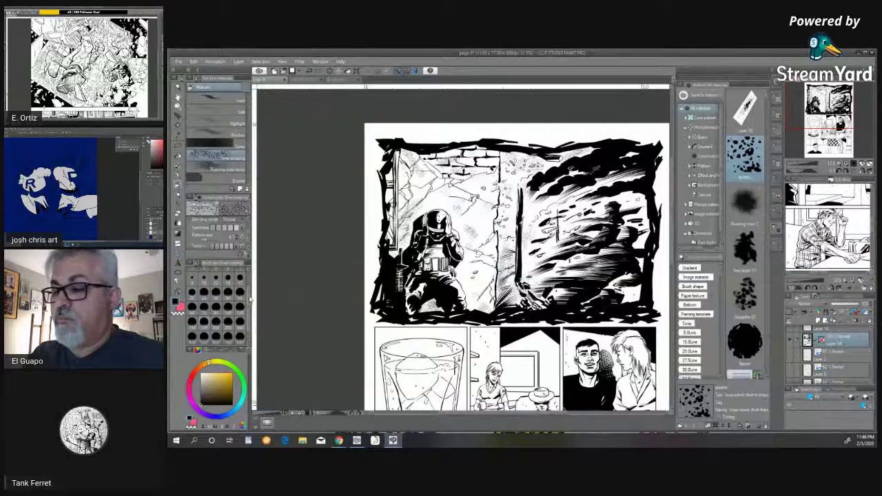
# Step: Switch to the comic page in Clip Studio Paint, adjust the spatter airbrush's brush and particle size, and spatter debris across the first panel
pyautogui.scroll(-2, 249, 305)
pyautogui.click(242, 341)
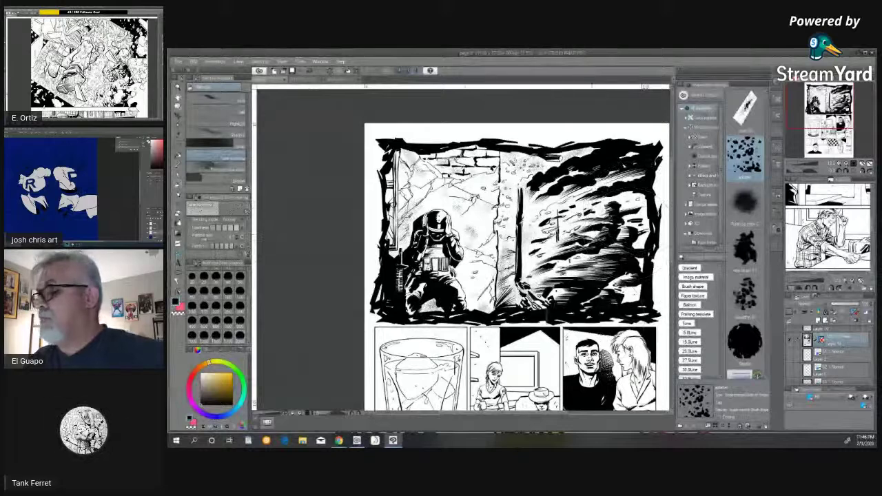
pyautogui.moveTo(248, 238); pyautogui.dragTo(248, 248)
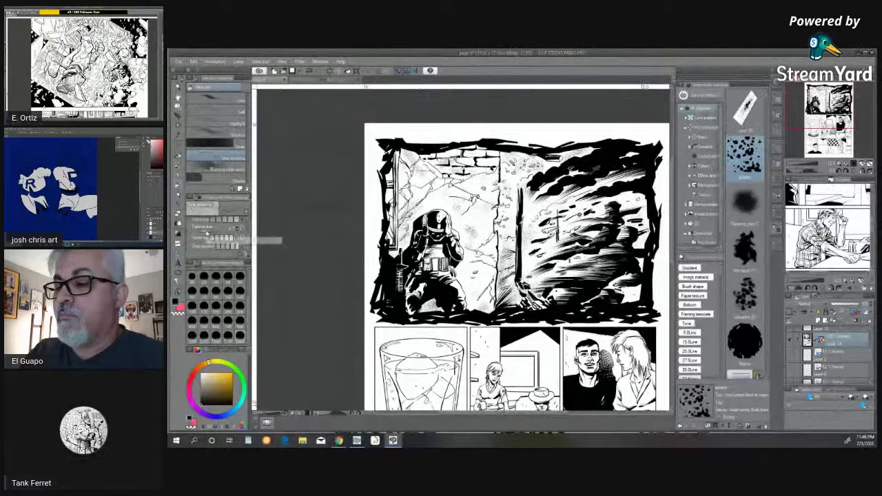
pyautogui.moveTo(209, 231); pyautogui.dragTo(211, 232)
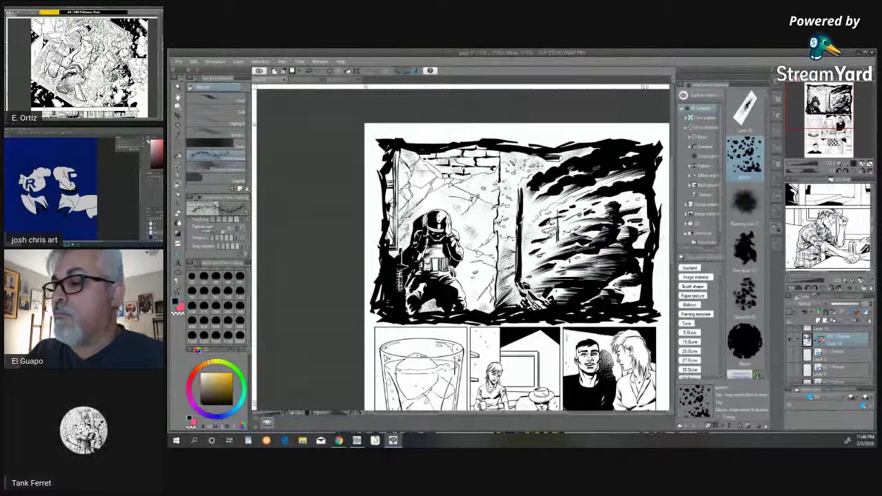
pyautogui.click(488, 189)
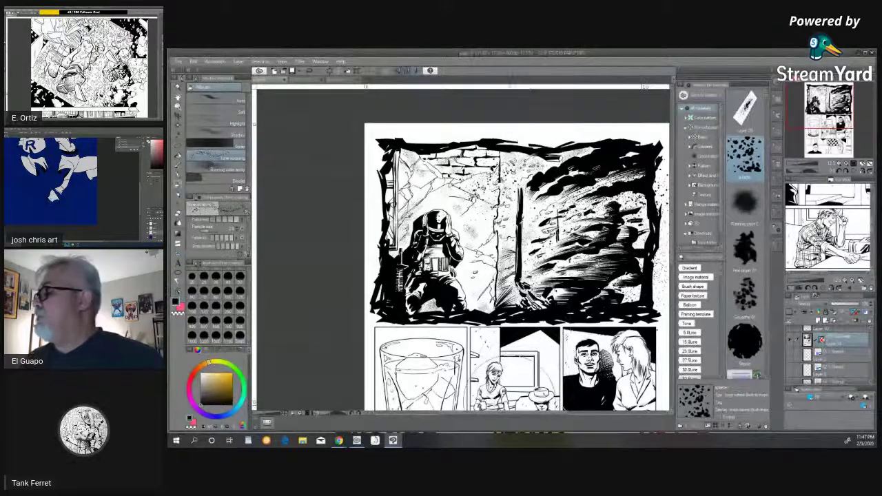
pyautogui.moveTo(480, 414); pyautogui.dragTo(476, 415)
pyautogui.hscroll(2, 476, 415)
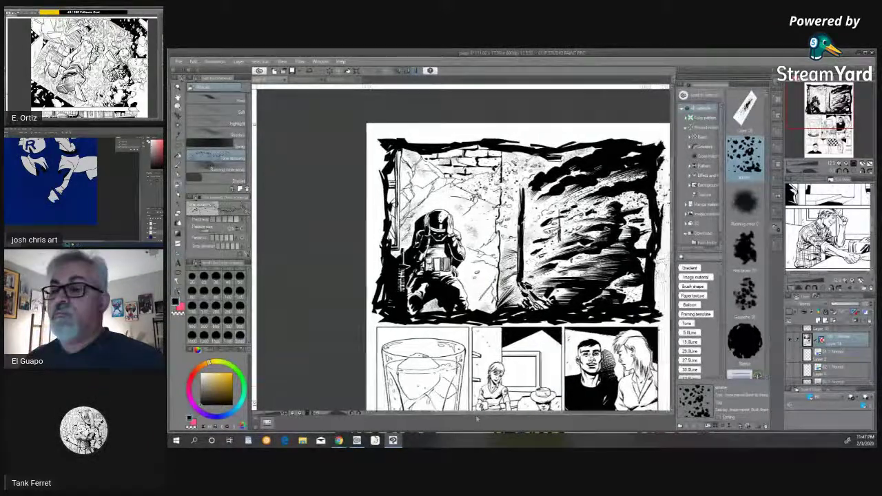
# Step: Select the first panel with a rectangular marquee, spatter black and white specks over its explosion with the airbrush, and clear the selection
pyautogui.click(178, 125)
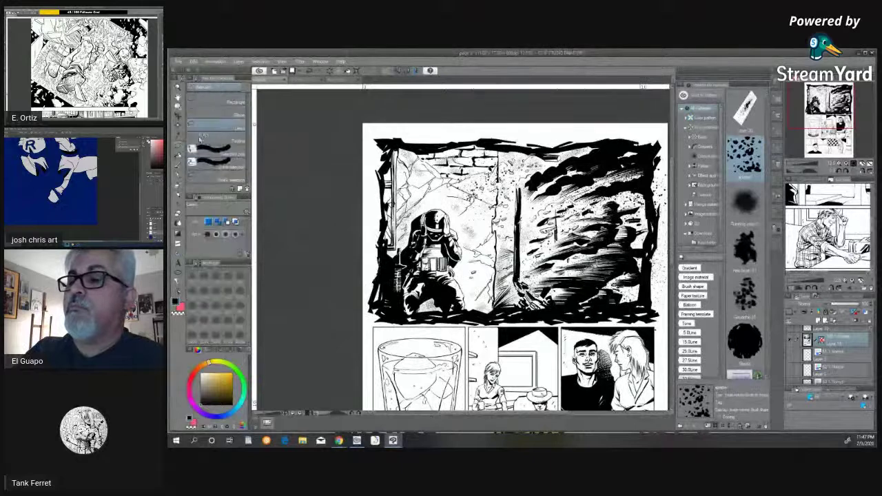
pyautogui.click(212, 102)
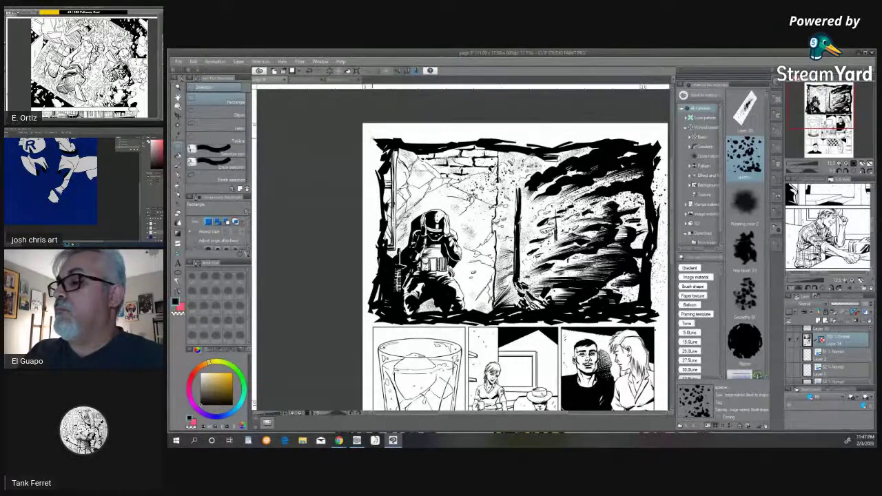
pyautogui.moveTo(376, 141); pyautogui.dragTo(659, 321)
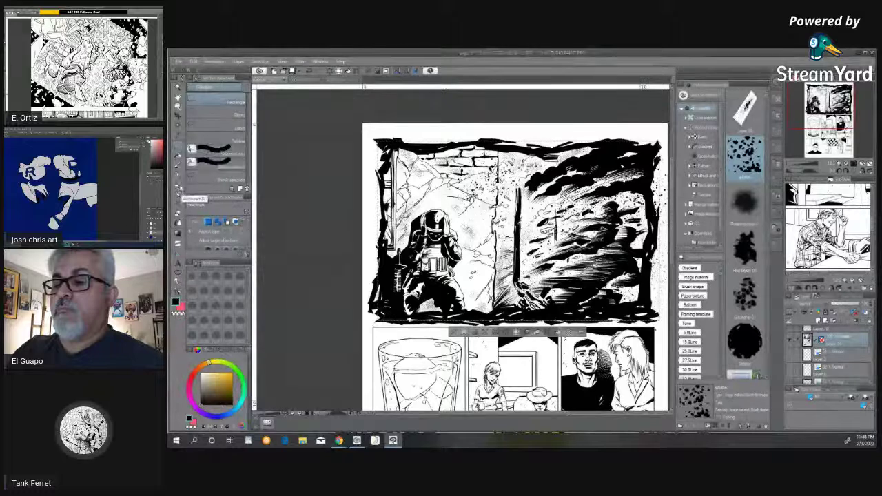
pyautogui.click(179, 187)
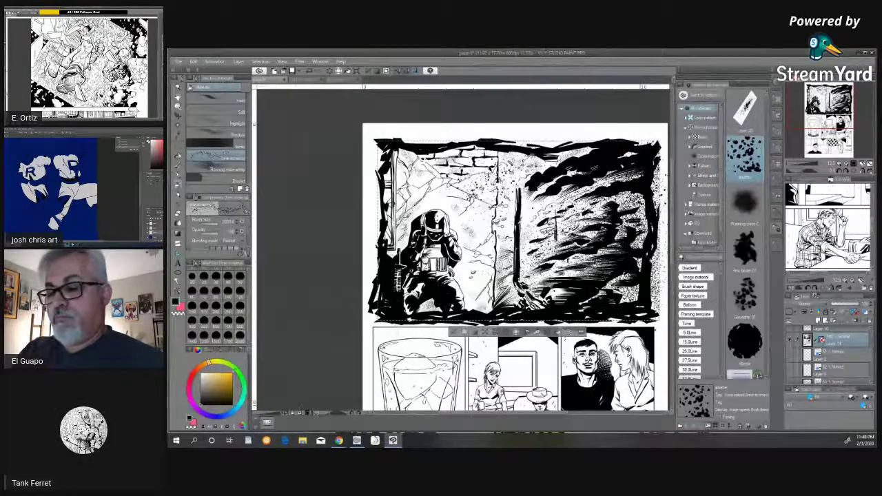
pyautogui.click(181, 308)
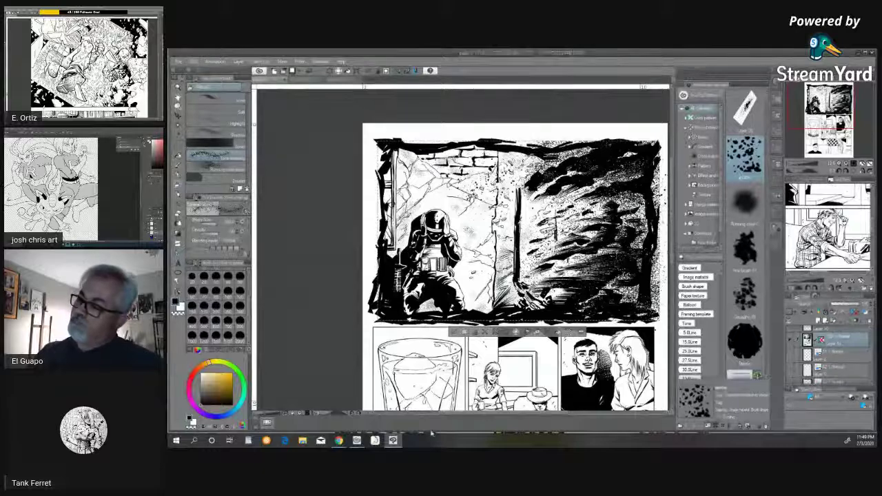
pyautogui.click(454, 334)
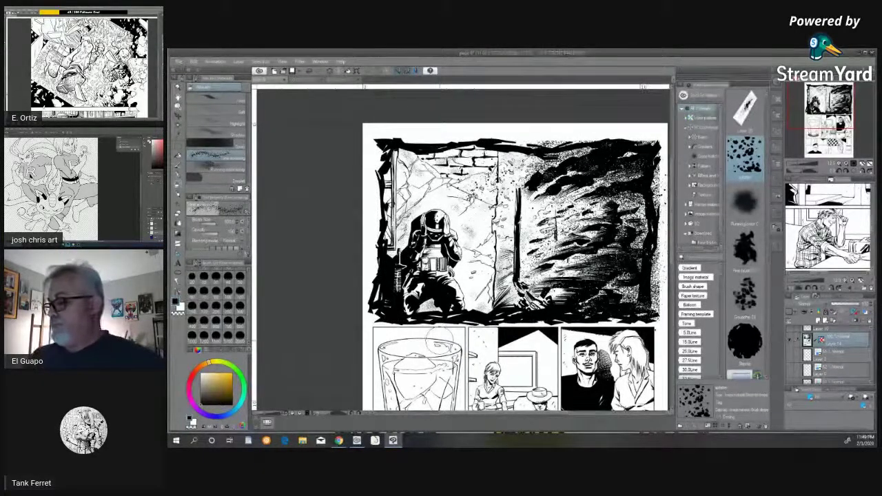
# Step: Lasso the stray spatter outside the first panel's right border and delete it
pyautogui.moveTo(520, 415); pyautogui.dragTo(541, 416)
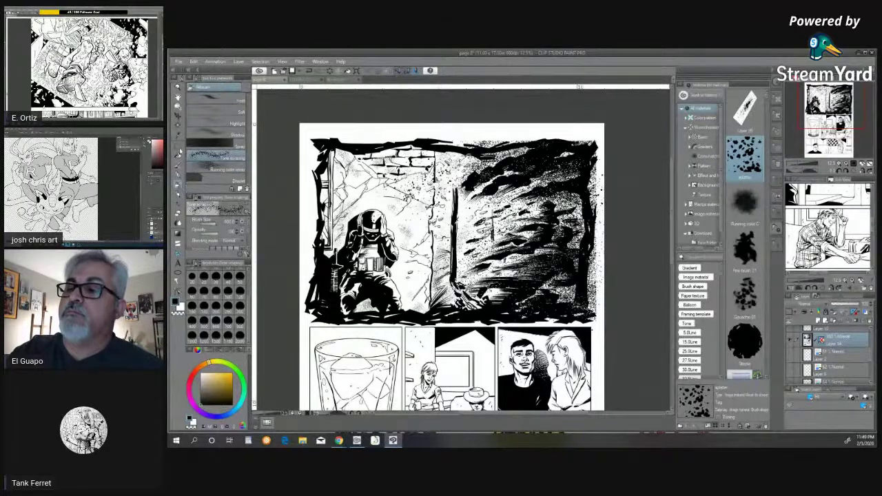
pyautogui.press('m')
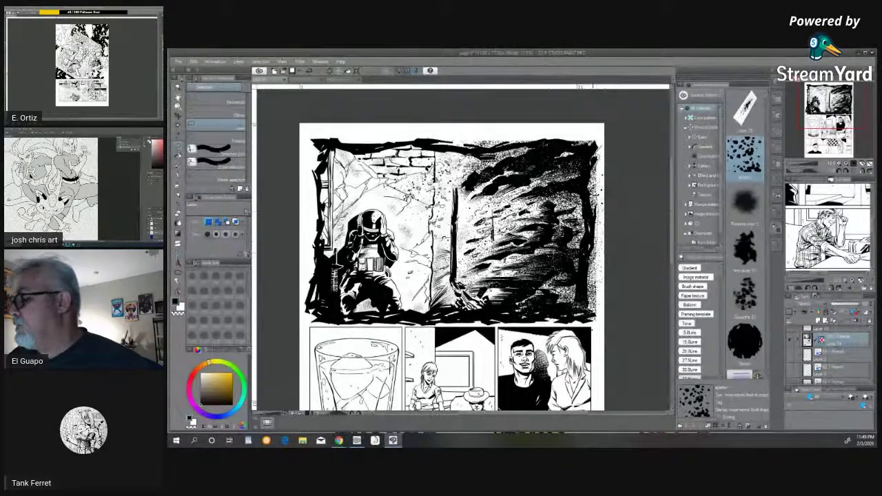
pyautogui.moveTo(596, 317)
pyautogui.mouseDown()
pyautogui.moveTo(610, 296)
pyautogui.moveTo(620, 131)
pyautogui.moveTo(596, 144)
pyautogui.mouseUp()
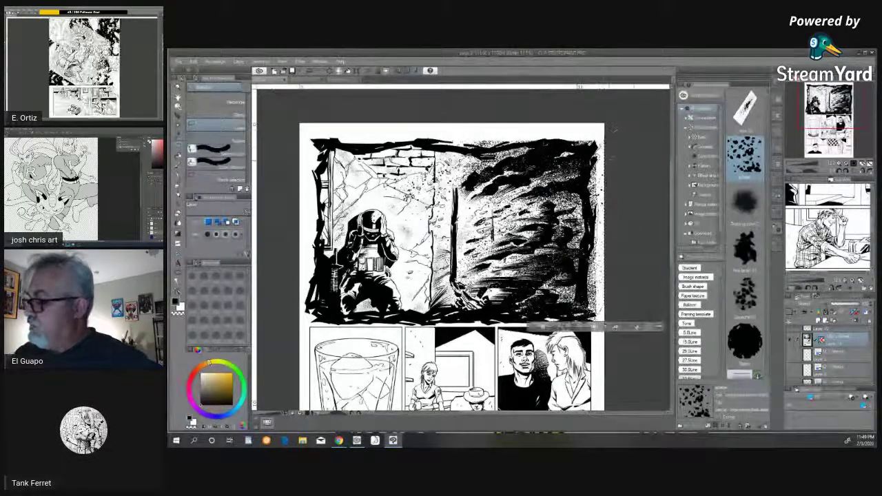
pyautogui.click(594, 327)
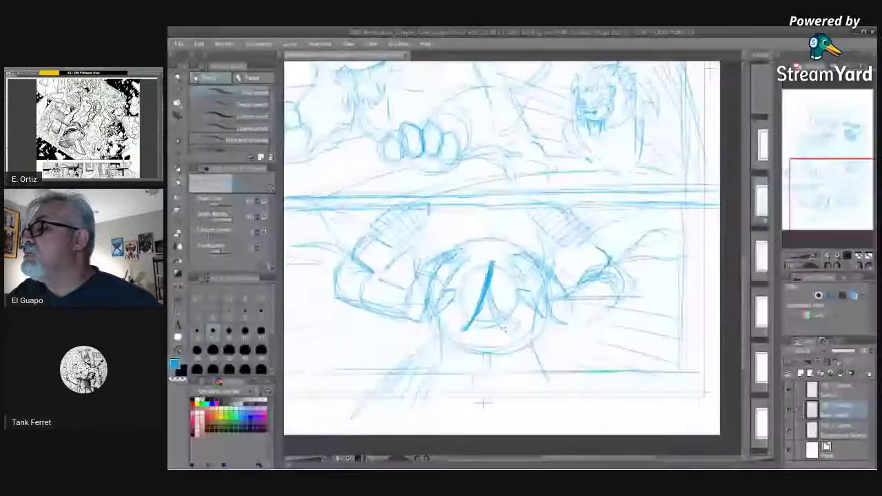
# Step: On the blue pencil page sketch, draw a short curved stroke inside the round shape of the lower panel
pyautogui.moveTo(488, 297); pyautogui.dragTo(512, 331)
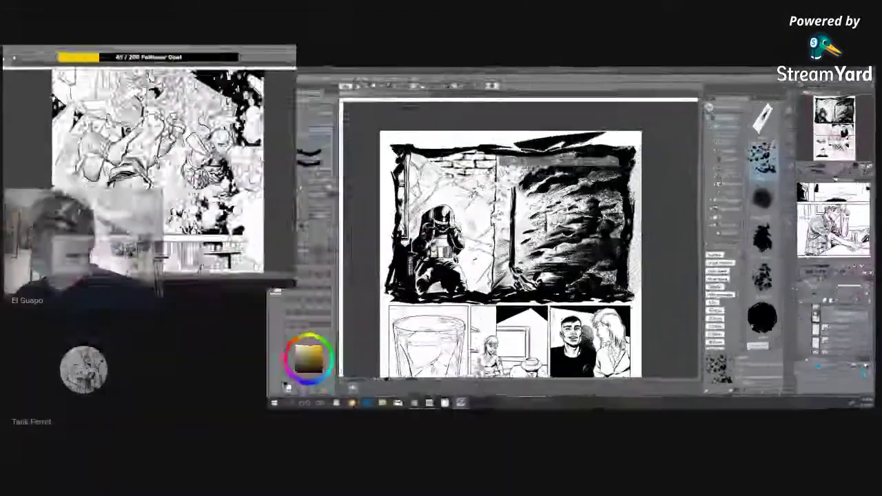
# Step: Back on the inked comic page, delete the stray spatter in the selected area above the first panel's top border
pyautogui.press('Delete')
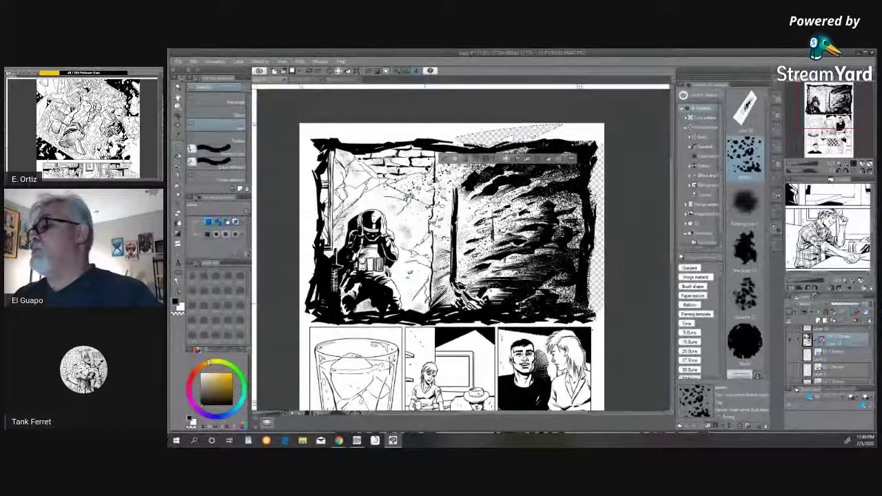
# Step: Undo the last deletion and the lasso selection above the first panel's top border
pyautogui.click(180, 308)
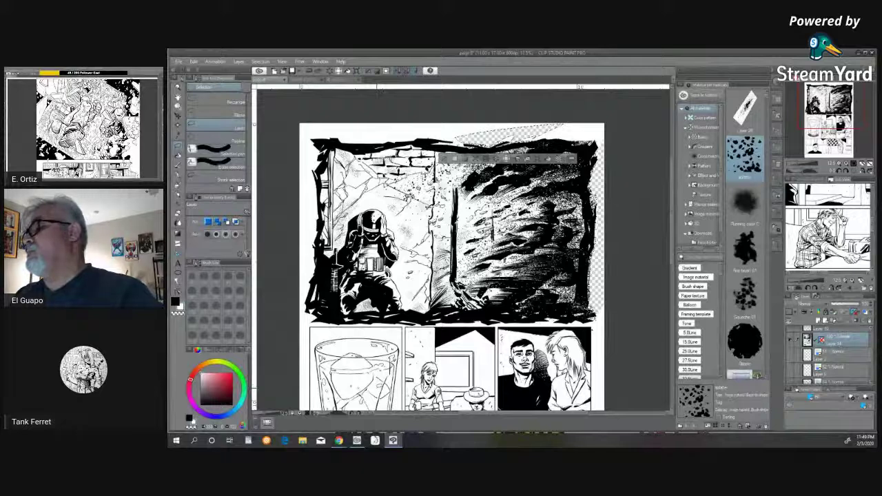
pyautogui.hotkey('ctrl', 'z')
pyautogui.hotkey('ctrl', 'z')
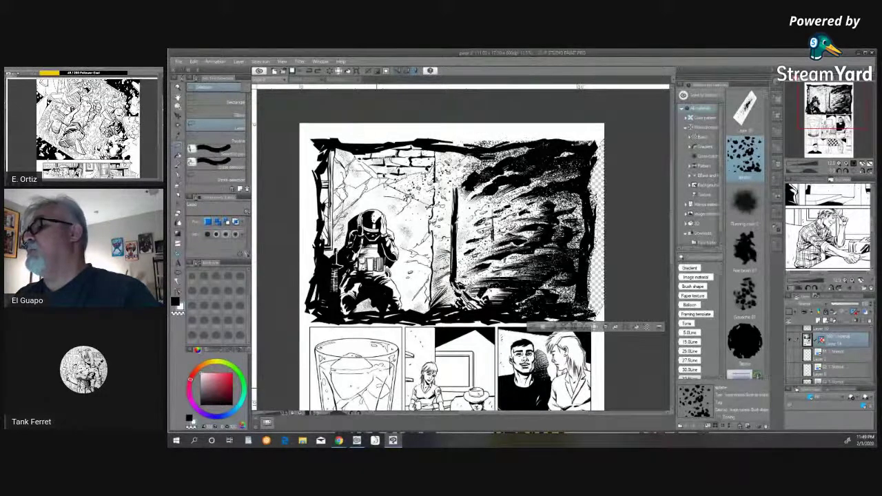
# Step: Fill the selected strip outside the first panel's right border with white, and lasso and clear the spatter above its top border
pyautogui.click(636, 328)
pyautogui.click(530, 327)
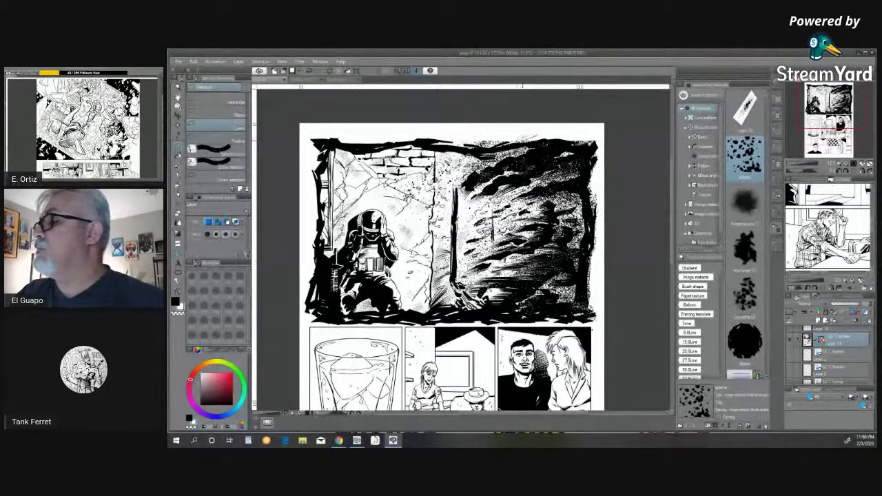
pyautogui.moveTo(485, 143)
pyautogui.mouseDown()
pyautogui.moveTo(458, 134)
pyautogui.moveTo(567, 118)
pyautogui.moveTo(532, 138)
pyautogui.mouseUp()
pyautogui.press('Delete')
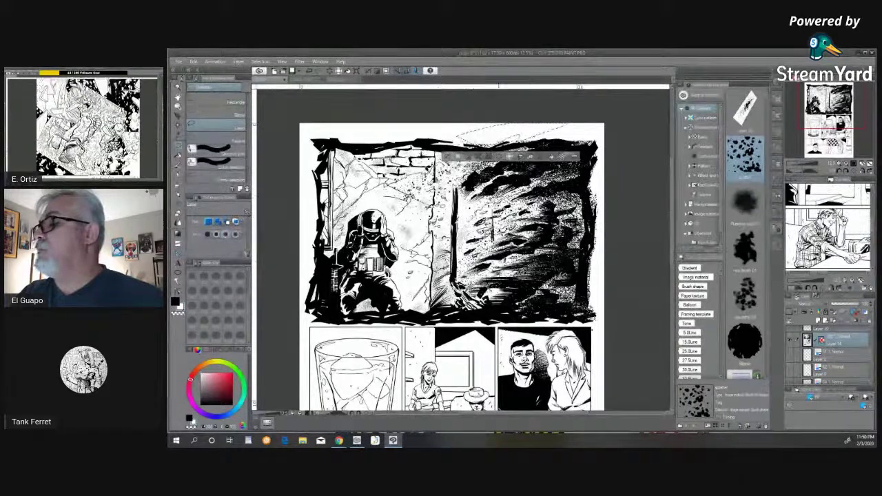
pyautogui.click(449, 157)
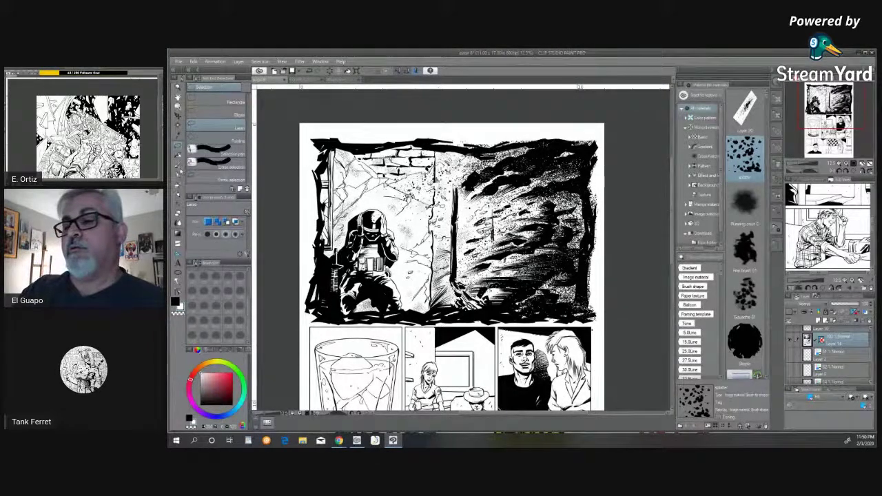
# Step: Review the spatter texture in the first panel and check the inked panels in the rows below it
pyautogui.click(180, 181)
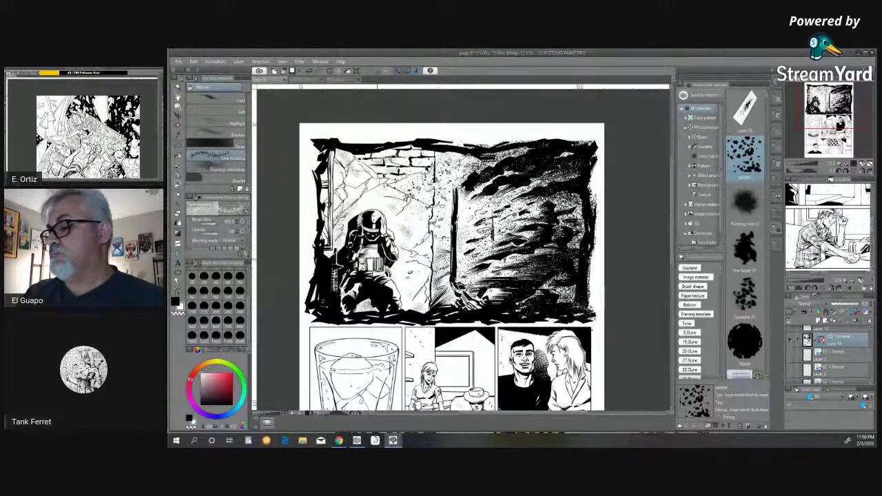
pyautogui.click(177, 303)
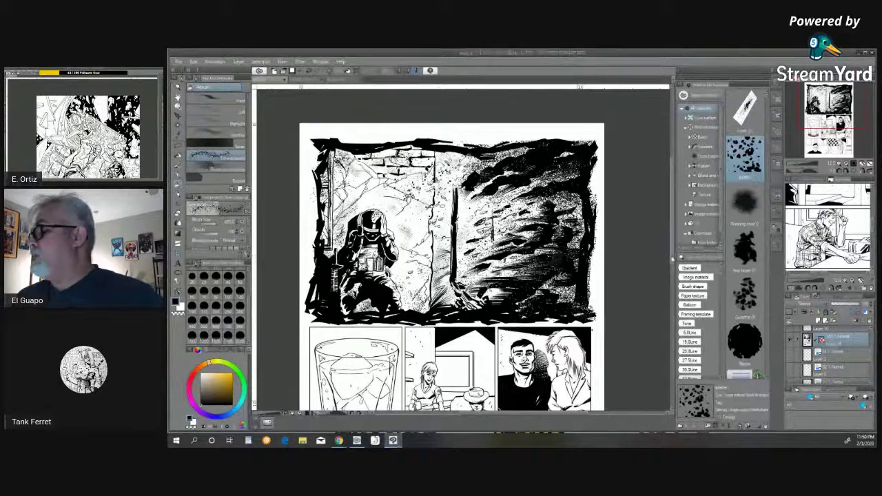
pyautogui.scroll(-2, 661, 272)
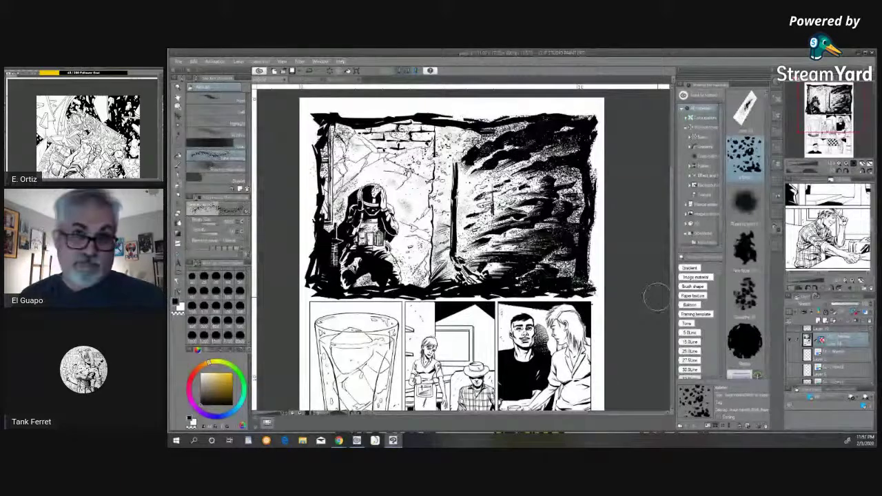
pyautogui.scroll(1, 656, 297)
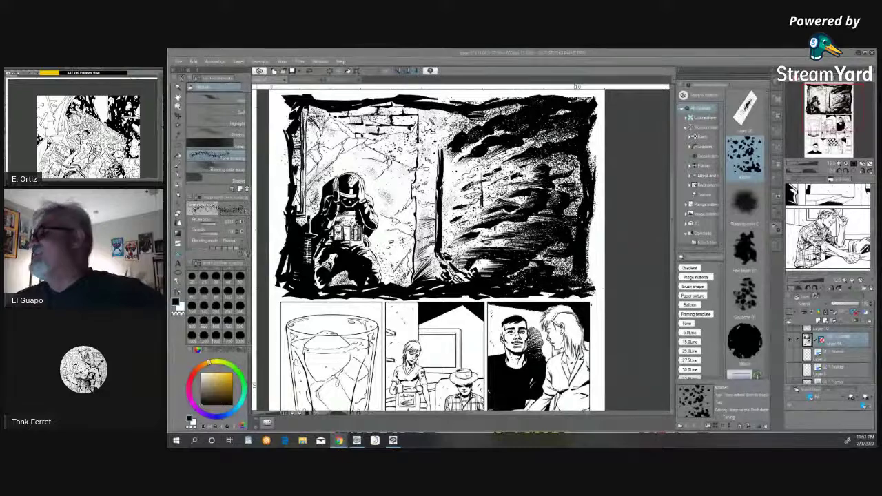
pyautogui.scroll(-2, 673, 224)
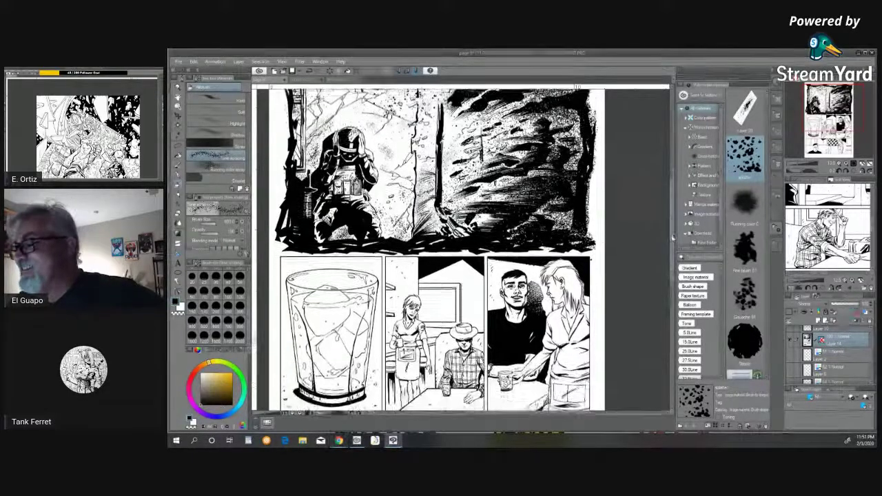
pyautogui.scroll(-2, 672, 238)
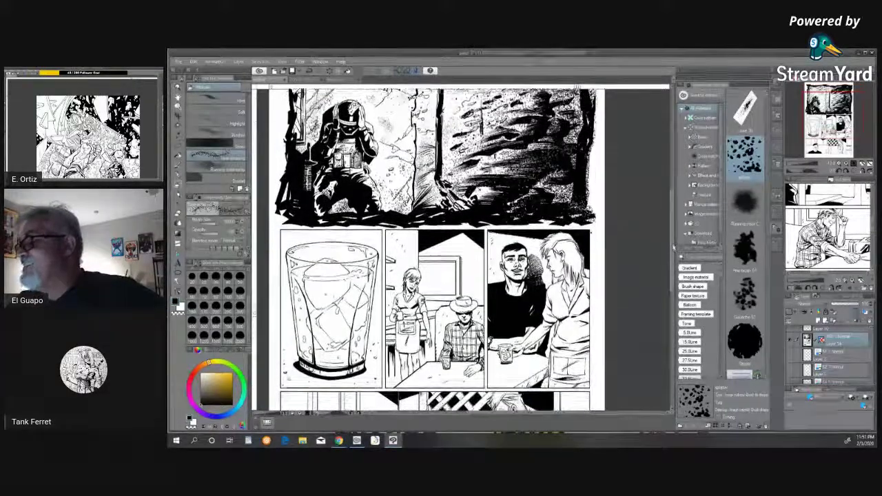
pyautogui.press('m')
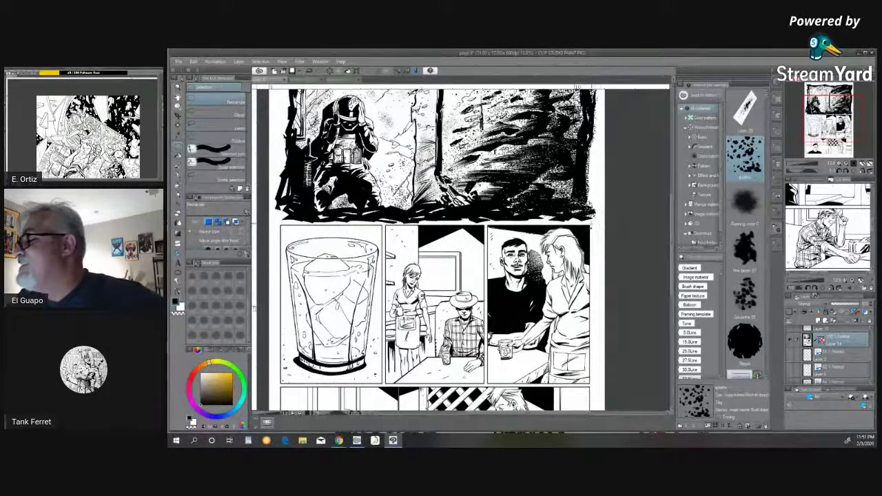
pyautogui.moveTo(635, 306); pyautogui.dragTo(646, 405)
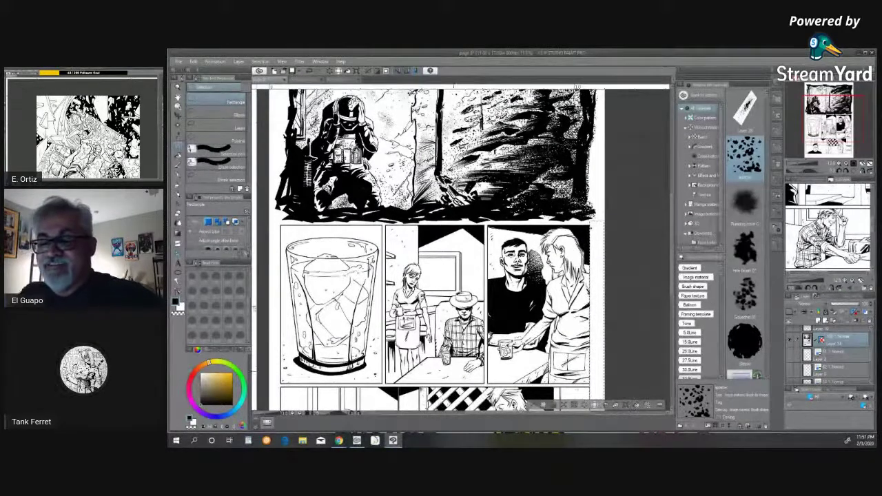
pyautogui.press('x')
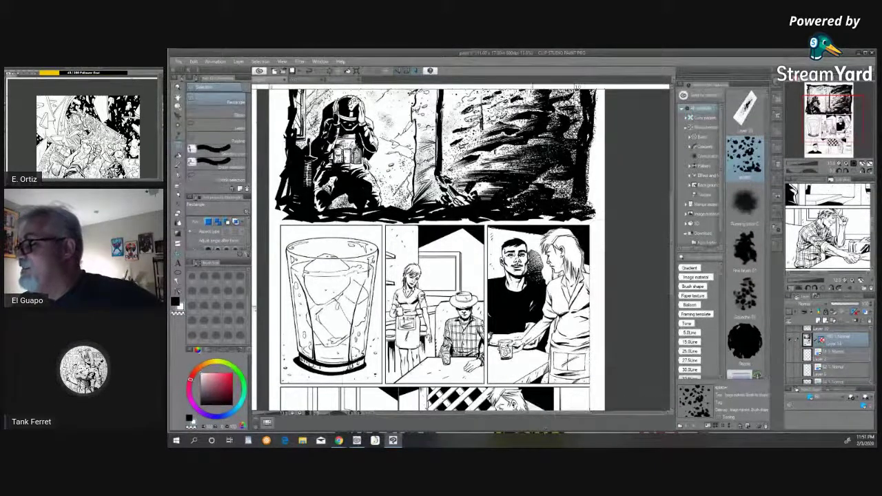
pyautogui.moveTo(671, 242); pyautogui.dragTo(673, 194)
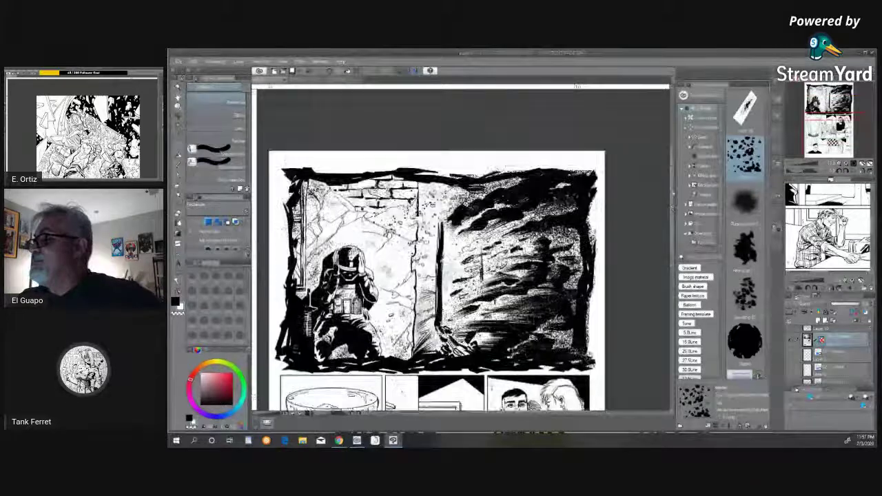
pyautogui.scroll(-4, 672, 235)
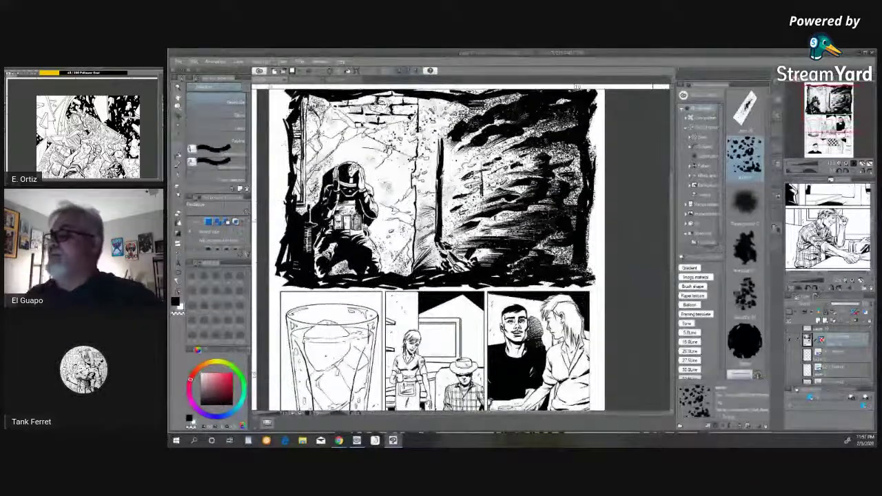
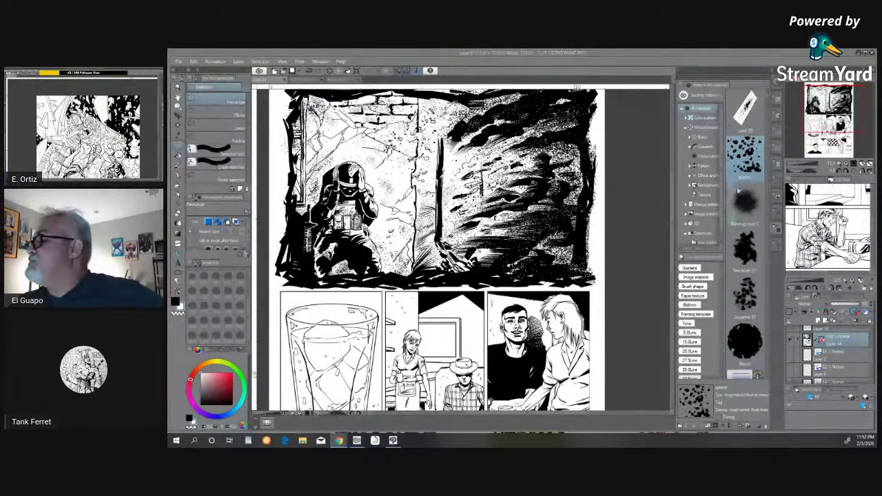
pyautogui.scroll(-3, 669, 249)
pyautogui.scroll(-1, 669, 249)
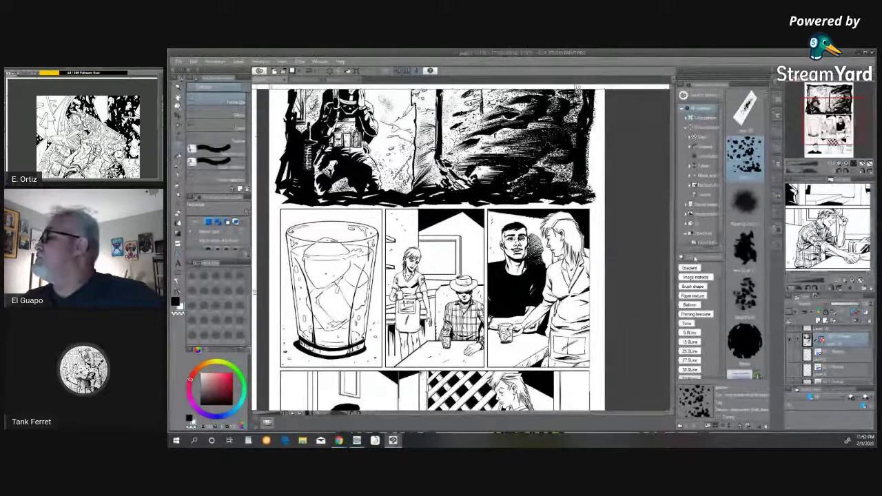
pyautogui.hotkey('ctrl', '-')
pyautogui.hotkey('ctrl', '-')
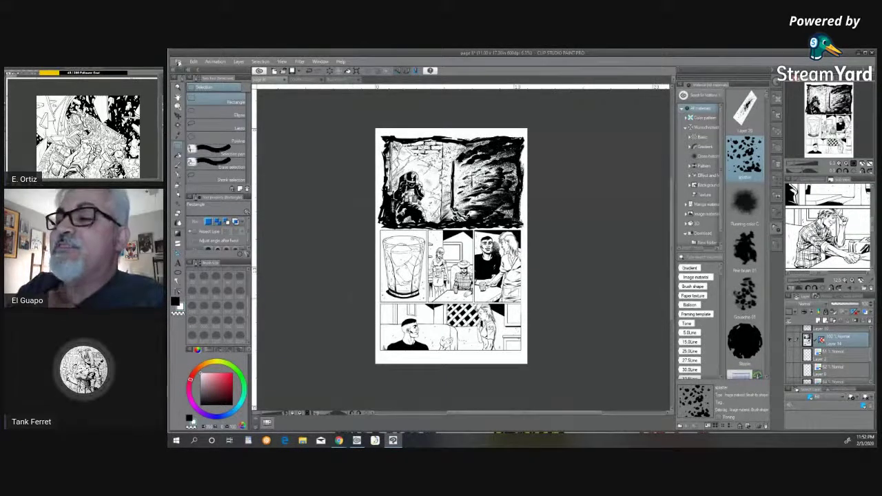
# Step: Save a TIFF copy of the finished page as page 8 in the REMASTERED ISSUE 1 folder
pyautogui.click(179, 62)
pyautogui.click(200, 127)
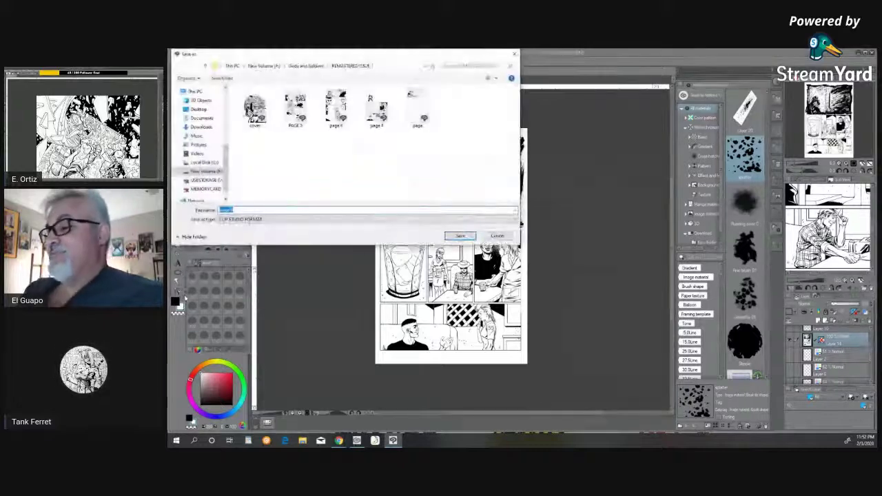
pyautogui.click(269, 219)
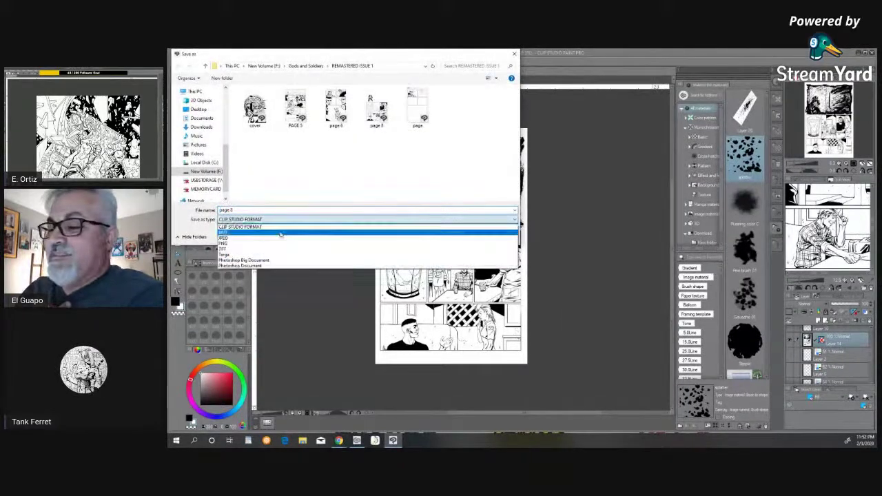
pyautogui.click(239, 249)
pyautogui.press('Tab')
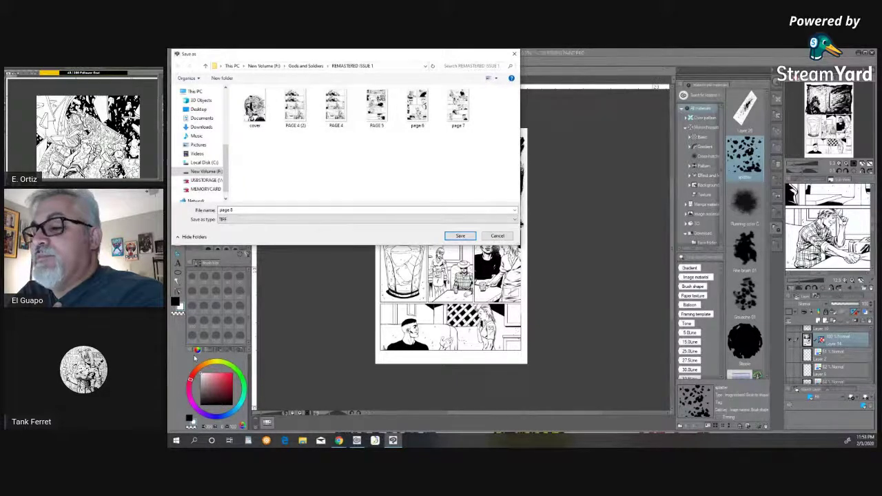
pyautogui.click(460, 235)
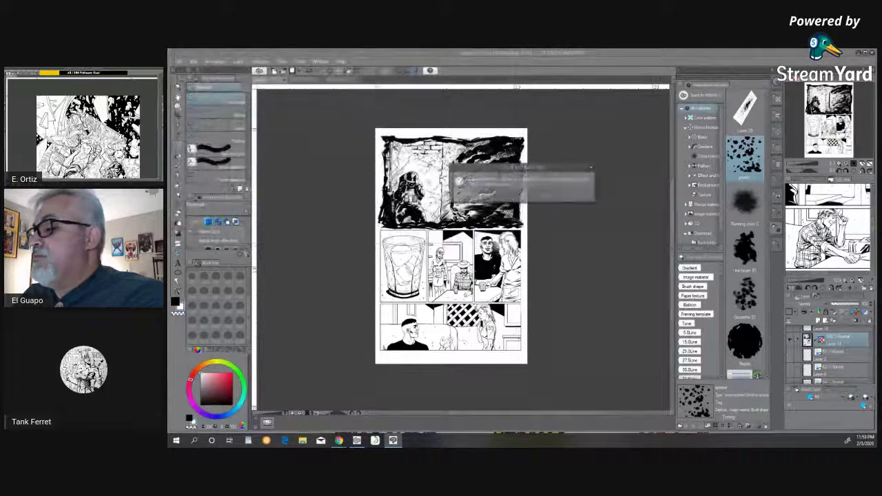
pyautogui.click(546, 194)
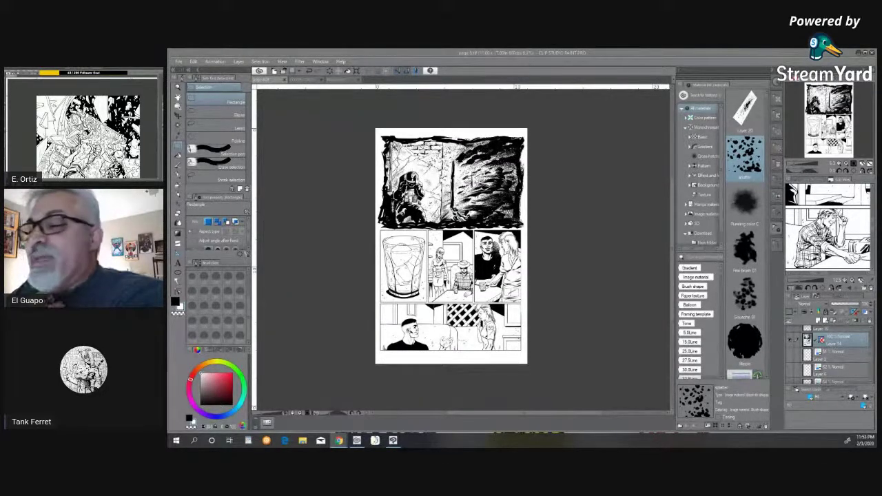
# Step: Save the page in CLIP STUDIO FORMAT as page 8, replacing the existing file in the same folder
pyautogui.click(179, 61)
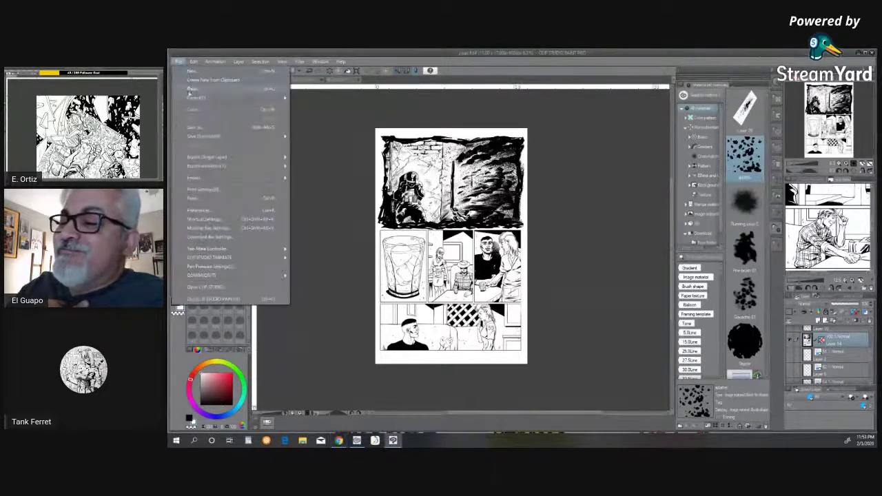
pyautogui.click(207, 128)
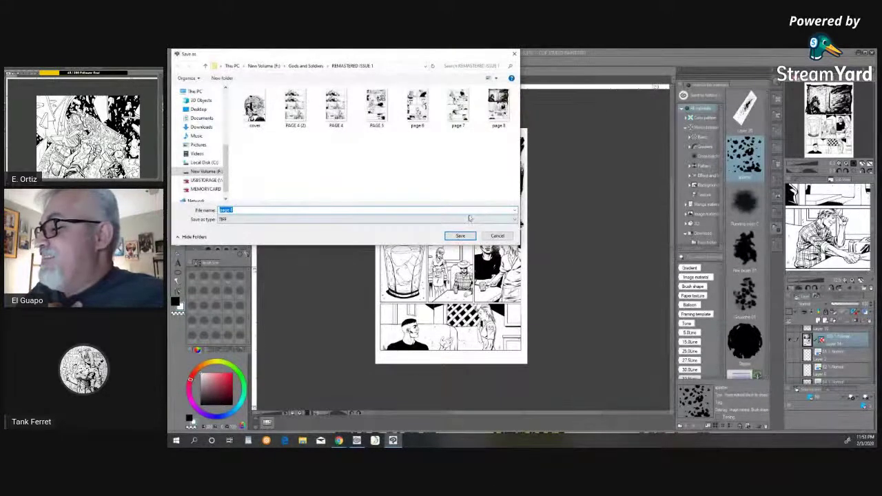
pyautogui.write('page 8')
pyautogui.click(370, 220)
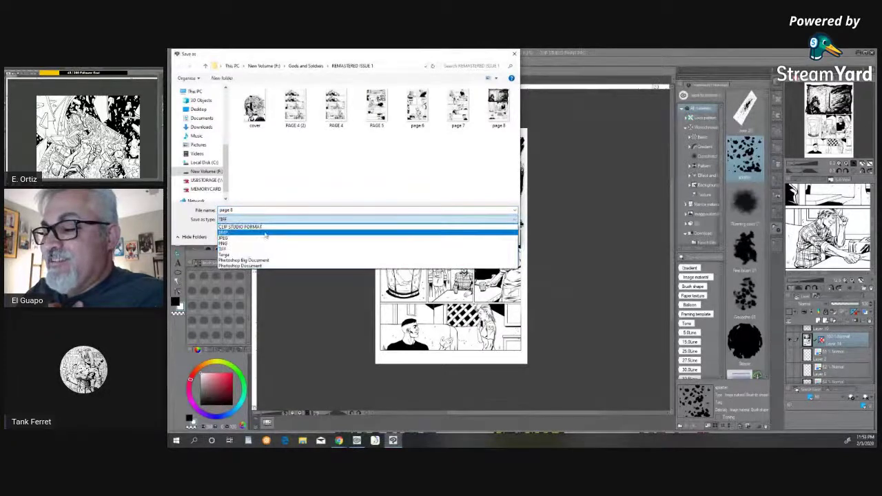
pyautogui.click(268, 226)
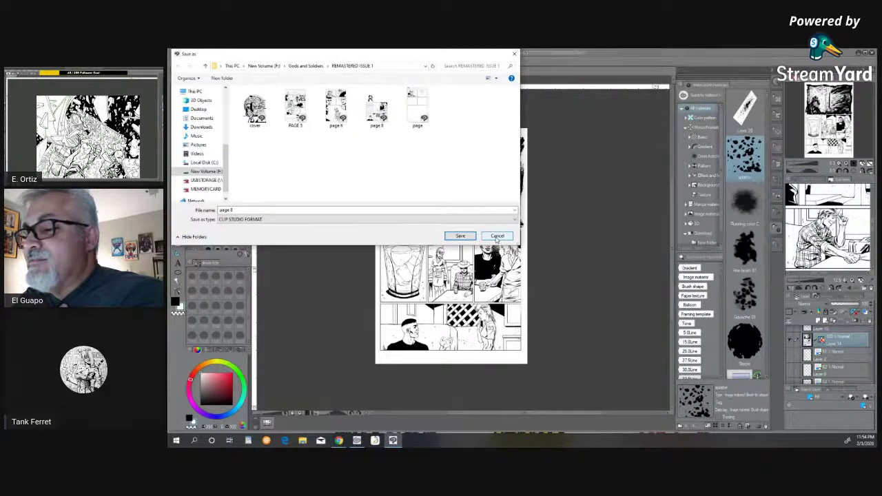
pyautogui.click(461, 236)
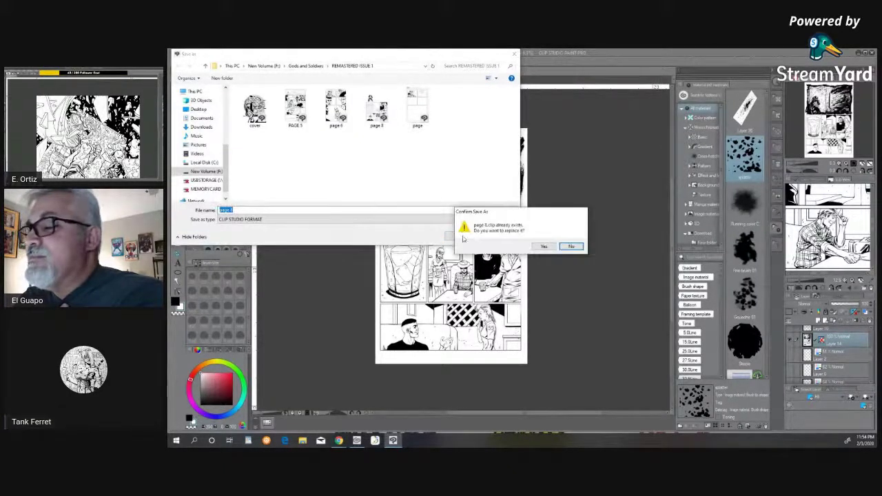
pyautogui.click(544, 246)
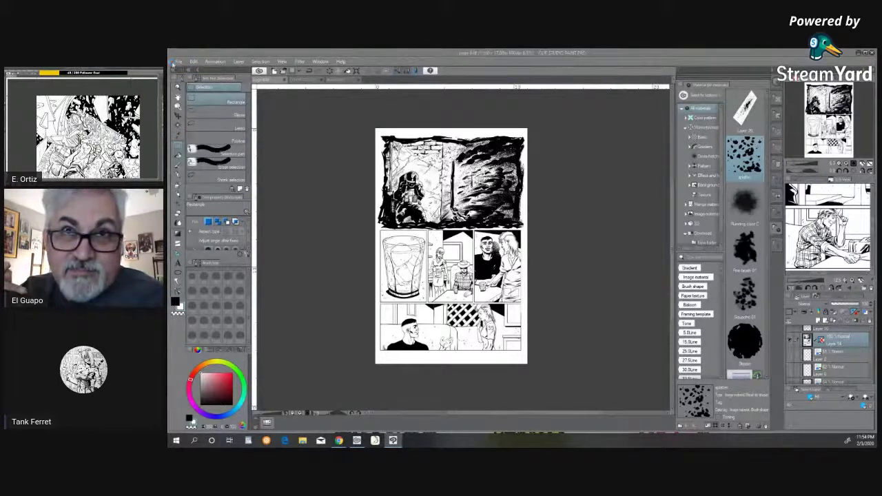
pyautogui.hotkey('ctrl', 's')
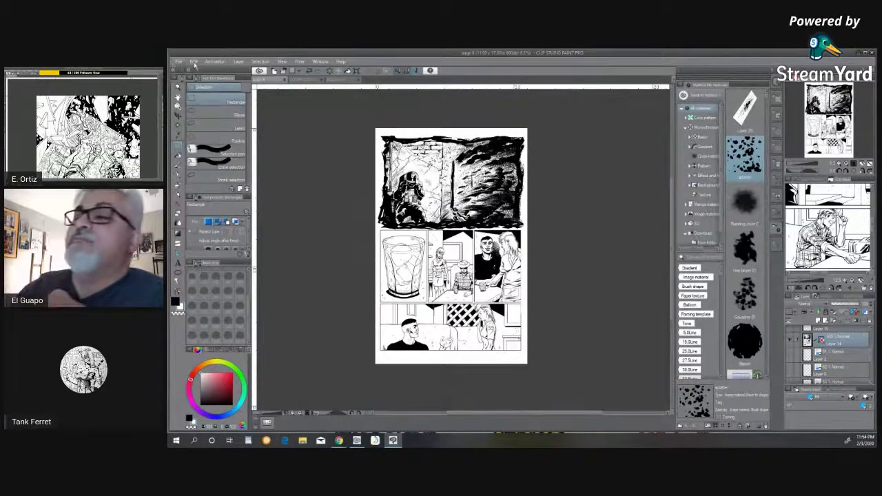
# Step: Open the Page 2 and 3 spread from the Issue 1 Finished Inks folder of Gods and Soldiers
pyautogui.click(195, 62)
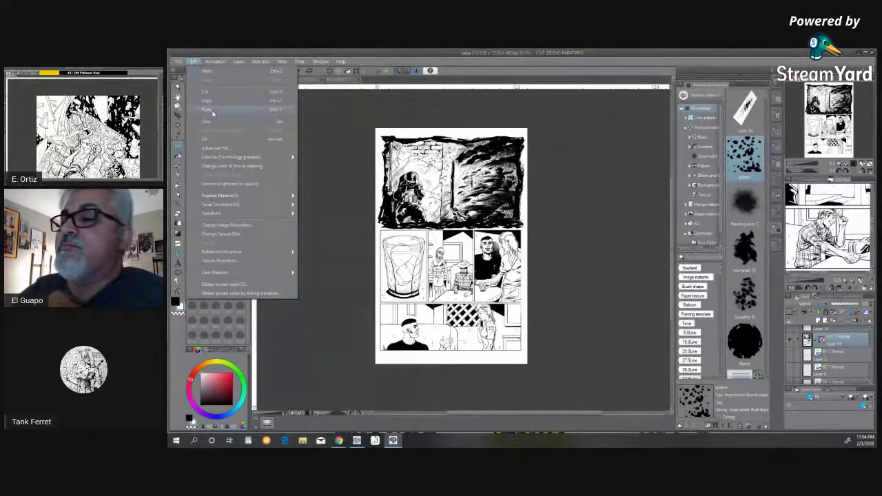
pyautogui.moveTo(178, 61)
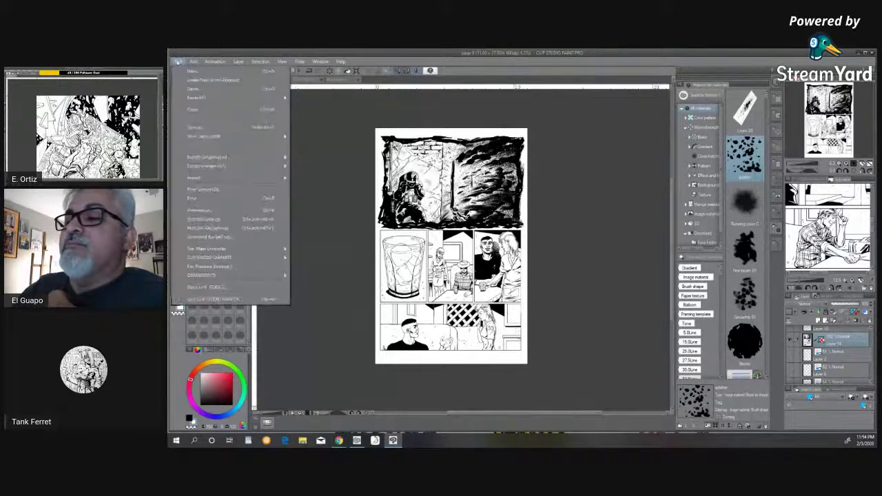
pyautogui.click(196, 90)
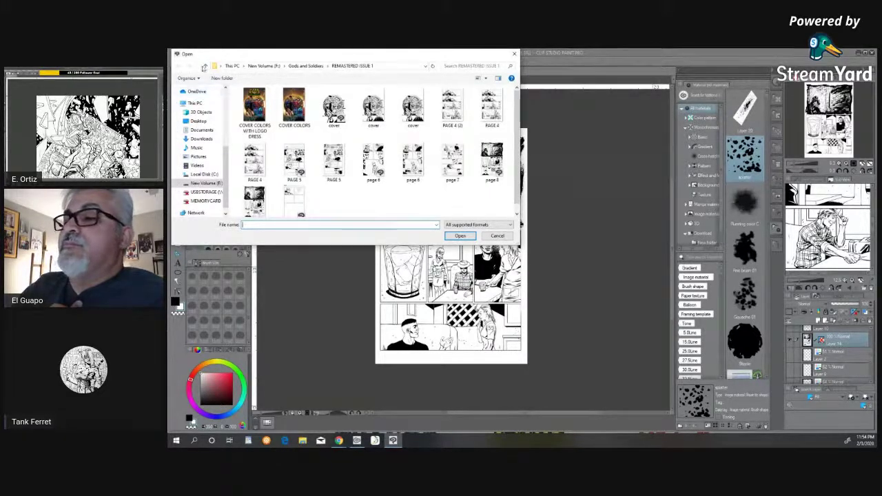
pyautogui.click(205, 66)
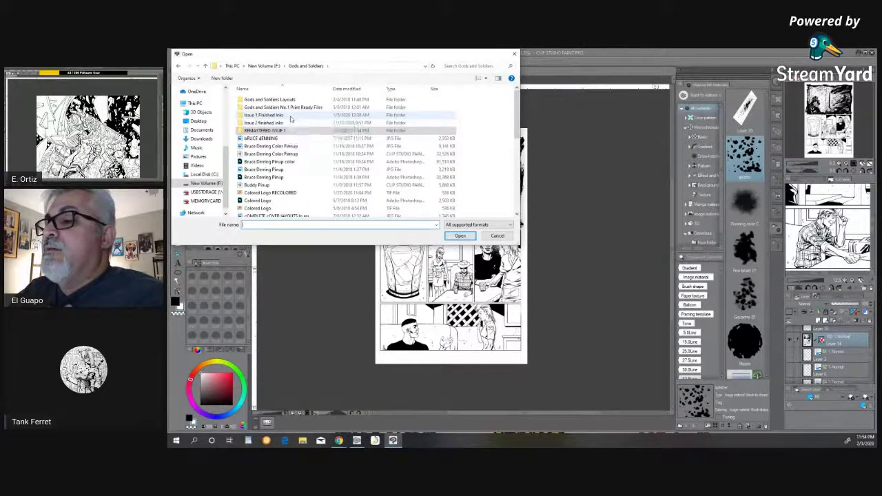
pyautogui.doubleClick(289, 115)
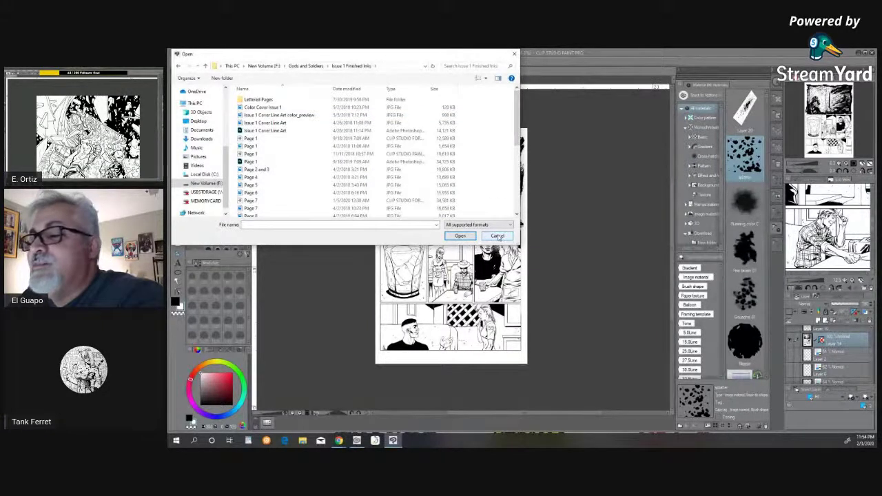
pyautogui.doubleClick(276, 172)
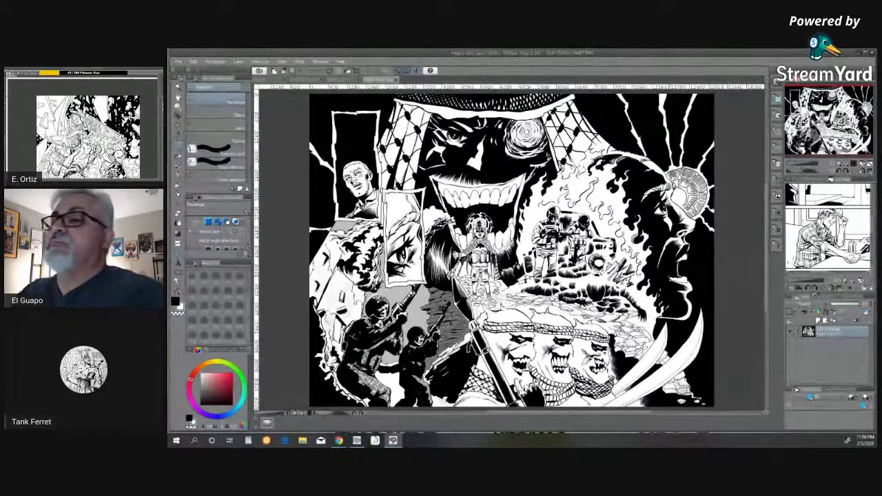
# Step: Save the spread as a TIFF named Page 2 and 3 in the REMASTERED ISSUE 1 folder
pyautogui.click(178, 61)
pyautogui.click(200, 127)
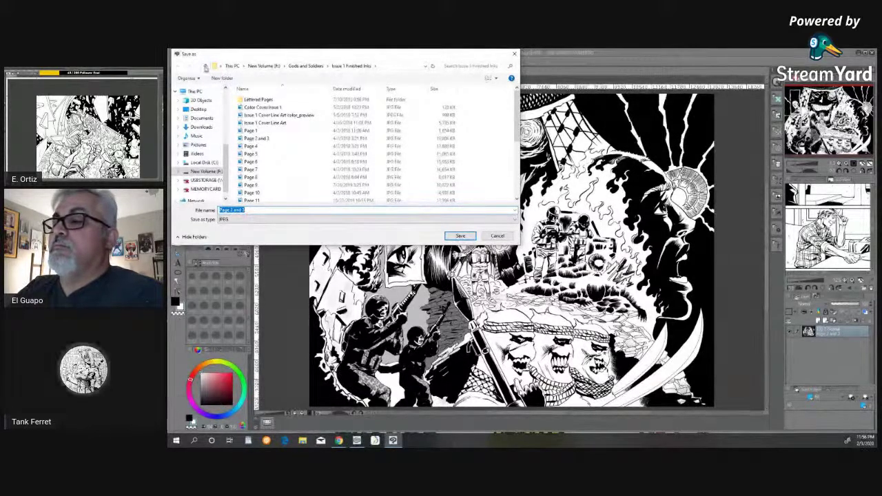
pyautogui.click(205, 66)
pyautogui.doubleClick(282, 131)
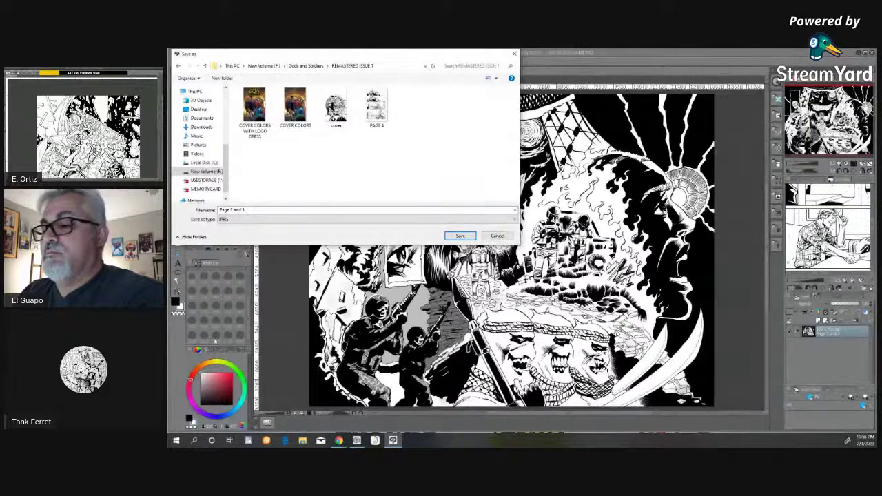
pyautogui.click(319, 220)
pyautogui.click(276, 239)
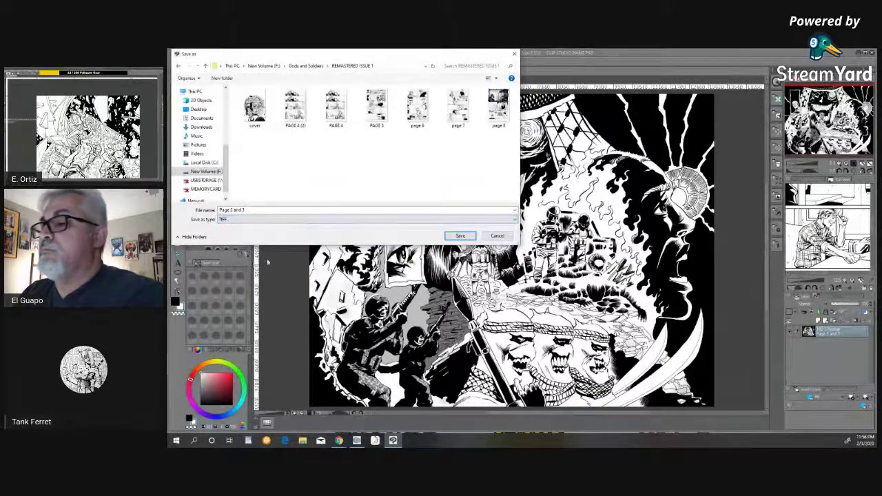
pyautogui.click(461, 236)
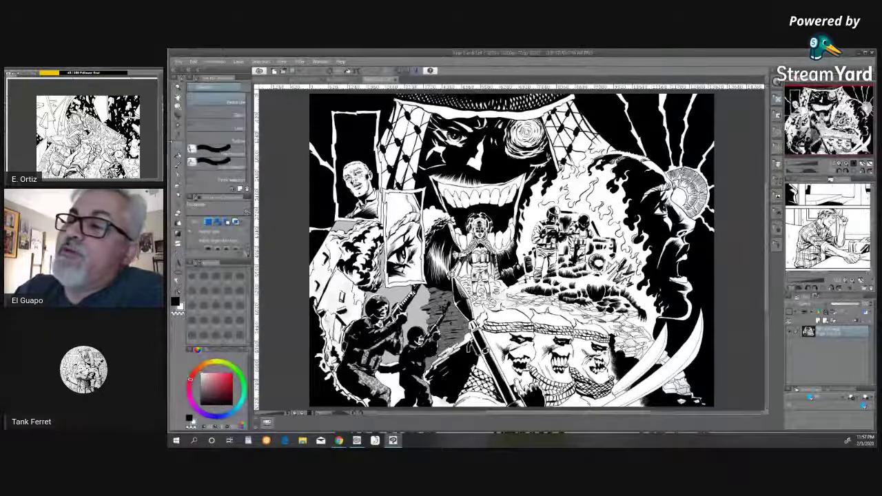
# Step: Open the Issue 1 Cover Line Art file from the Issue 1 Finished Inks folder
pyautogui.click(182, 61)
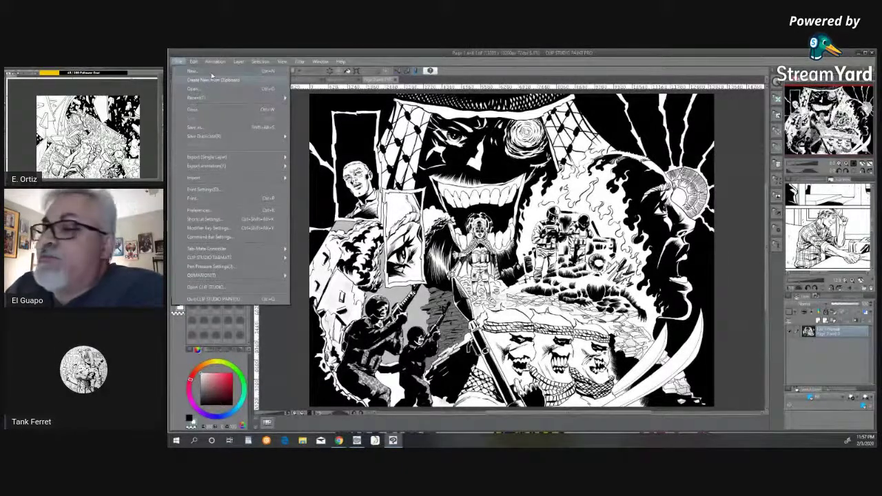
pyautogui.click(182, 63)
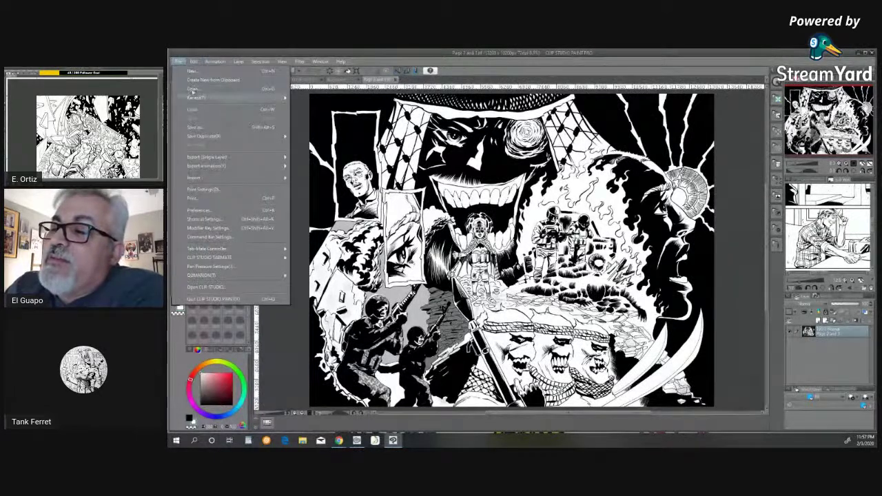
pyautogui.click(194, 89)
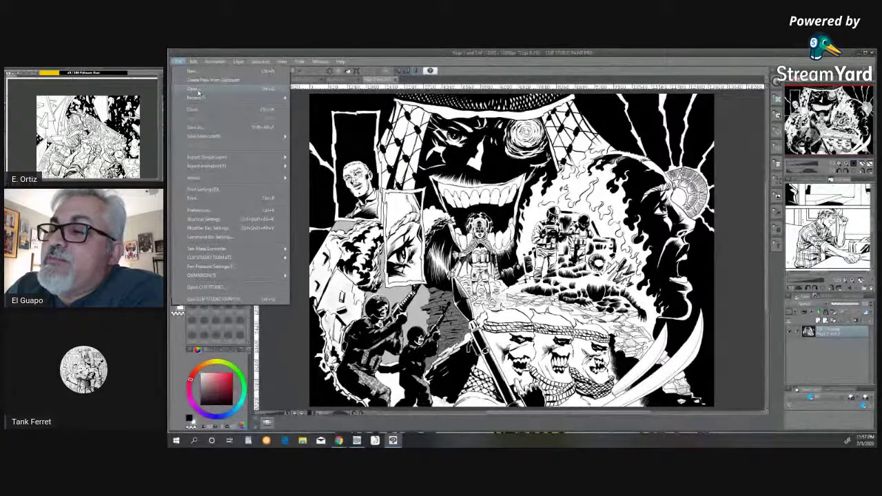
pyautogui.click(198, 91)
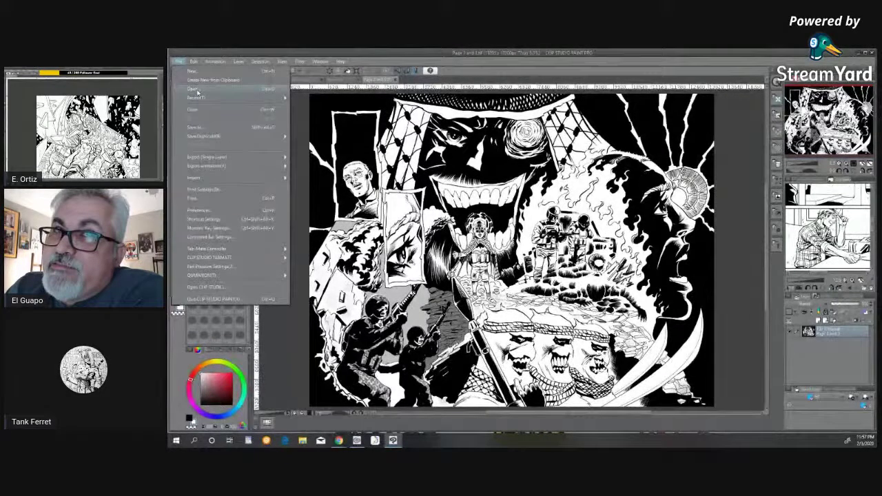
pyautogui.moveTo(187, 101)
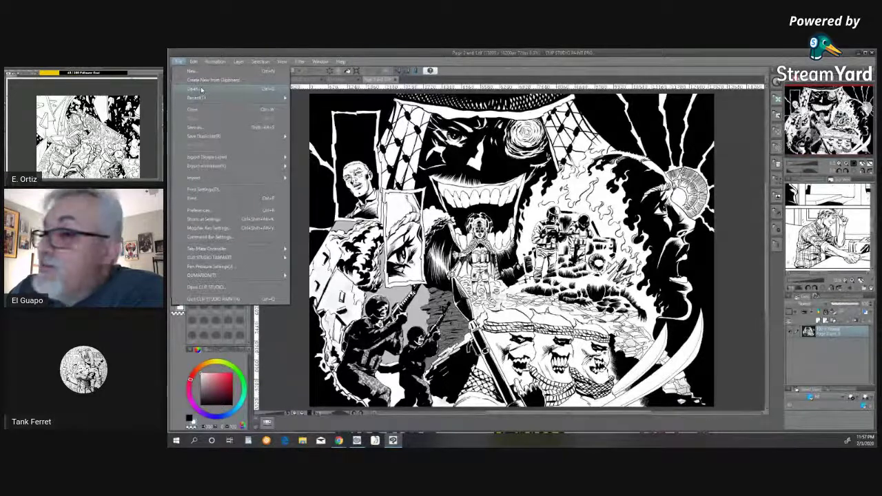
pyautogui.click(202, 88)
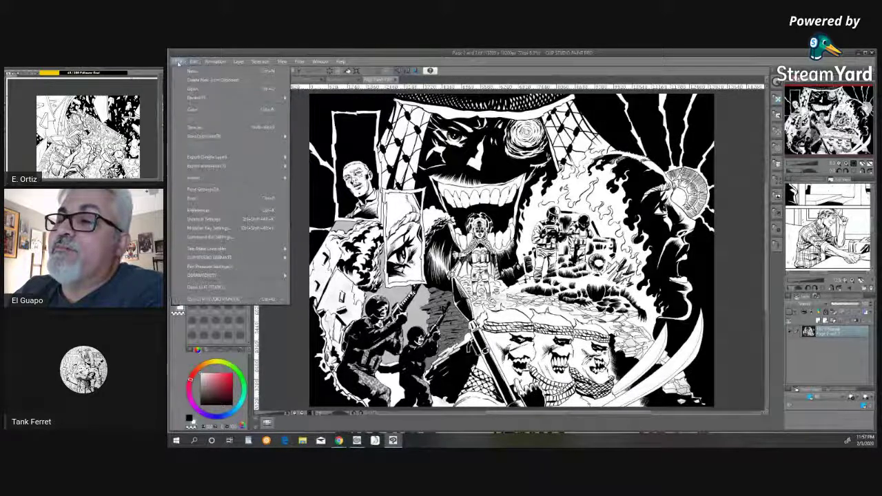
pyautogui.click(193, 89)
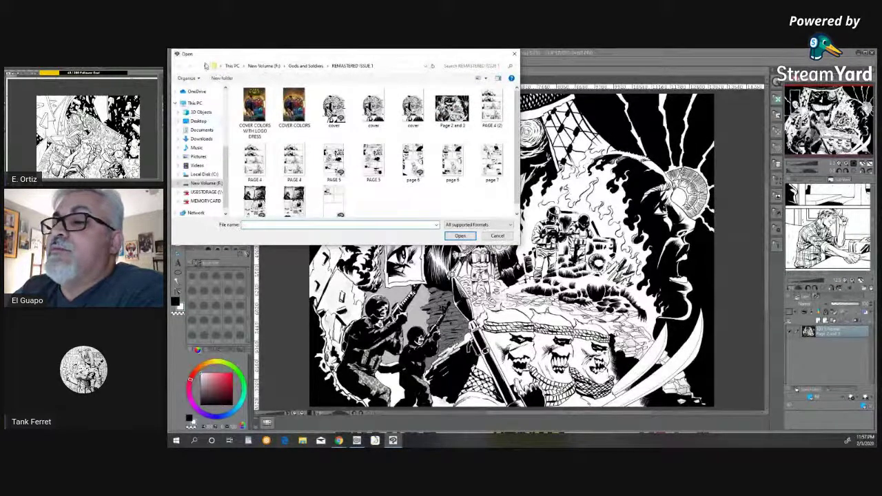
pyautogui.click(205, 66)
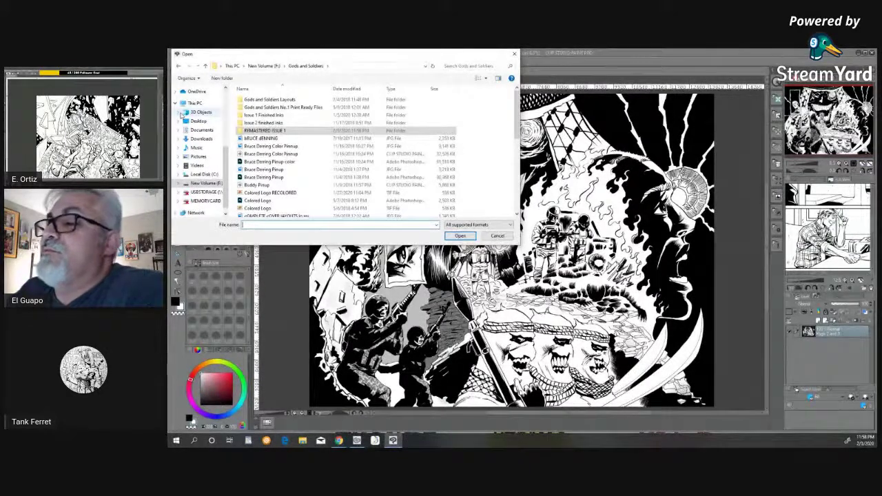
pyautogui.click(279, 115)
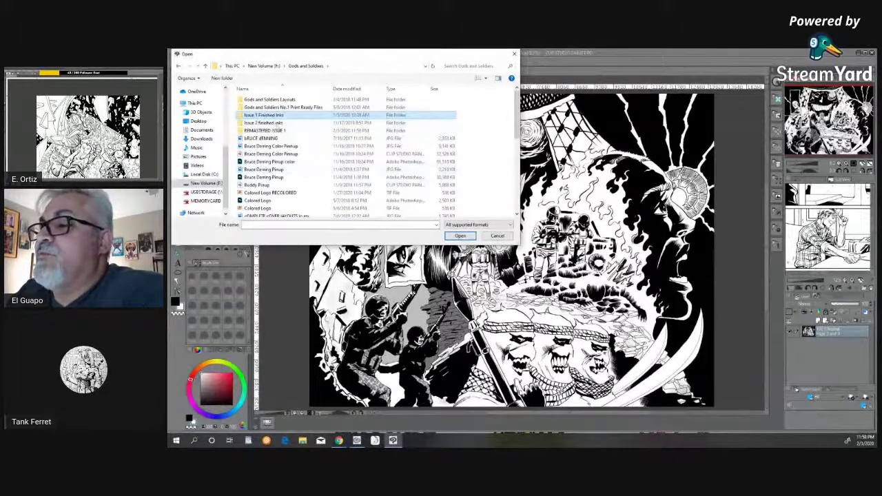
pyautogui.press('Return')
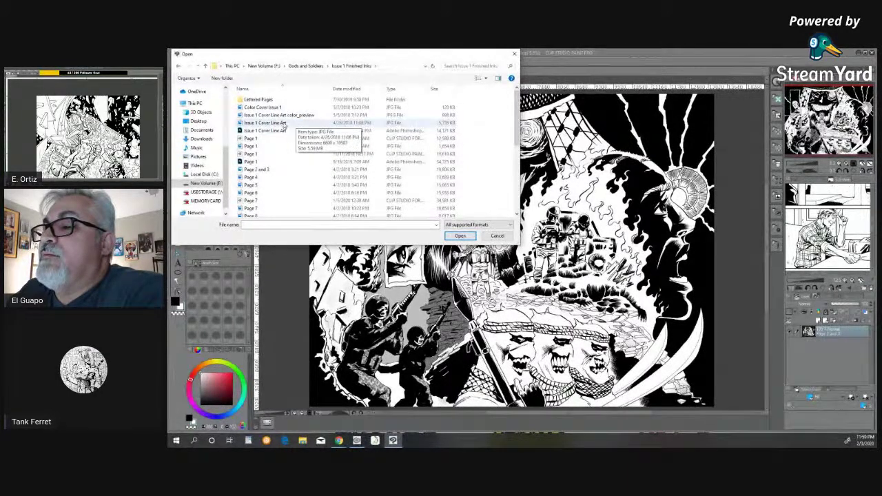
pyautogui.doubleClick(278, 130)
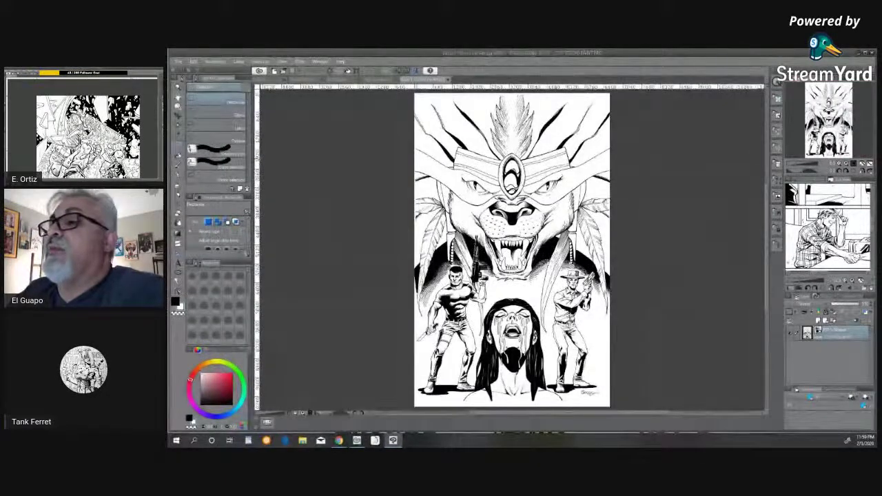
# Step: Open the Clip Studio version of Page 1 from the Issue 1 Finished Inks folder
pyautogui.click(181, 62)
pyautogui.click(203, 90)
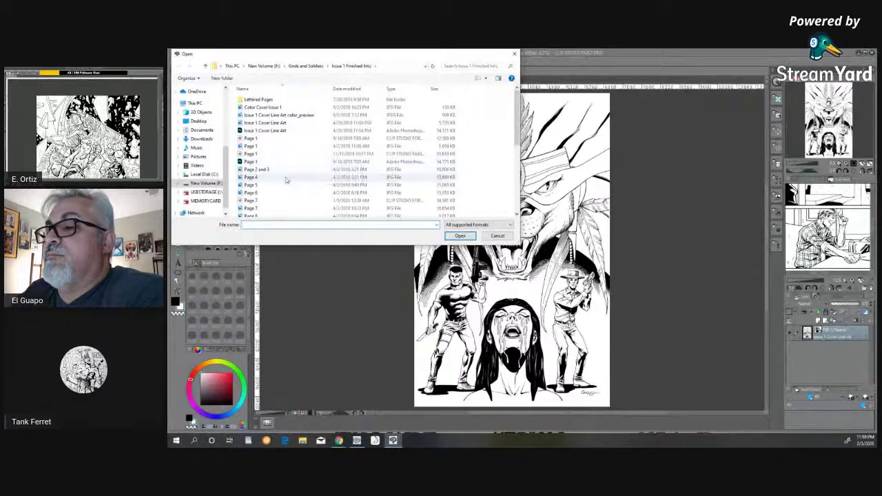
pyautogui.doubleClick(263, 141)
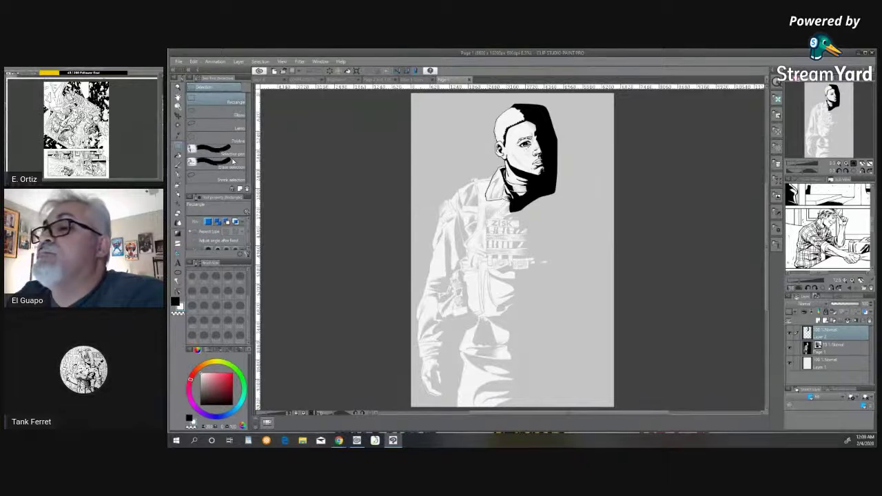
pyautogui.scroll(3, 747, 226)
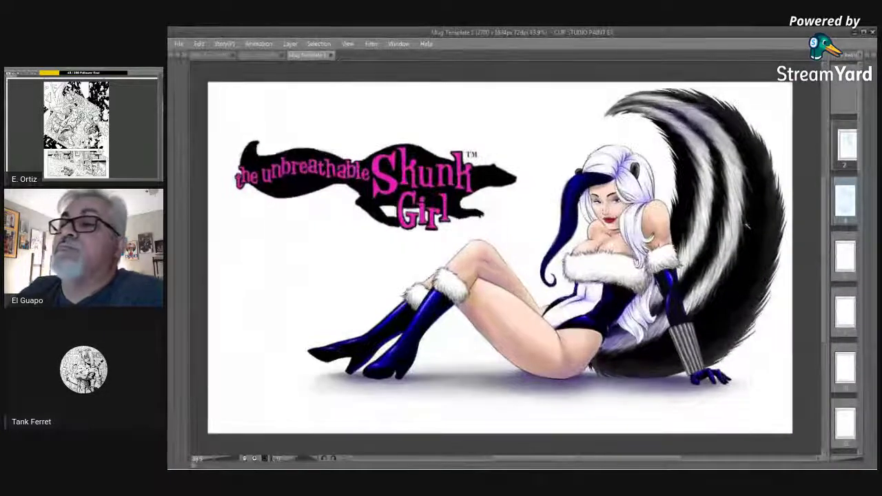
pyautogui.scroll(-1, 762, 283)
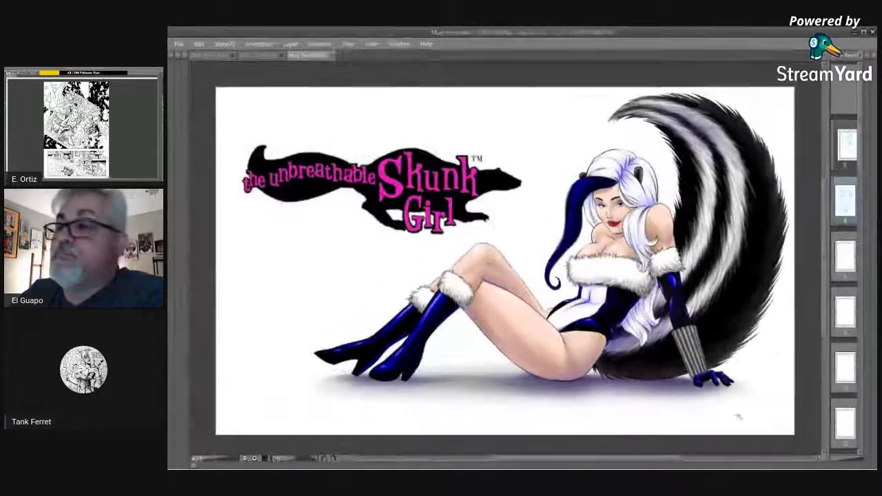
pyautogui.moveTo(673, 460)
pyautogui.mouseDown()
pyautogui.moveTo(656, 455)
pyautogui.moveTo(670, 455)
pyautogui.mouseUp()
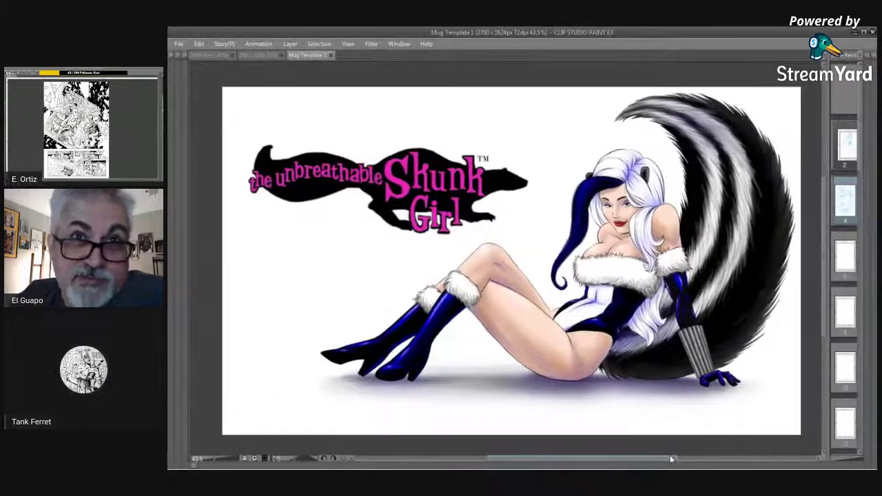